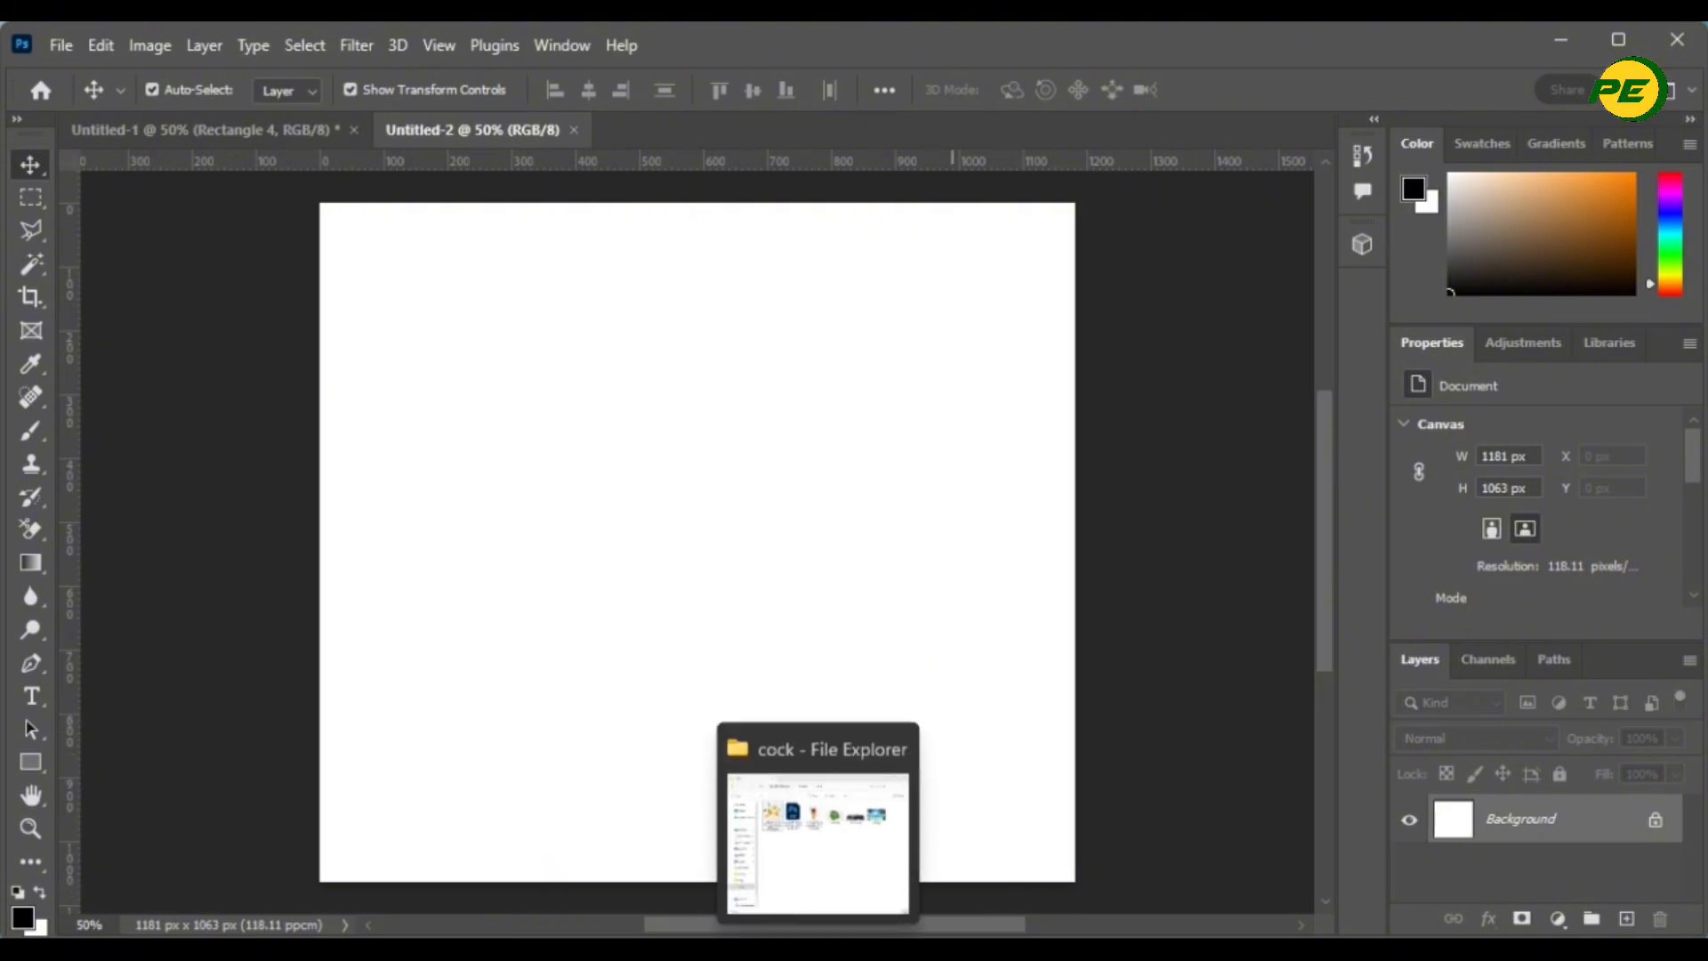
# - Open the cock folder in File Explorer and preview the Sea.jpg beach photo
pyautogui.click(781, 830)
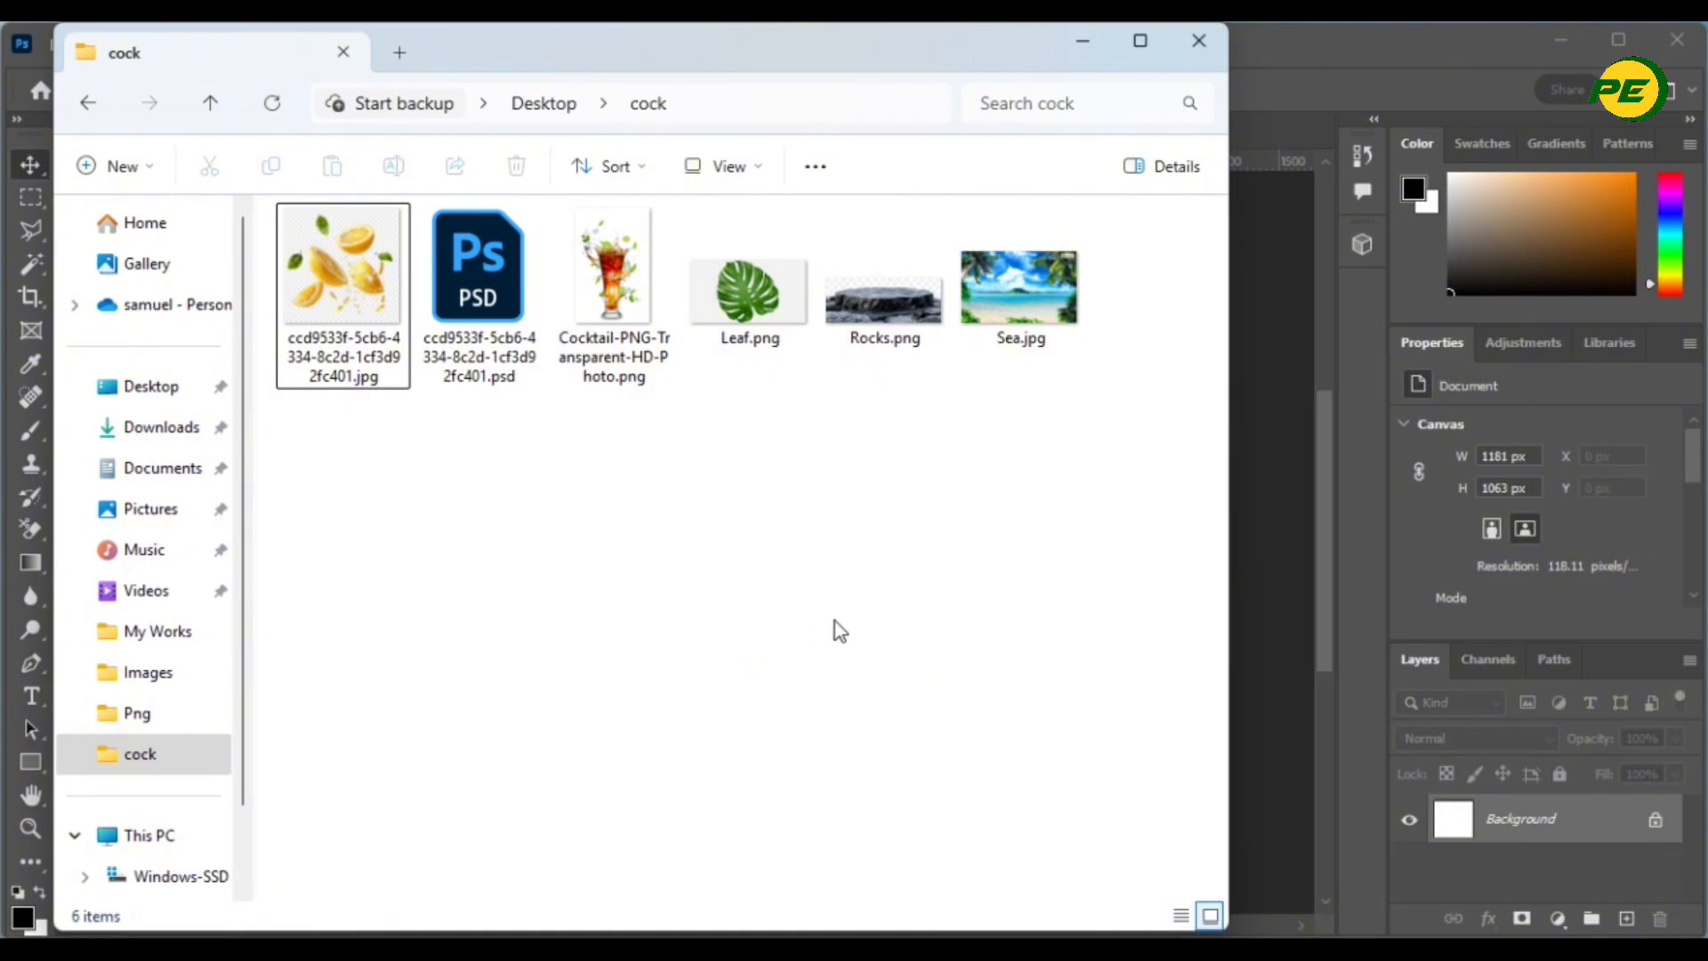
pyautogui.click(1079, 46)
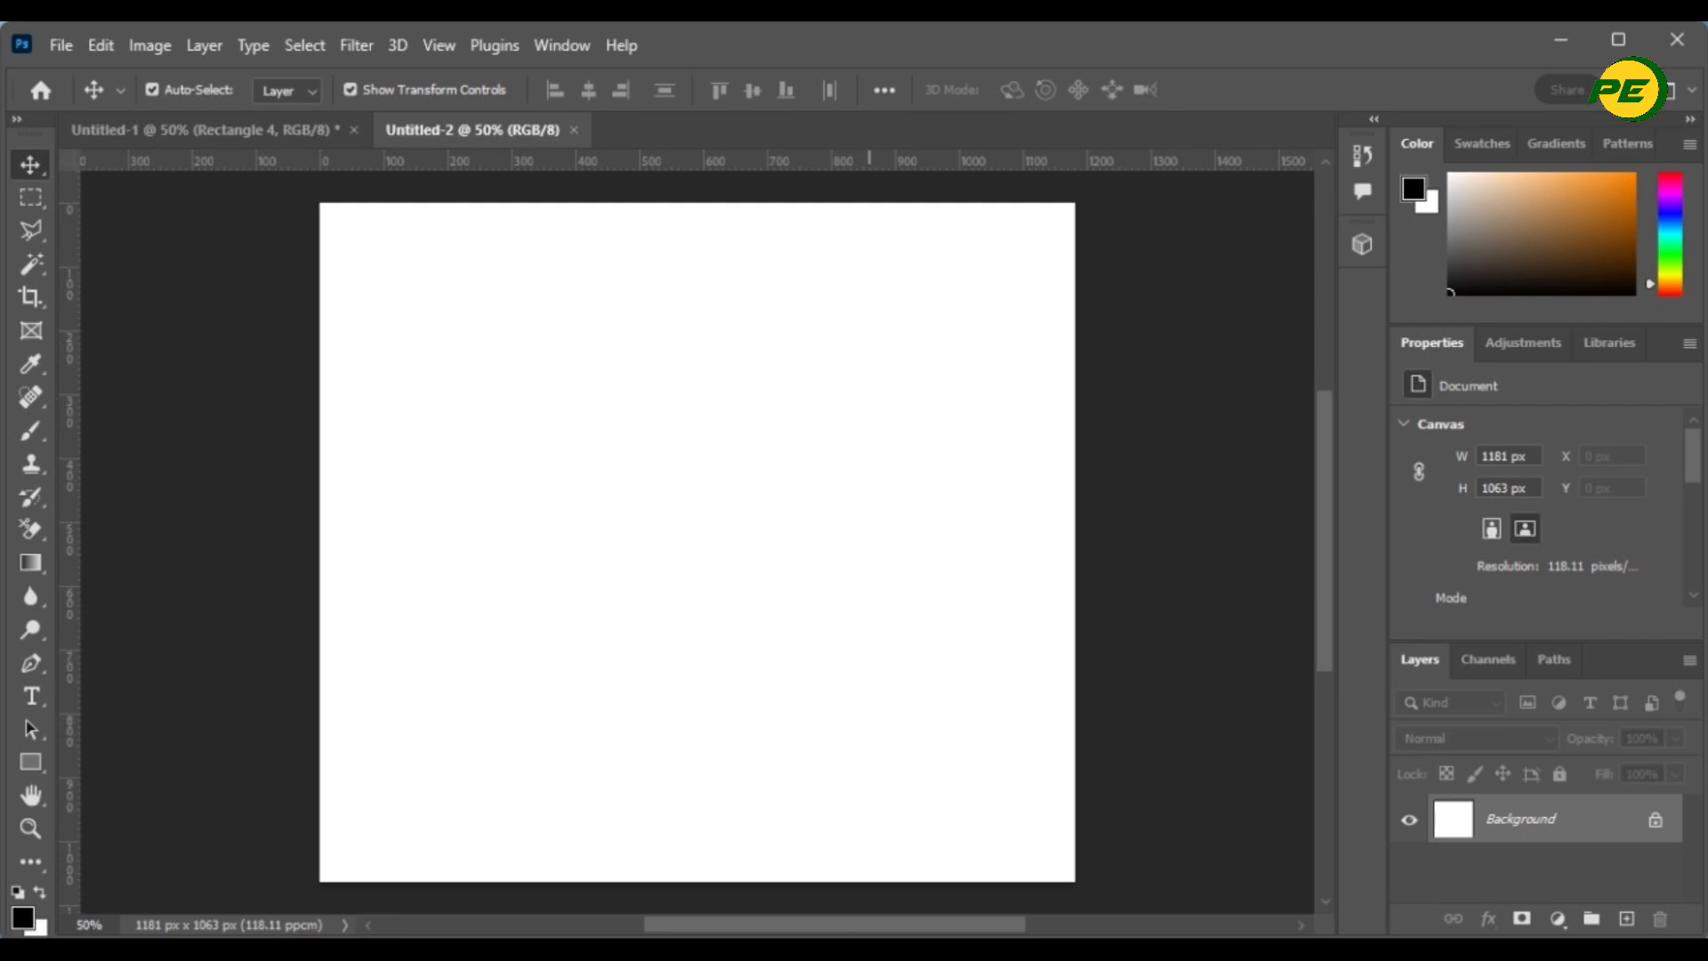
pyautogui.click(818, 950)
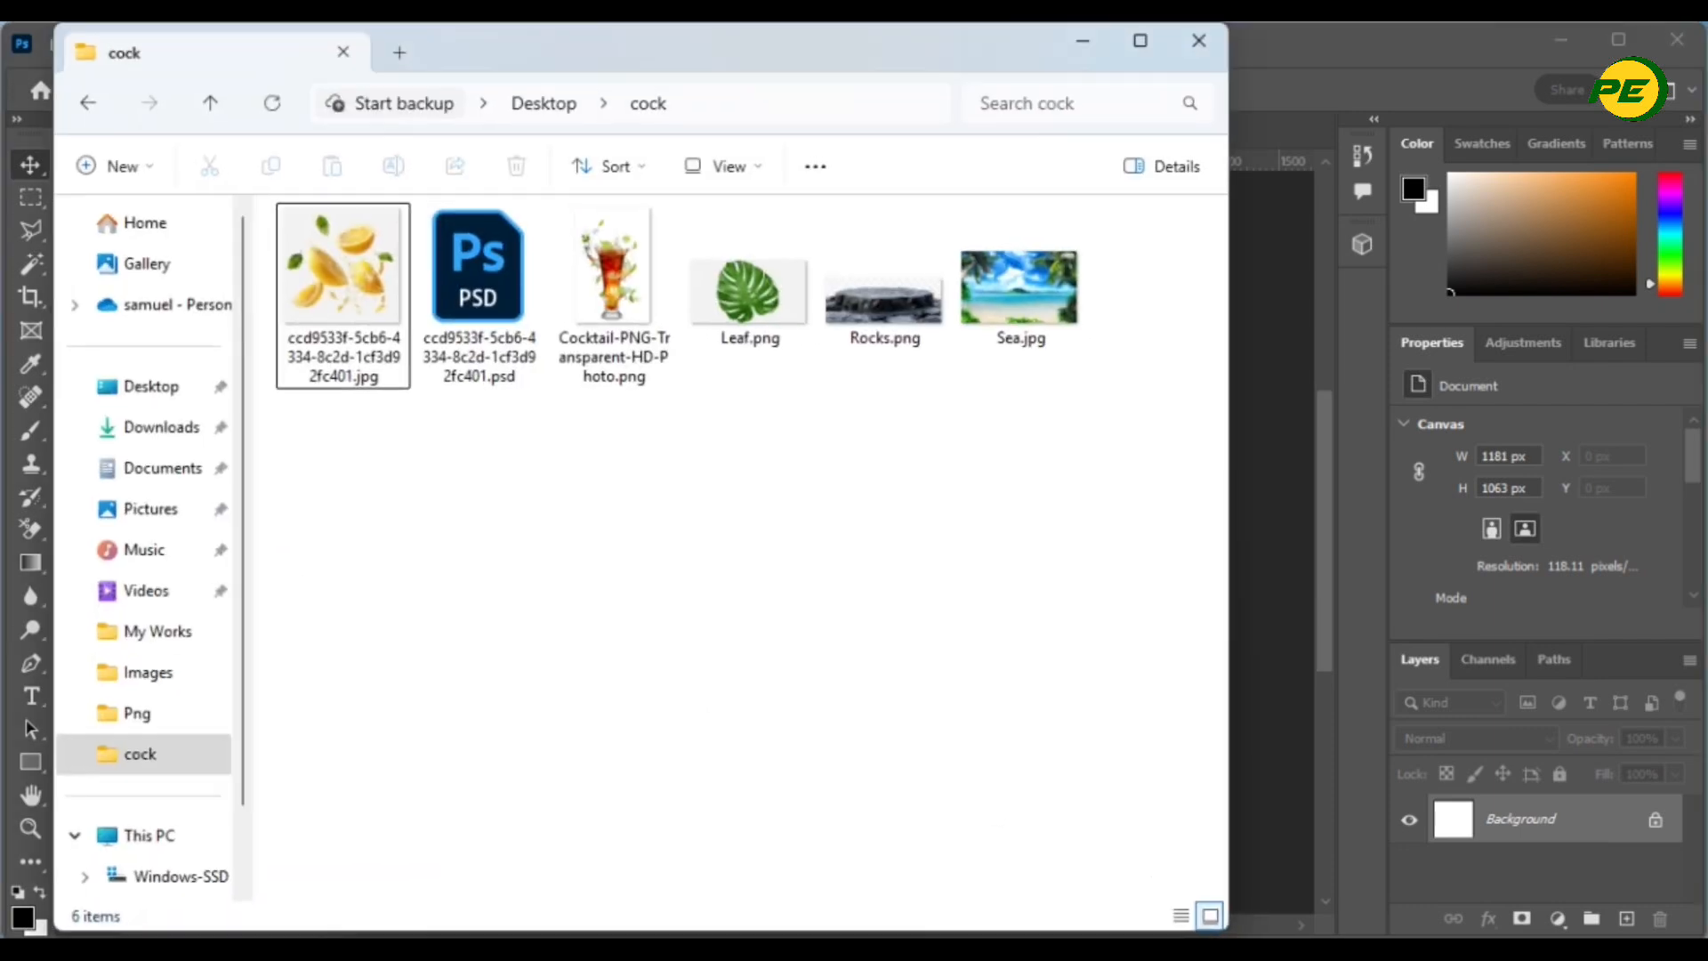
pyautogui.doubleClick(1023, 294)
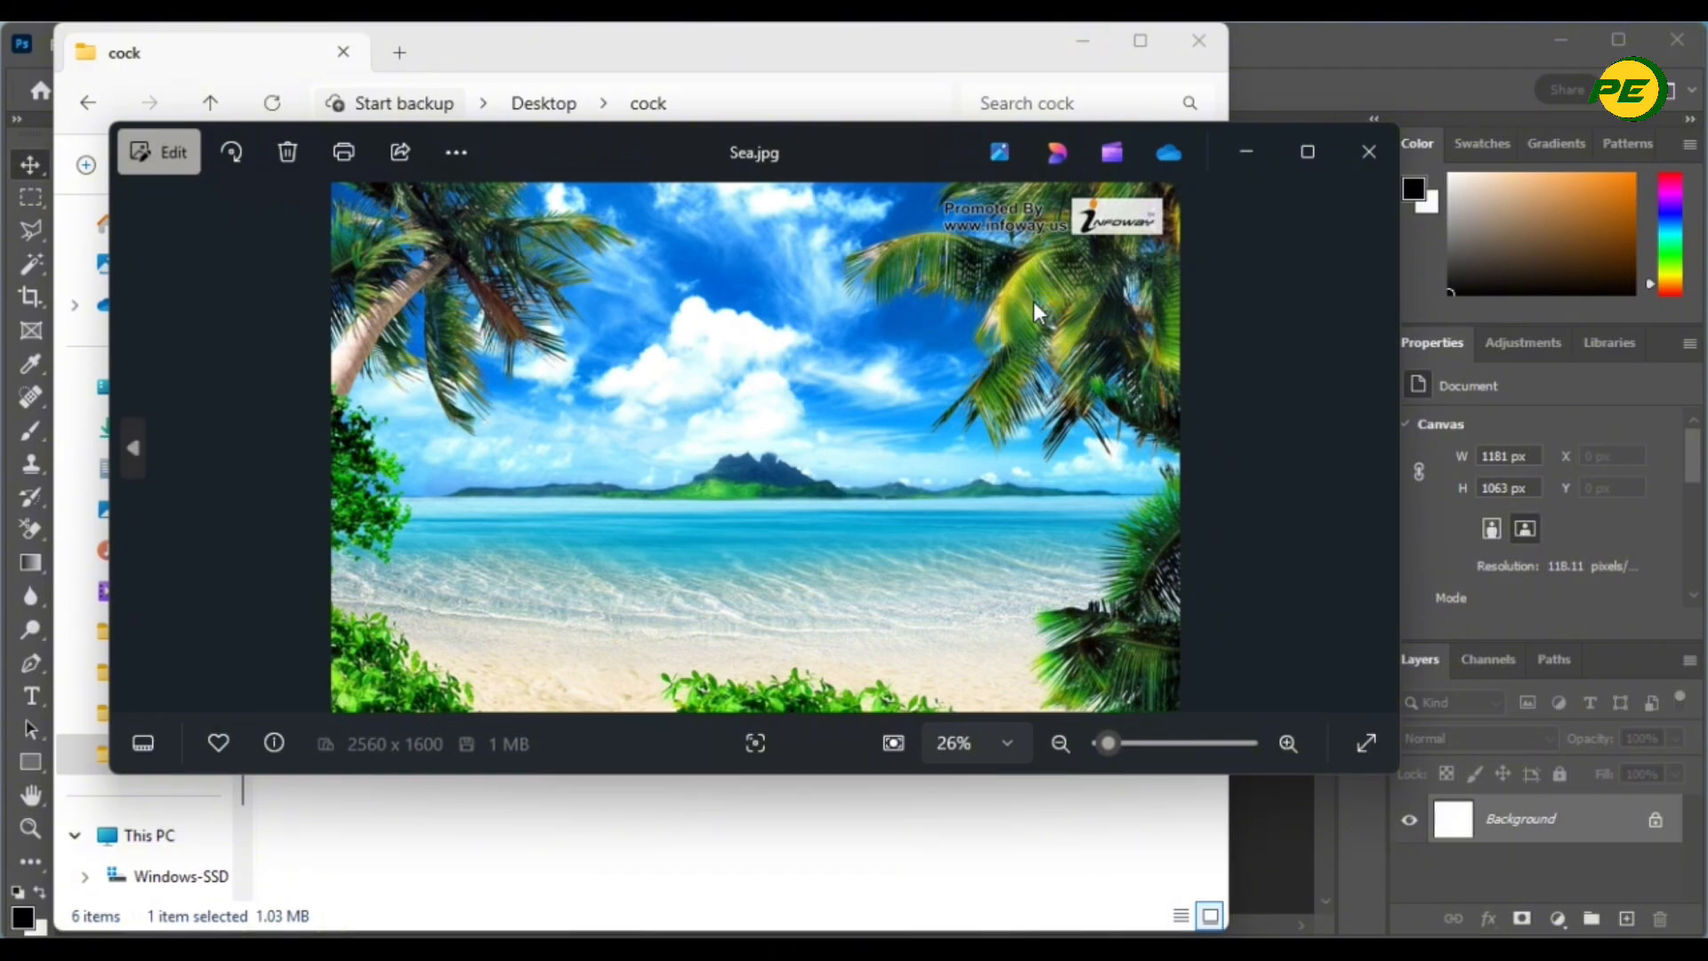
# - Place Sea.jpg into Untitled-2 and stretch it to cover the whole canvas
pyautogui.click(1358, 158)
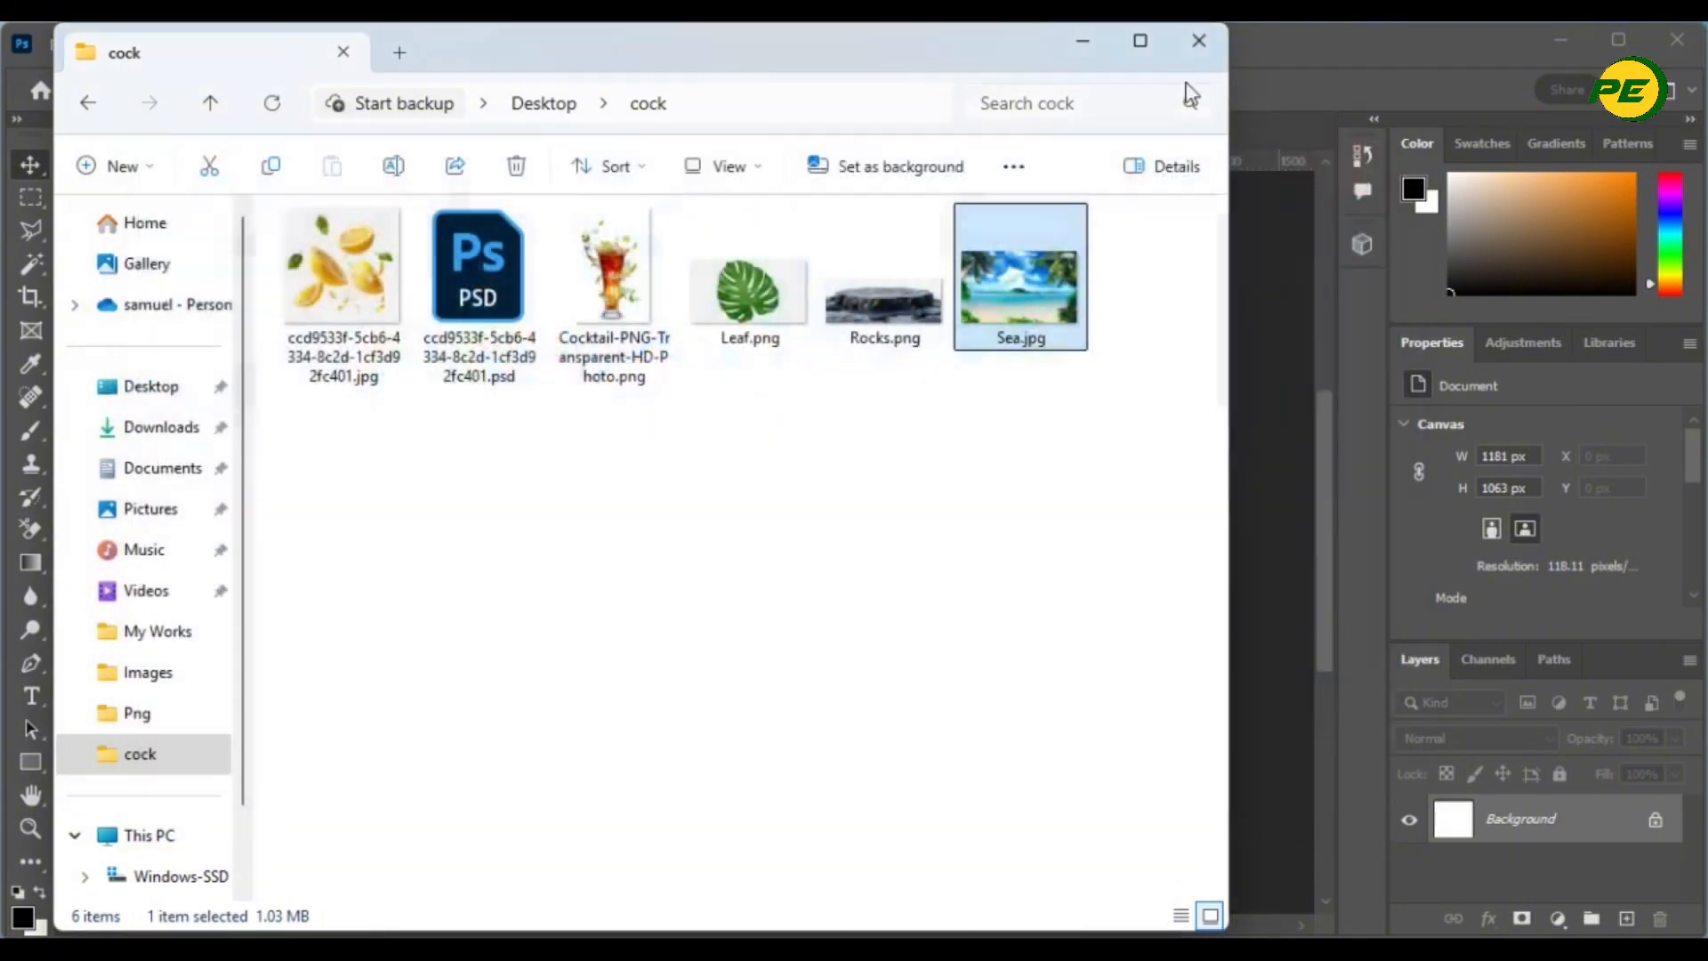
pyautogui.moveTo(1010, 53); pyautogui.dragTo(1020, 541)
pyautogui.moveTo(1037, 774); pyautogui.dragTo(788, 436)
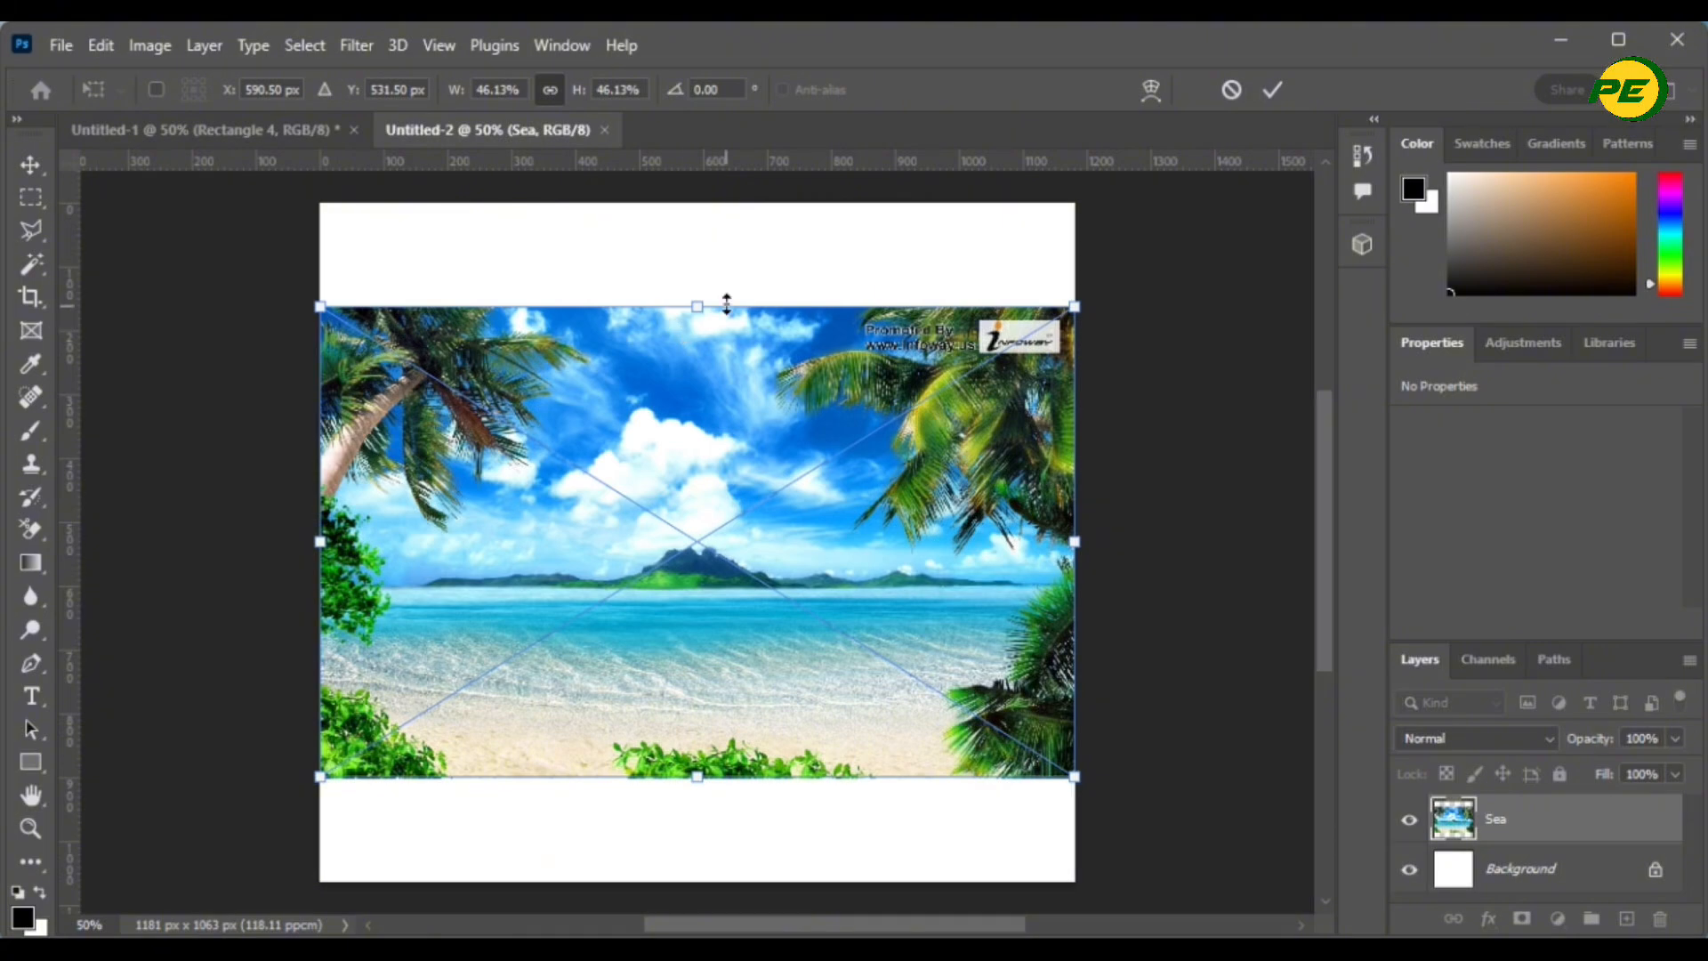
pyautogui.moveTo(700, 308); pyautogui.dragTo(687, 189)
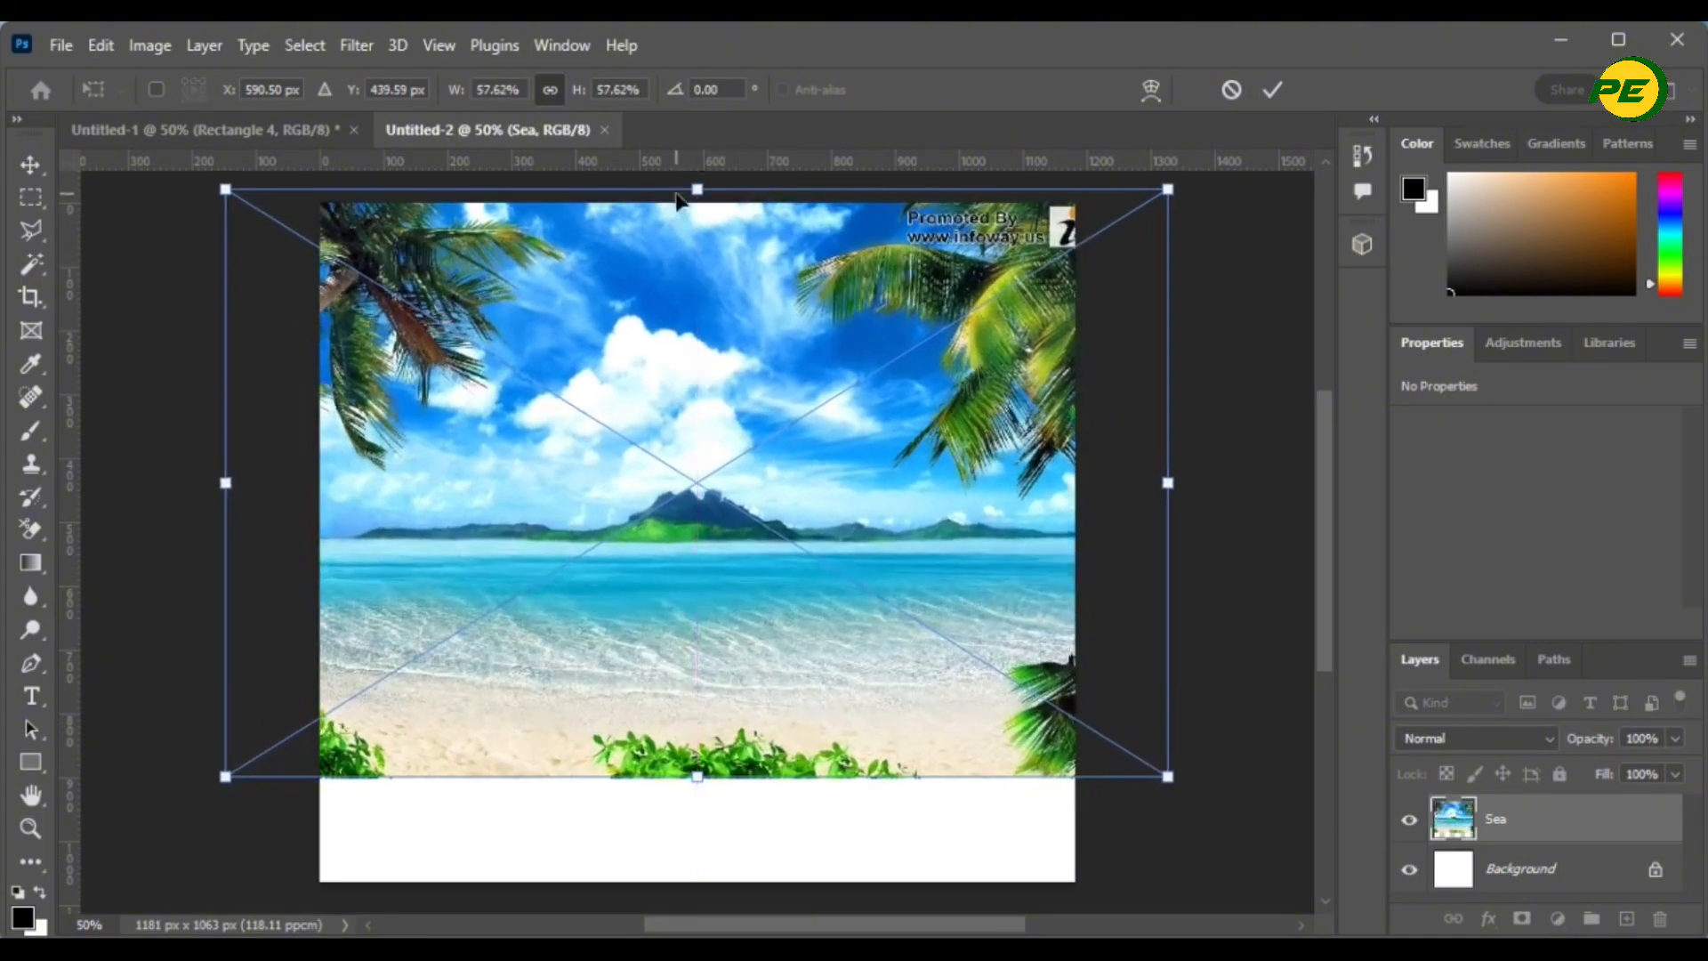
pyautogui.moveTo(703, 779); pyautogui.dragTo(714, 922)
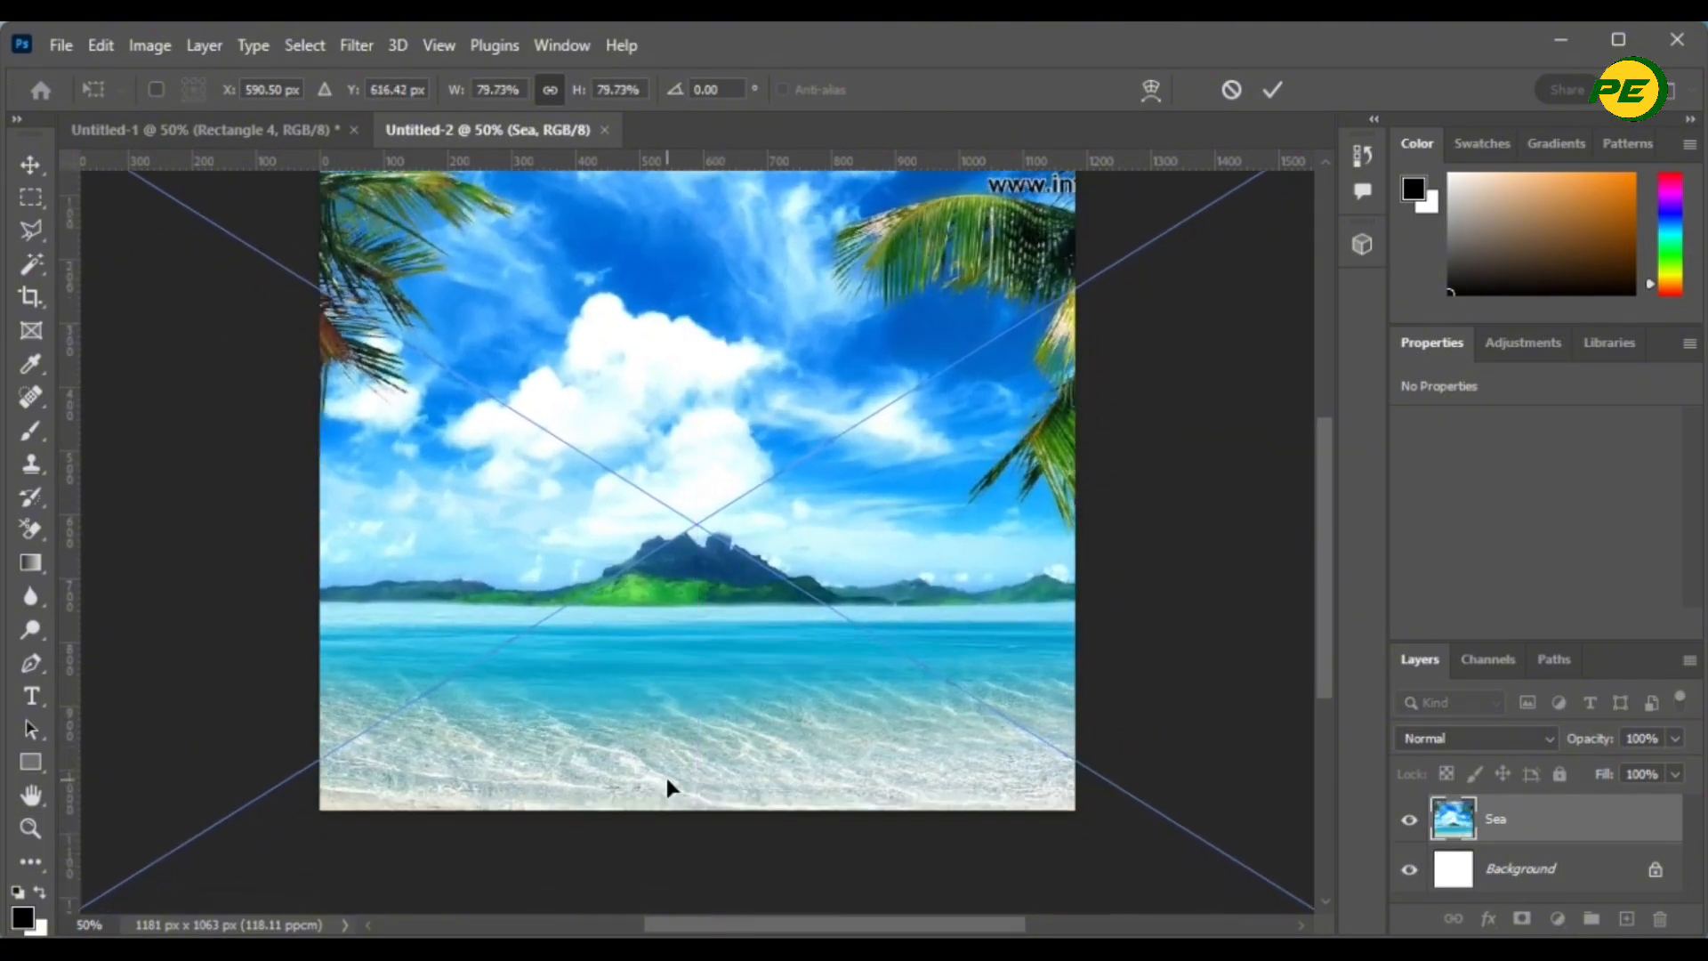
pyautogui.scroll(3, 667, 694)
pyautogui.click(1272, 90)
# - Deselect the Sea layer and return to the cock image folder
pyautogui.moveTo(916, 524); pyautogui.dragTo(916, 427)
pyautogui.click(1144, 687)
pyautogui.scroll(1, 560, 626)
pyautogui.scroll(-1, 751, 691)
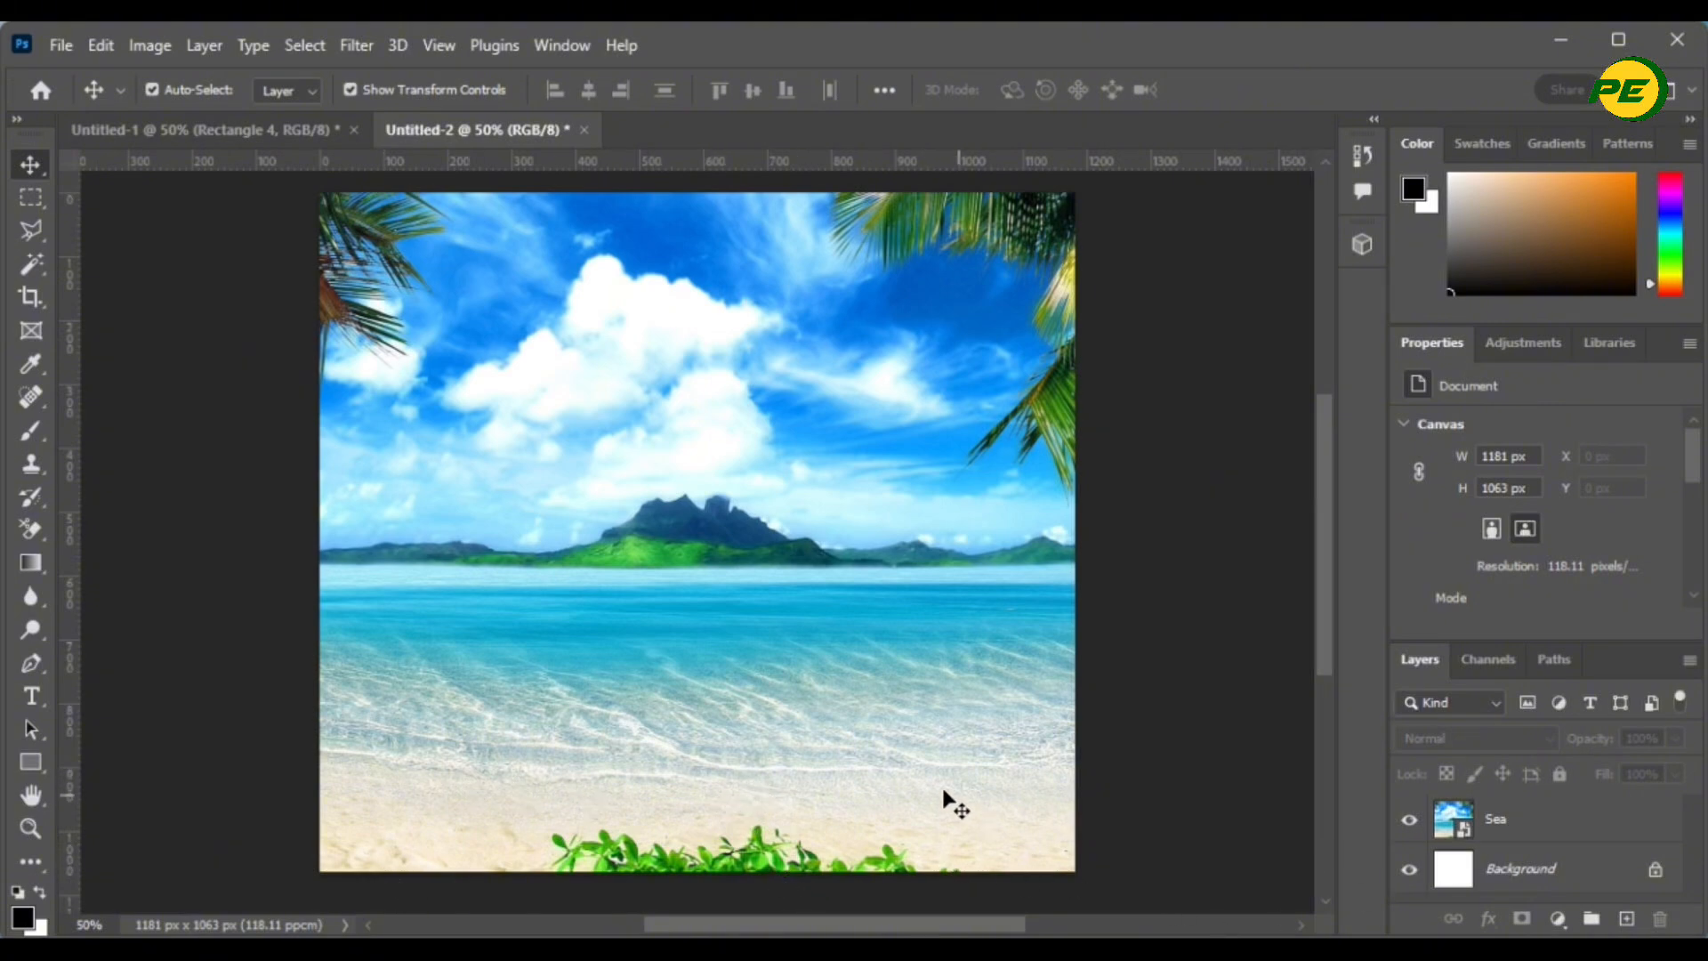
pyautogui.hotkey('alt', 'Tab')
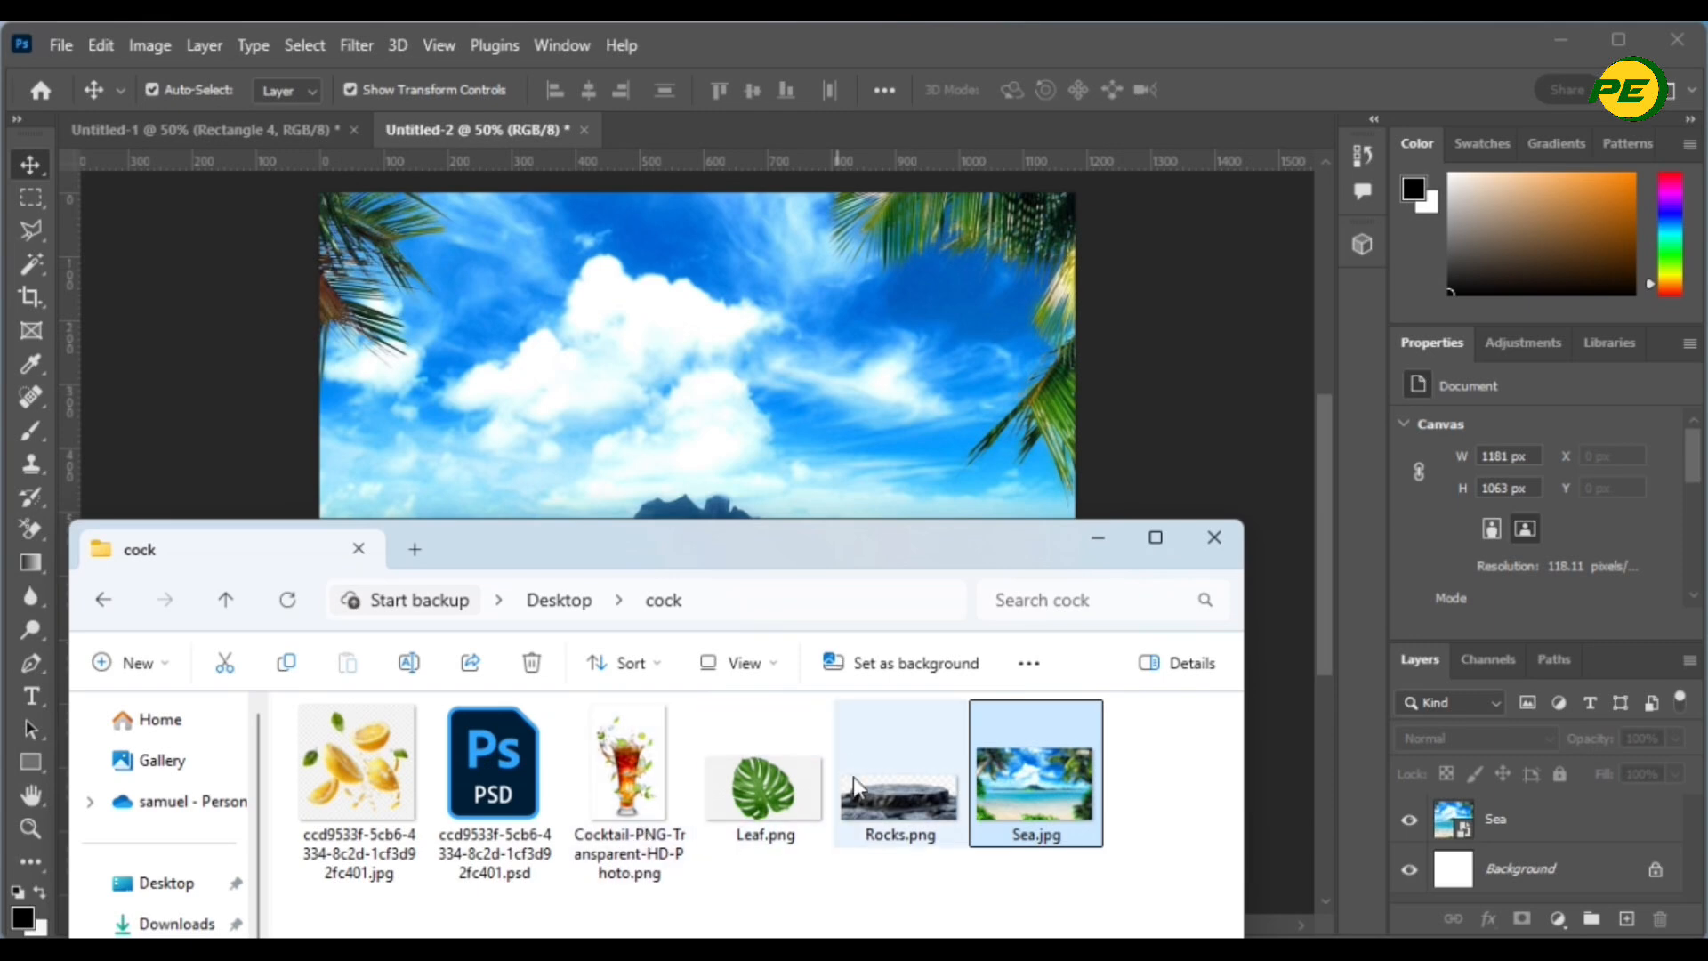
# - Open Rocks.png as its own document and apply Remove Background to it
pyautogui.click(896, 791)
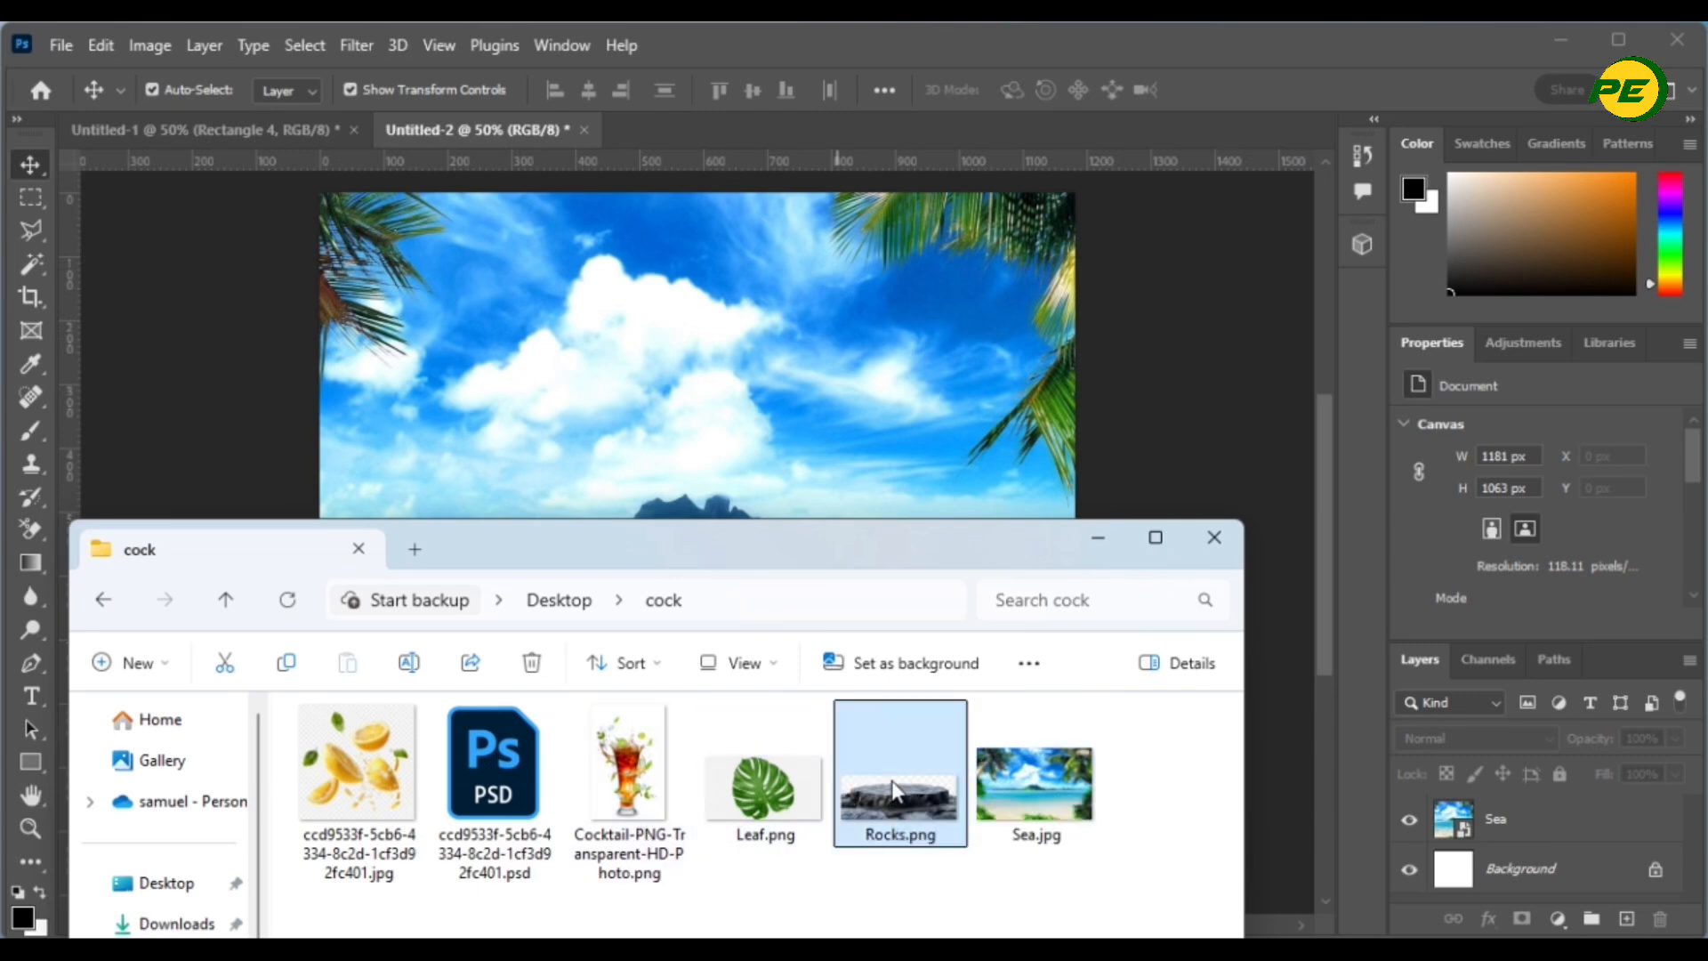
pyautogui.hotkey('alt', 'Tab')
pyautogui.click(70, 45)
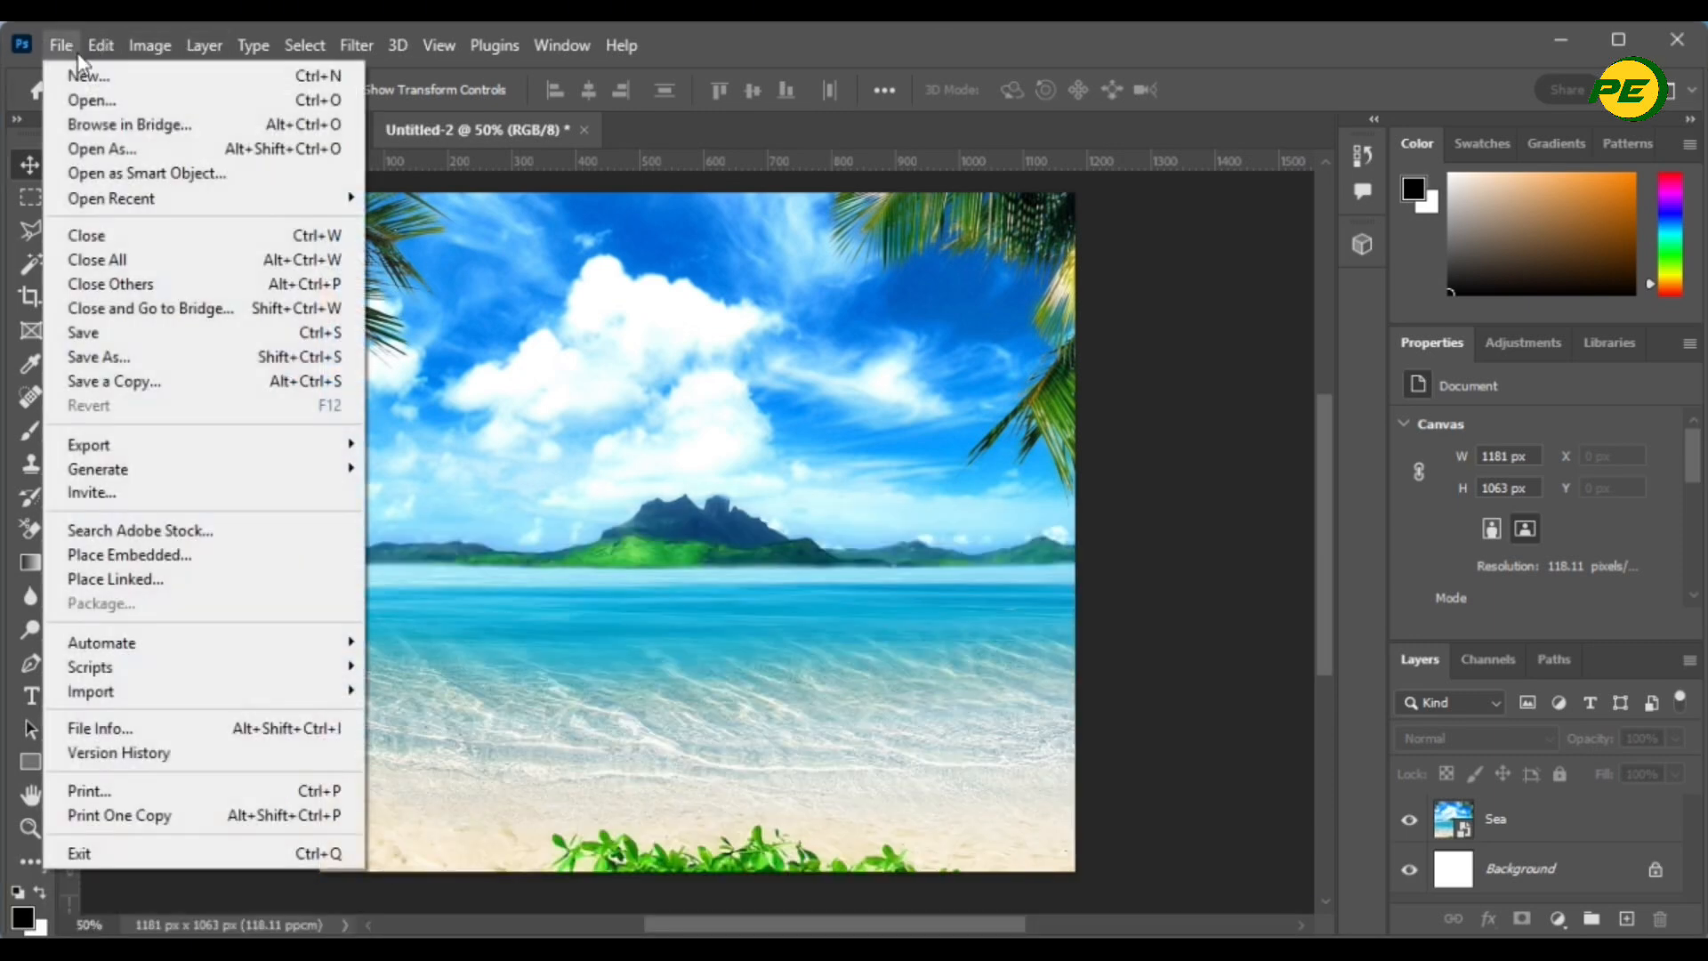
pyautogui.click(80, 101)
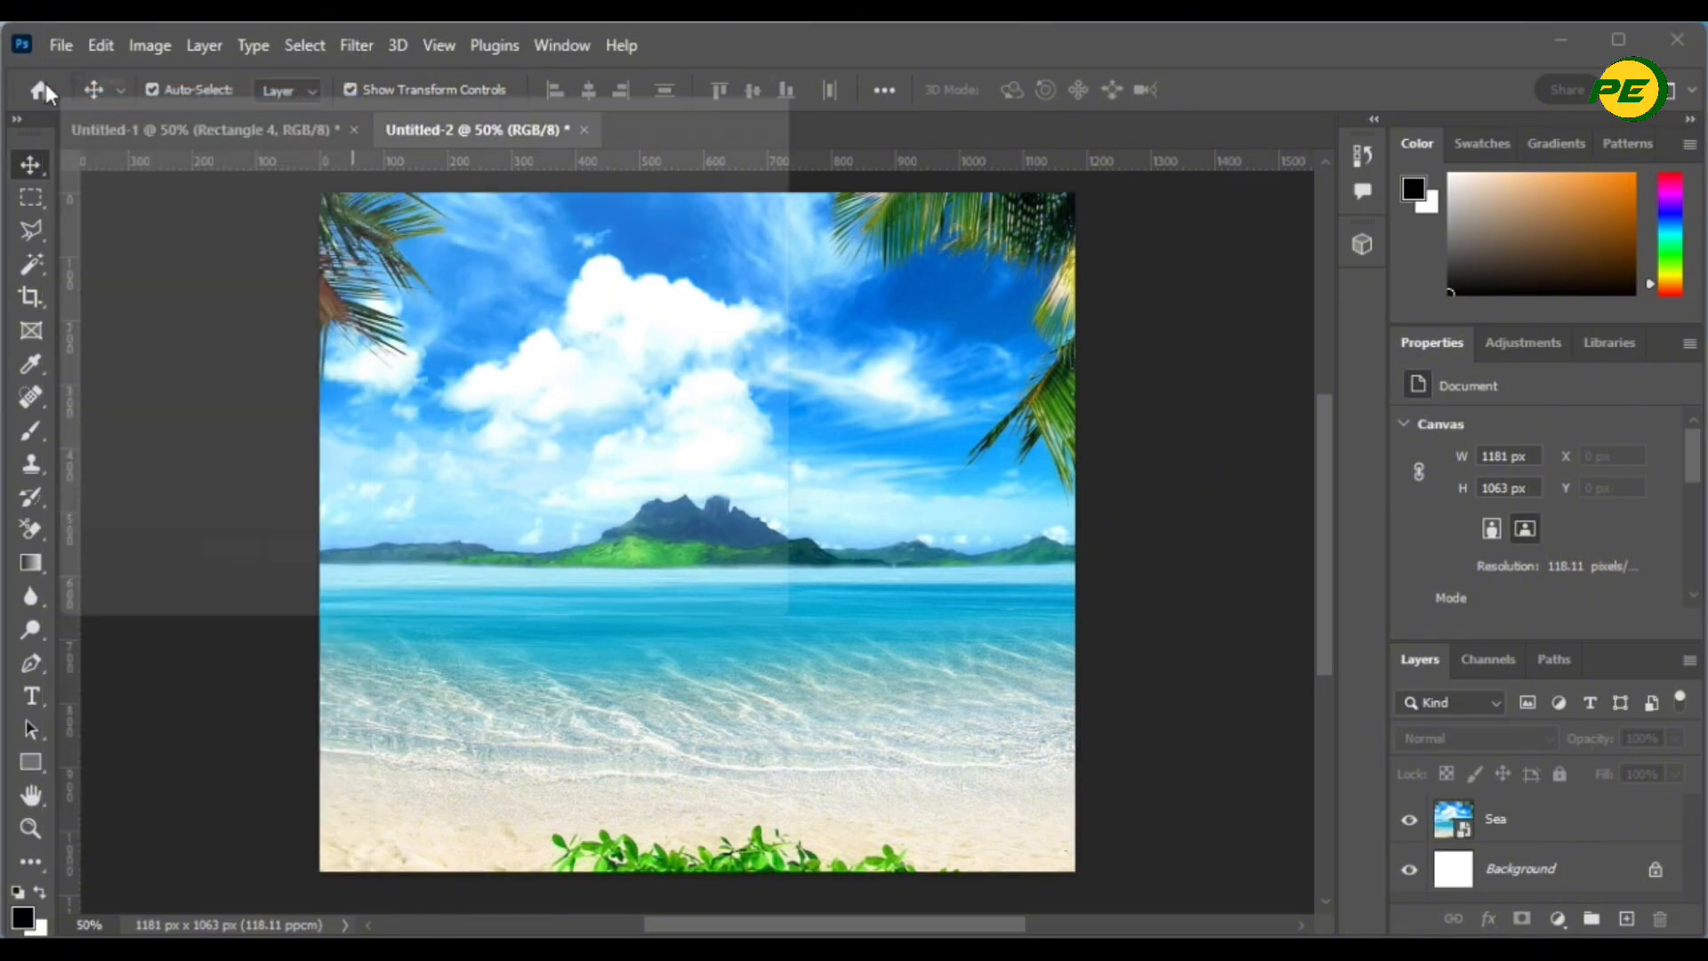
pyautogui.doubleClick(298, 463)
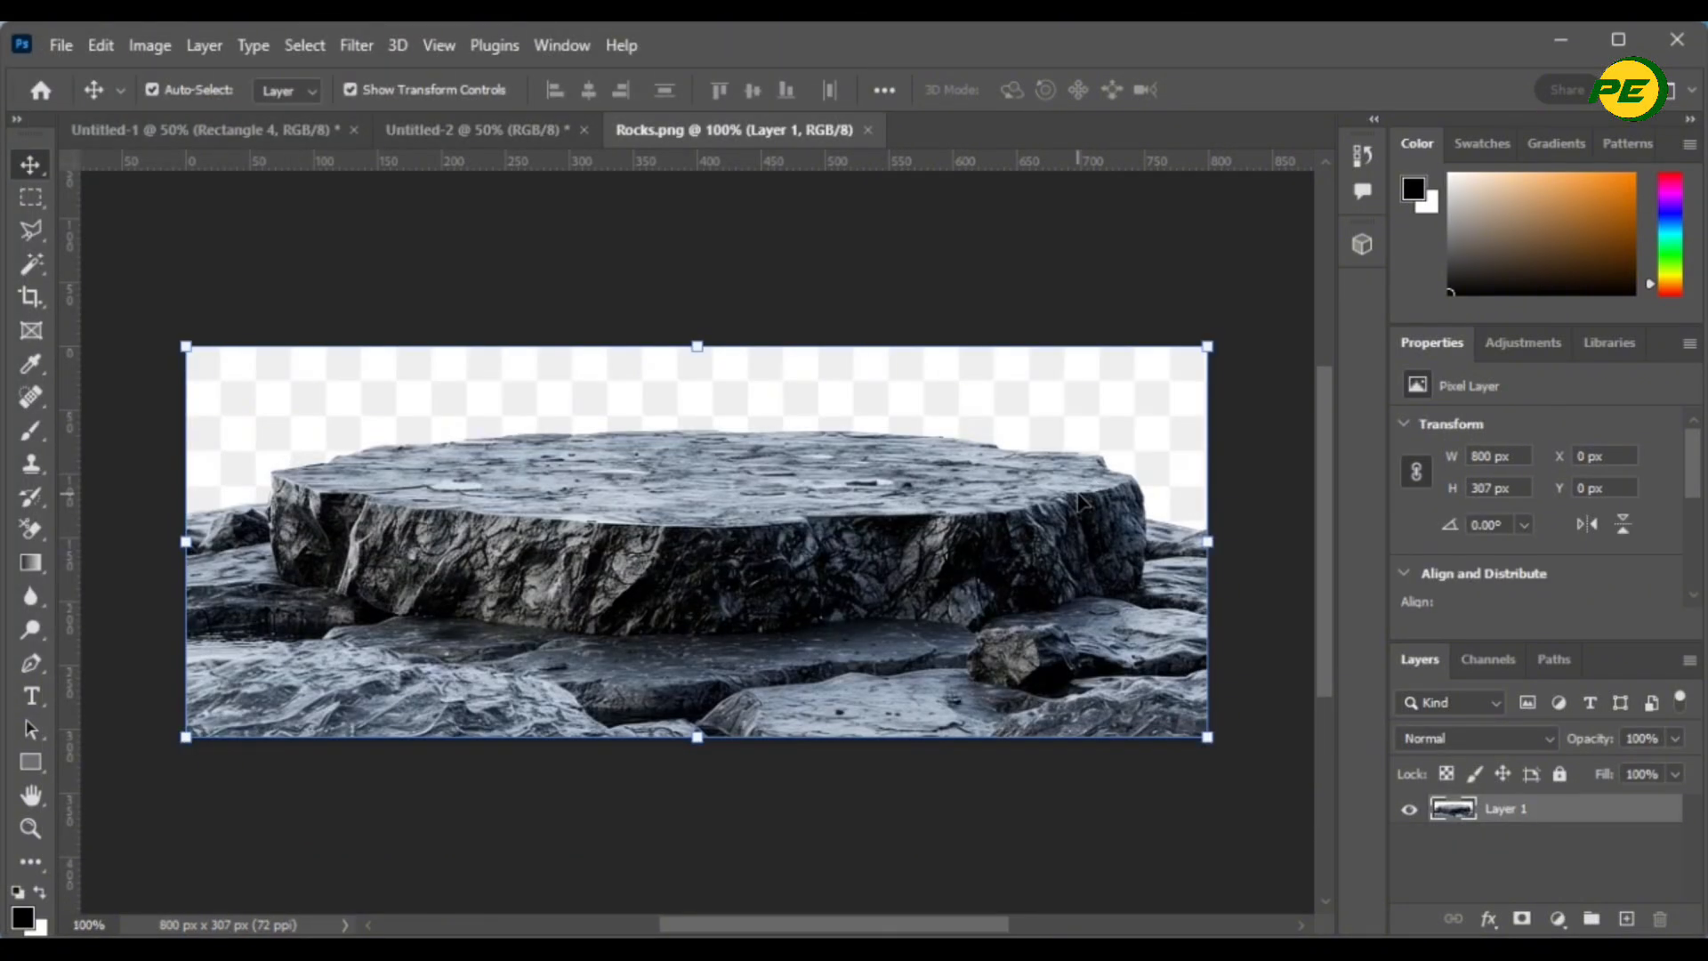
pyautogui.scroll(-3, 1535, 523)
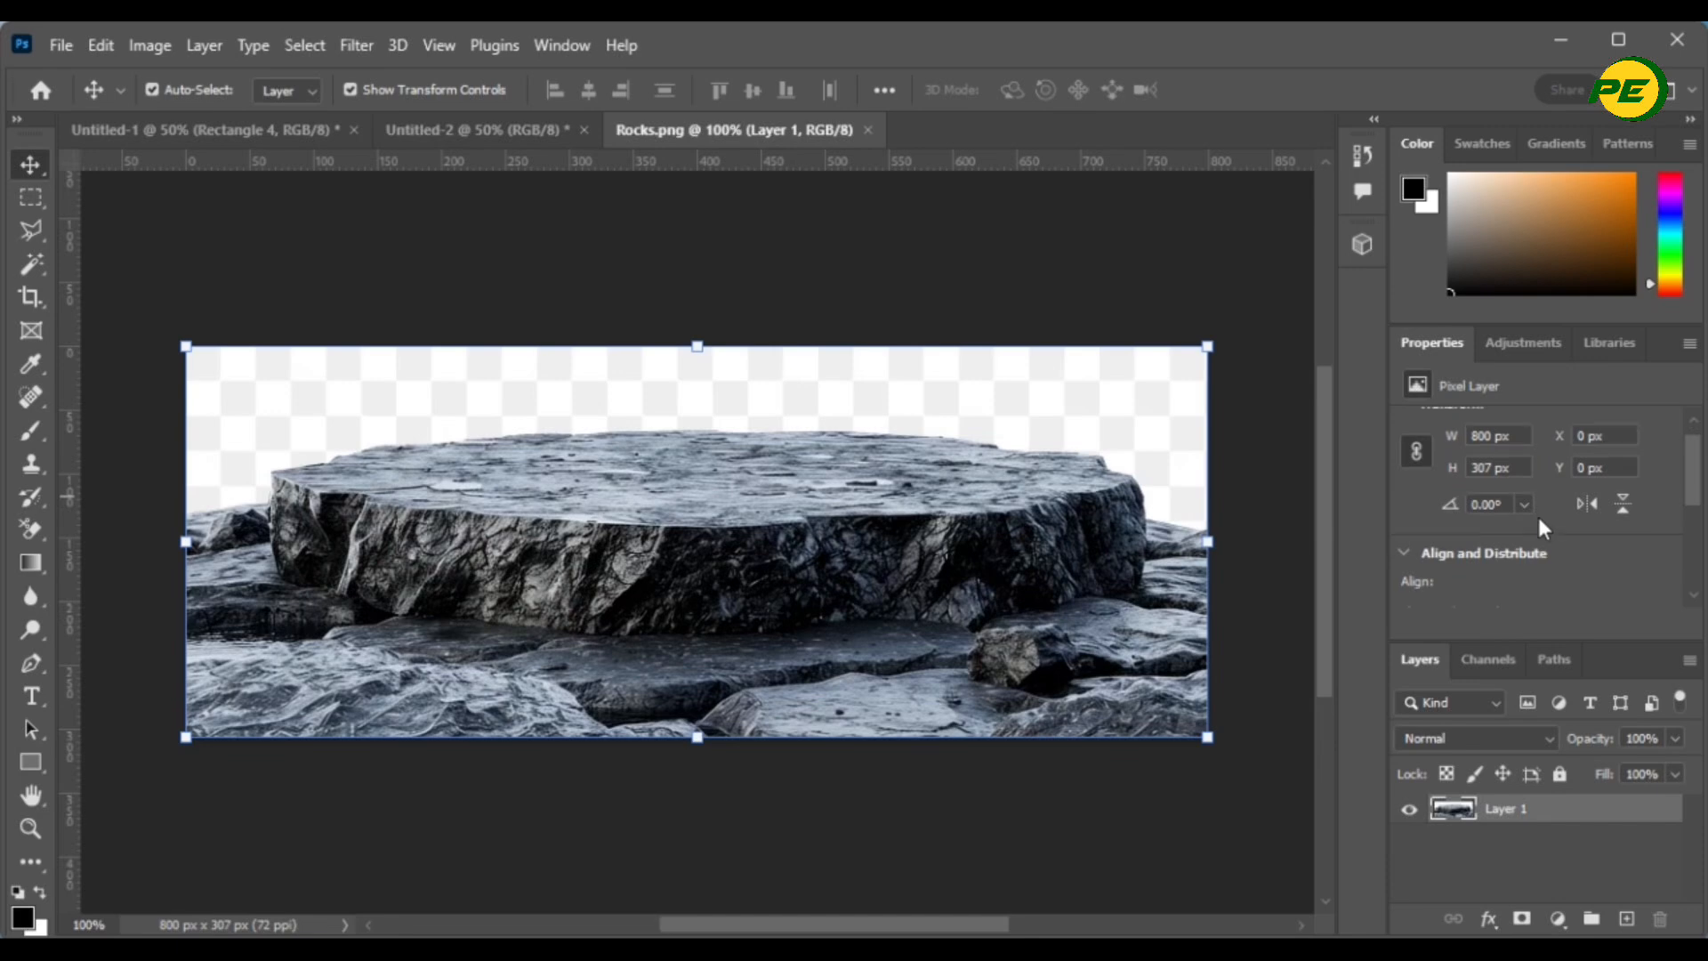
pyautogui.click(1547, 571)
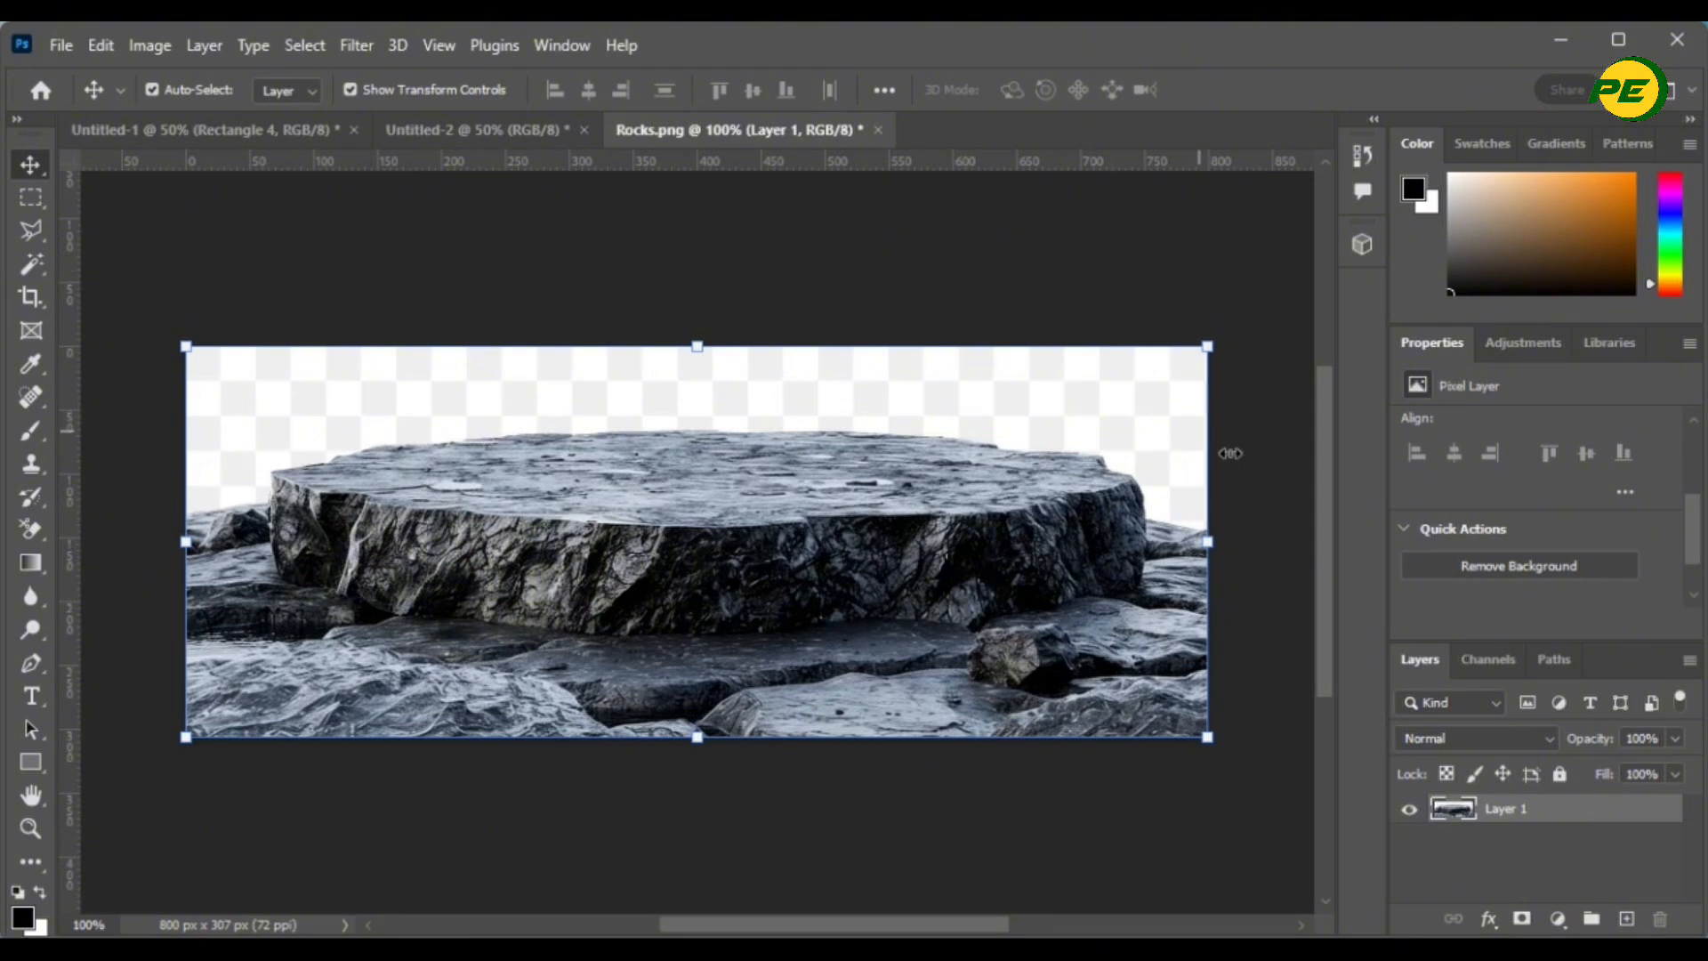
# - Delete the fake checkerboard around the rock using a Magic Wand selection
pyautogui.click(37, 274)
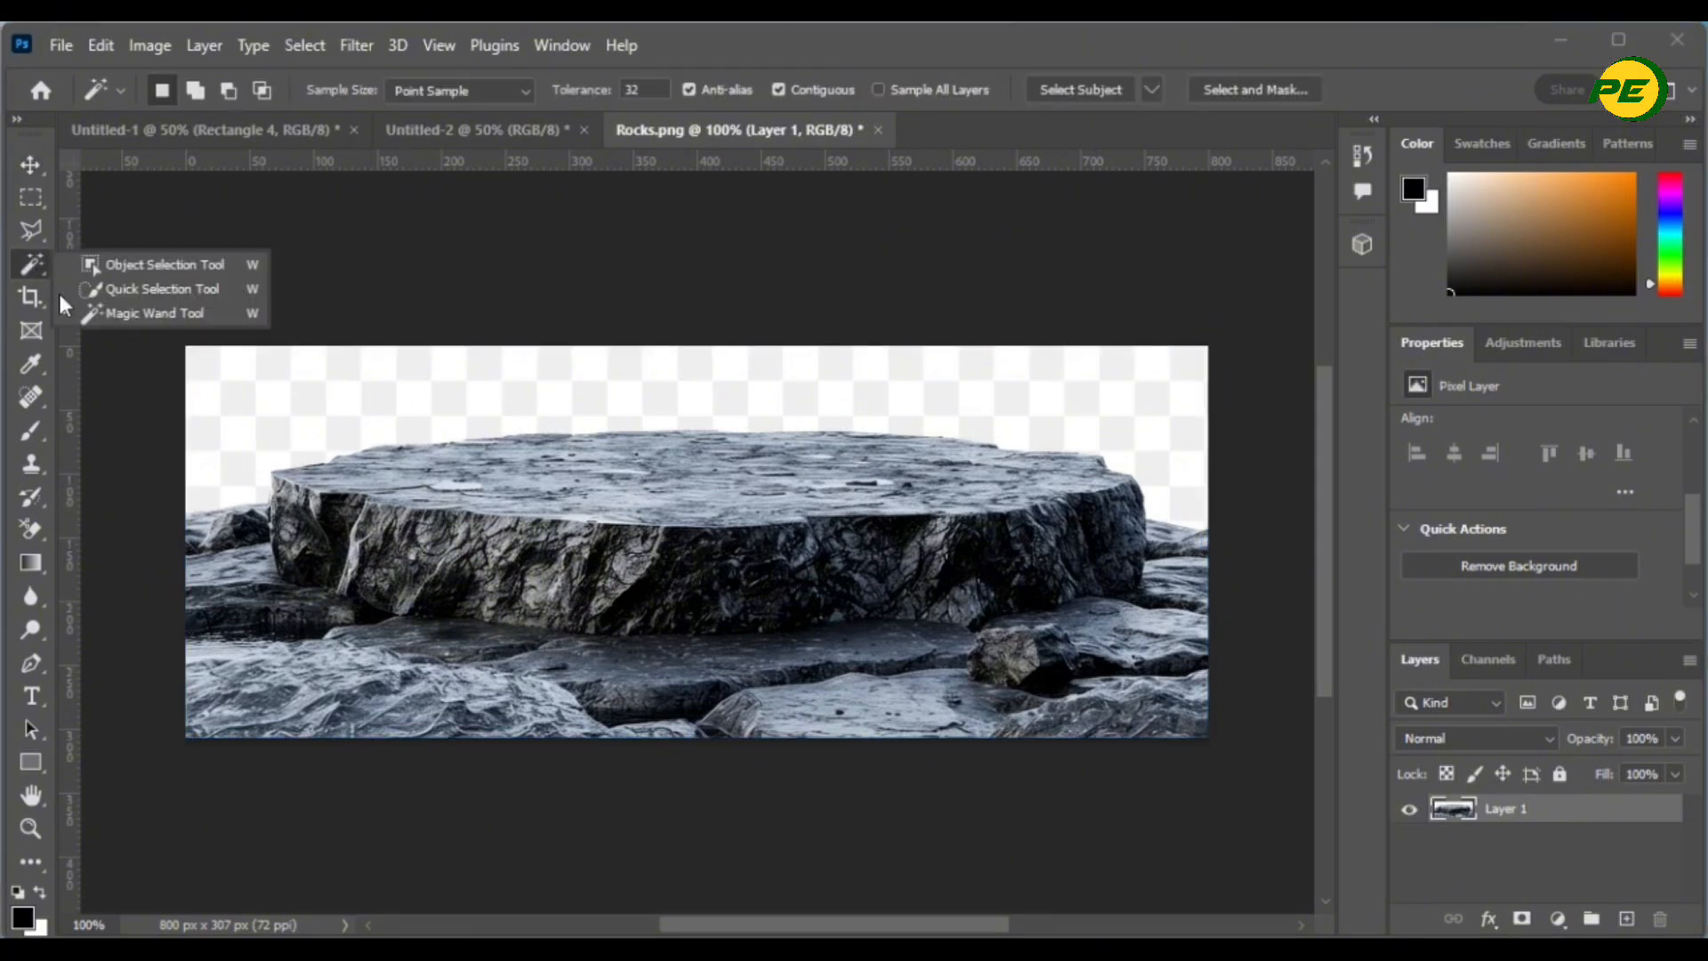
pyautogui.click(137, 313)
pyautogui.click(381, 381)
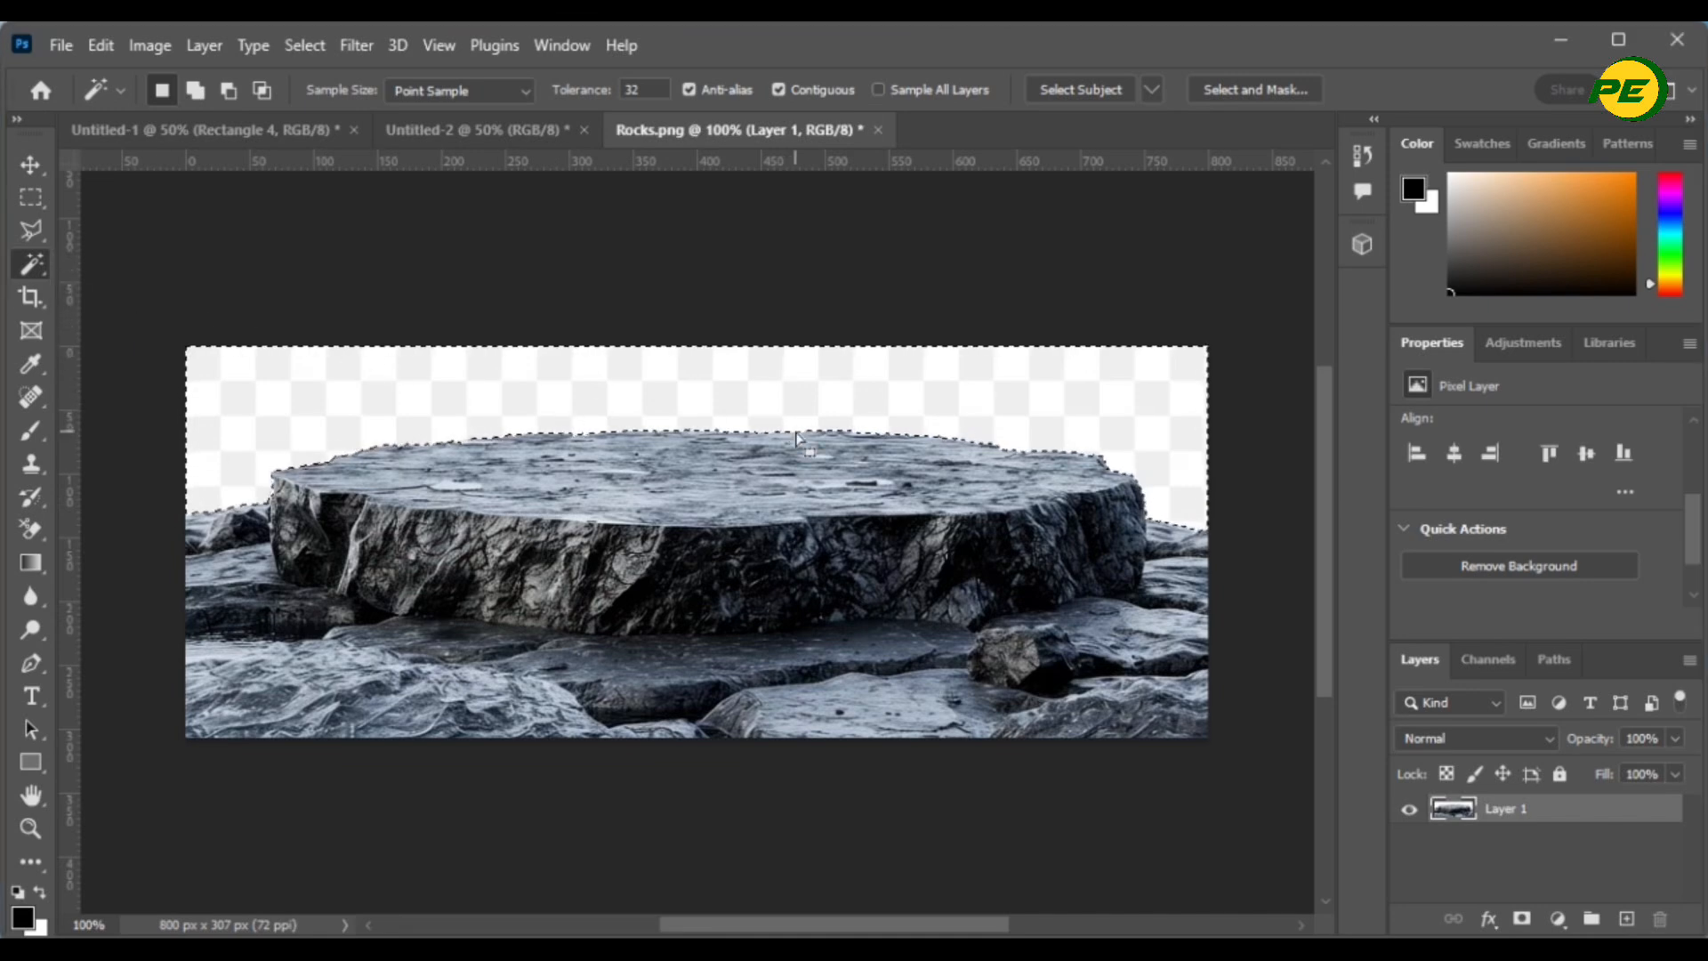
pyautogui.press('Delete')
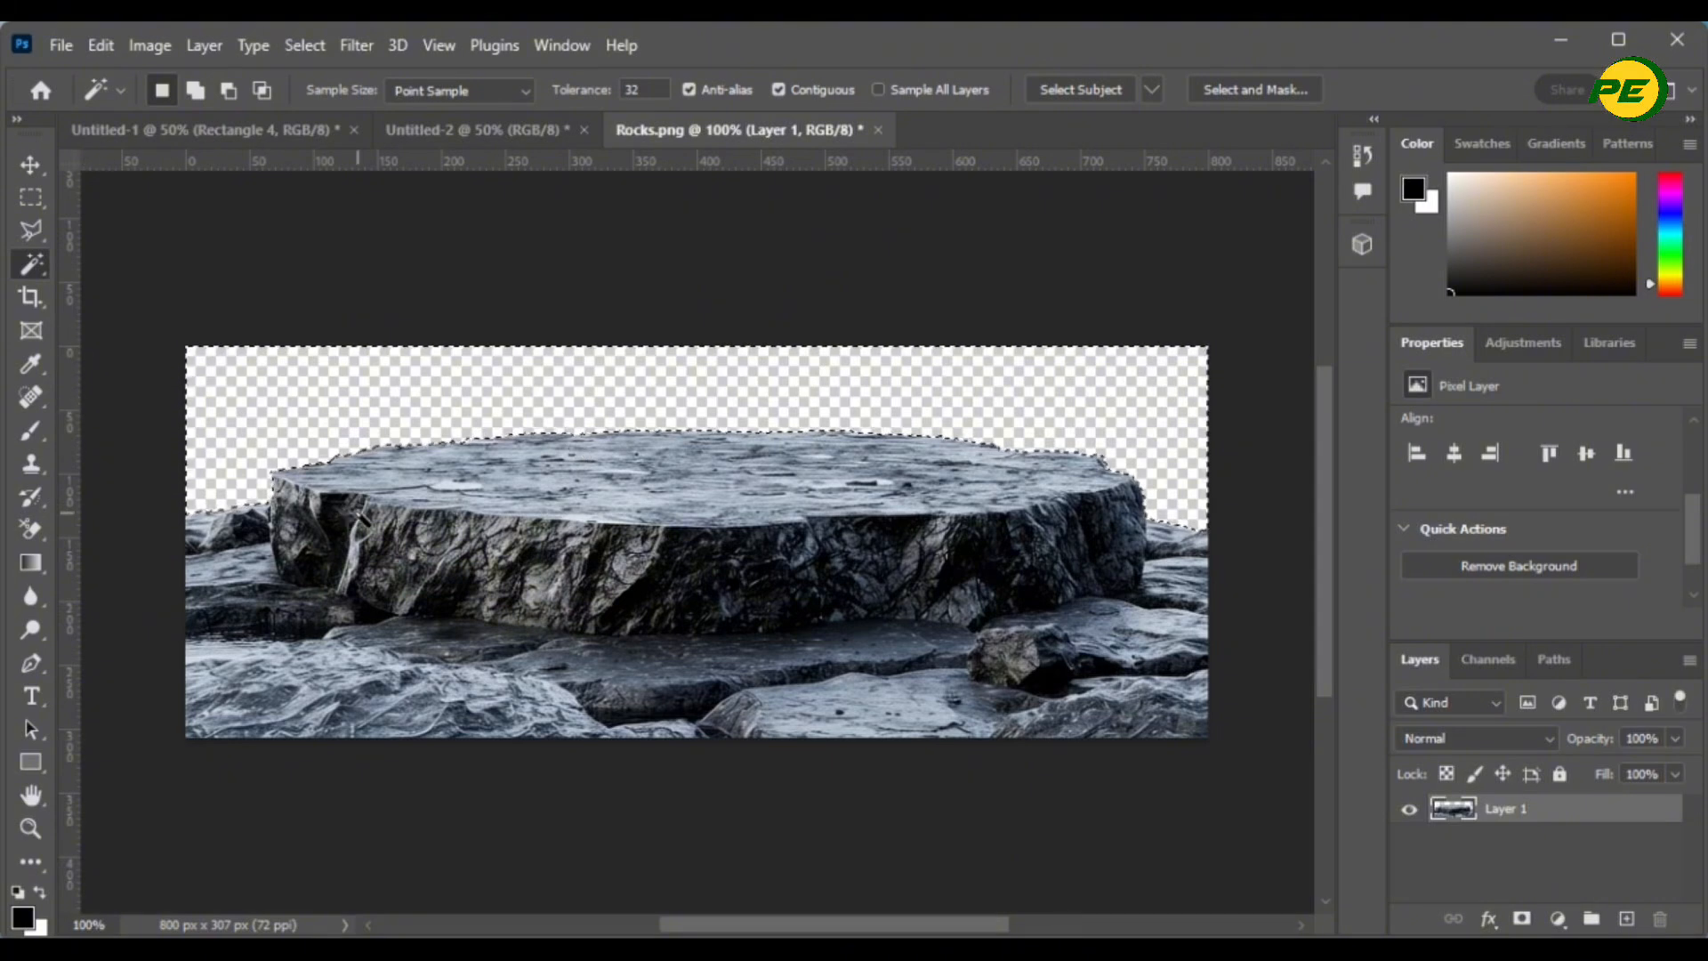
pyautogui.hotkey('ctrl', 'd')
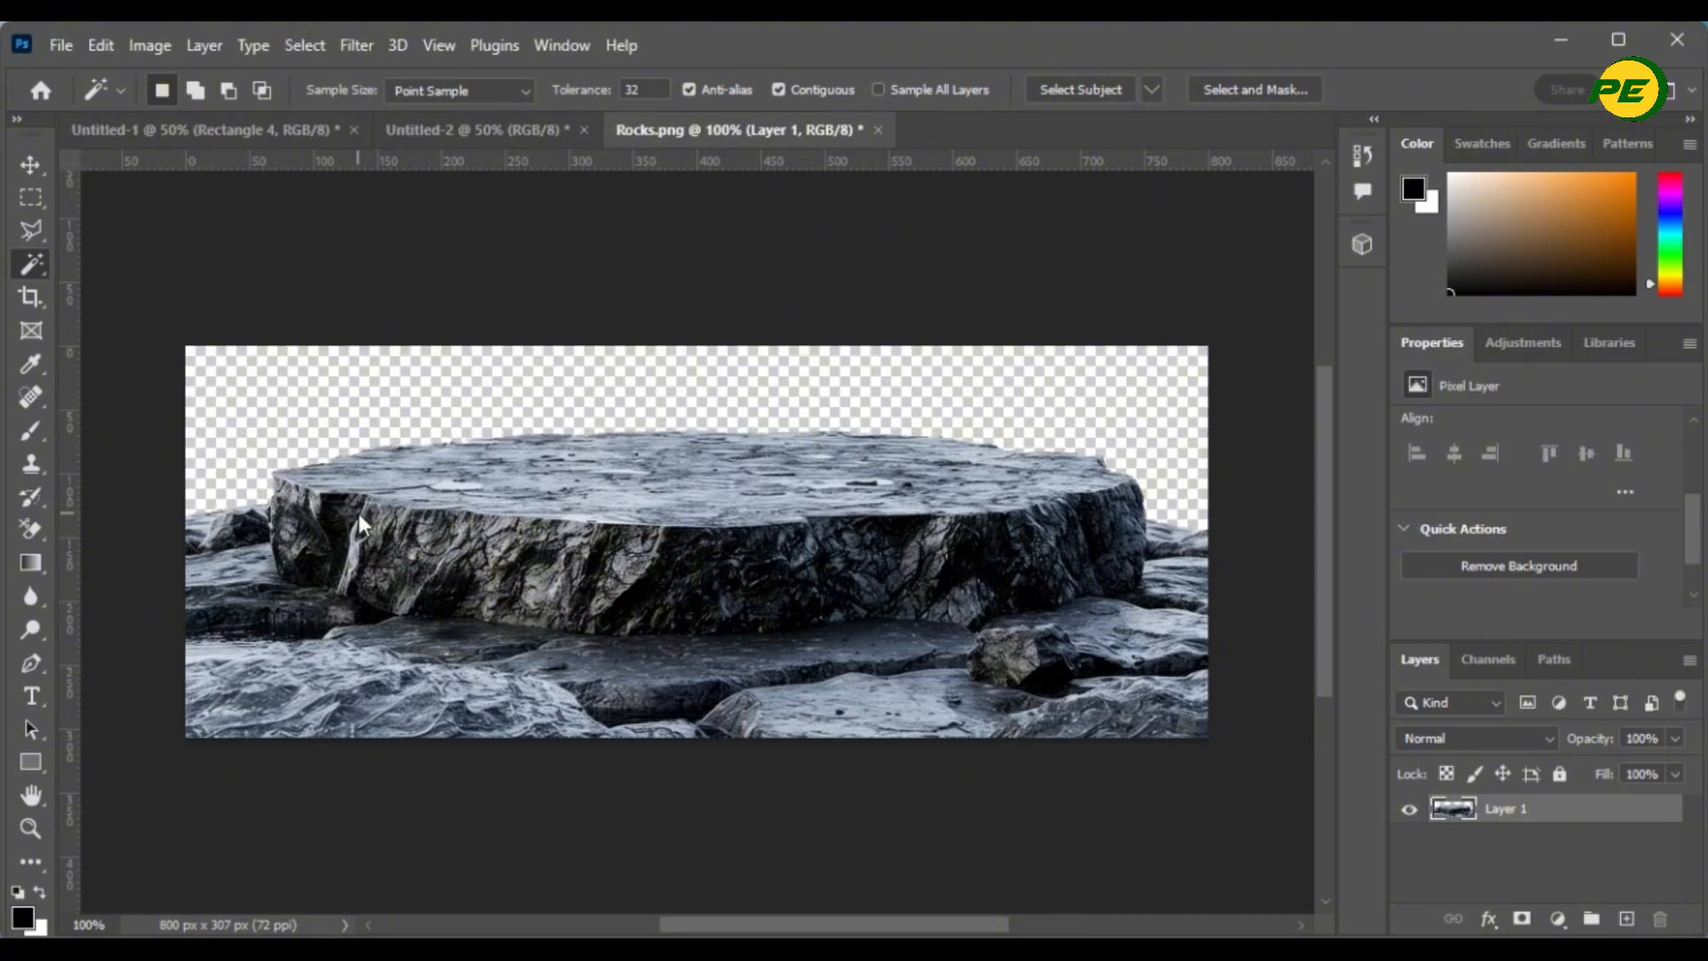
# - Move the rock podium into Untitled-2, enlarged across the bottom of the beach
pyautogui.click(31, 166)
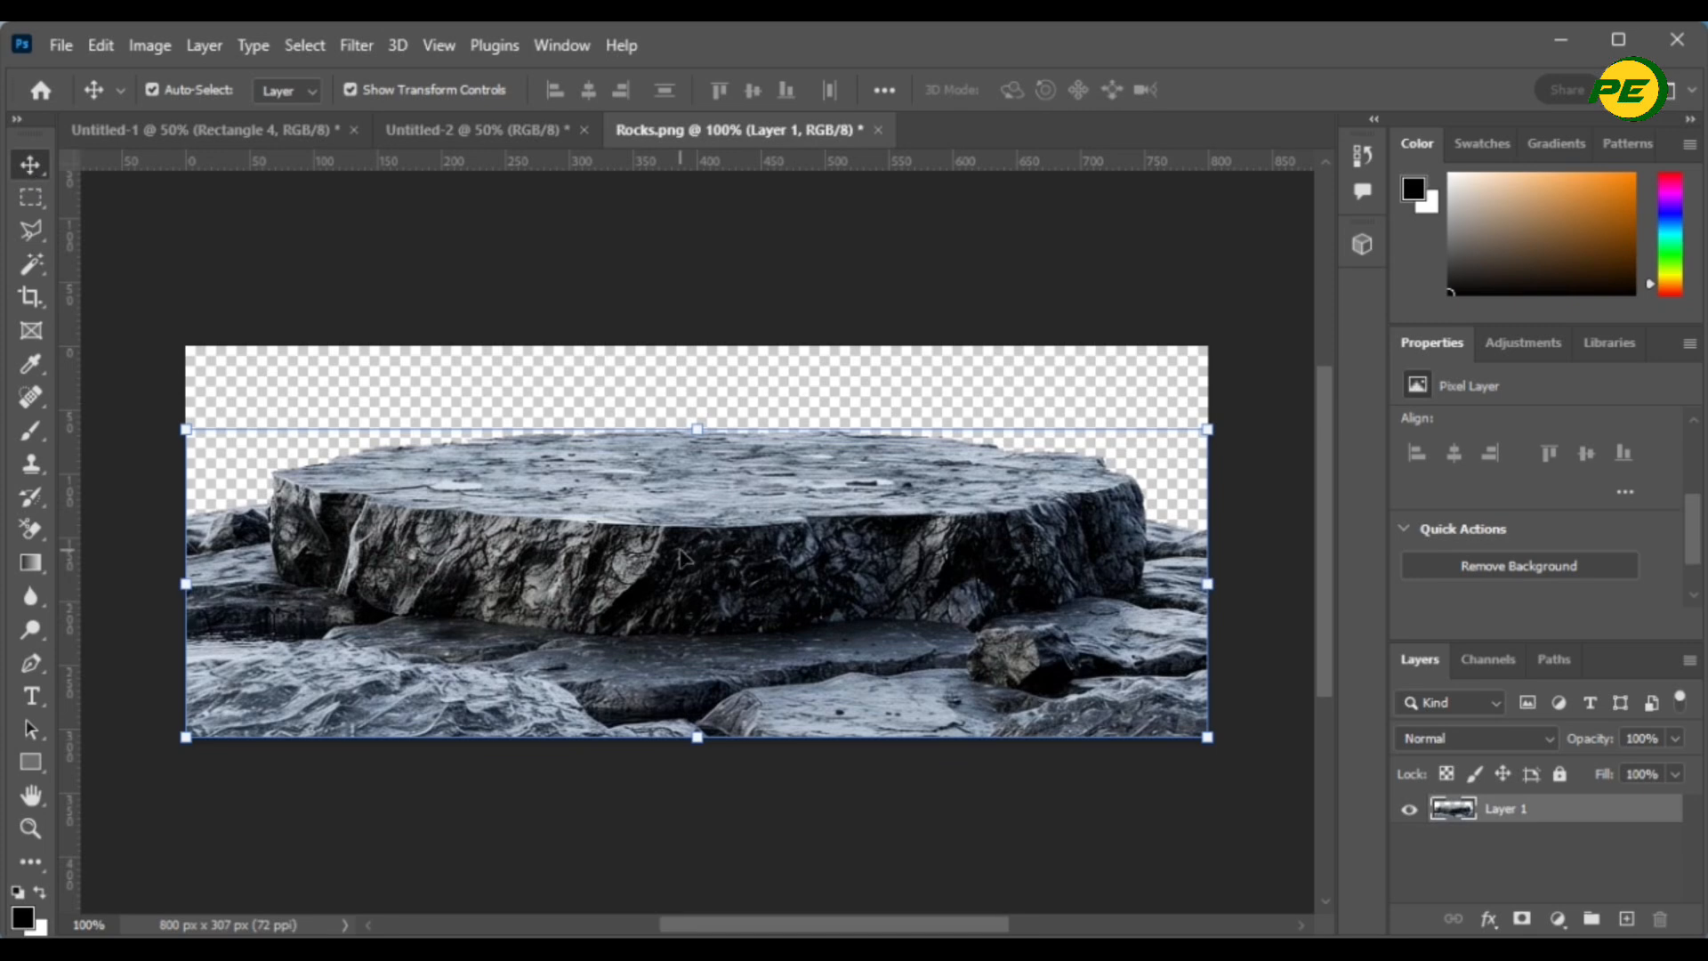
pyautogui.moveTo(683, 559); pyautogui.dragTo(509, 256)
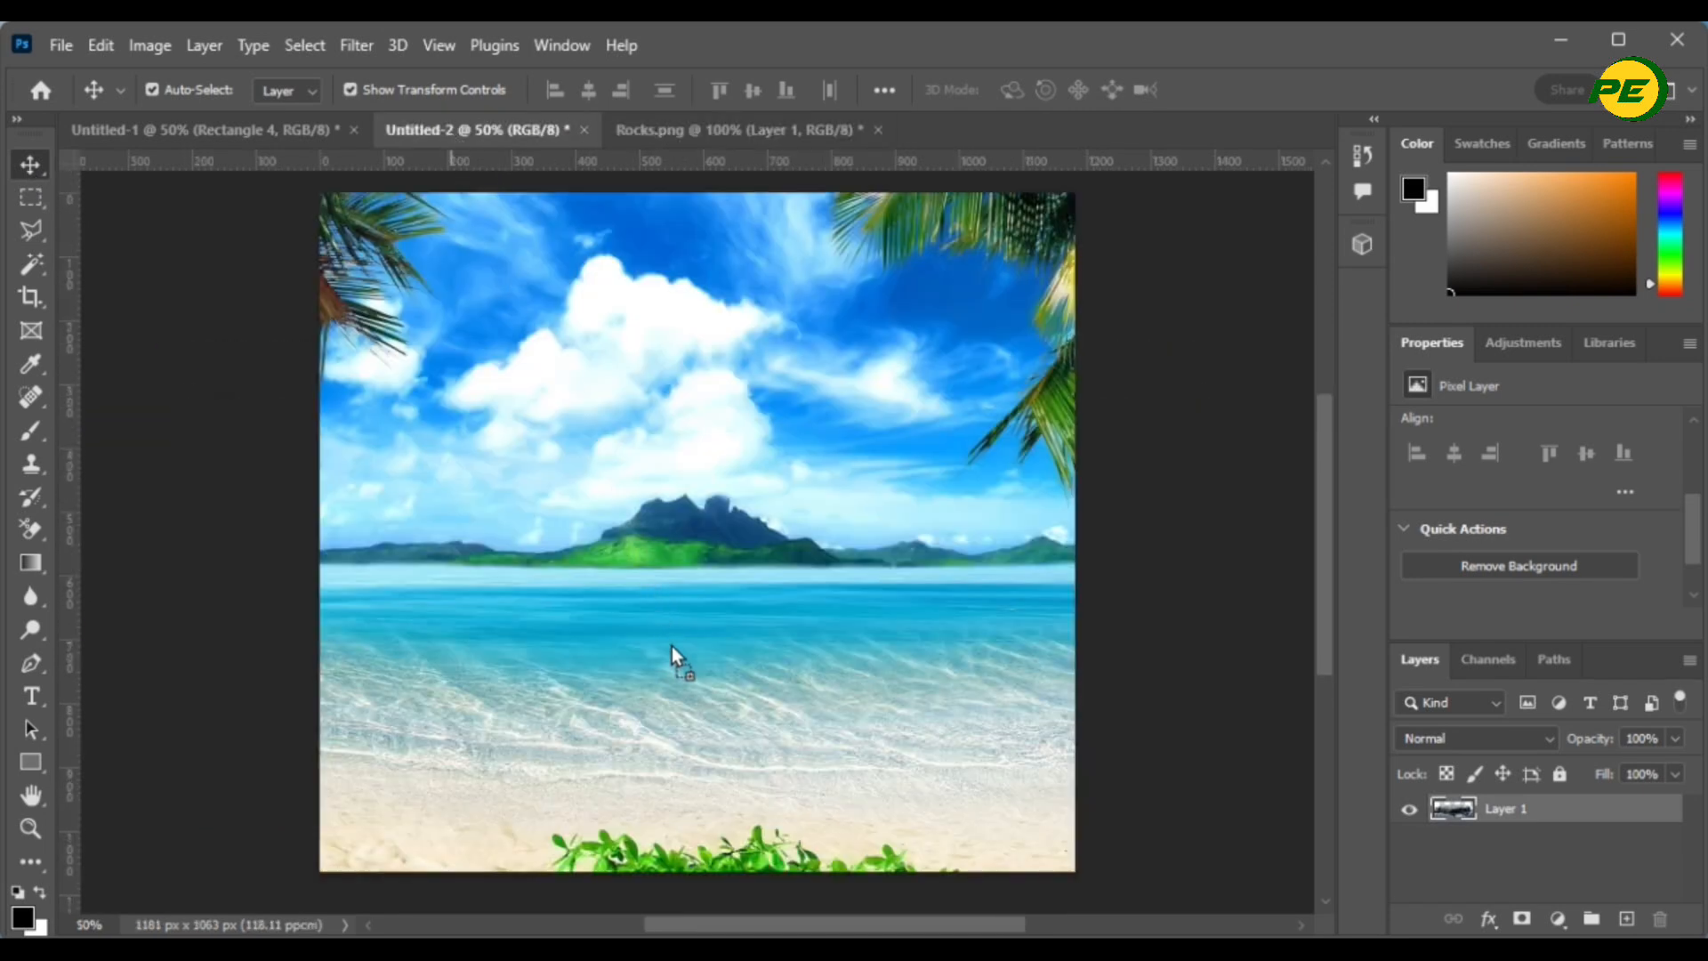
pyautogui.moveTo(671, 647); pyautogui.dragTo(669, 655)
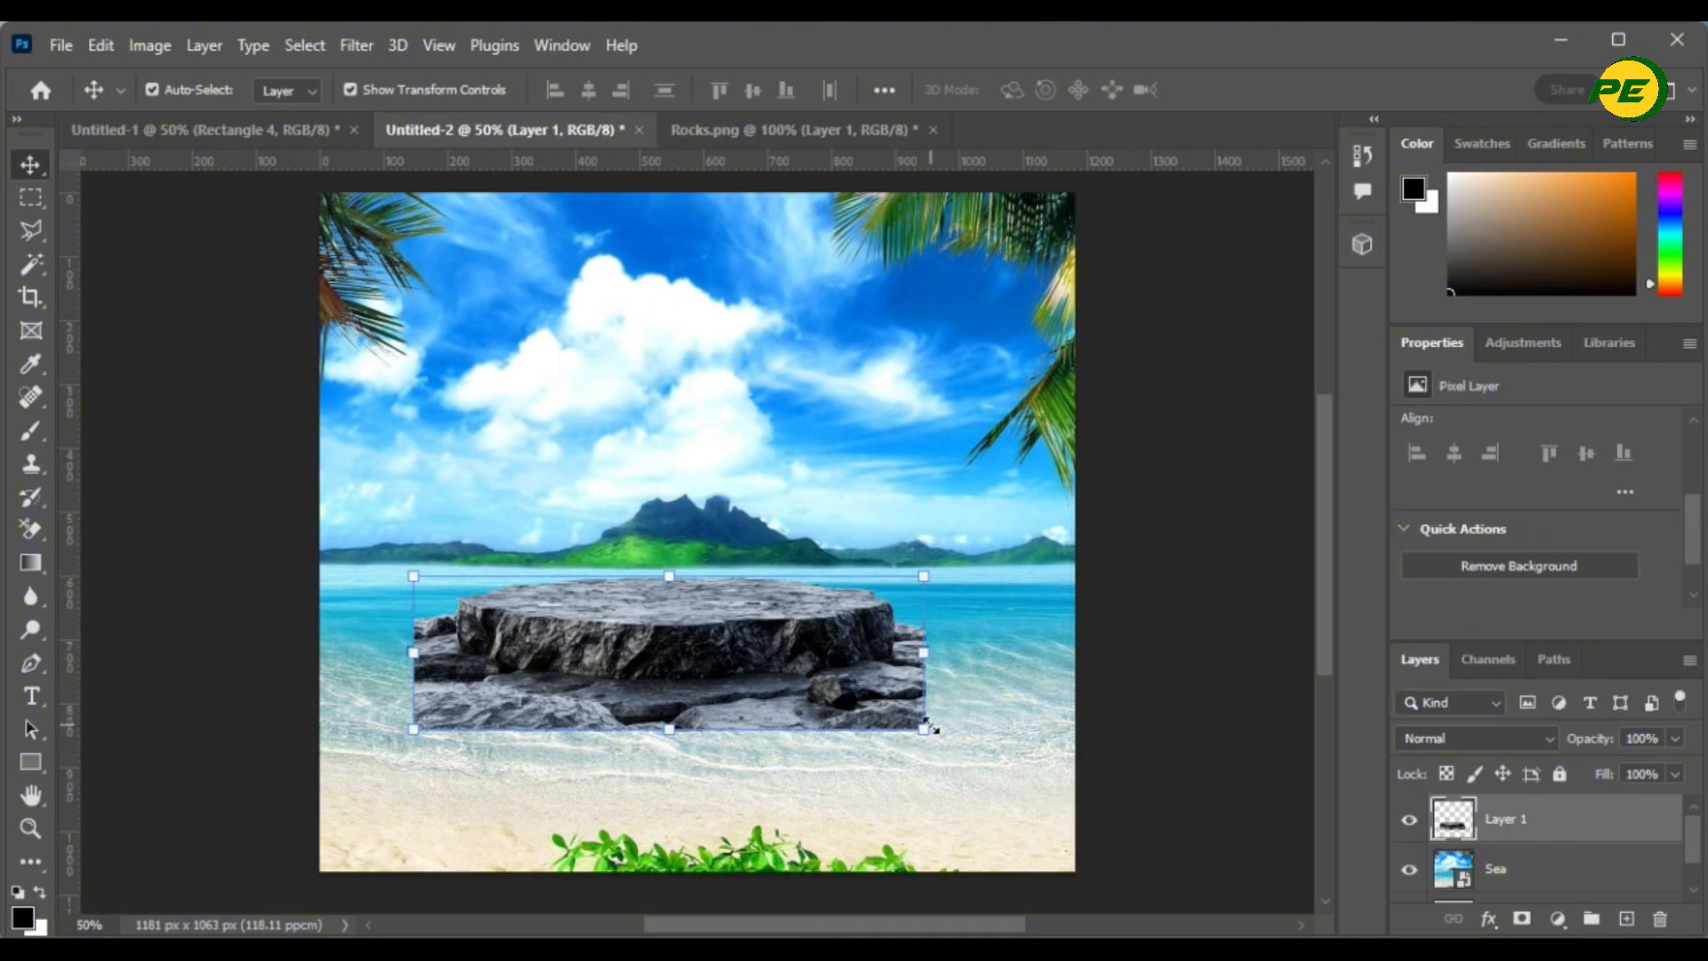
pyautogui.moveTo(924, 729); pyautogui.dragTo(1124, 786)
pyautogui.moveTo(412, 683); pyautogui.dragTo(289, 757)
pyautogui.moveTo(746, 663); pyautogui.dragTo(731, 790)
pyautogui.click(1271, 89)
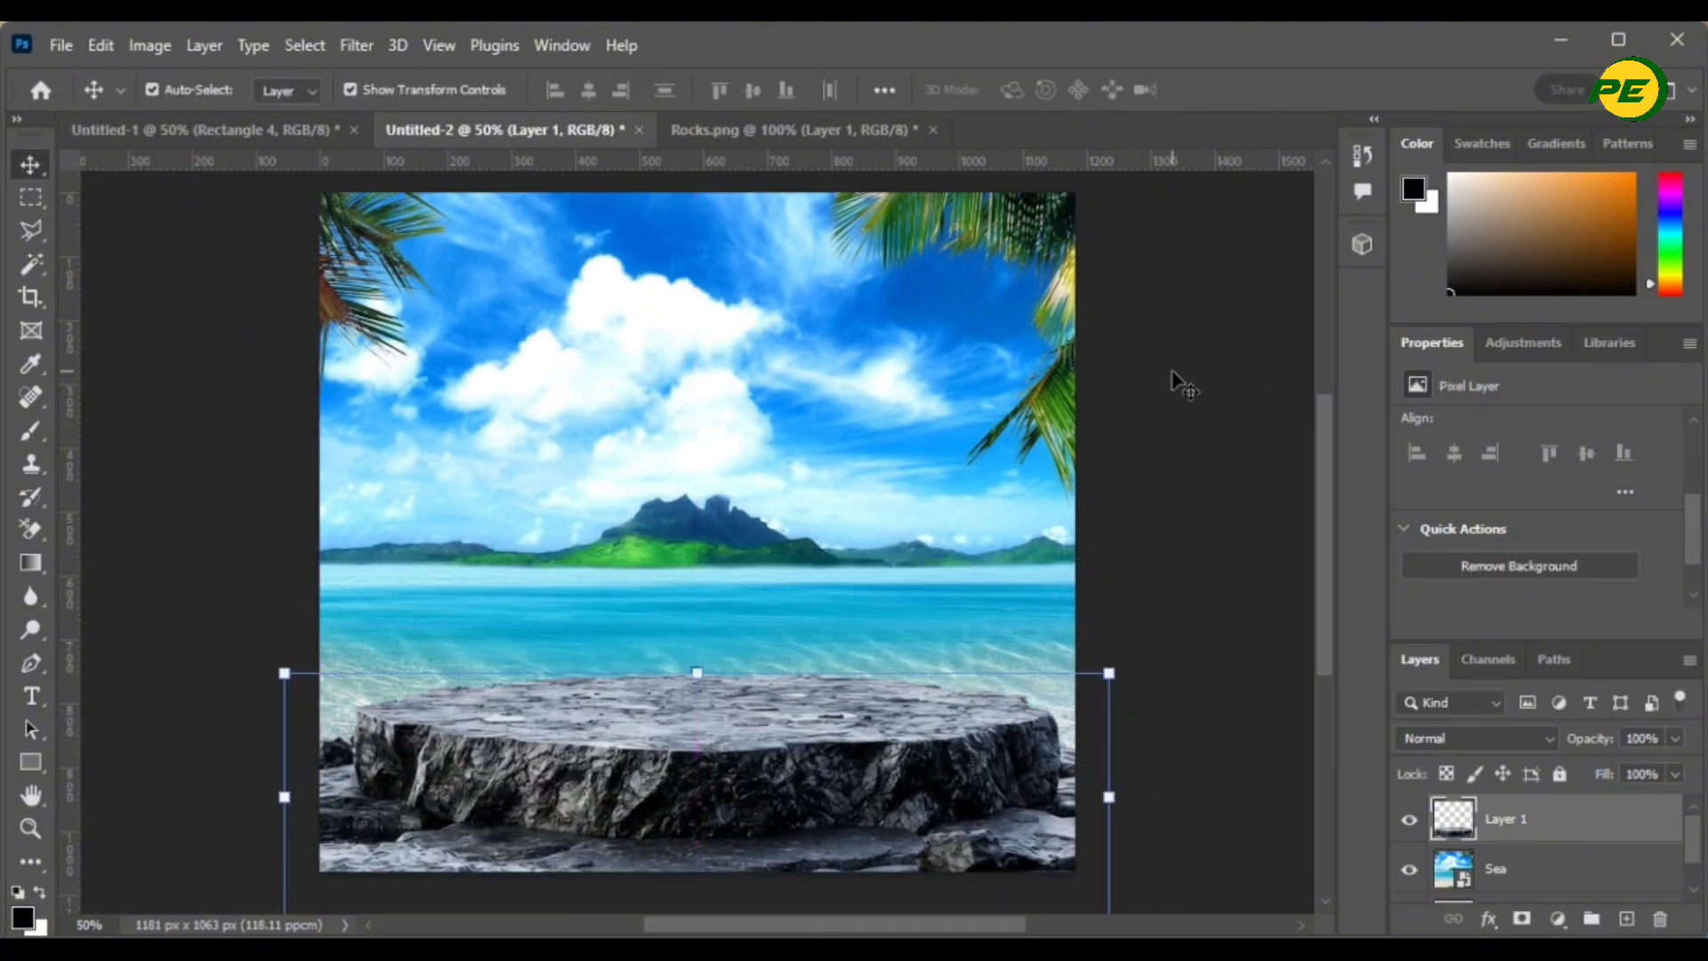
pyautogui.click(1099, 525)
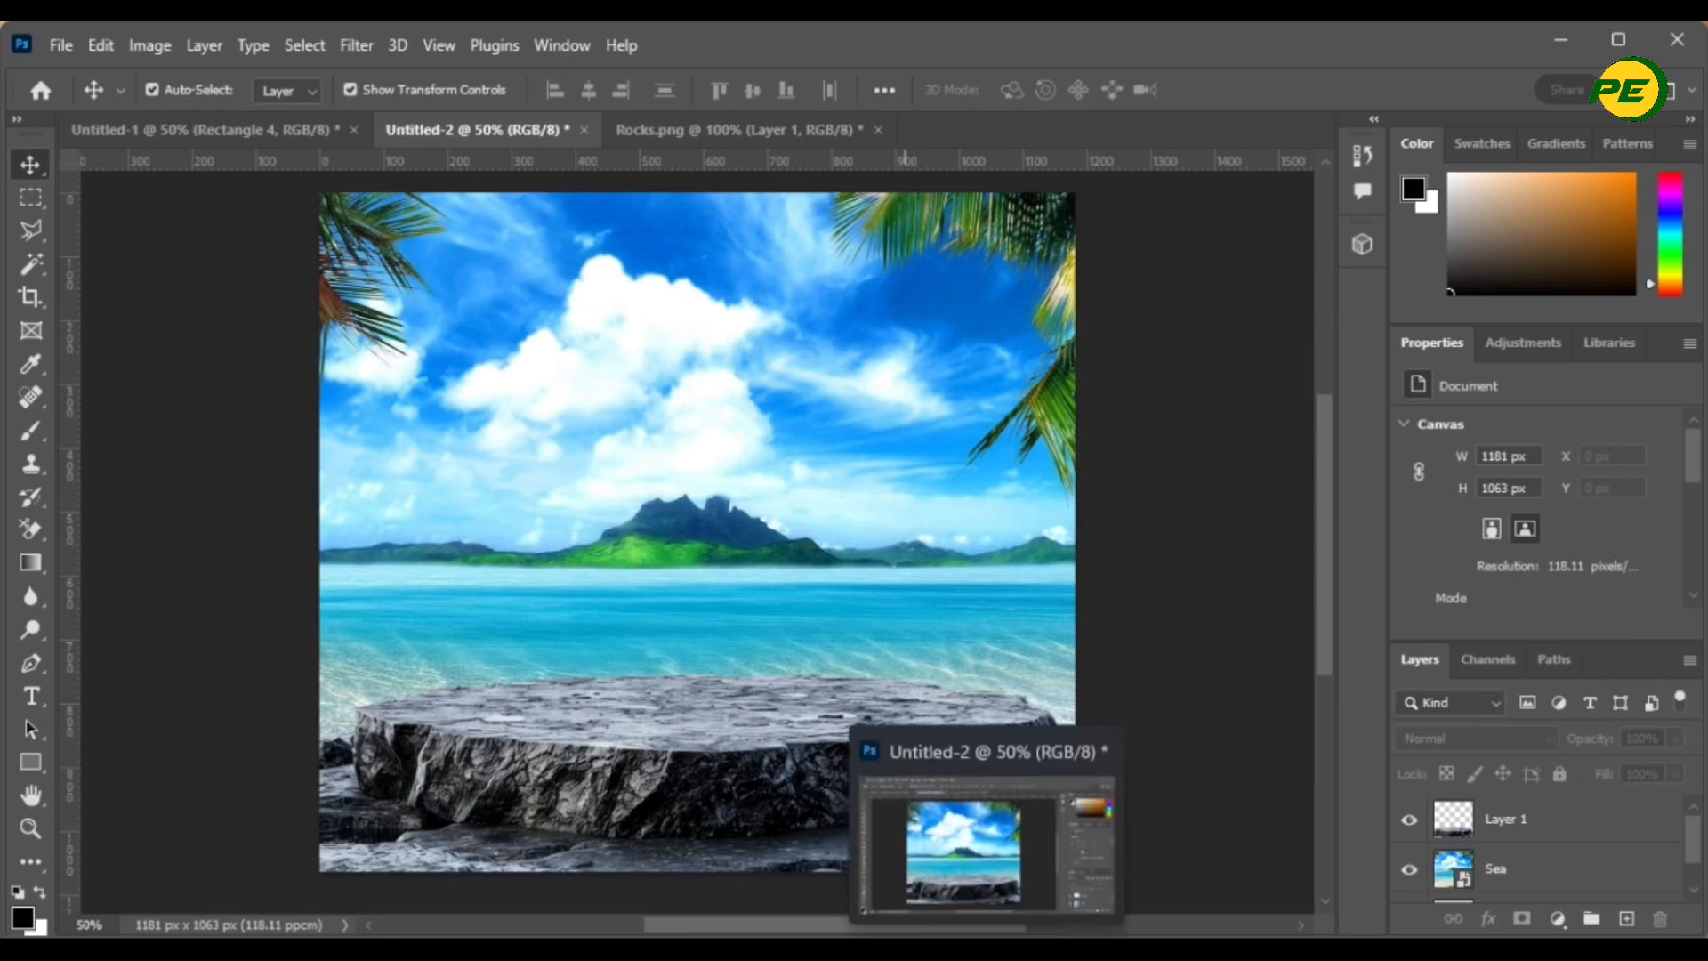
# - Bring the cocktail splash image into the beach scene and shrink it above the podium
pyautogui.click(821, 951)
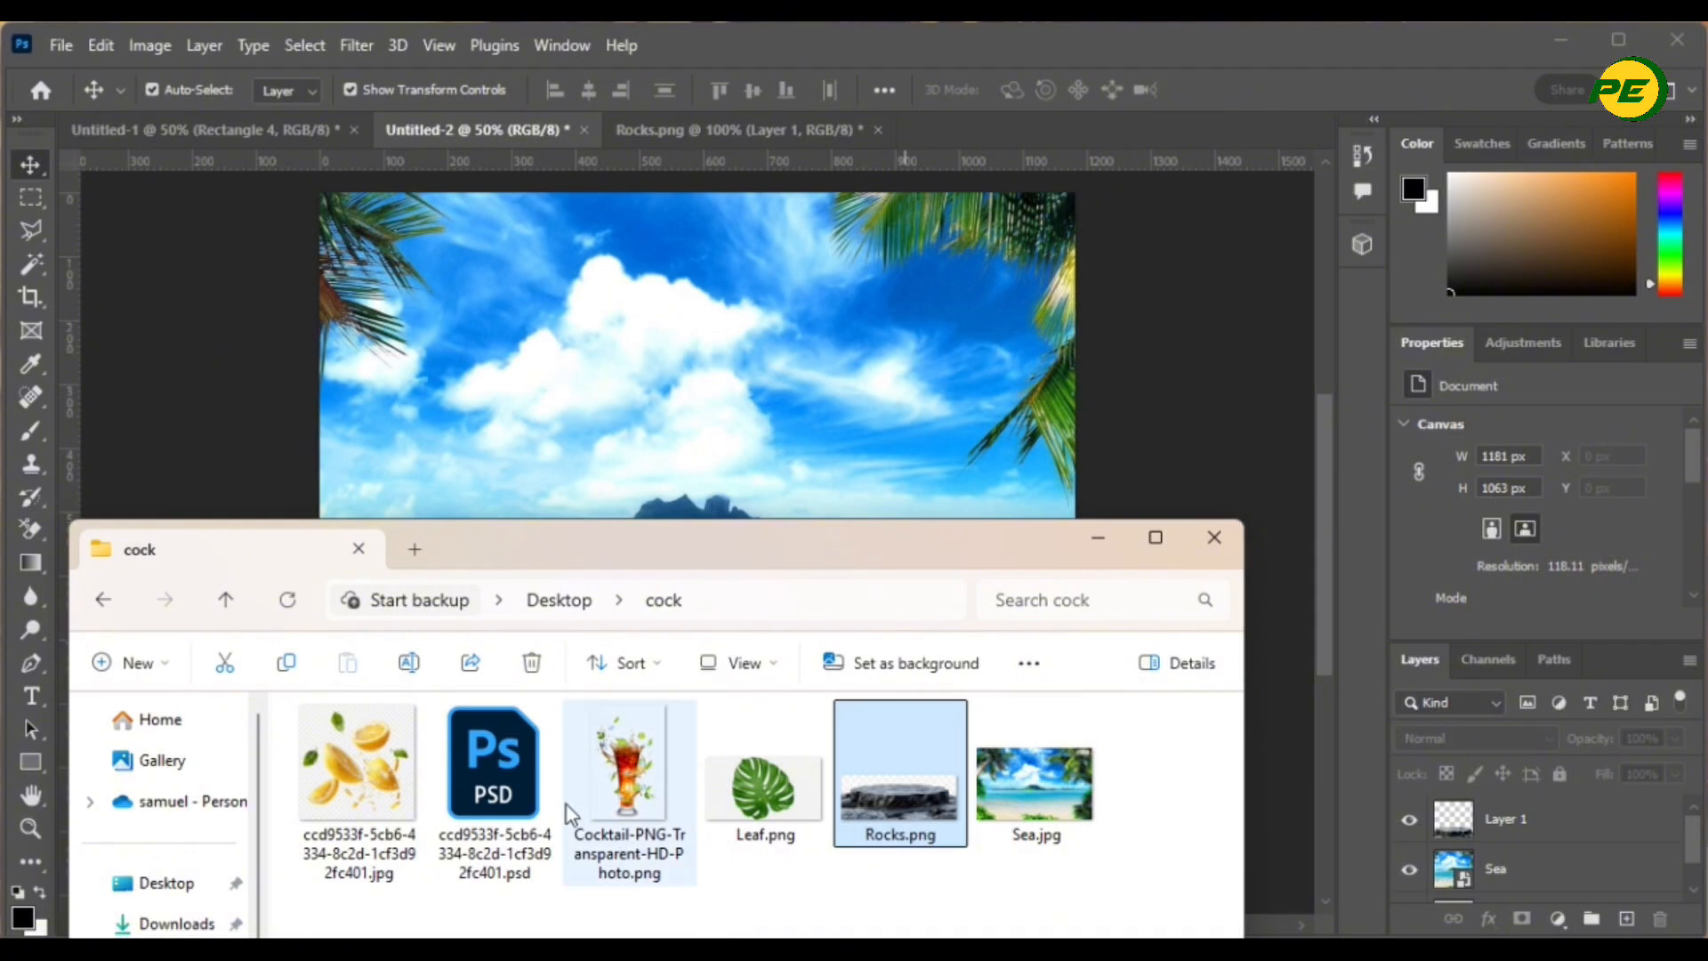
pyautogui.moveTo(605, 788); pyautogui.dragTo(594, 399)
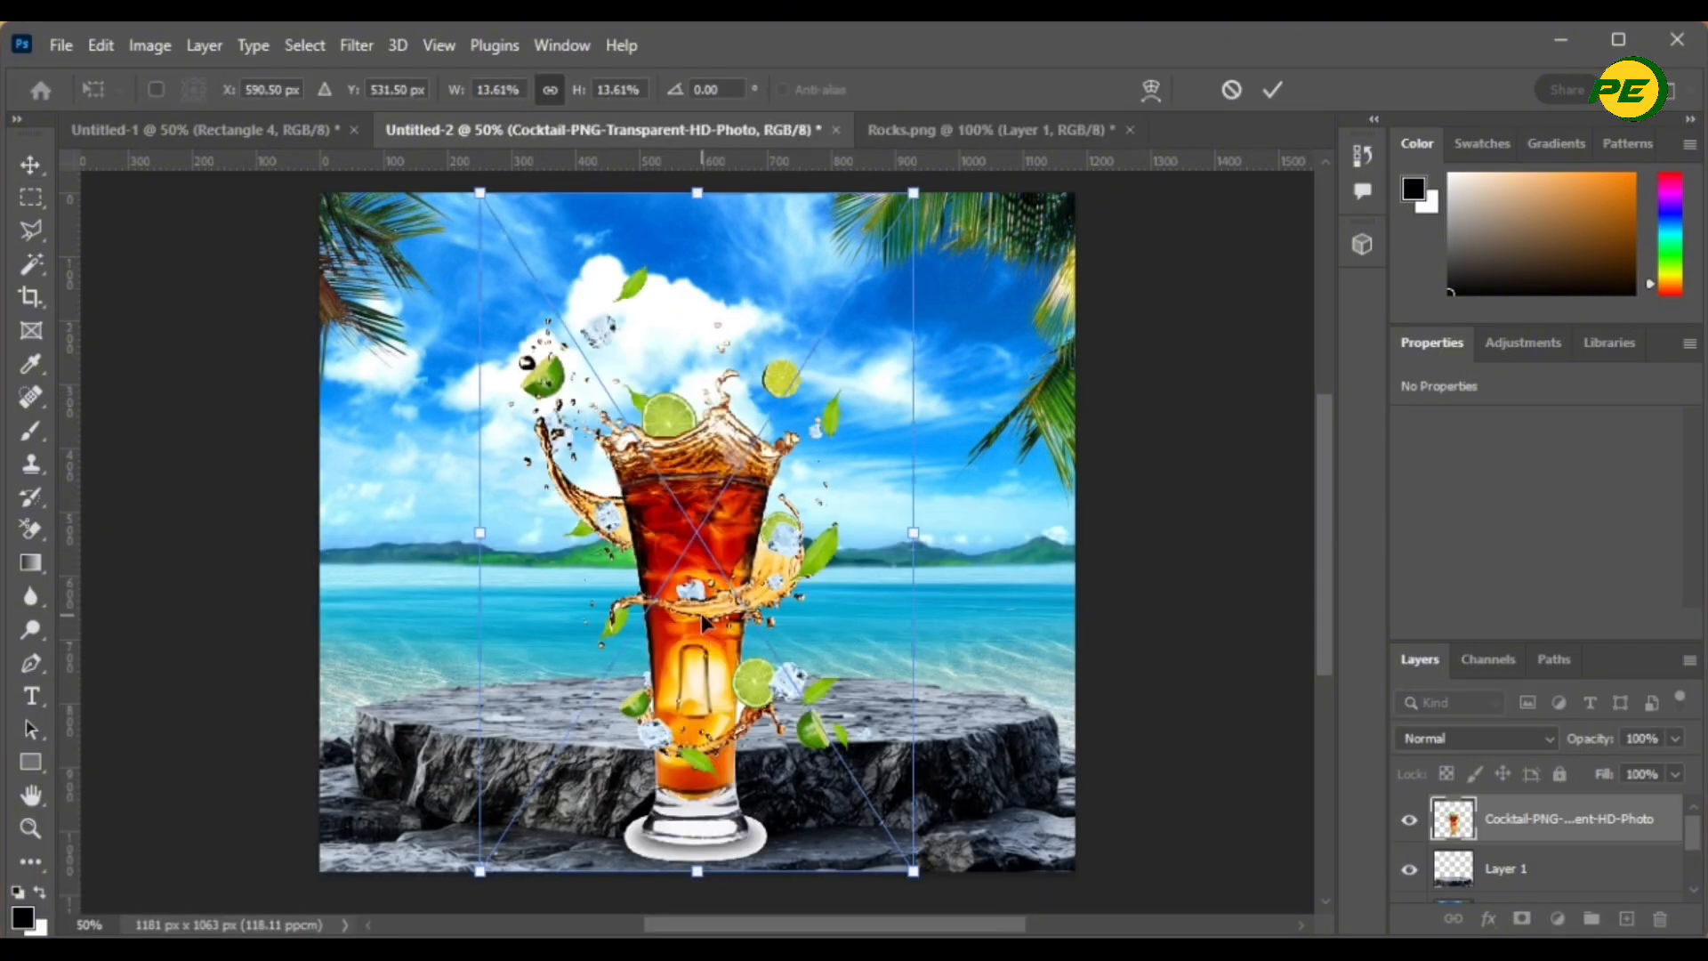
pyautogui.moveTo(704, 624); pyautogui.dragTo(731, 484)
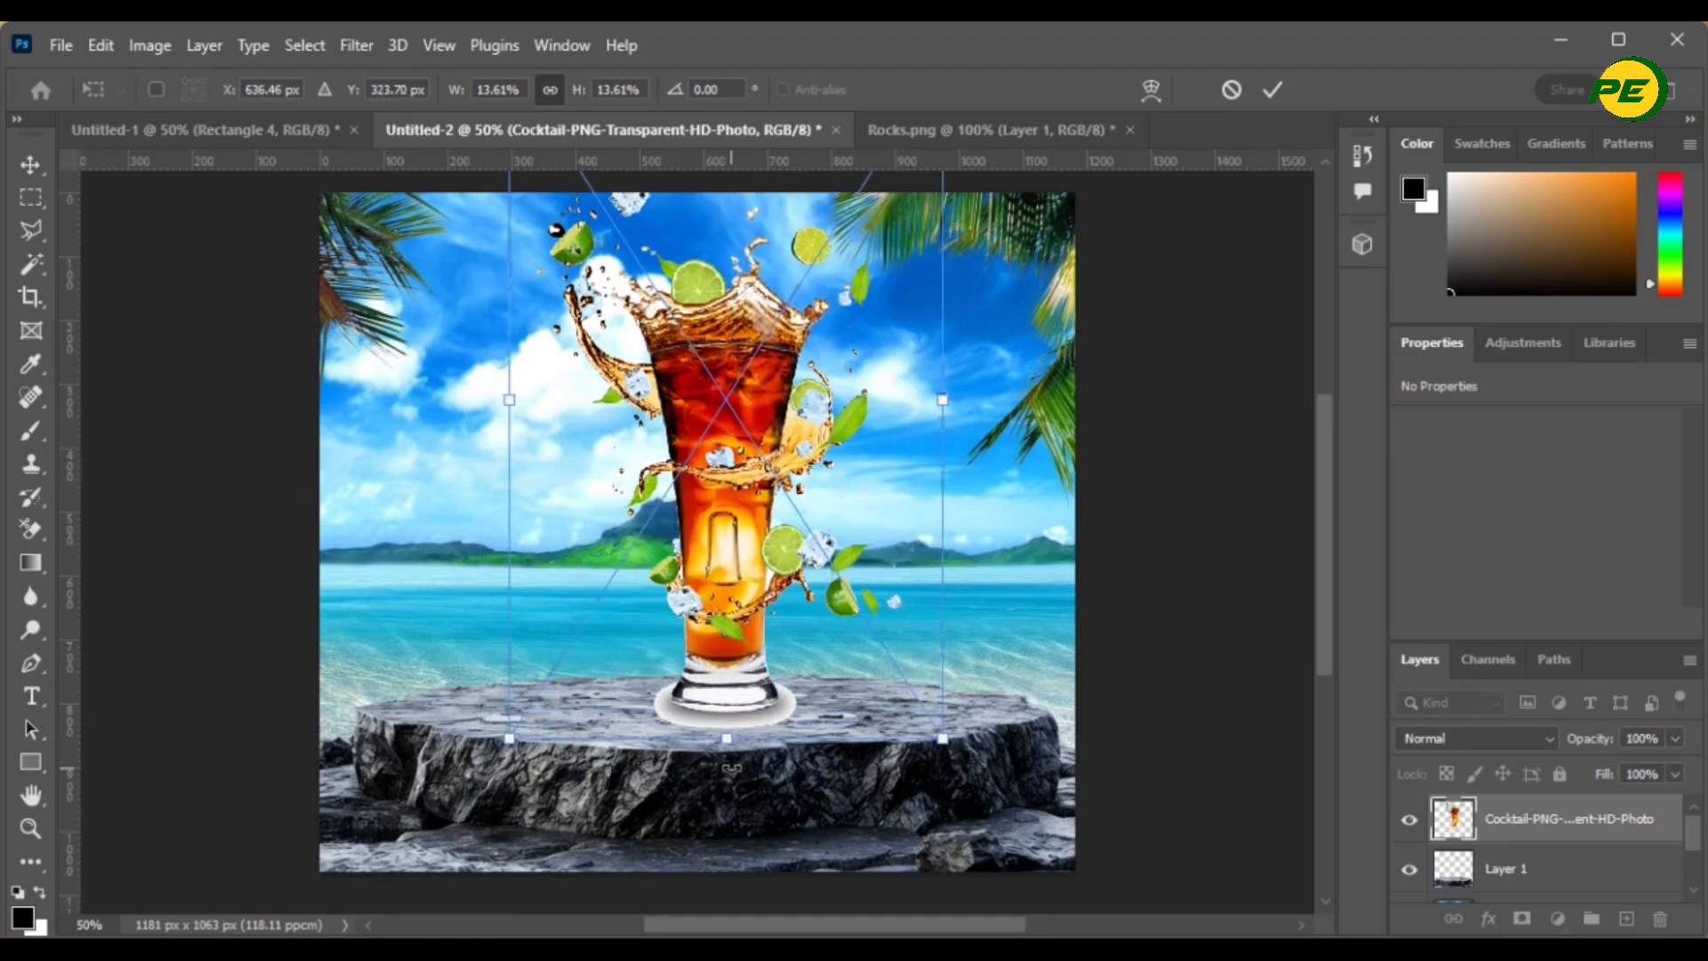
pyautogui.moveTo(727, 739); pyautogui.dragTo(727, 591)
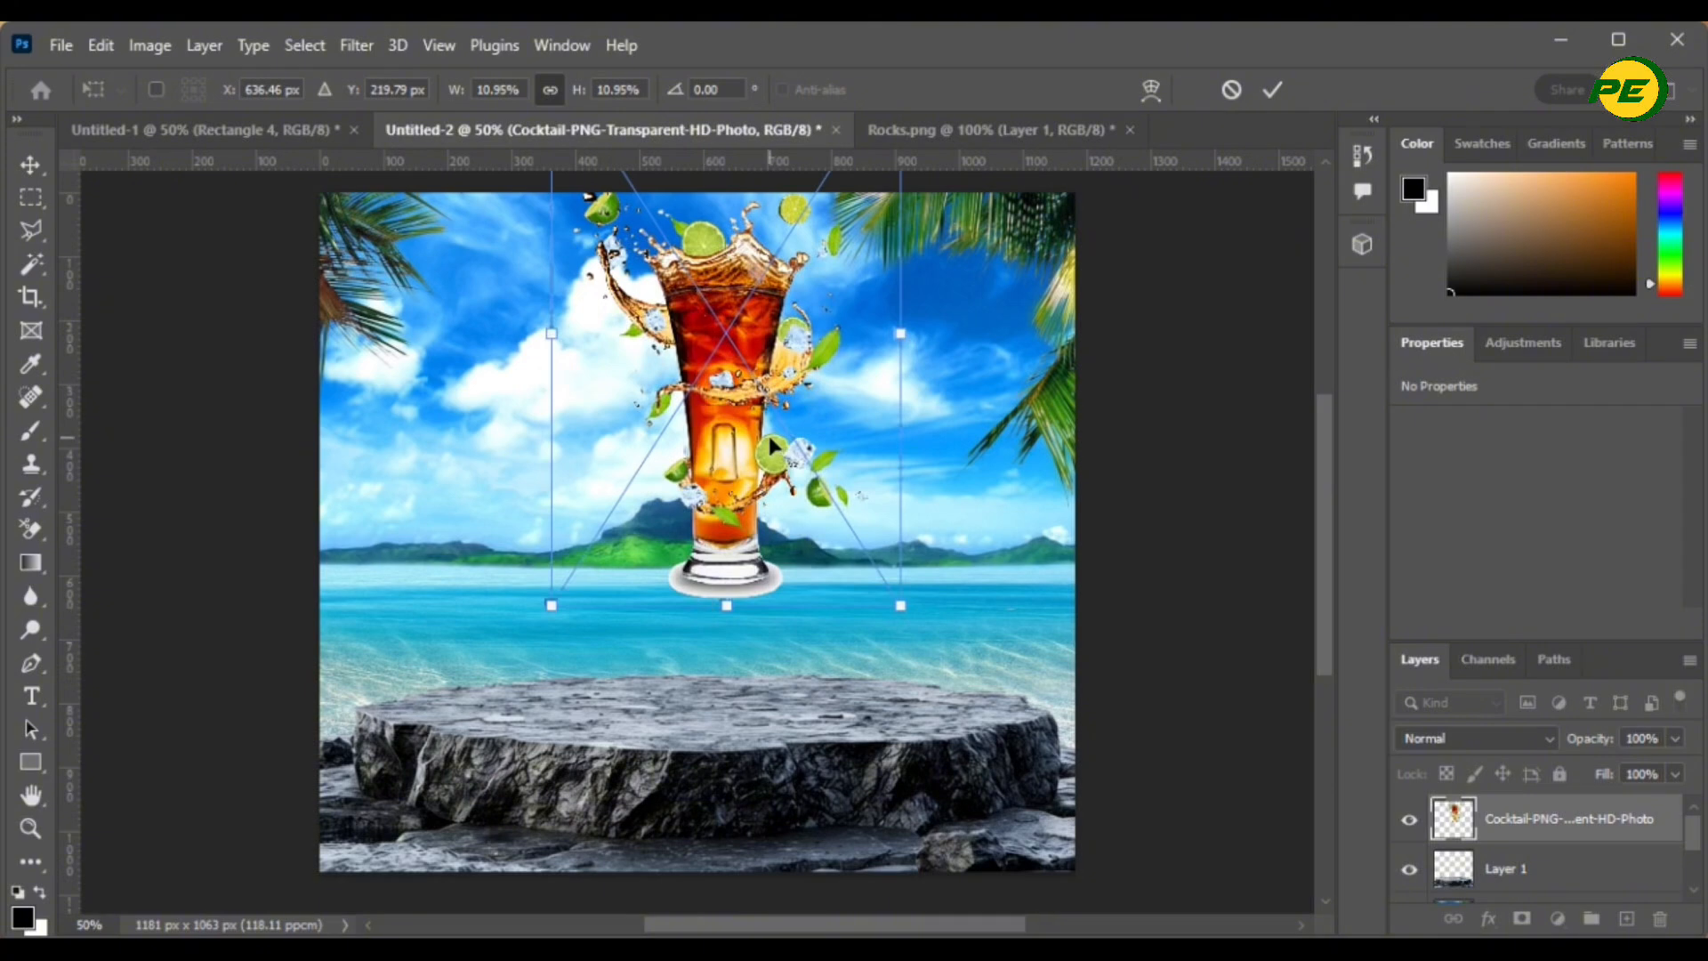
pyautogui.moveTo(767, 431); pyautogui.dragTo(763, 578)
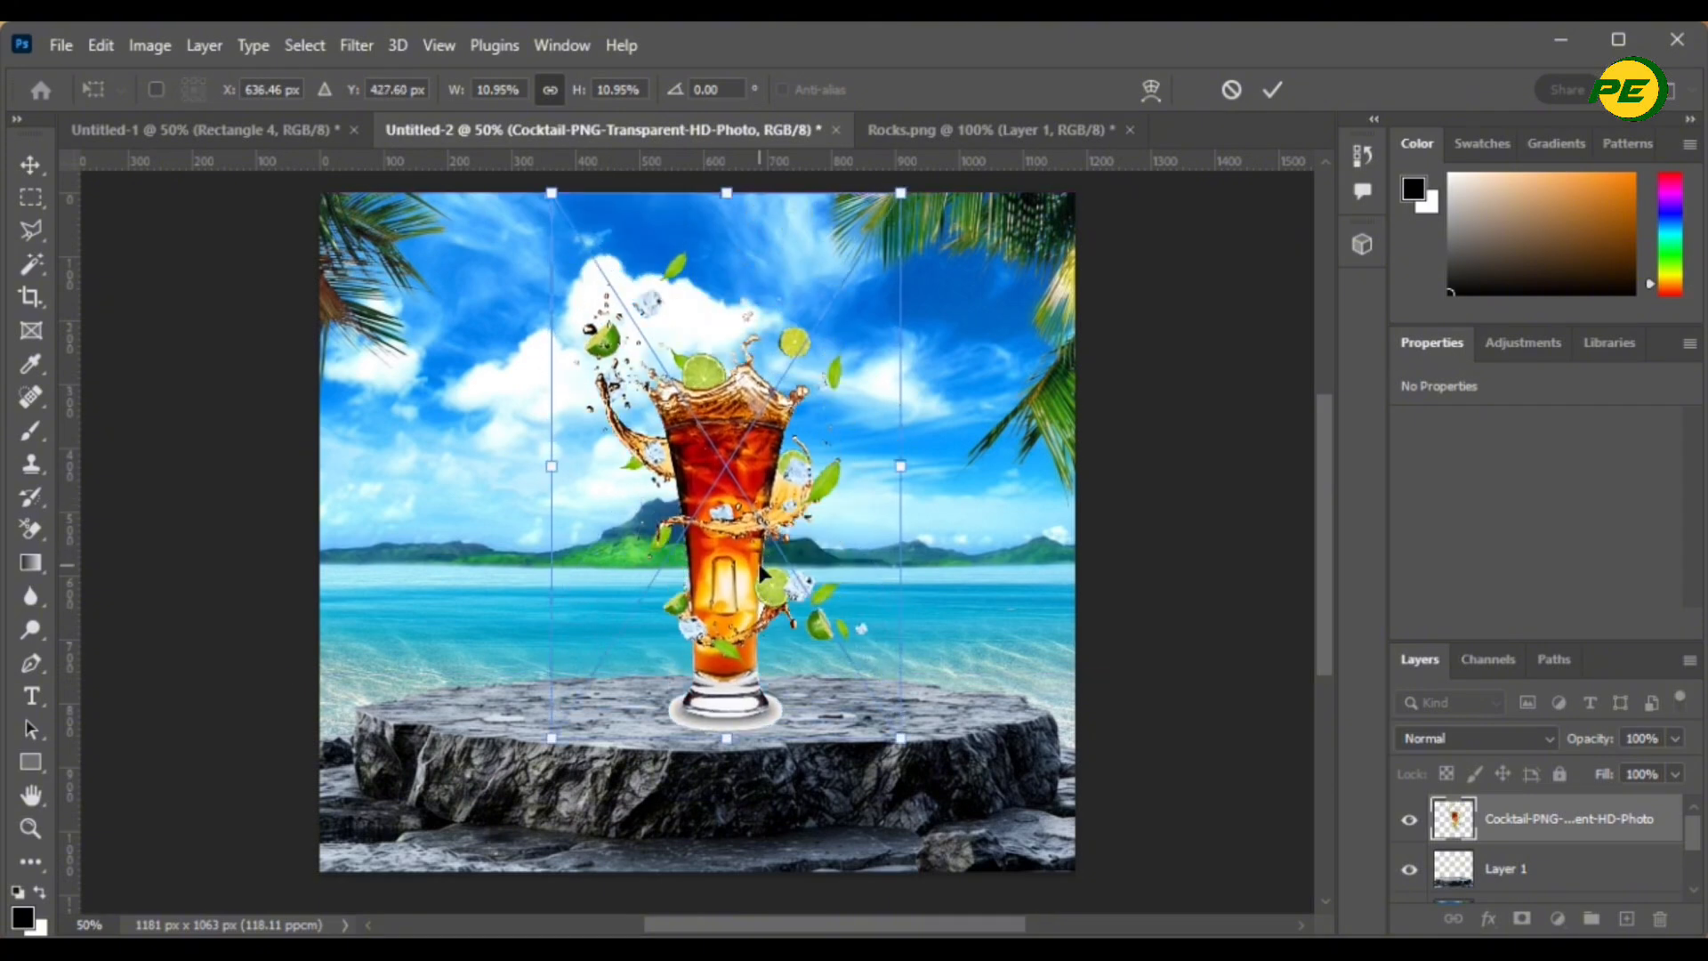
# - Enlarge the cocktail proportionally and set it down onto the rock podium
pyautogui.scroll(2, 765, 563)
pyautogui.scroll(-1, 765, 564)
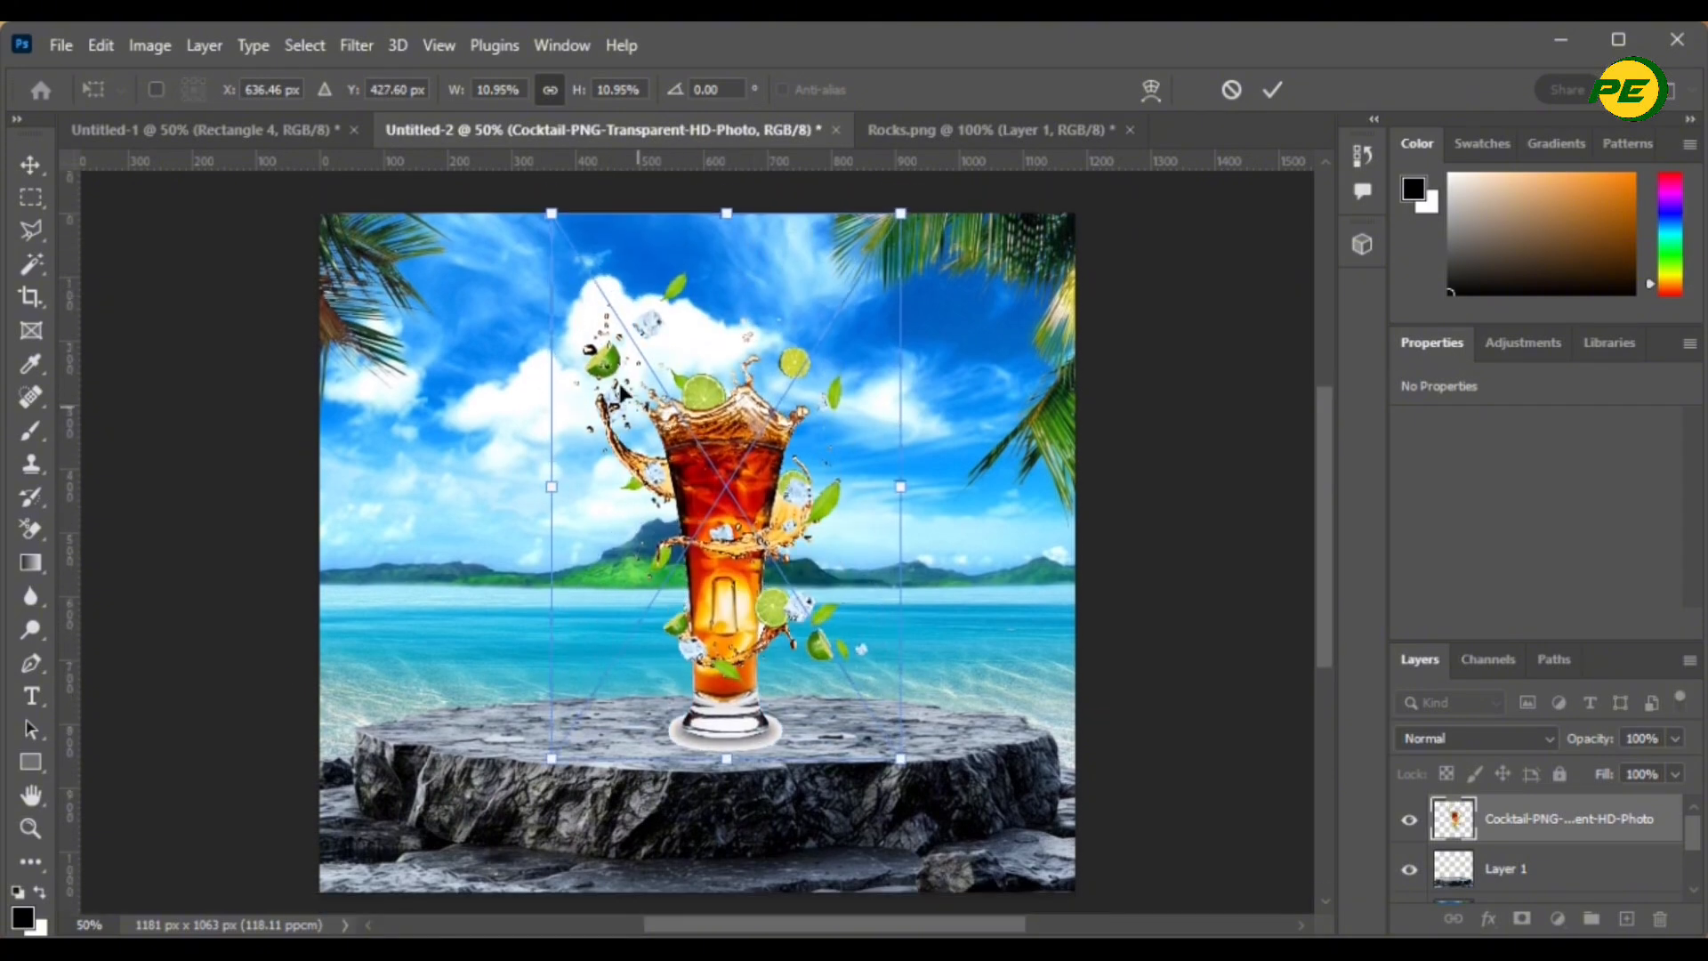
pyautogui.moveTo(543, 489); pyautogui.dragTo(509, 487)
pyautogui.moveTo(903, 793); pyautogui.dragTo(1015, 841)
pyautogui.moveTo(759, 633); pyautogui.dragTo(717, 564)
pyautogui.click(1230, 572)
pyautogui.click(1230, 572)
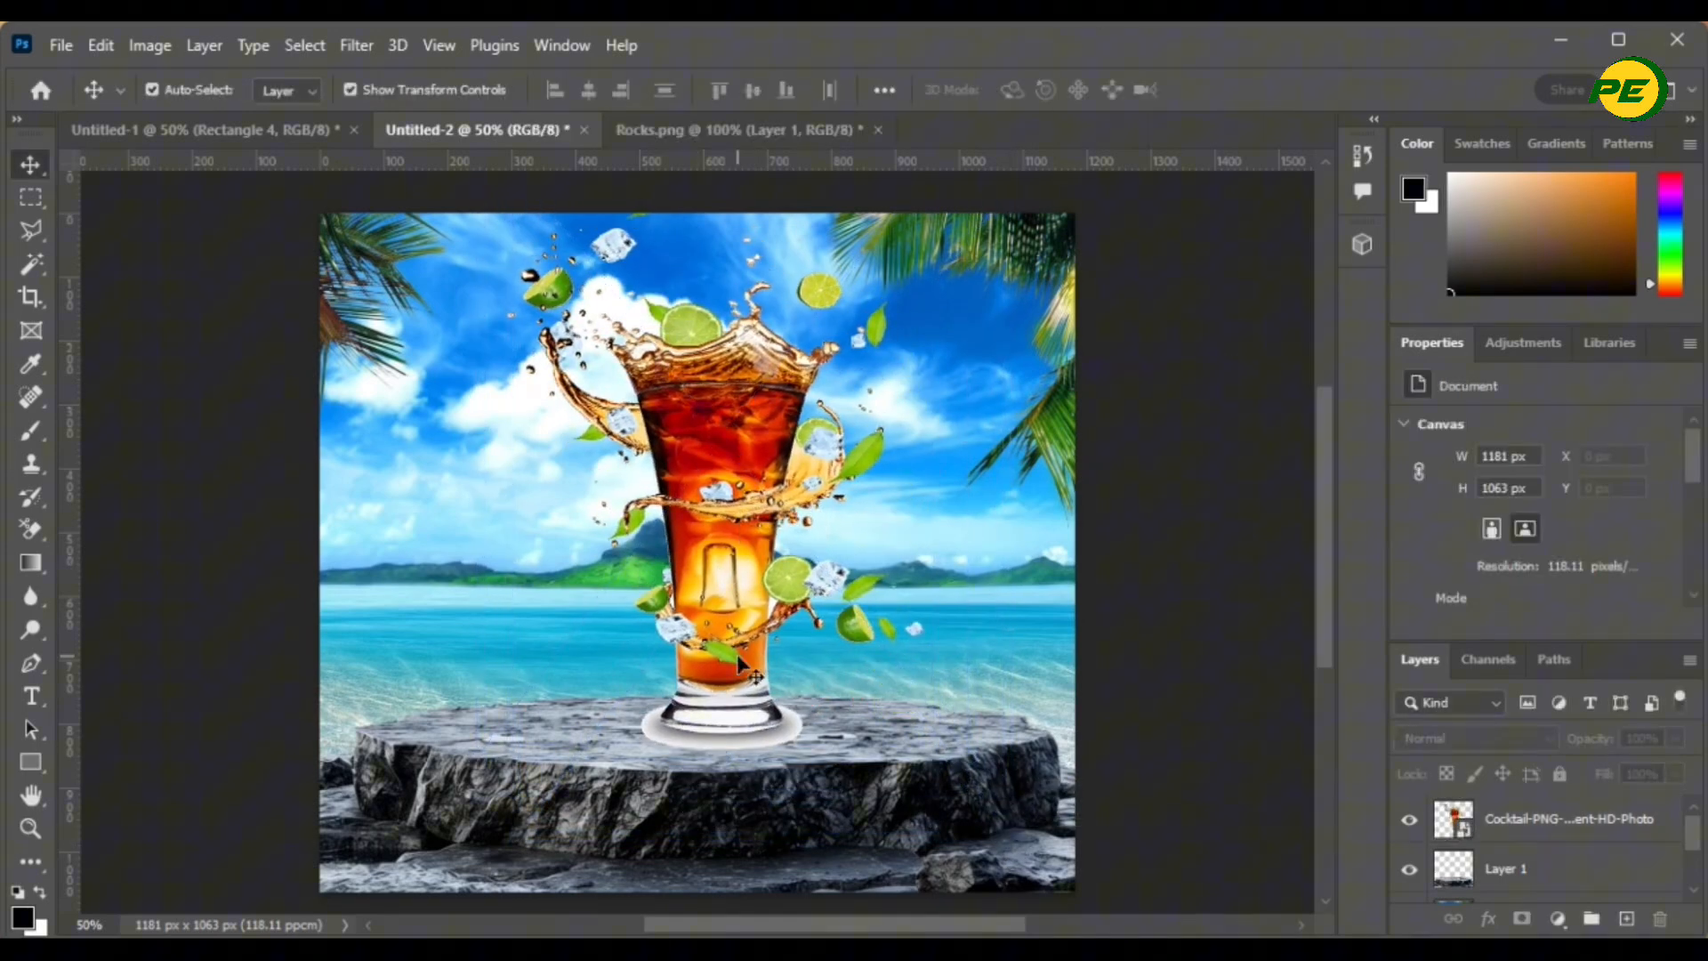
# - Select the cocktail through Background layers and apply Align Horizontal Centers
pyautogui.click(1549, 838)
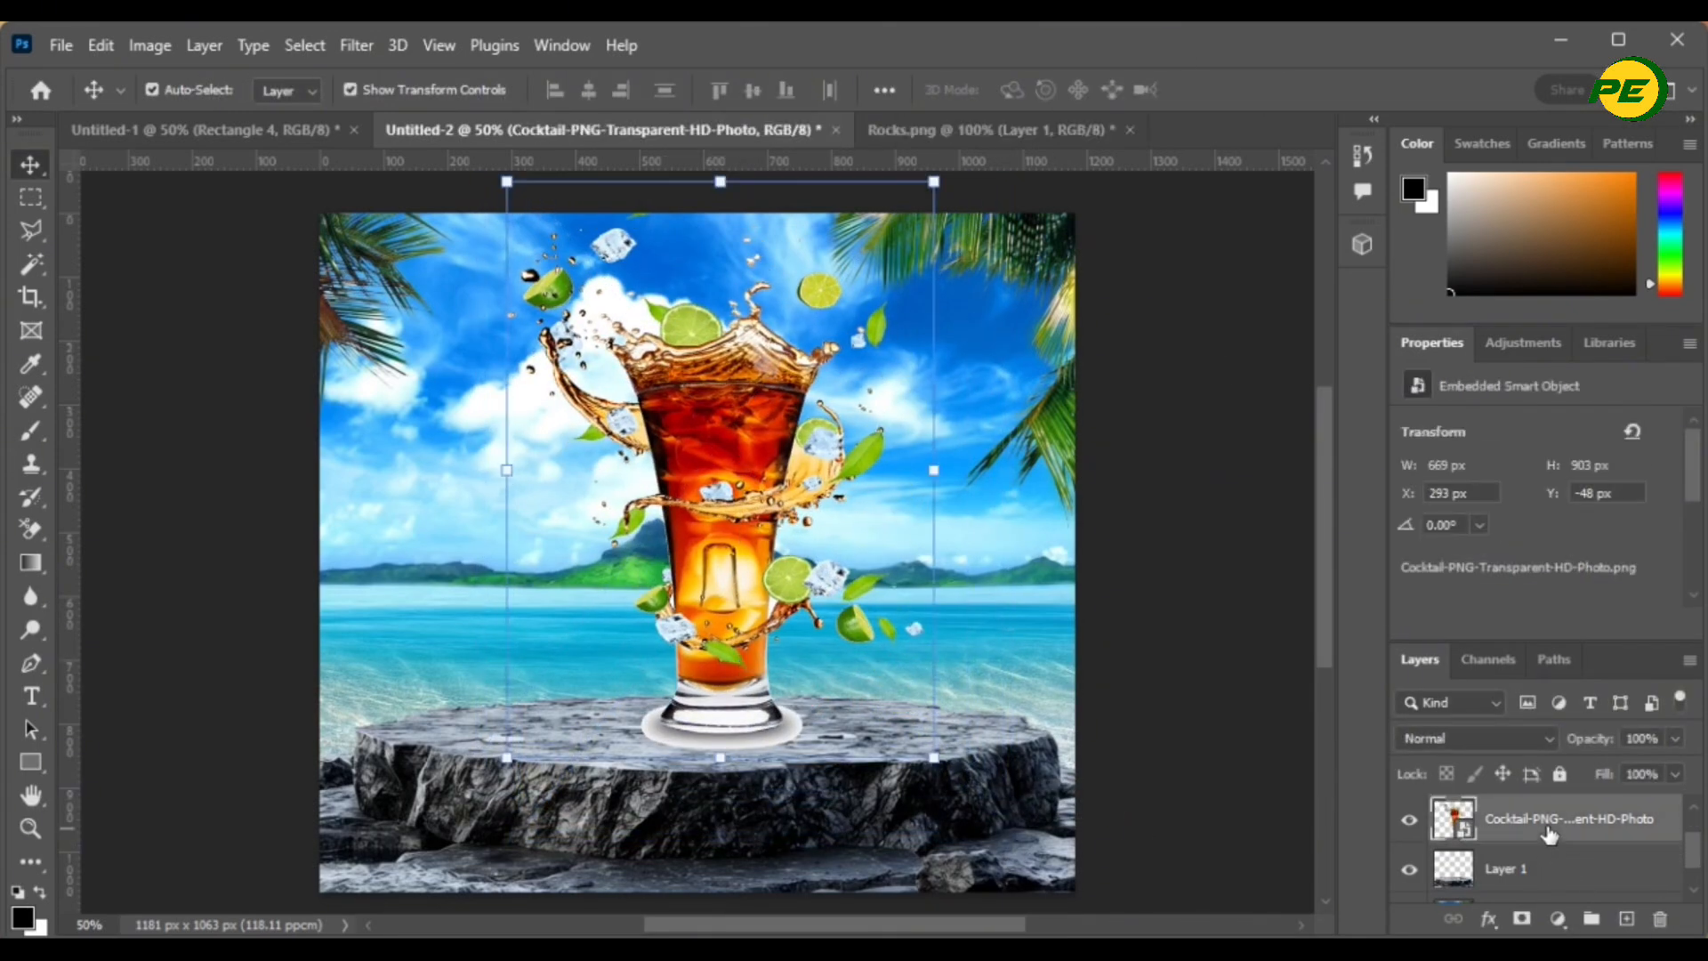
pyautogui.scroll(-3, 1550, 838)
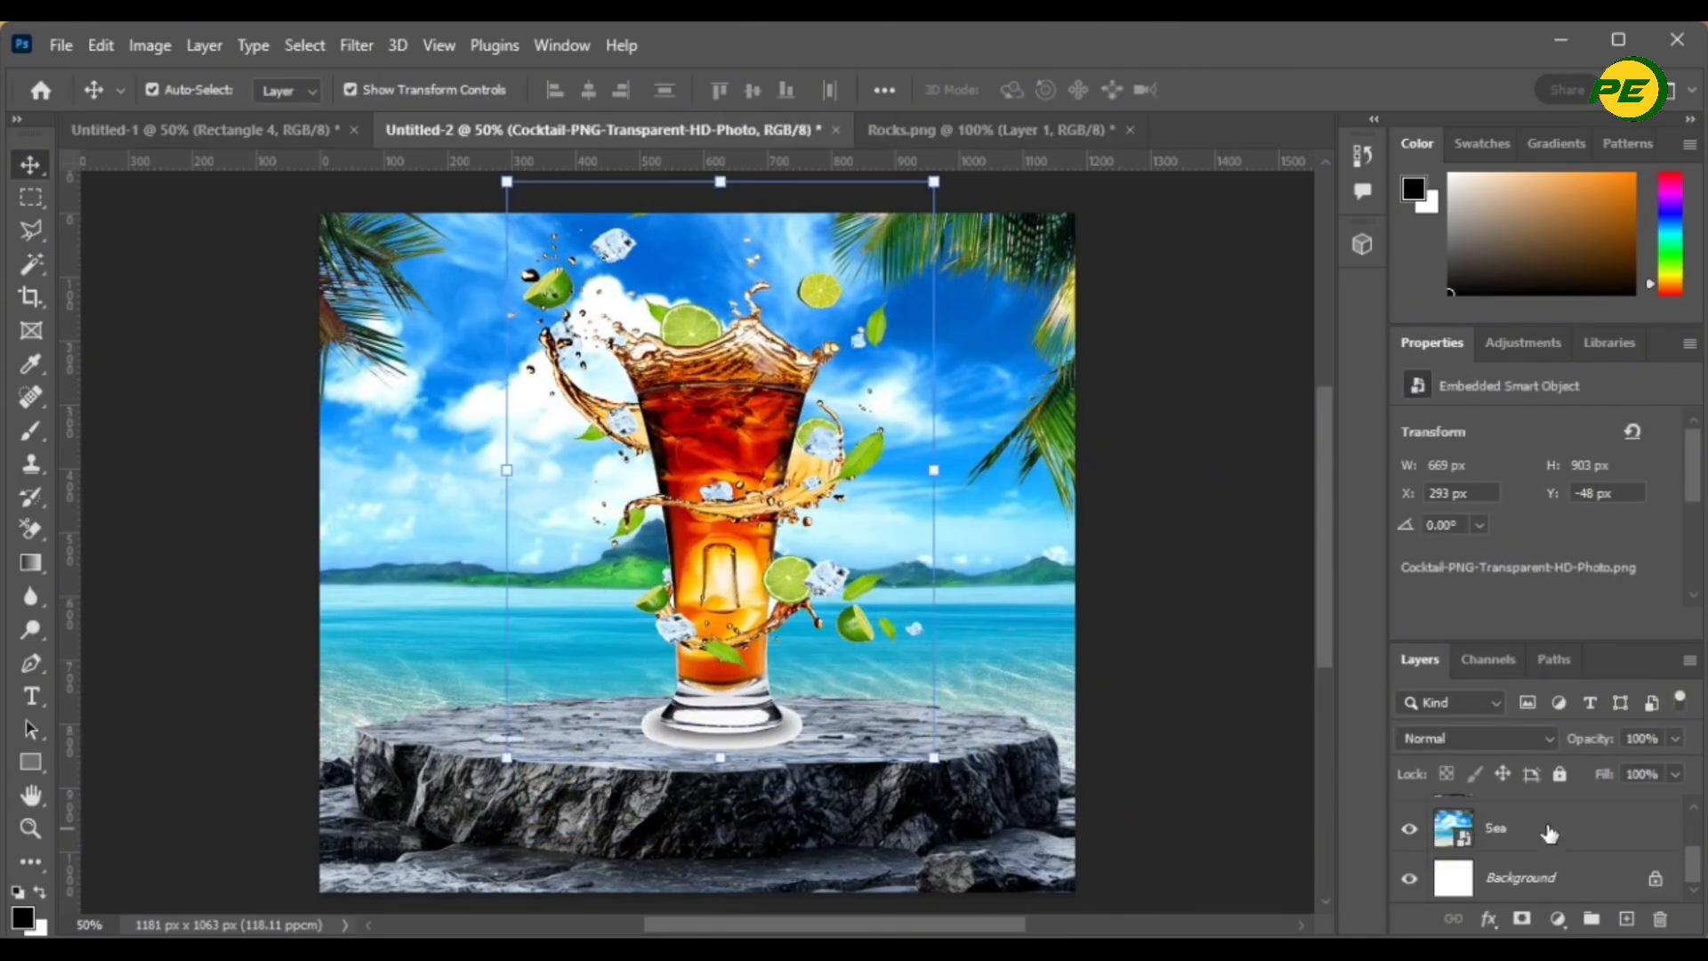
pyautogui.keyDown('shift'); pyautogui.click(1568, 877); pyautogui.keyUp('shift')
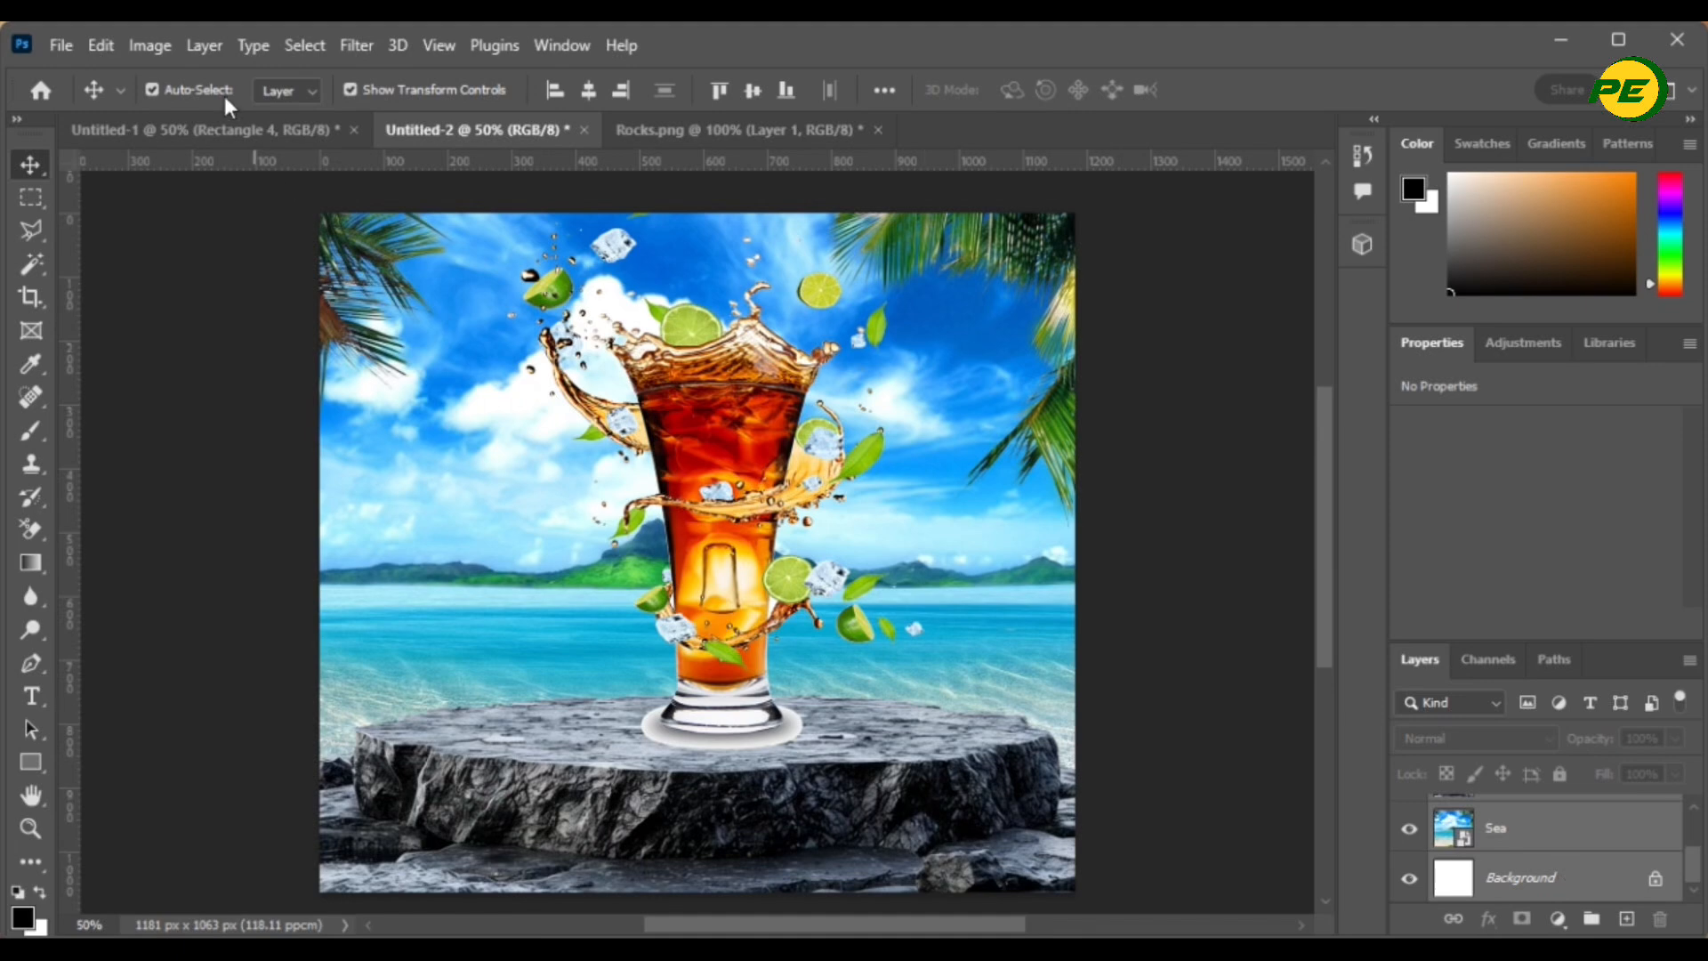
pyautogui.click(580, 96)
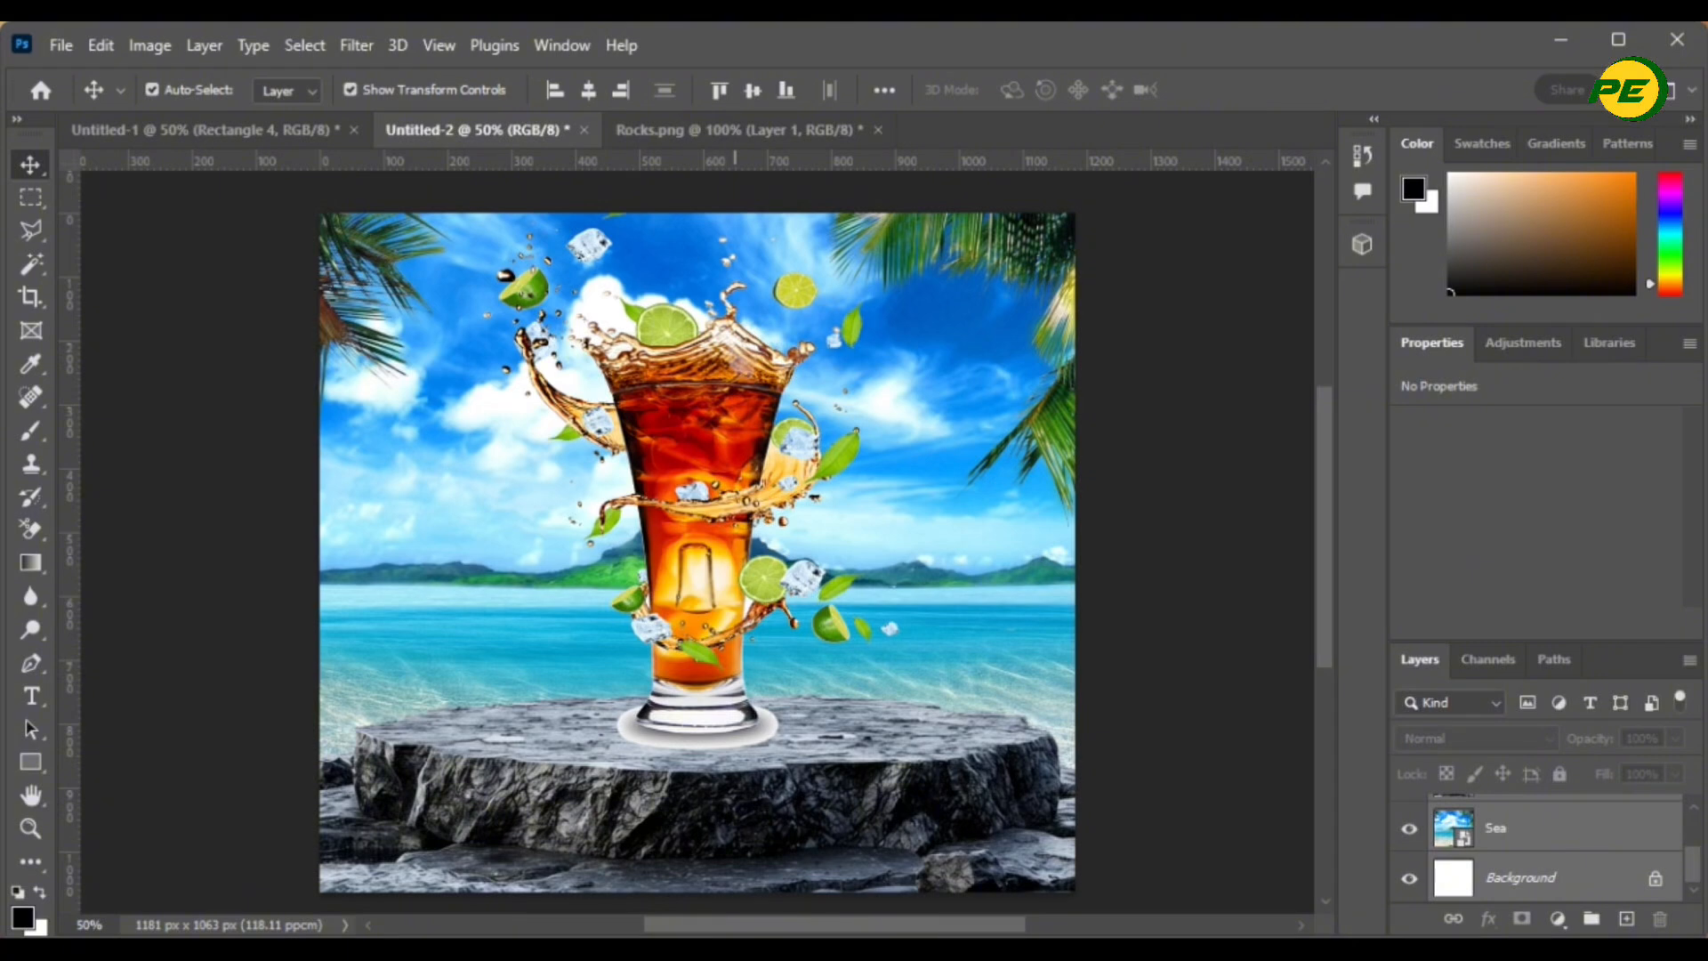
# - Open the falling-lemons PSD and drag its Object layer into the cocktail advert
pyautogui.click(61, 45)
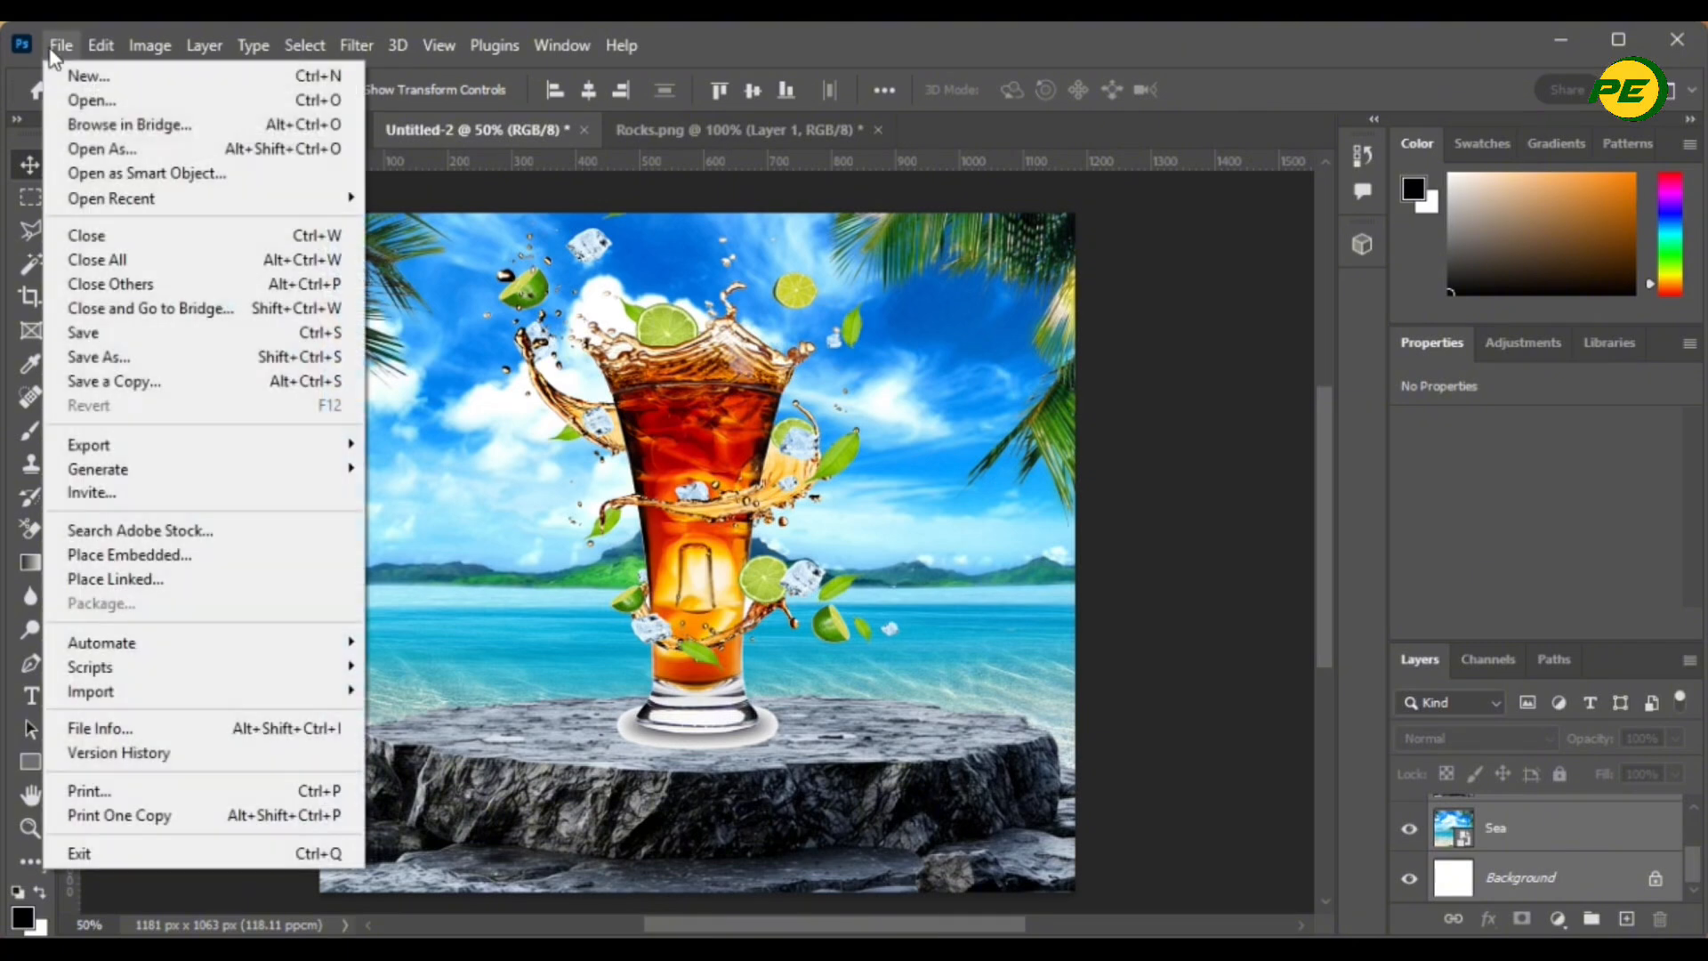
pyautogui.click(88, 103)
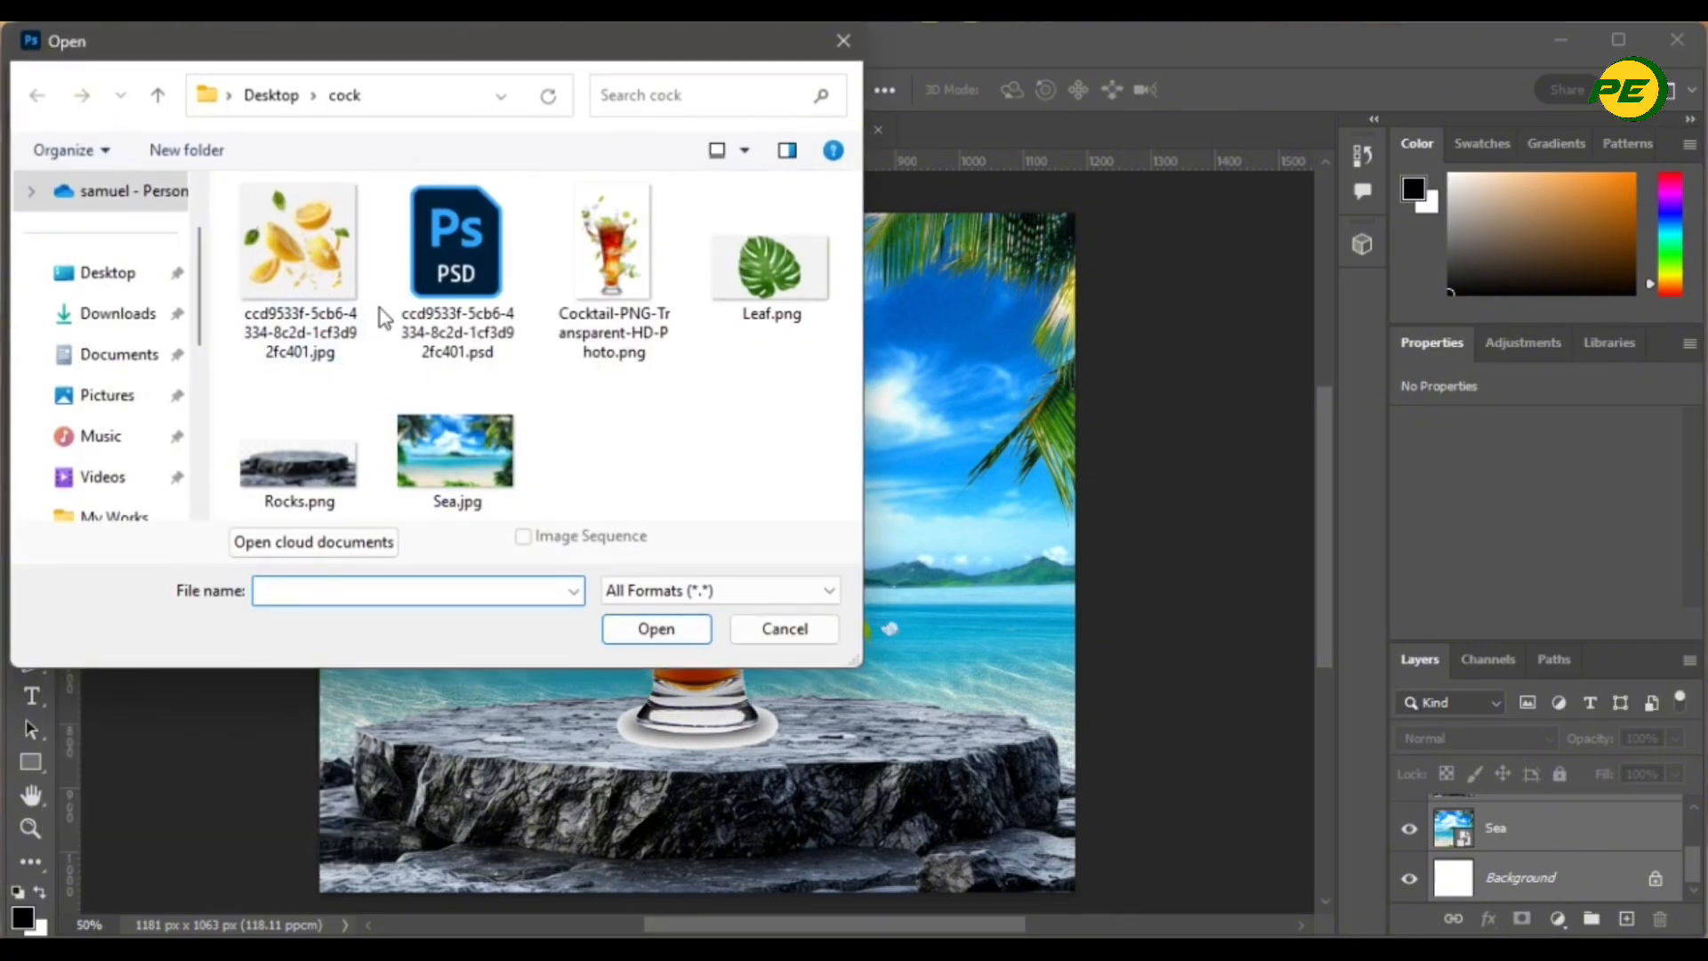
pyautogui.doubleClick(436, 322)
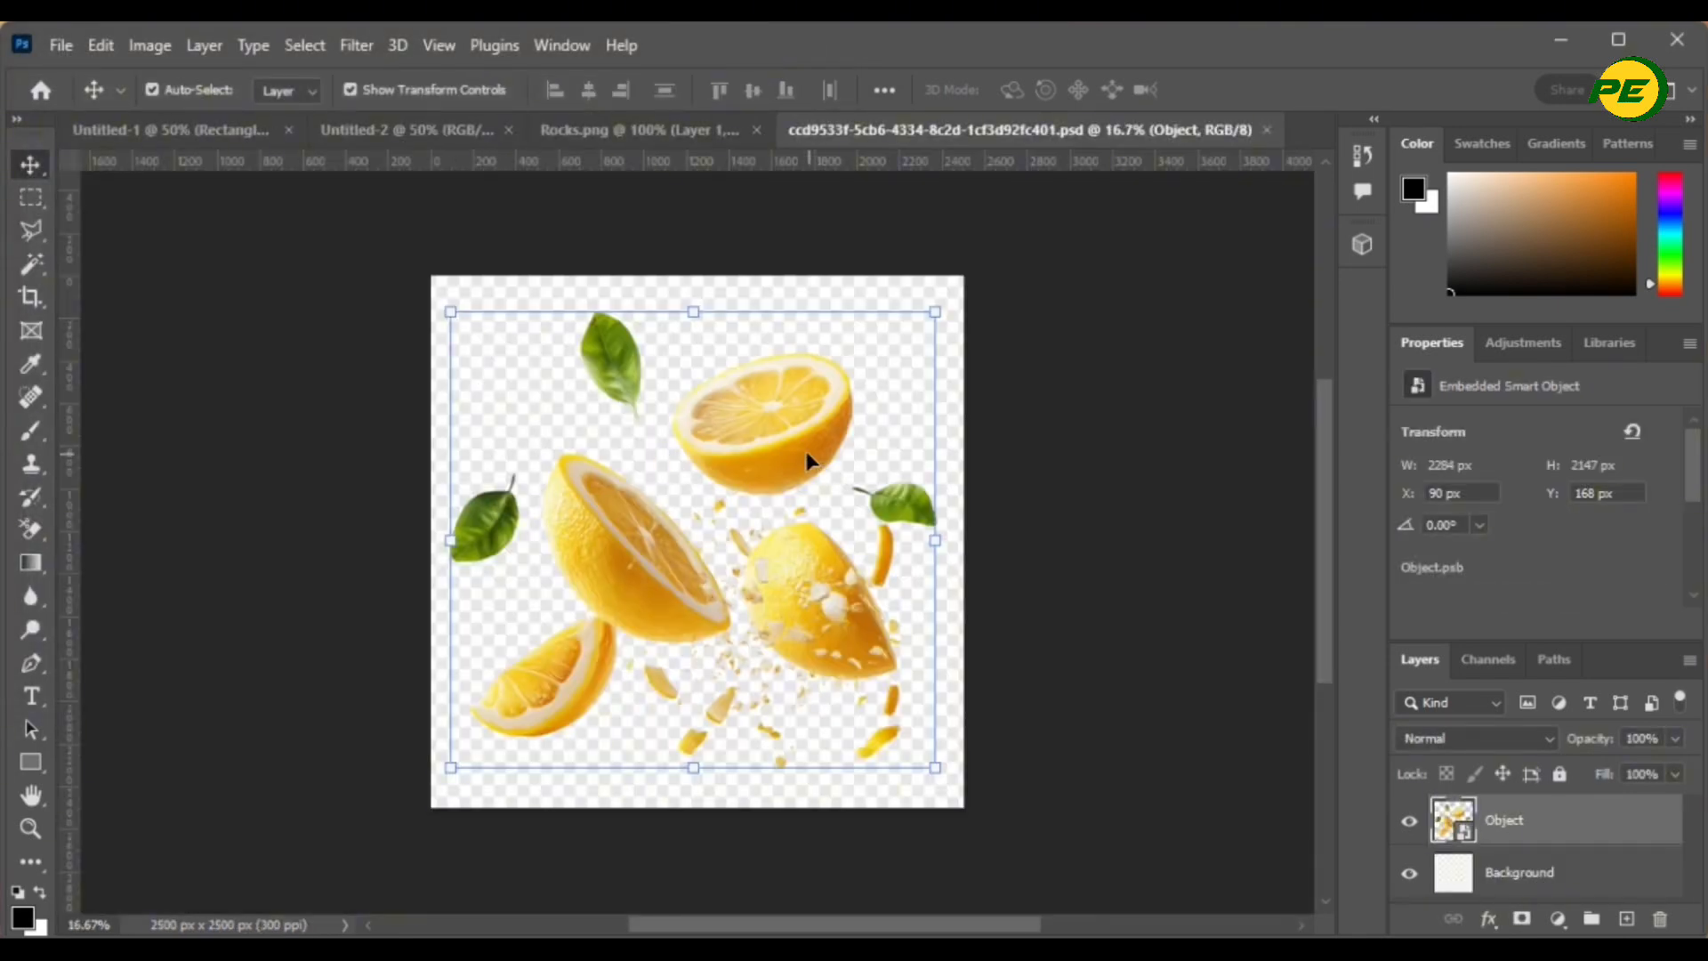
pyautogui.moveTo(761, 445); pyautogui.dragTo(515, 259)
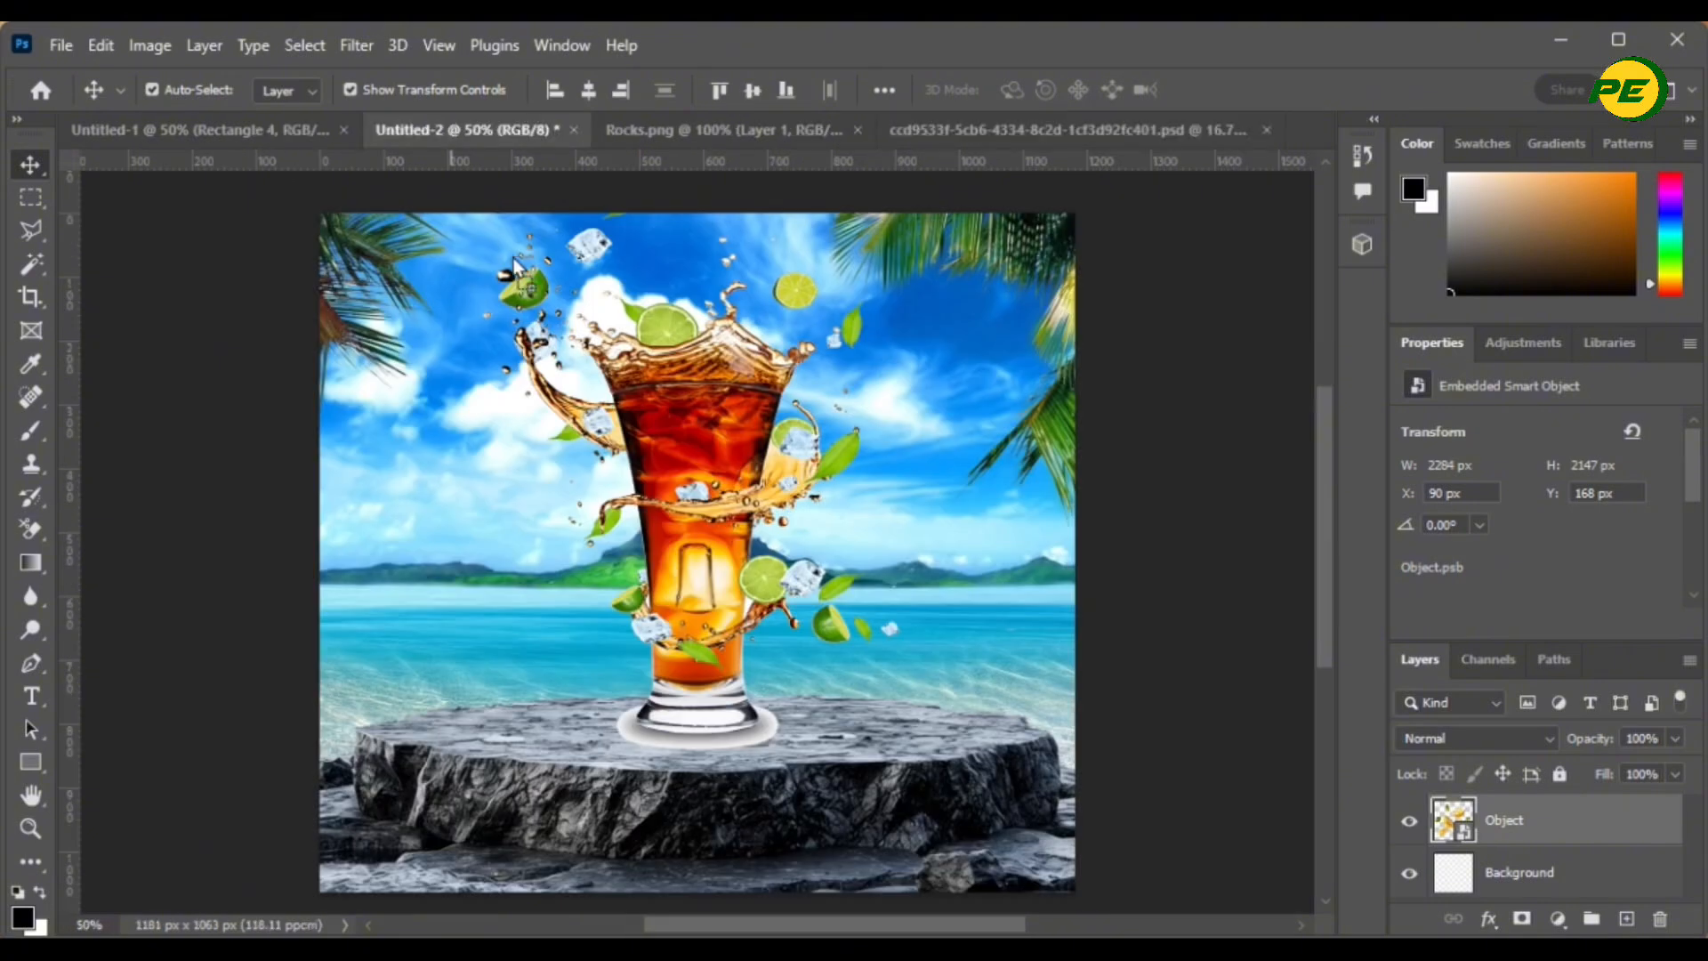
pyautogui.moveTo(713, 573); pyautogui.dragTo(716, 579)
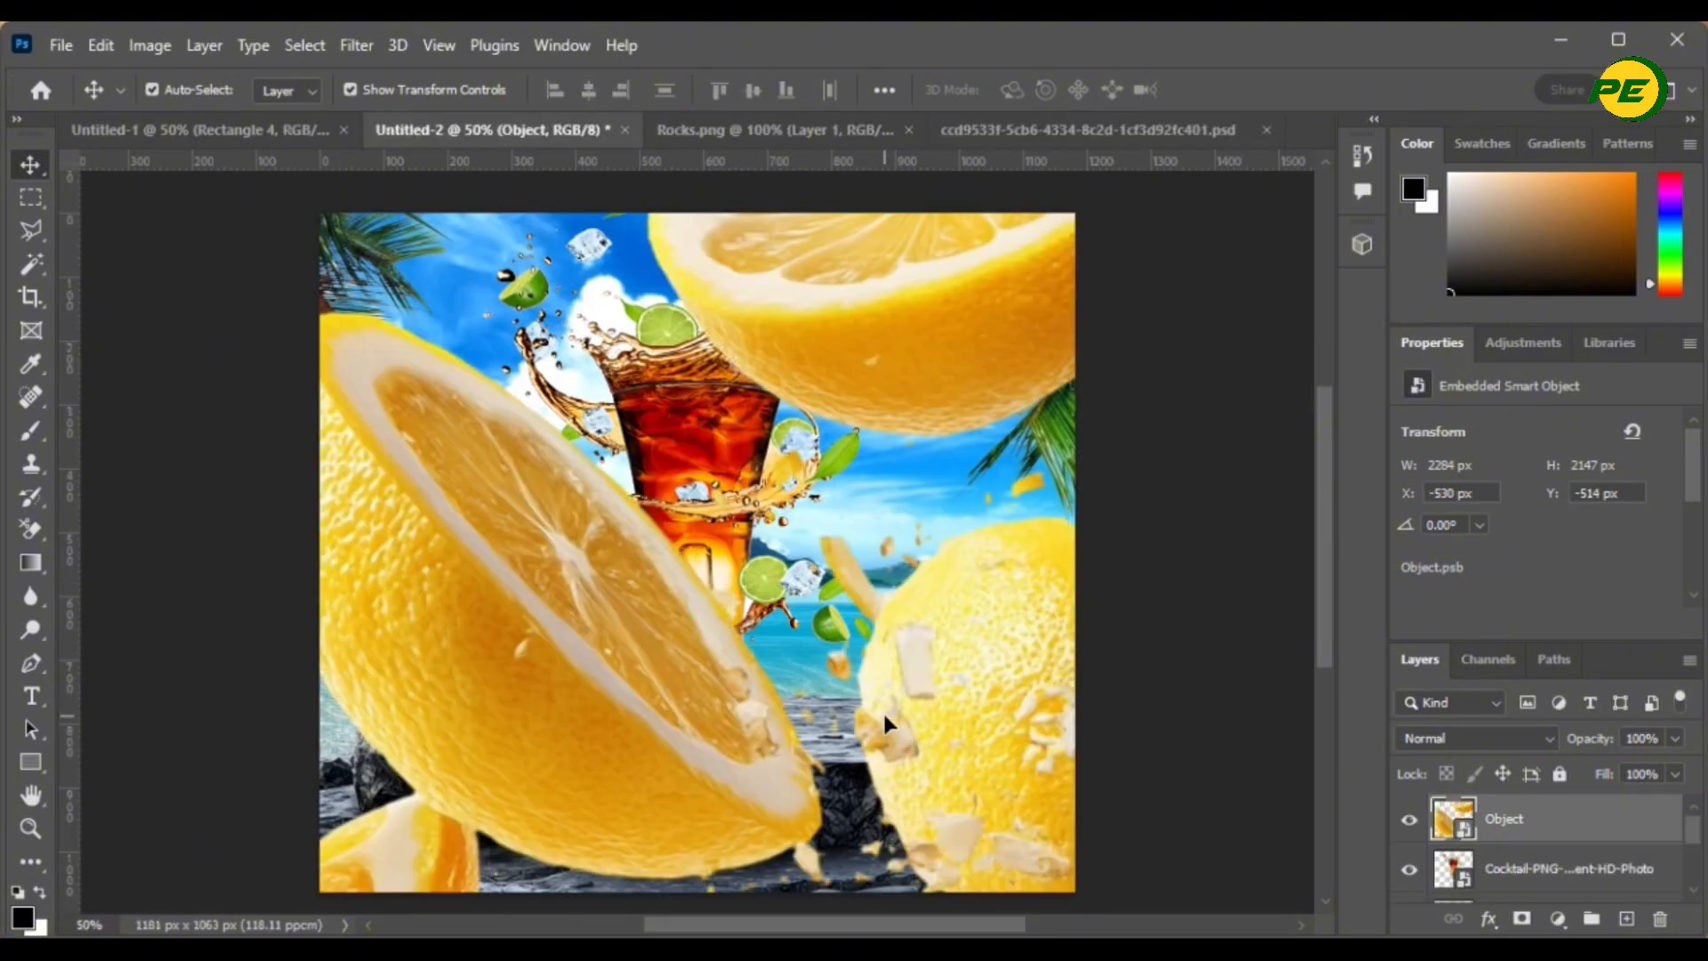
# - Scale the lemons down to about 44% and position them over the cocktail
pyautogui.hotkey('ctrl', '-')
pyautogui.hotkey('ctrl', '-')
pyautogui.hotkey('ctrl', '-')
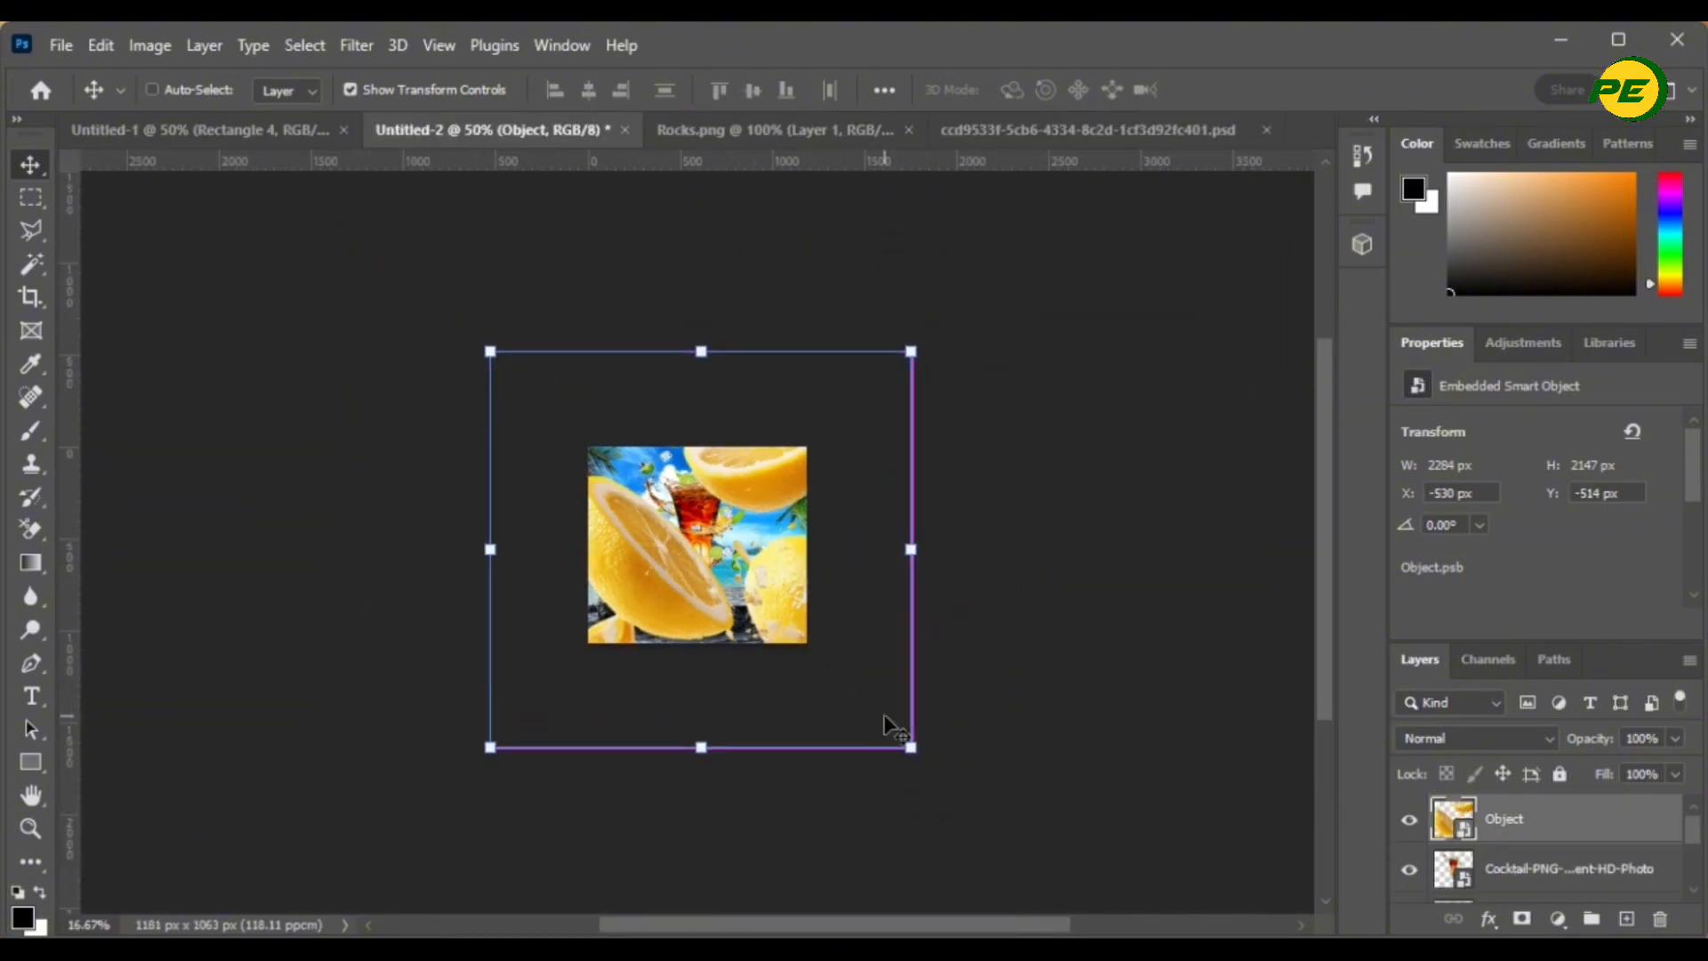
pyautogui.hotkey('ctrl', '-')
pyautogui.moveTo(882, 717); pyautogui.dragTo(723, 594)
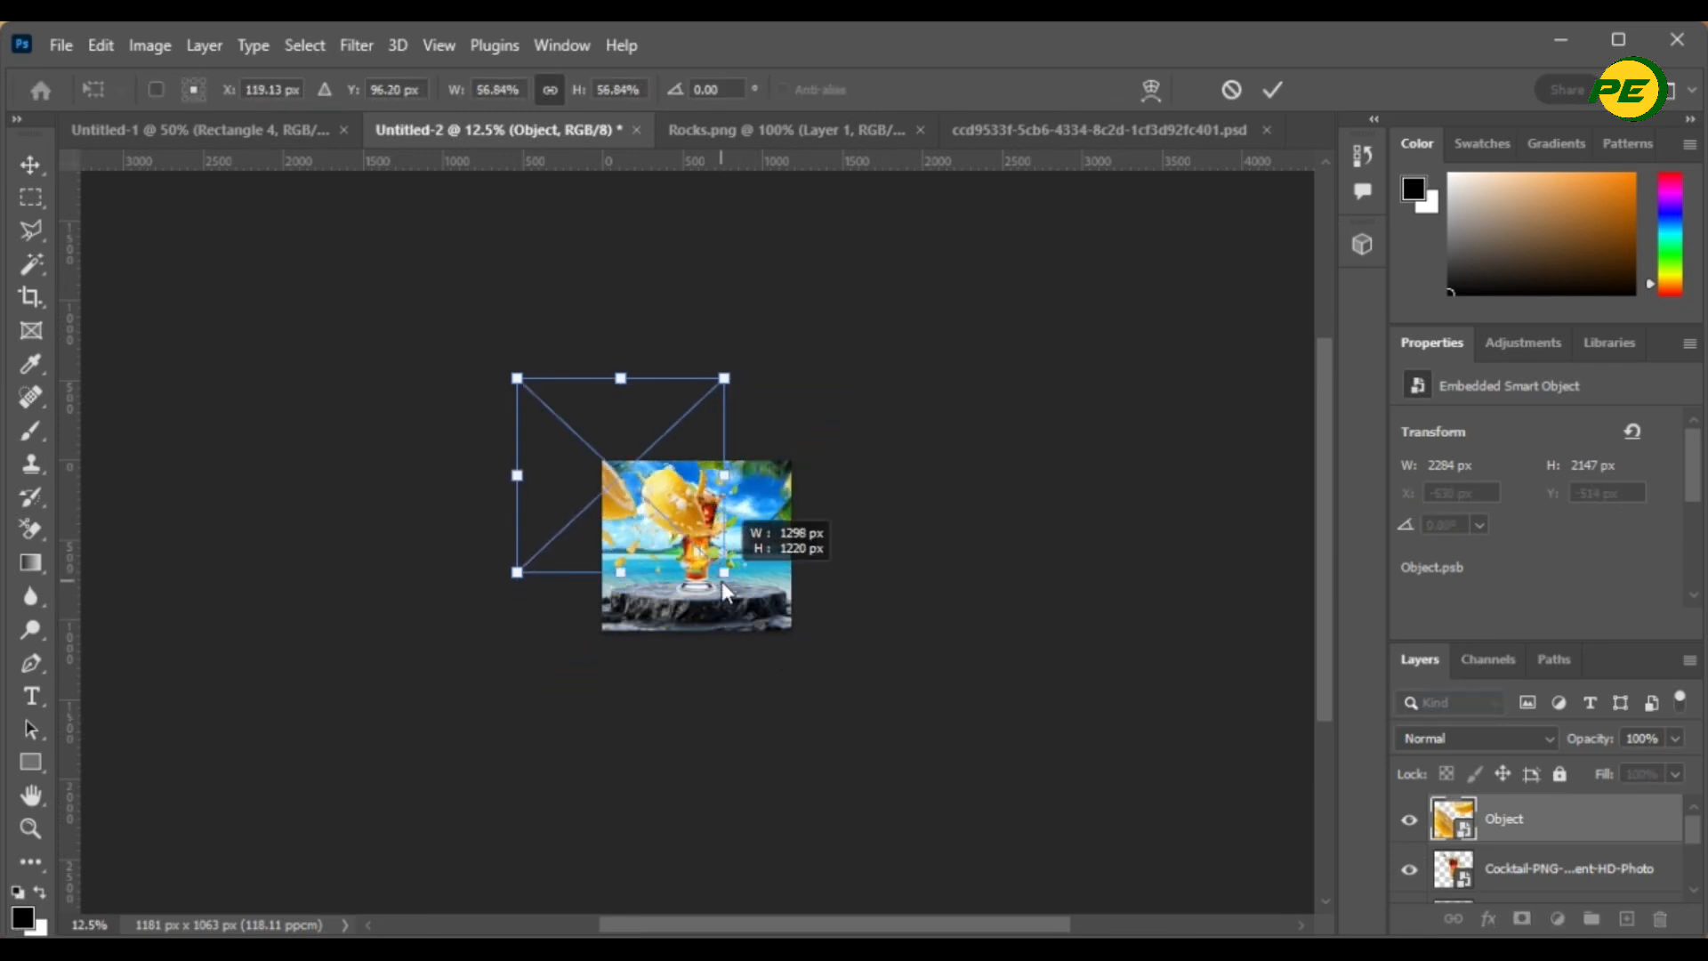
pyautogui.moveTo(639, 516); pyautogui.dragTo(714, 556)
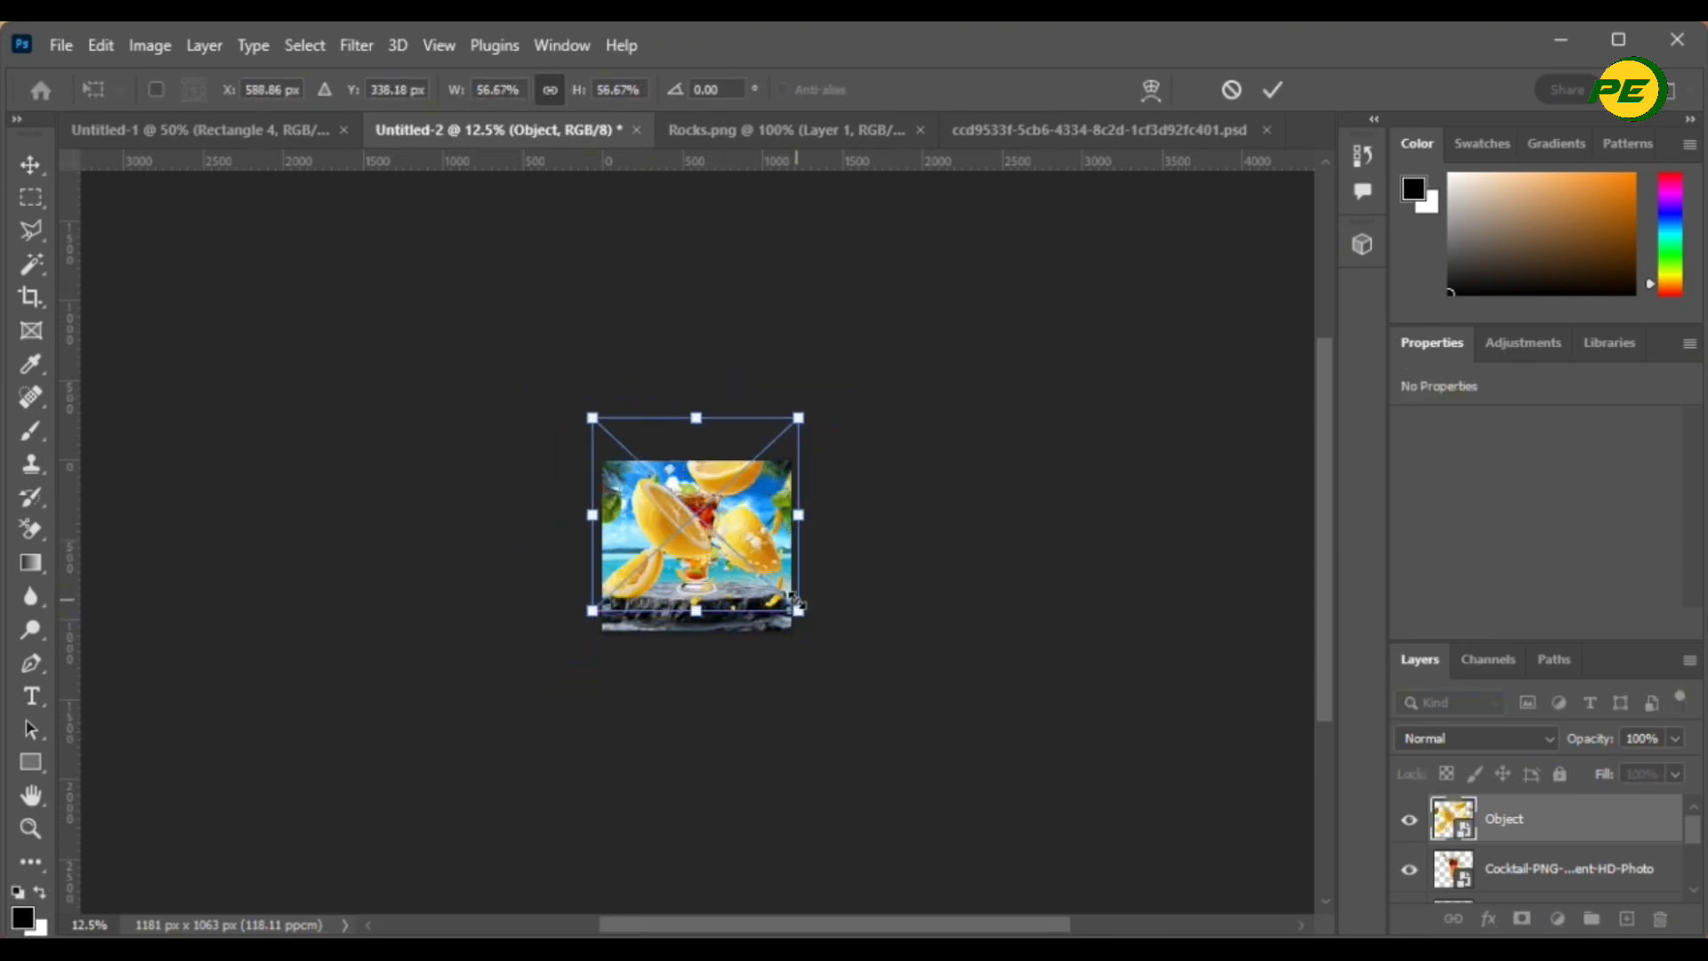
pyautogui.moveTo(798, 613); pyautogui.dragTo(746, 577)
pyautogui.moveTo(685, 528); pyautogui.dragTo(709, 564)
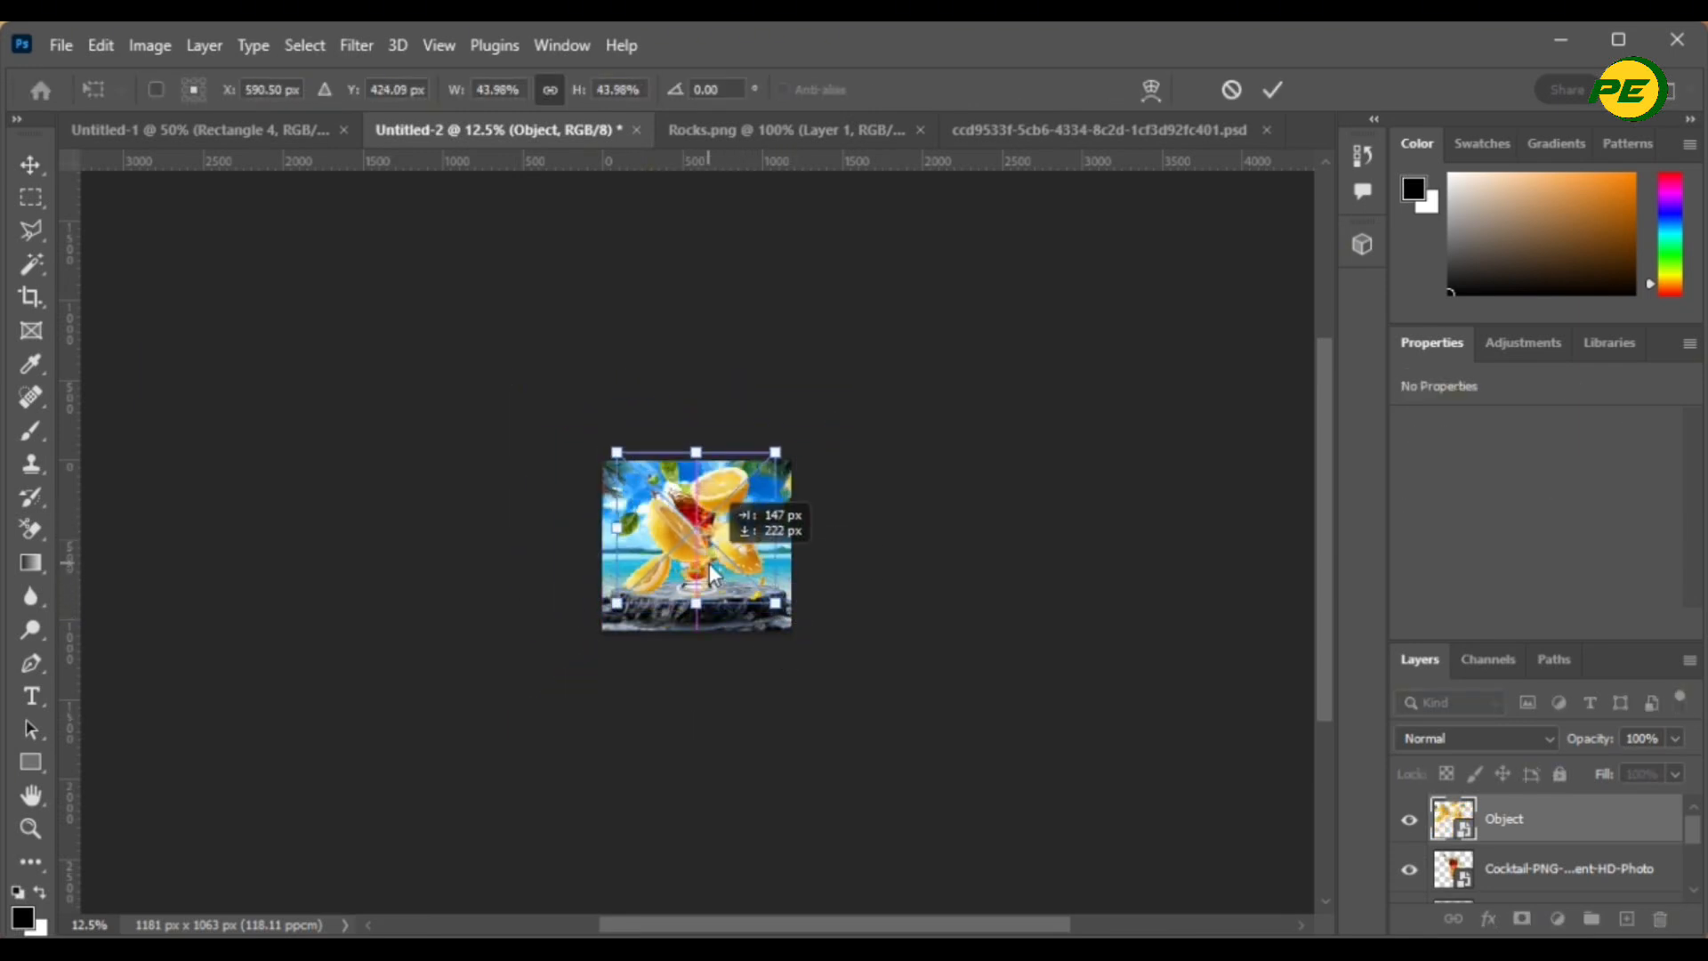
pyautogui.click(1264, 90)
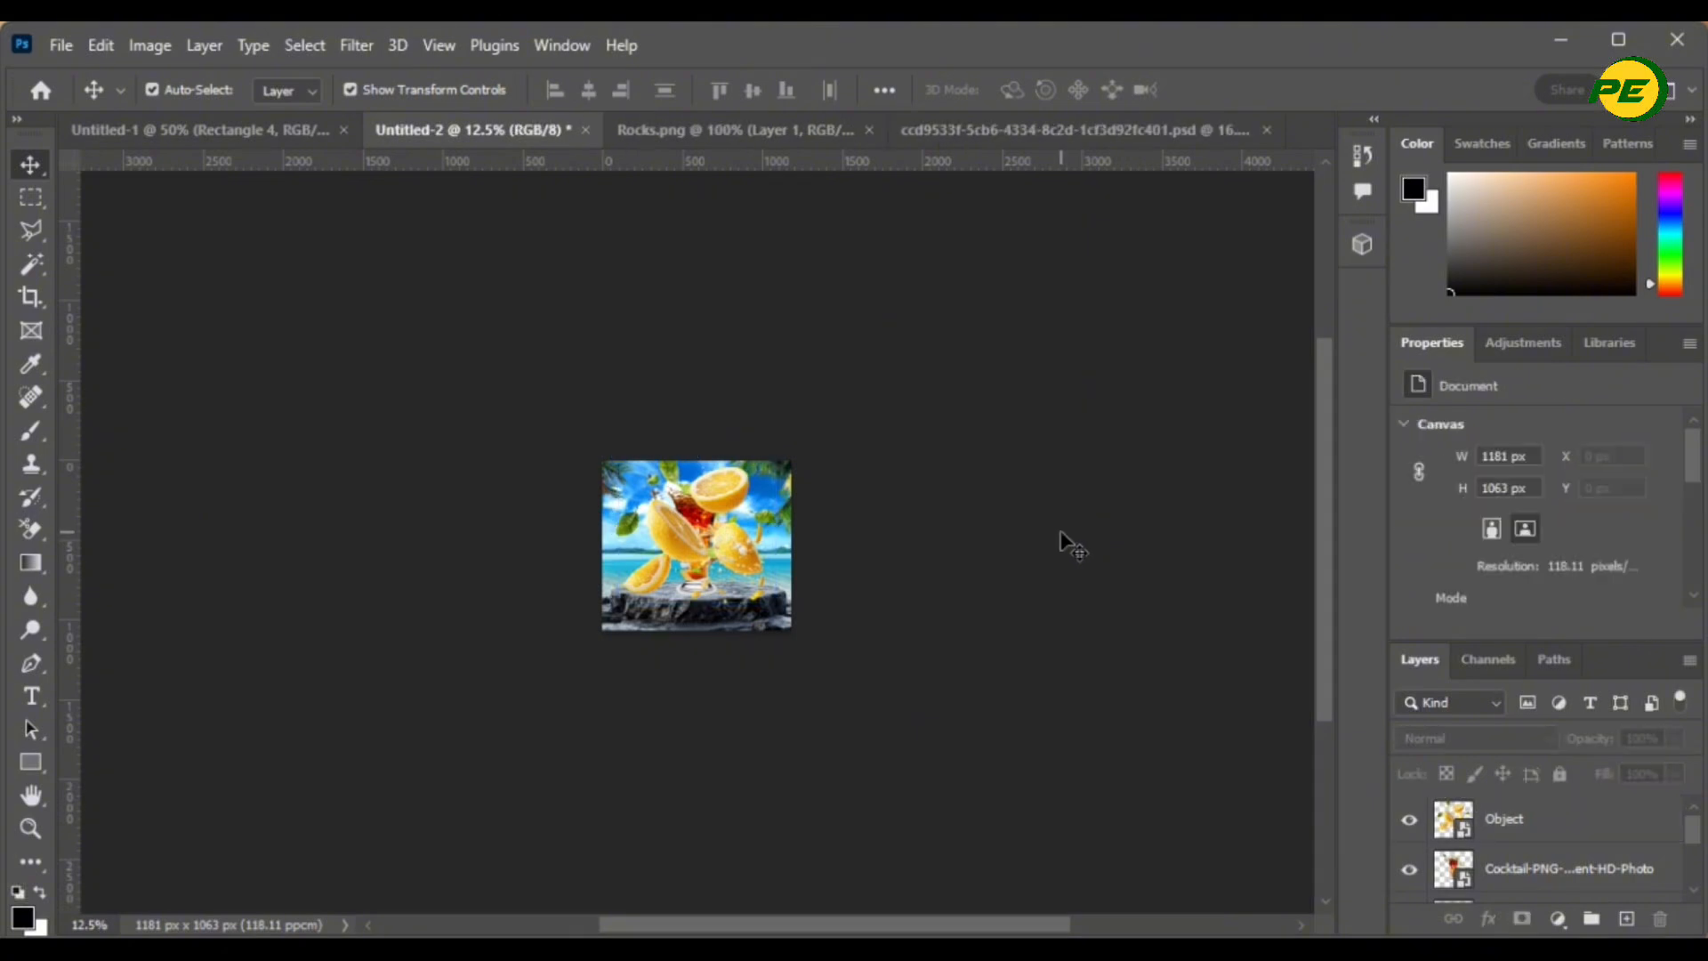
# - Move the lemons about 175 px down, then nudge them slightly up and left
pyautogui.hotkey('ctrl', '+')
pyautogui.hotkey('ctrl', '+')
pyautogui.hotkey('ctrl', '+')
pyautogui.hotkey('ctrl', '+')
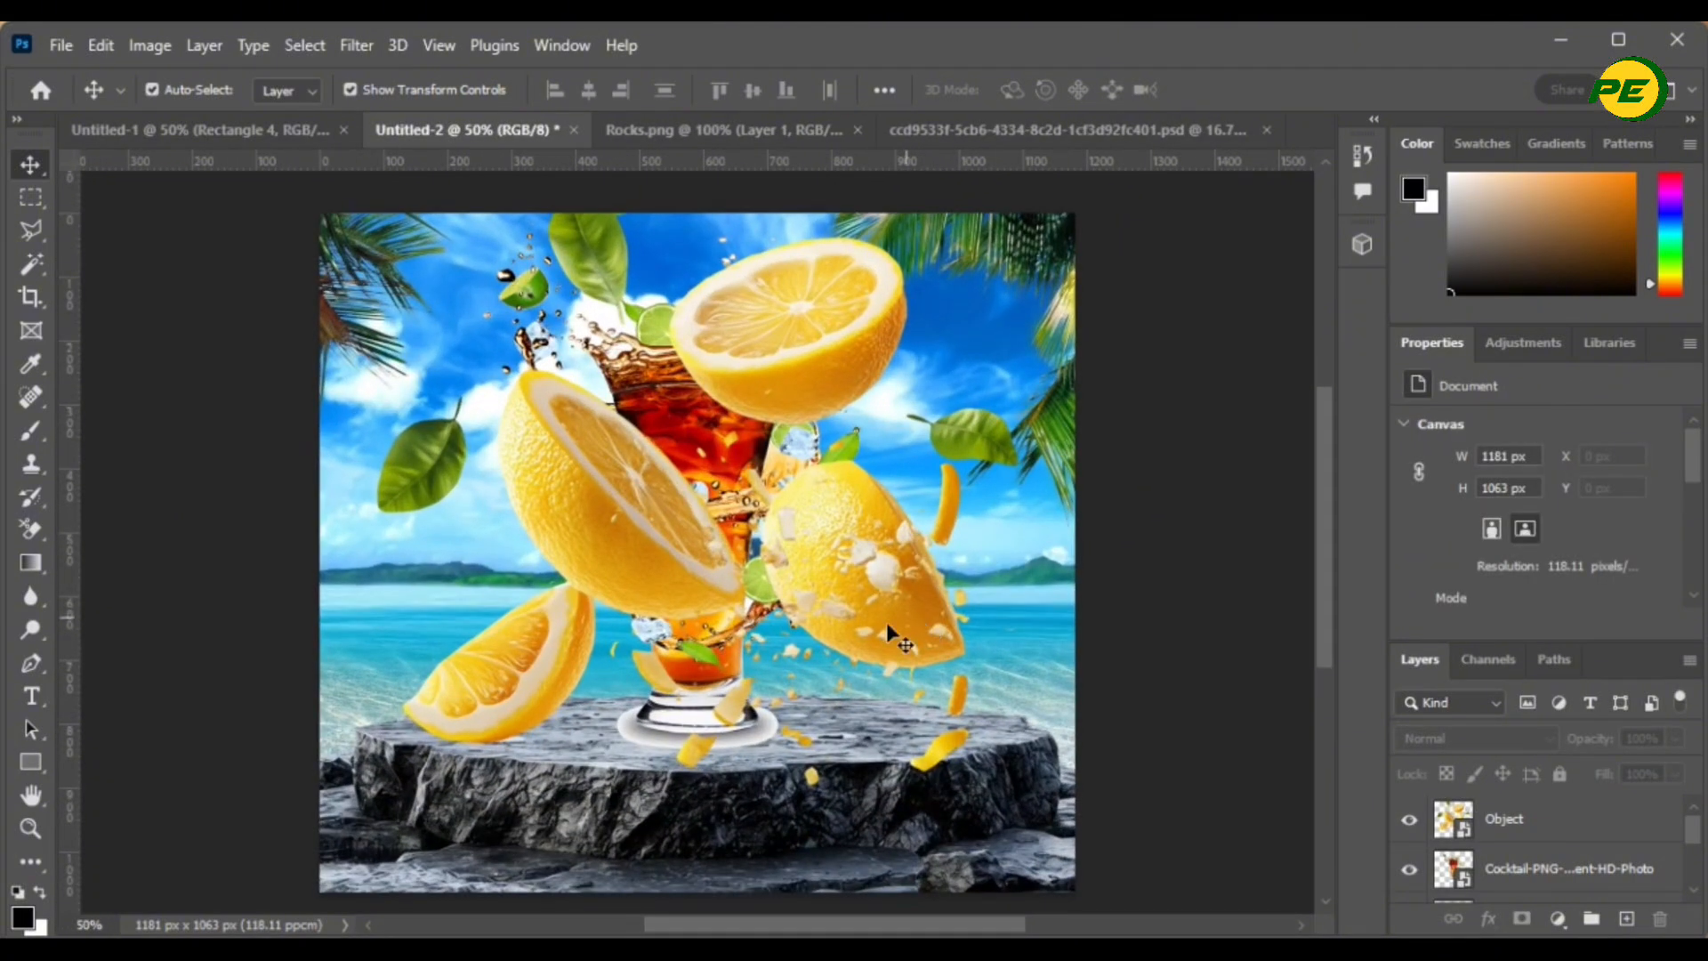
pyautogui.moveTo(886, 622); pyautogui.dragTo(886, 777)
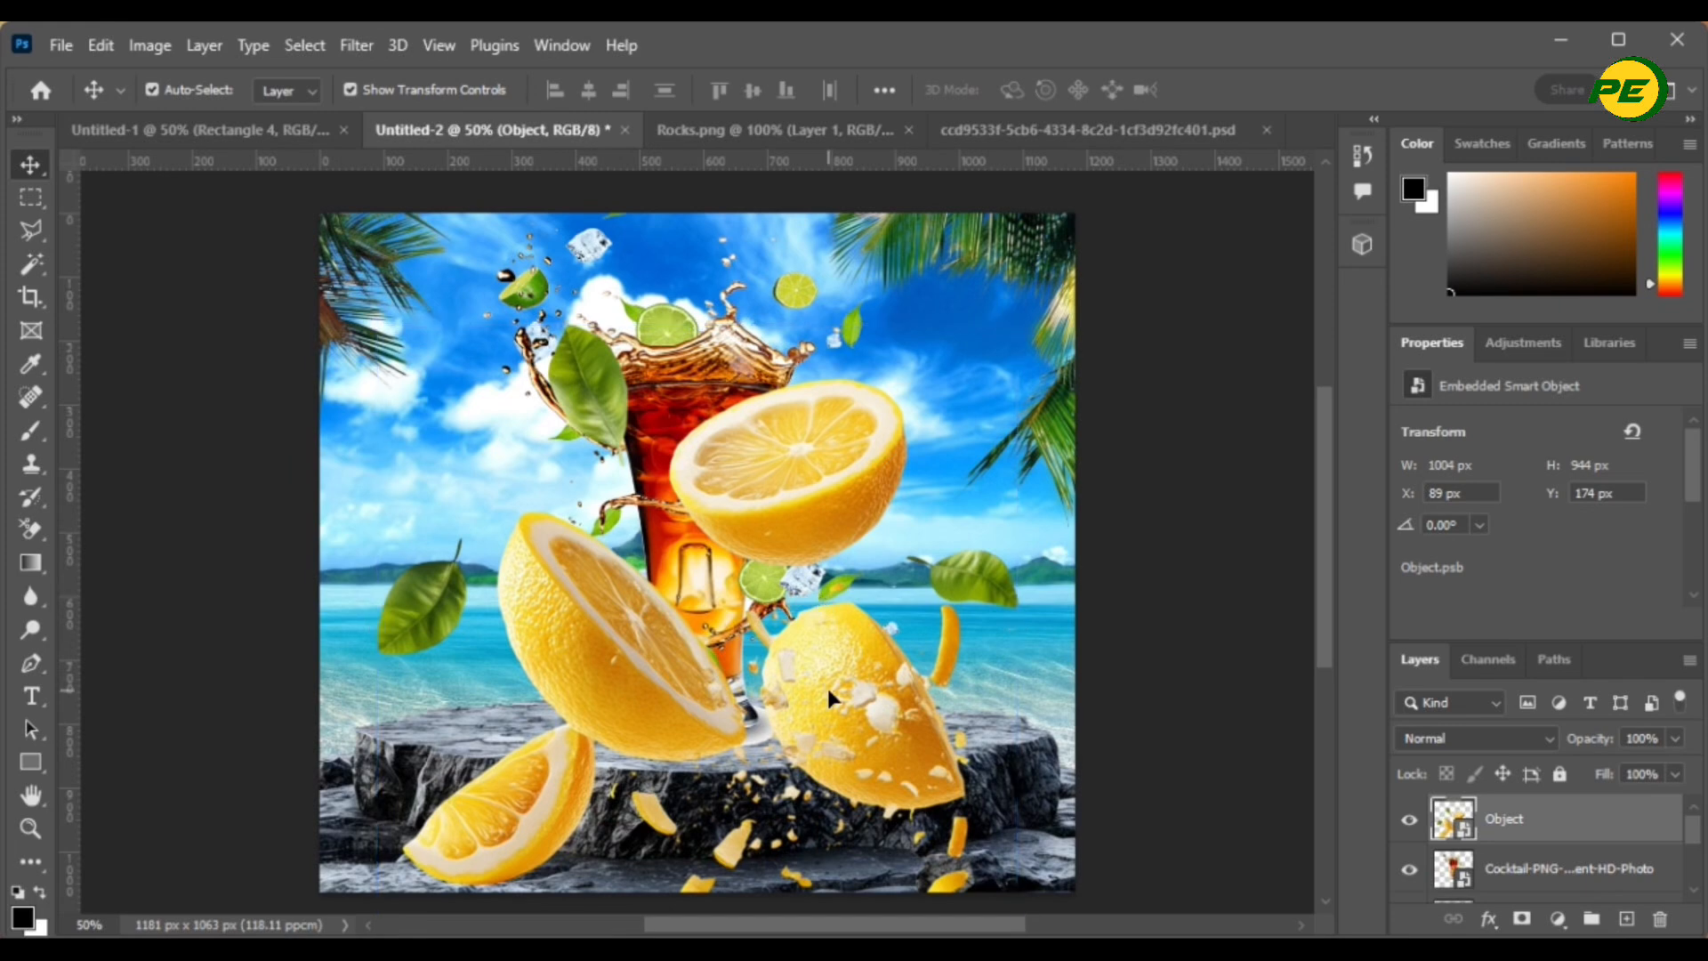
pyautogui.moveTo(825, 685); pyautogui.dragTo(819, 639)
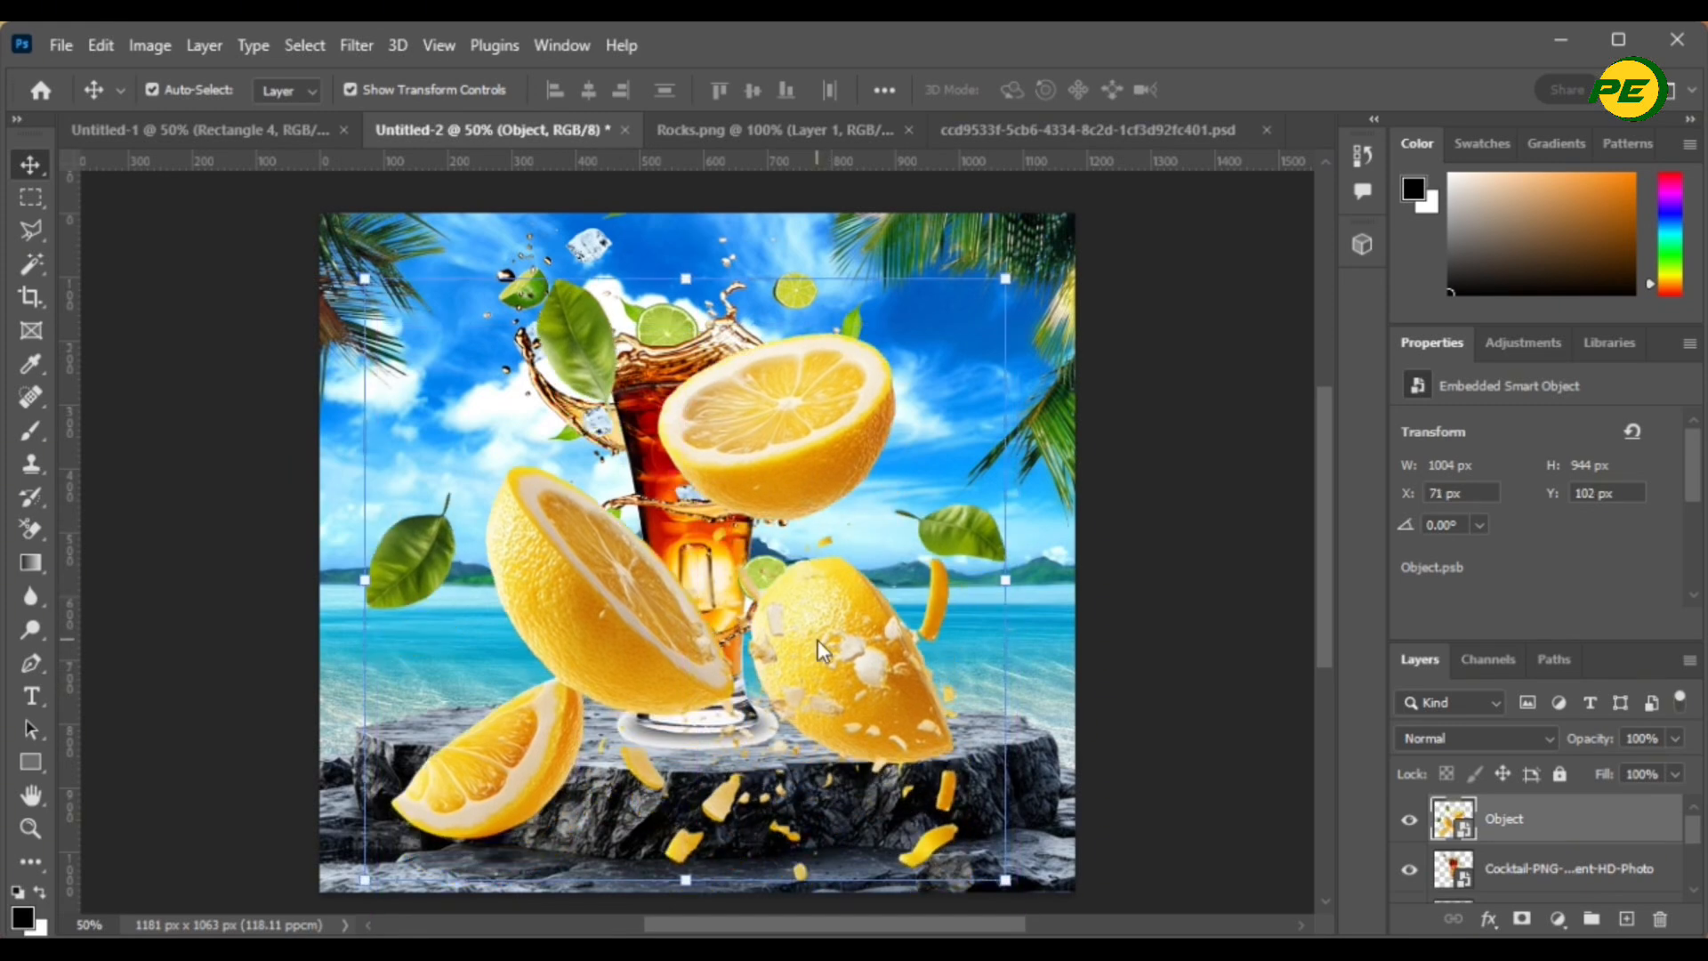
pyautogui.hotkey('ctrl', 't')
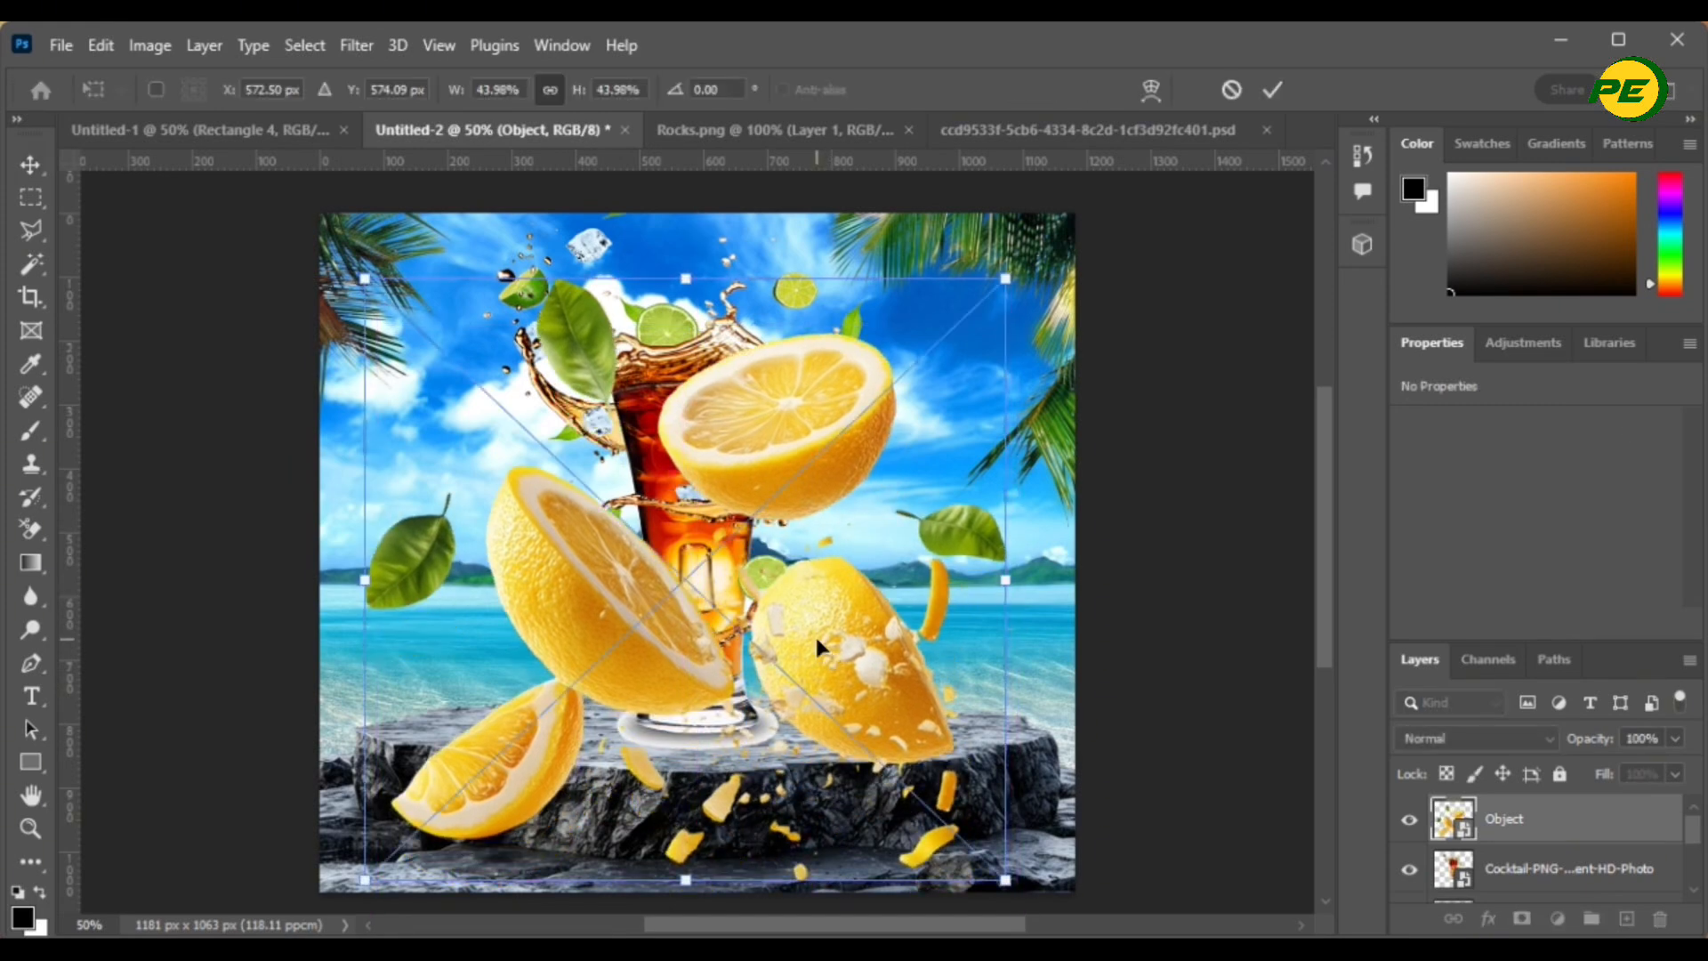
# - Flip the lemons vertically and shift them down-left around the glass
pyautogui.rightClick(711, 493)
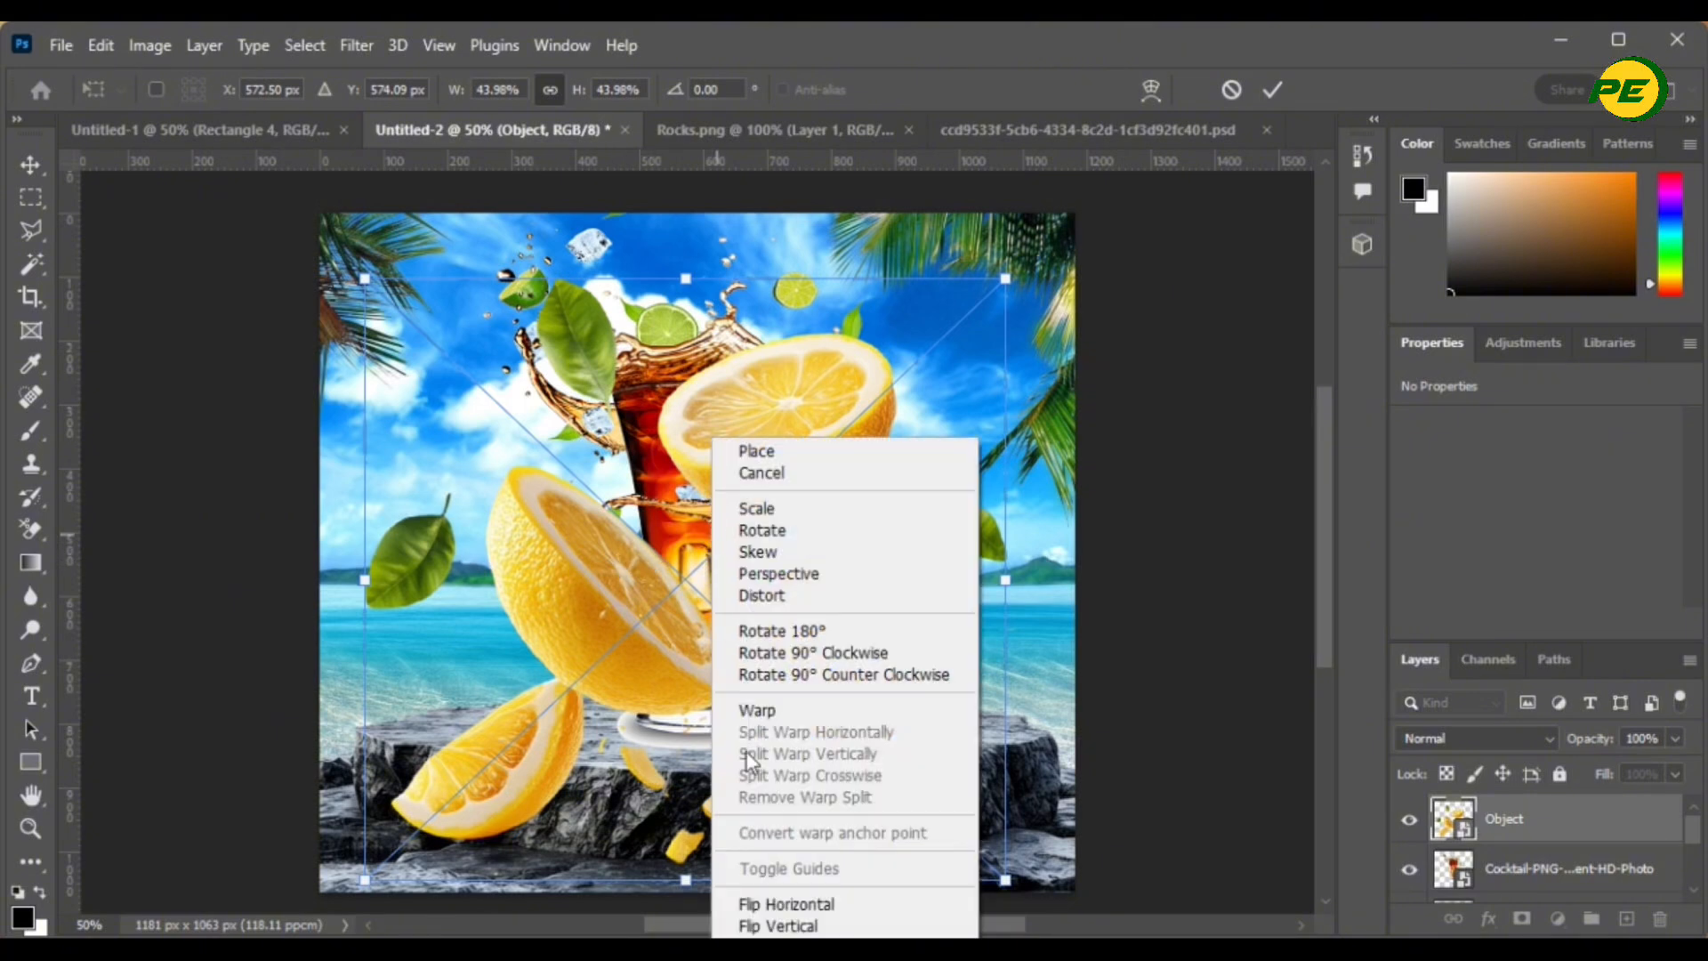
pyautogui.click(777, 927)
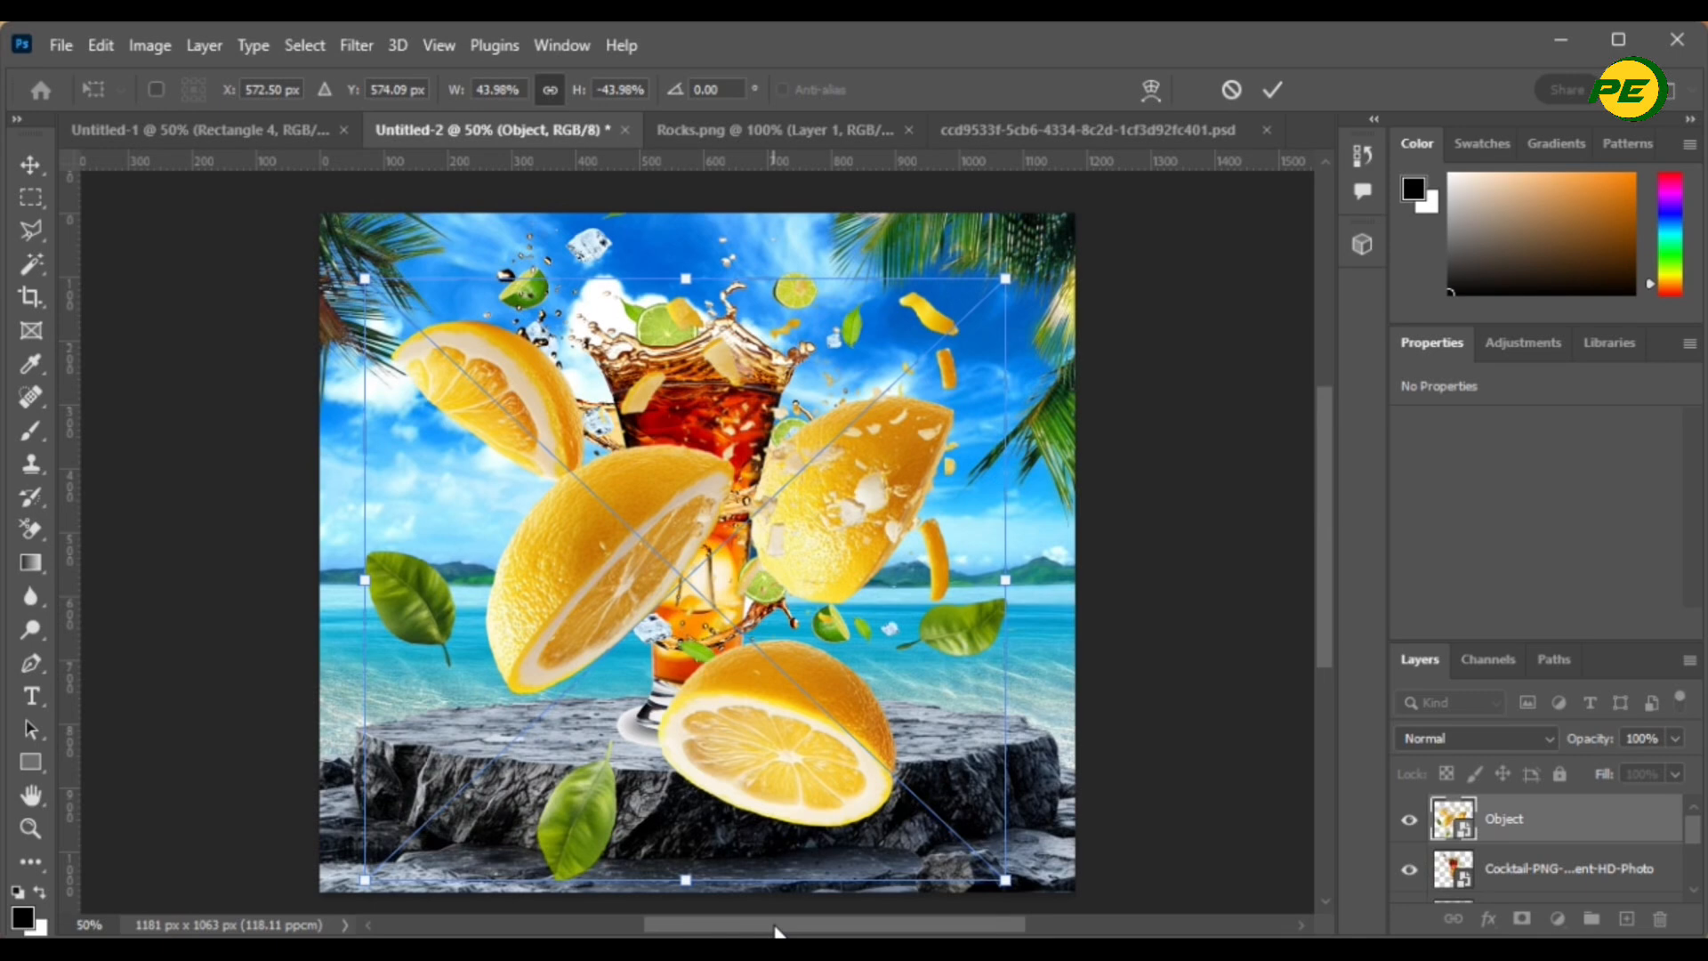
pyautogui.moveTo(769, 521); pyautogui.dragTo(818, 645)
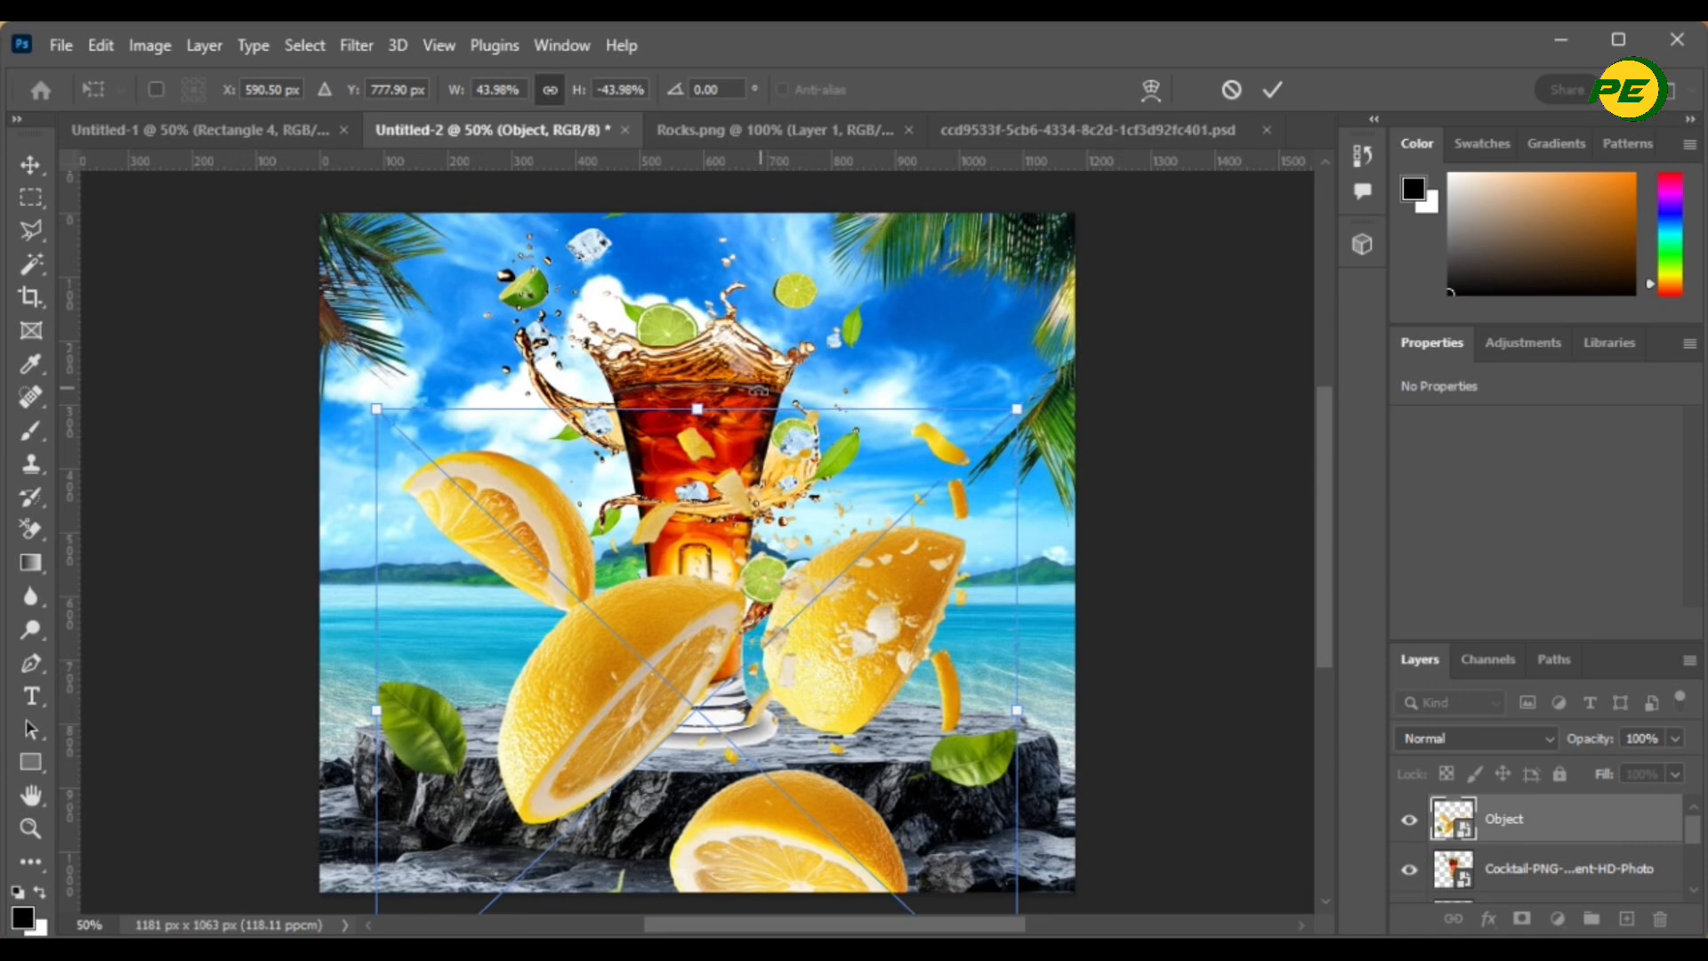
pyautogui.click(1273, 89)
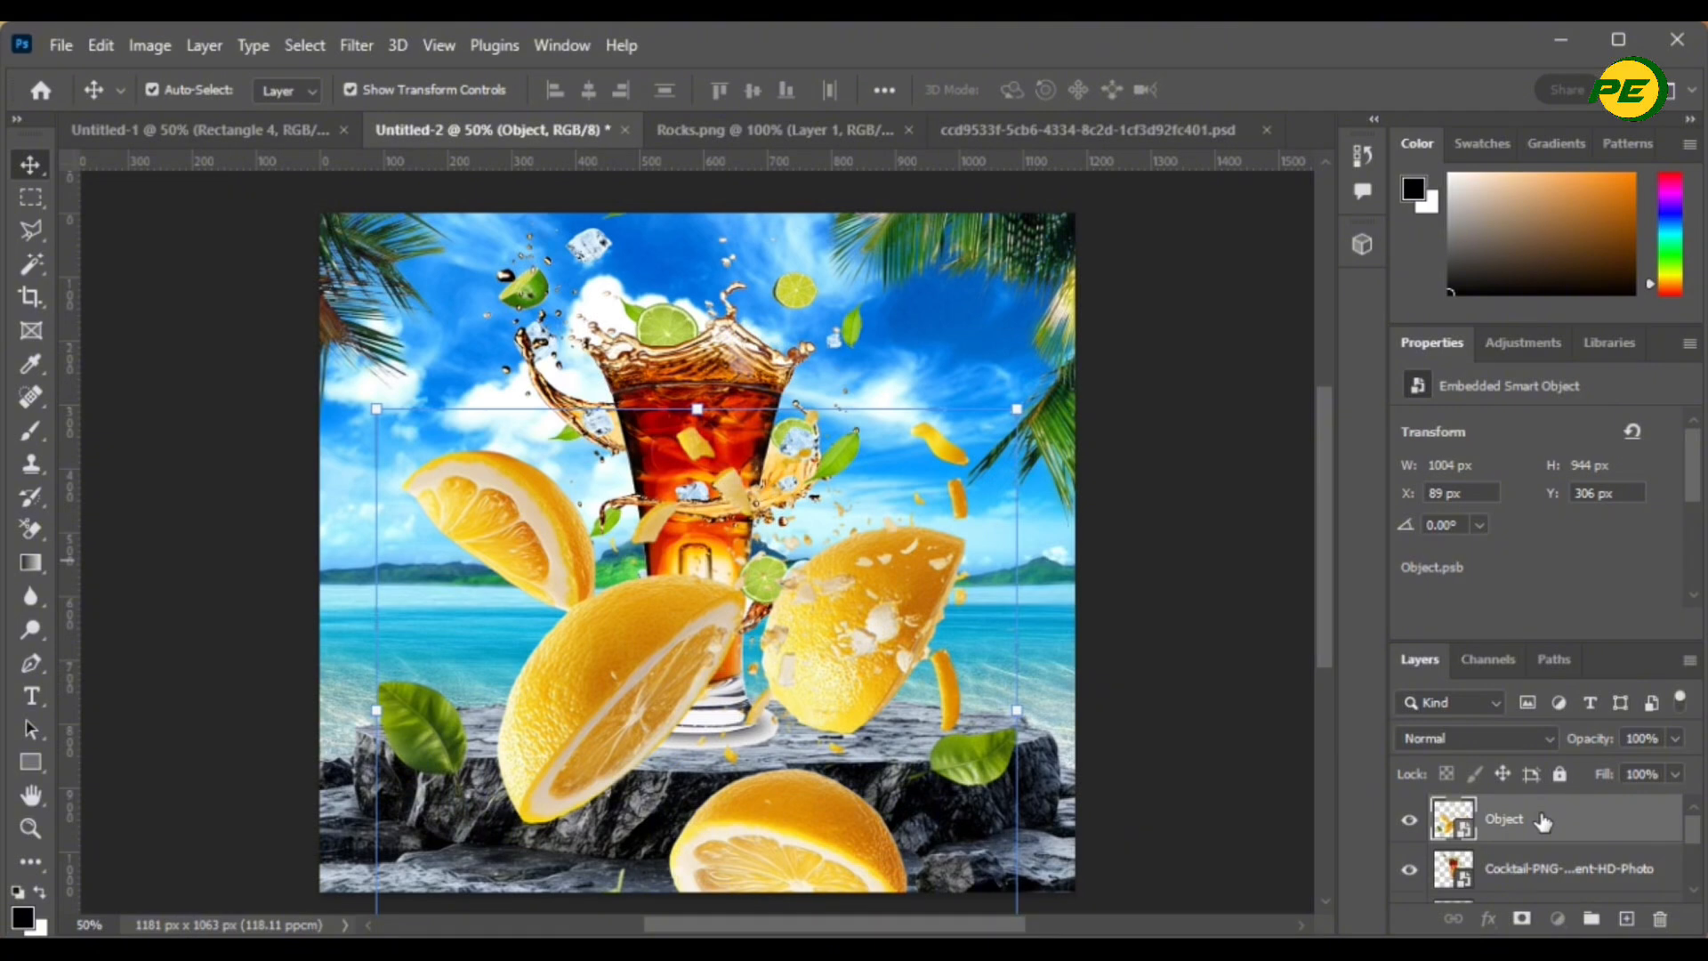
# - Move the Object layer below the rocks, above Sea, and shift the lemons to X 43, Y 404 px
pyautogui.moveTo(1544, 823); pyautogui.dragTo(1524, 860)
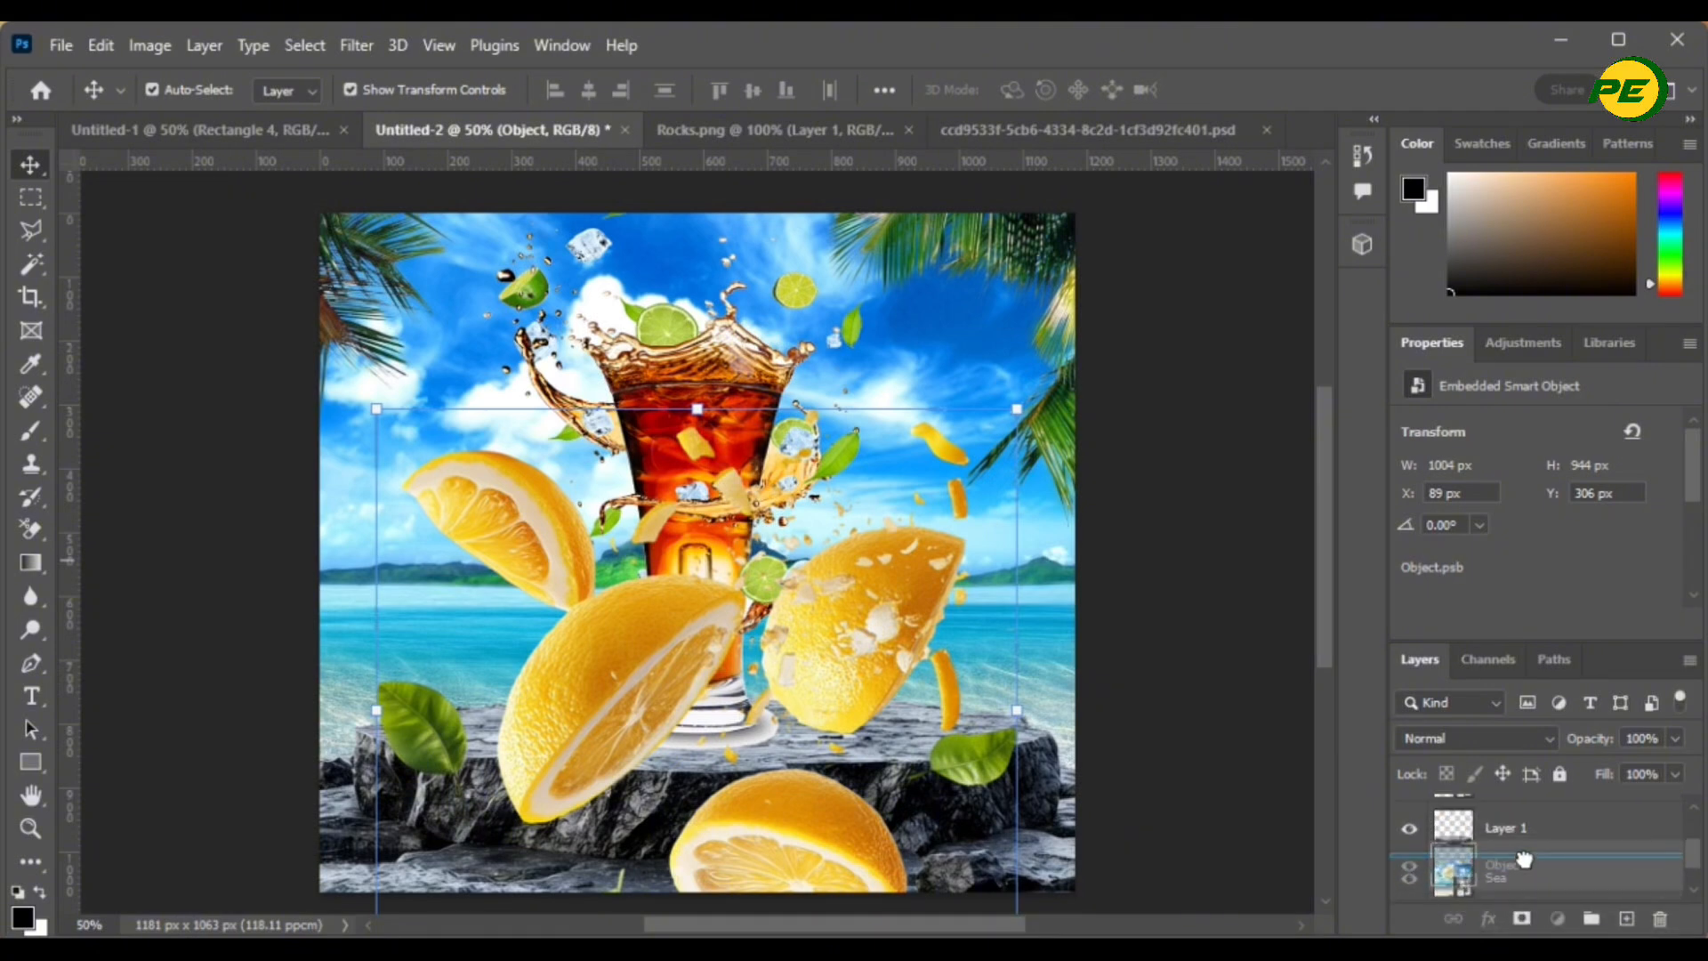
pyautogui.moveTo(1524, 860); pyautogui.dragTo(1524, 860)
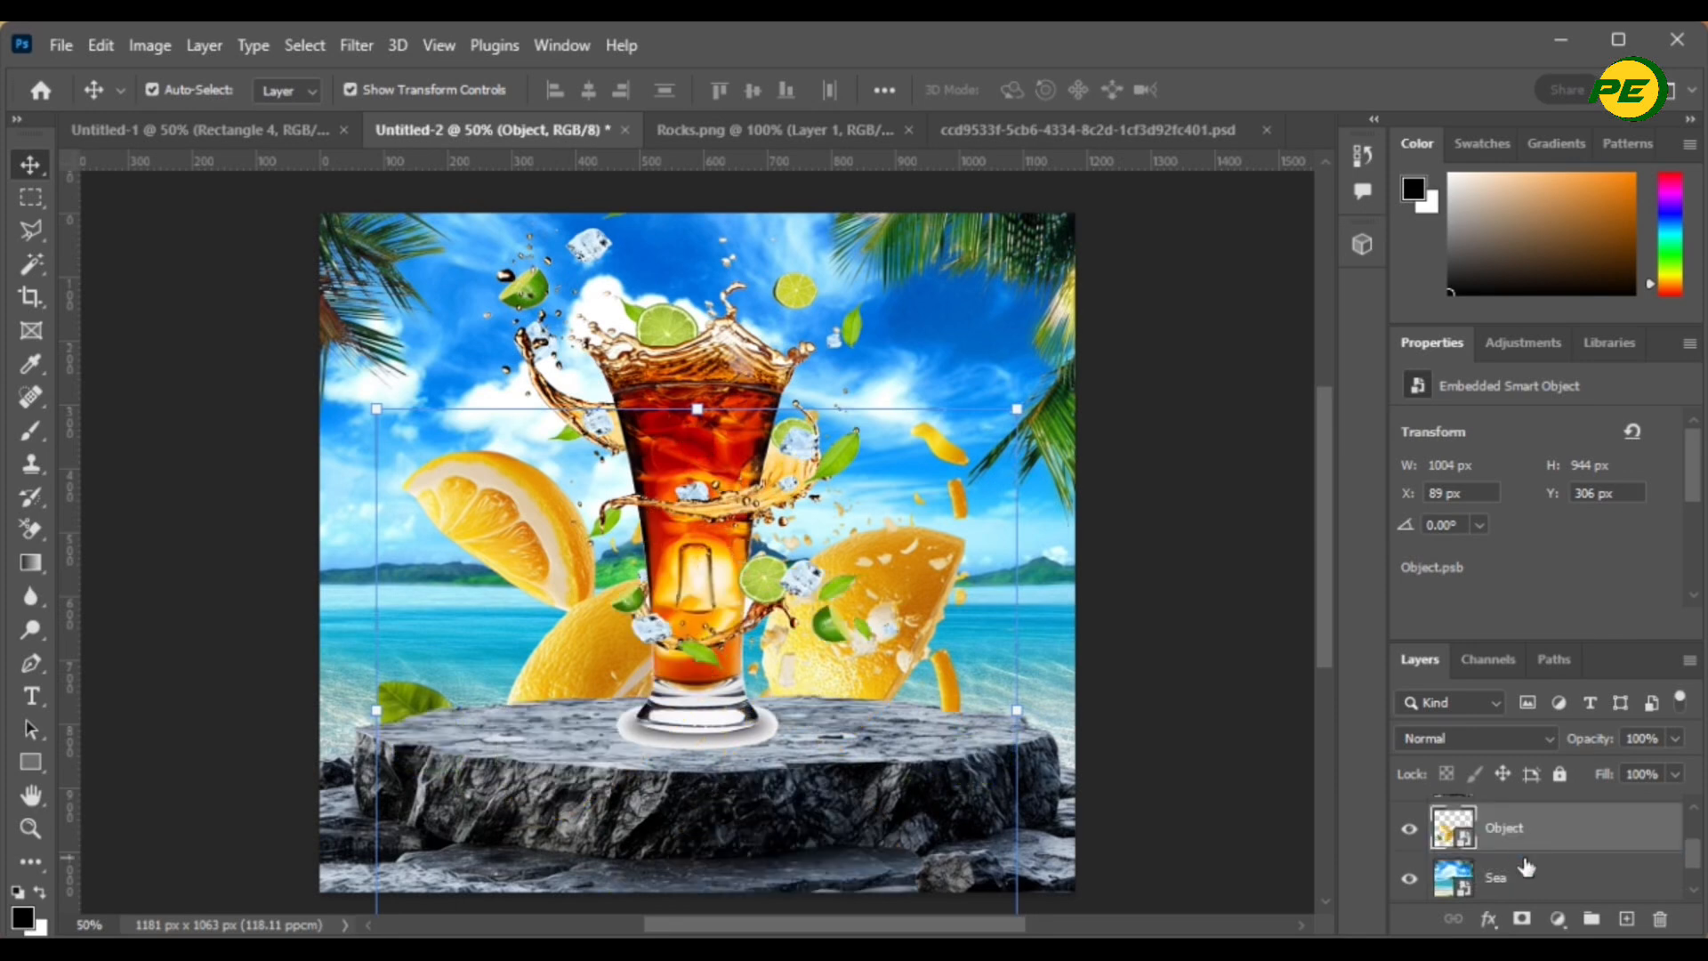
pyautogui.moveTo(856, 636)
pyautogui.mouseDown()
pyautogui.moveTo(858, 561)
pyautogui.moveTo(858, 633)
pyautogui.moveTo(872, 625)
pyautogui.mouseUp()
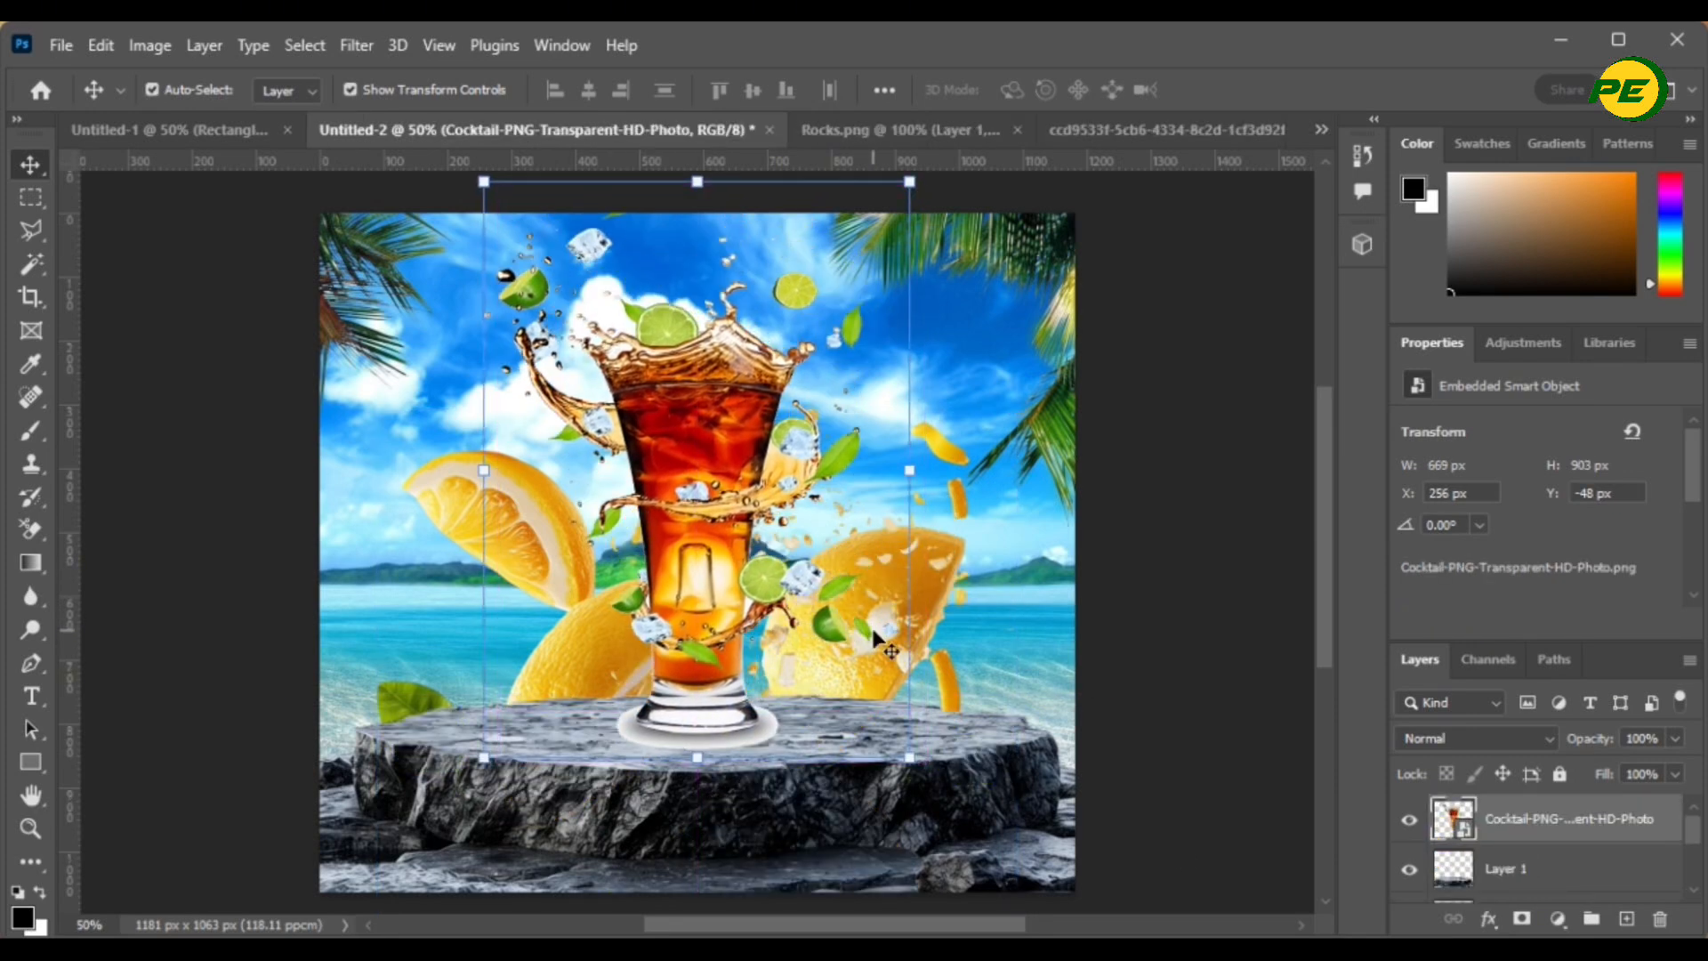
pyautogui.click(1240, 589)
pyautogui.click(911, 581)
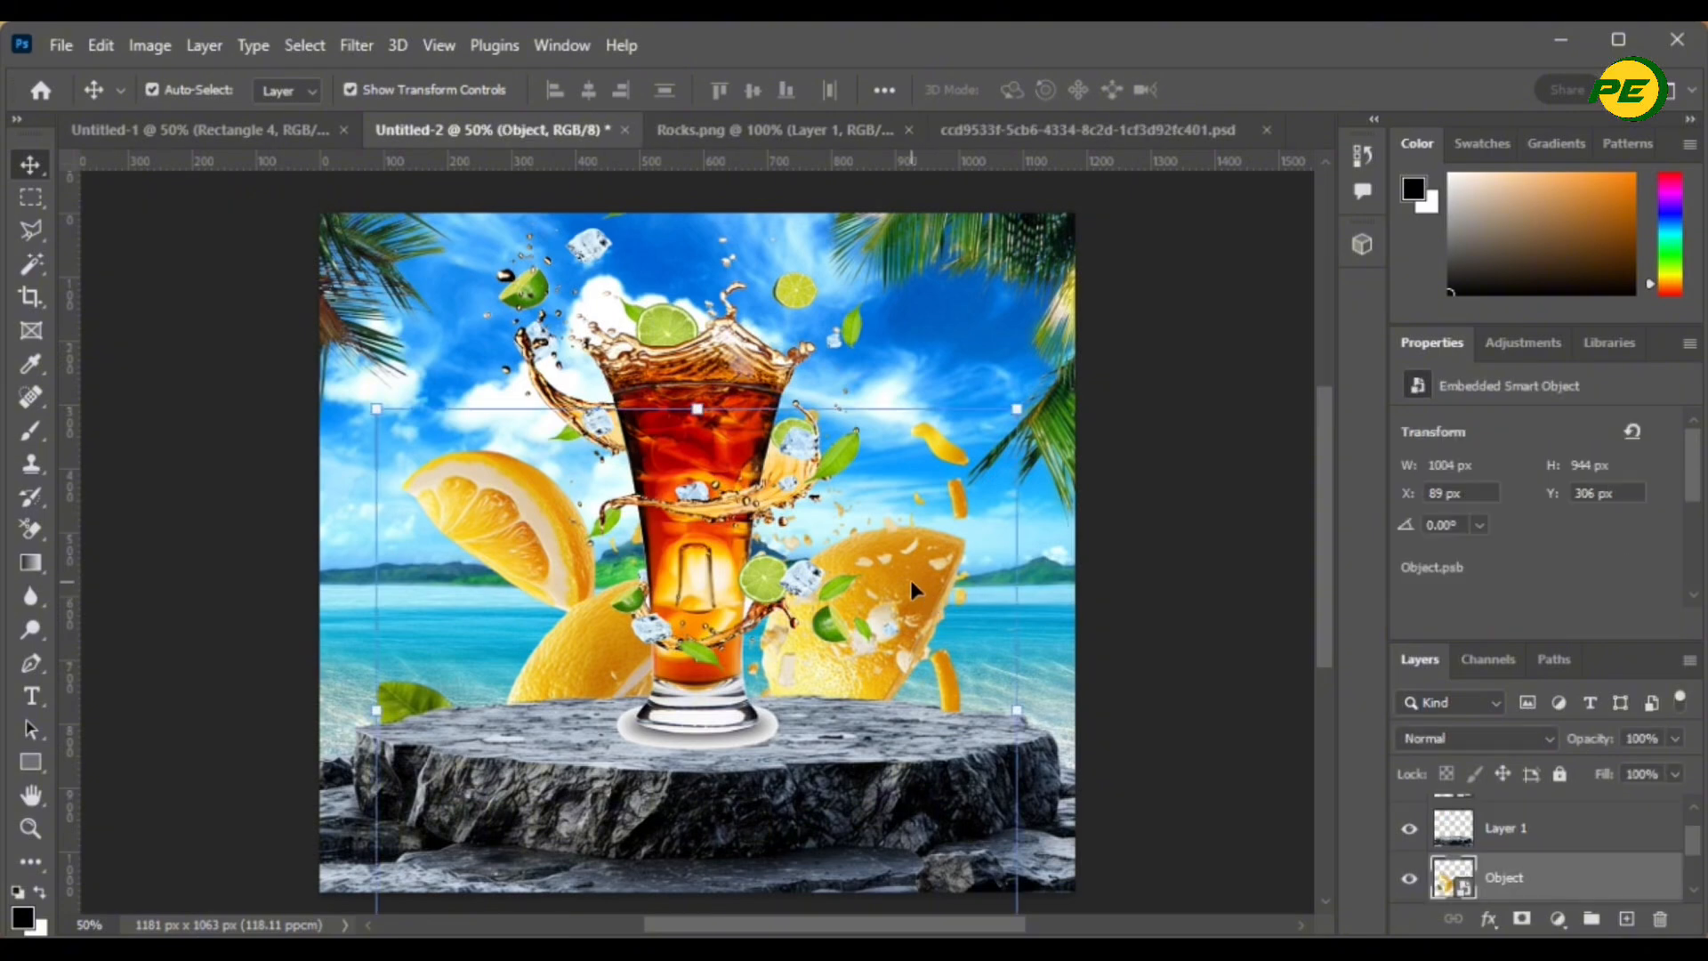
pyautogui.moveTo(909, 580); pyautogui.dragTo(865, 650)
# - Tilt the fruit layer with Free Transform and shift it to the right
pyautogui.hotkey('ctrl', 't')
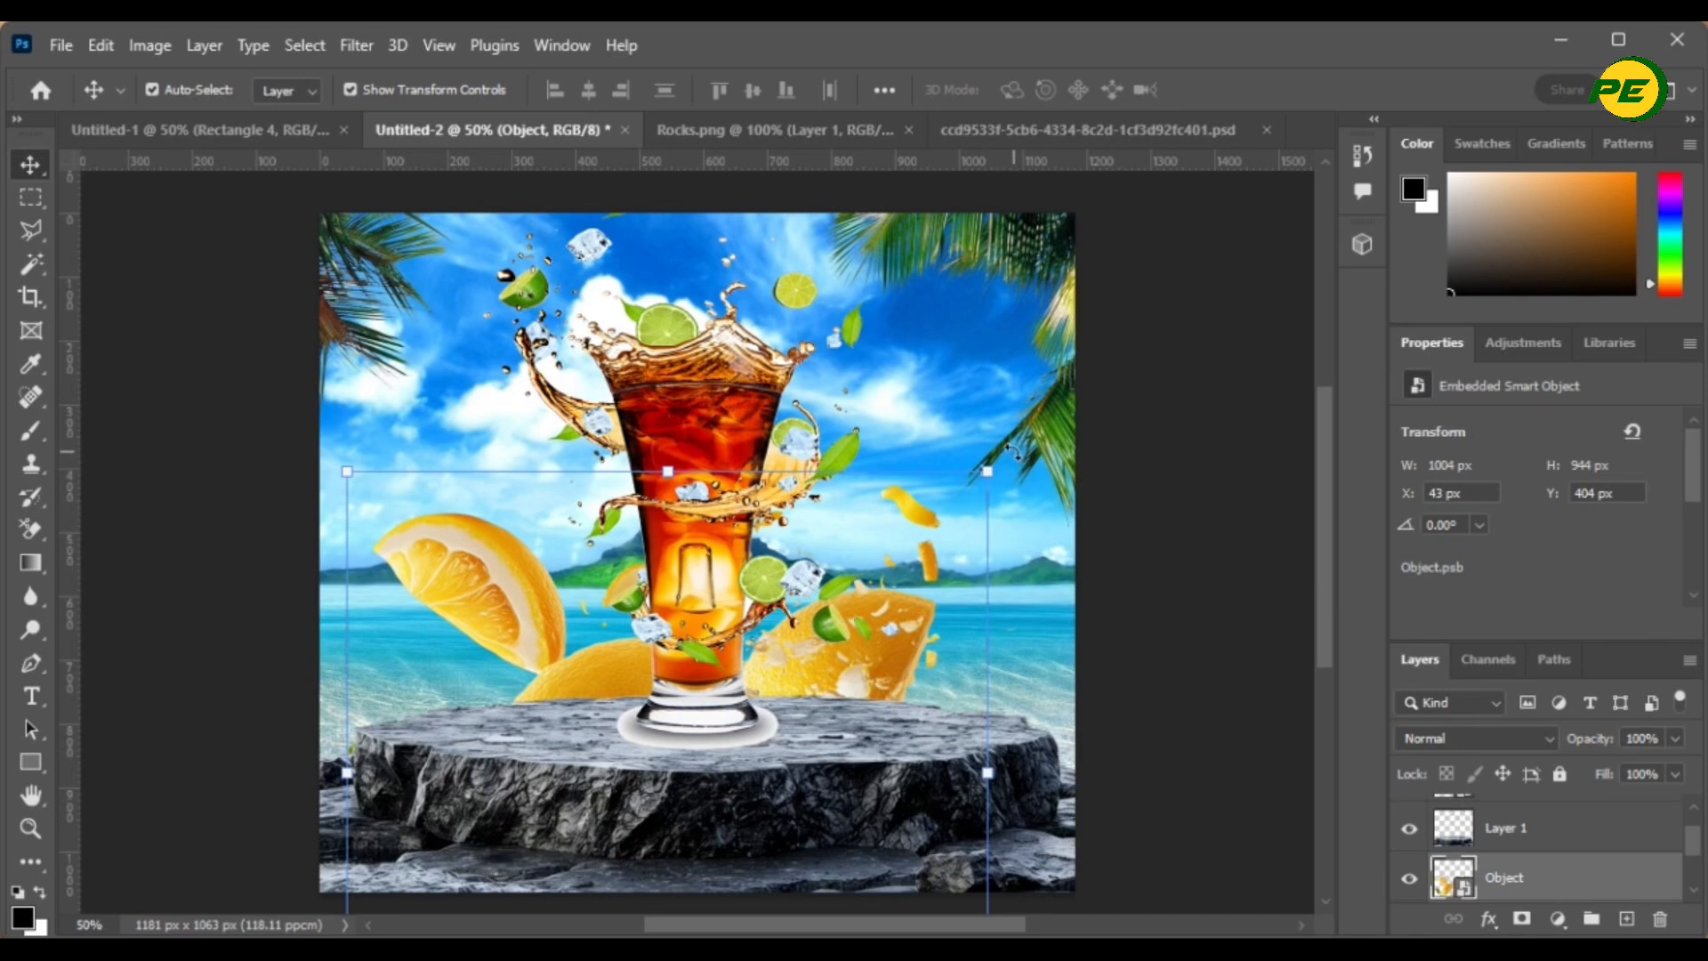
pyautogui.moveTo(1001, 467); pyautogui.dragTo(1059, 567)
pyautogui.moveTo(856, 651); pyautogui.dragTo(804, 652)
pyautogui.moveTo(1023, 587); pyautogui.dragTo(894, 407)
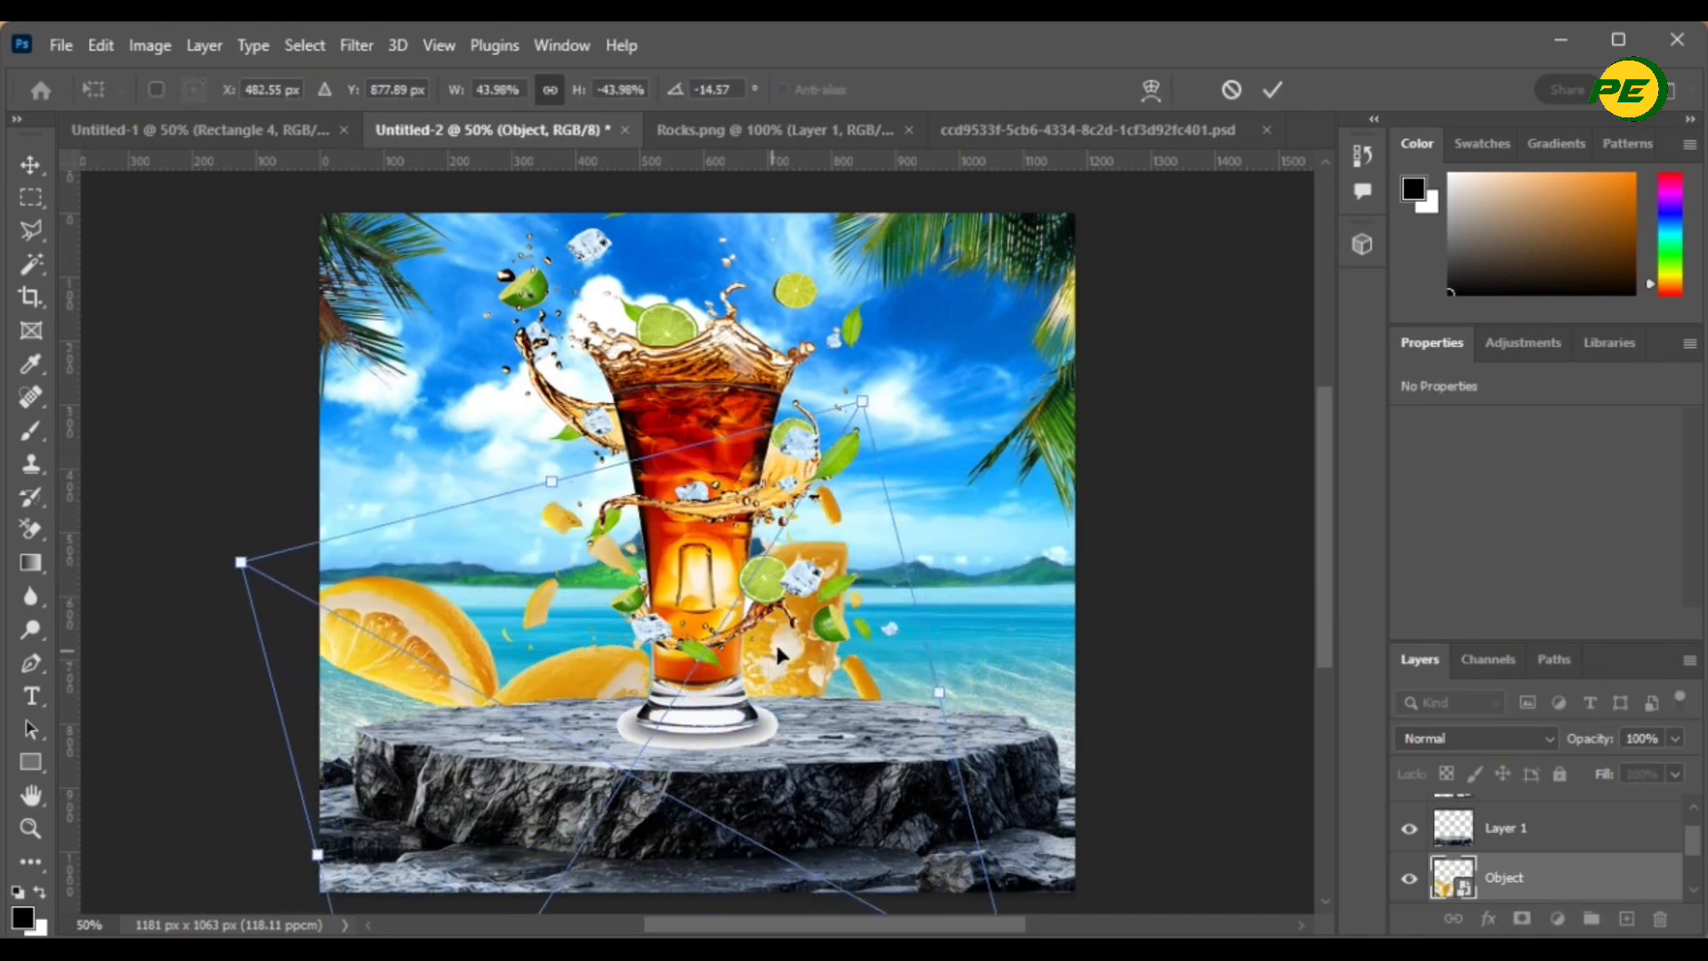
pyautogui.moveTo(776, 642); pyautogui.dragTo(868, 632)
pyautogui.moveTo(950, 372); pyautogui.dragTo(982, 439)
pyautogui.moveTo(847, 597); pyautogui.dragTo(816, 592)
pyautogui.moveTo(1044, 735); pyautogui.dragTo(1013, 604)
pyautogui.moveTo(818, 627); pyautogui.dragTo(911, 719)
# - Lower the fruit layer toward the podium and enlarge it to about 48.6%
pyautogui.moveTo(922, 409); pyautogui.dragTo(938, 518)
pyautogui.moveTo(877, 651); pyautogui.dragTo(856, 602)
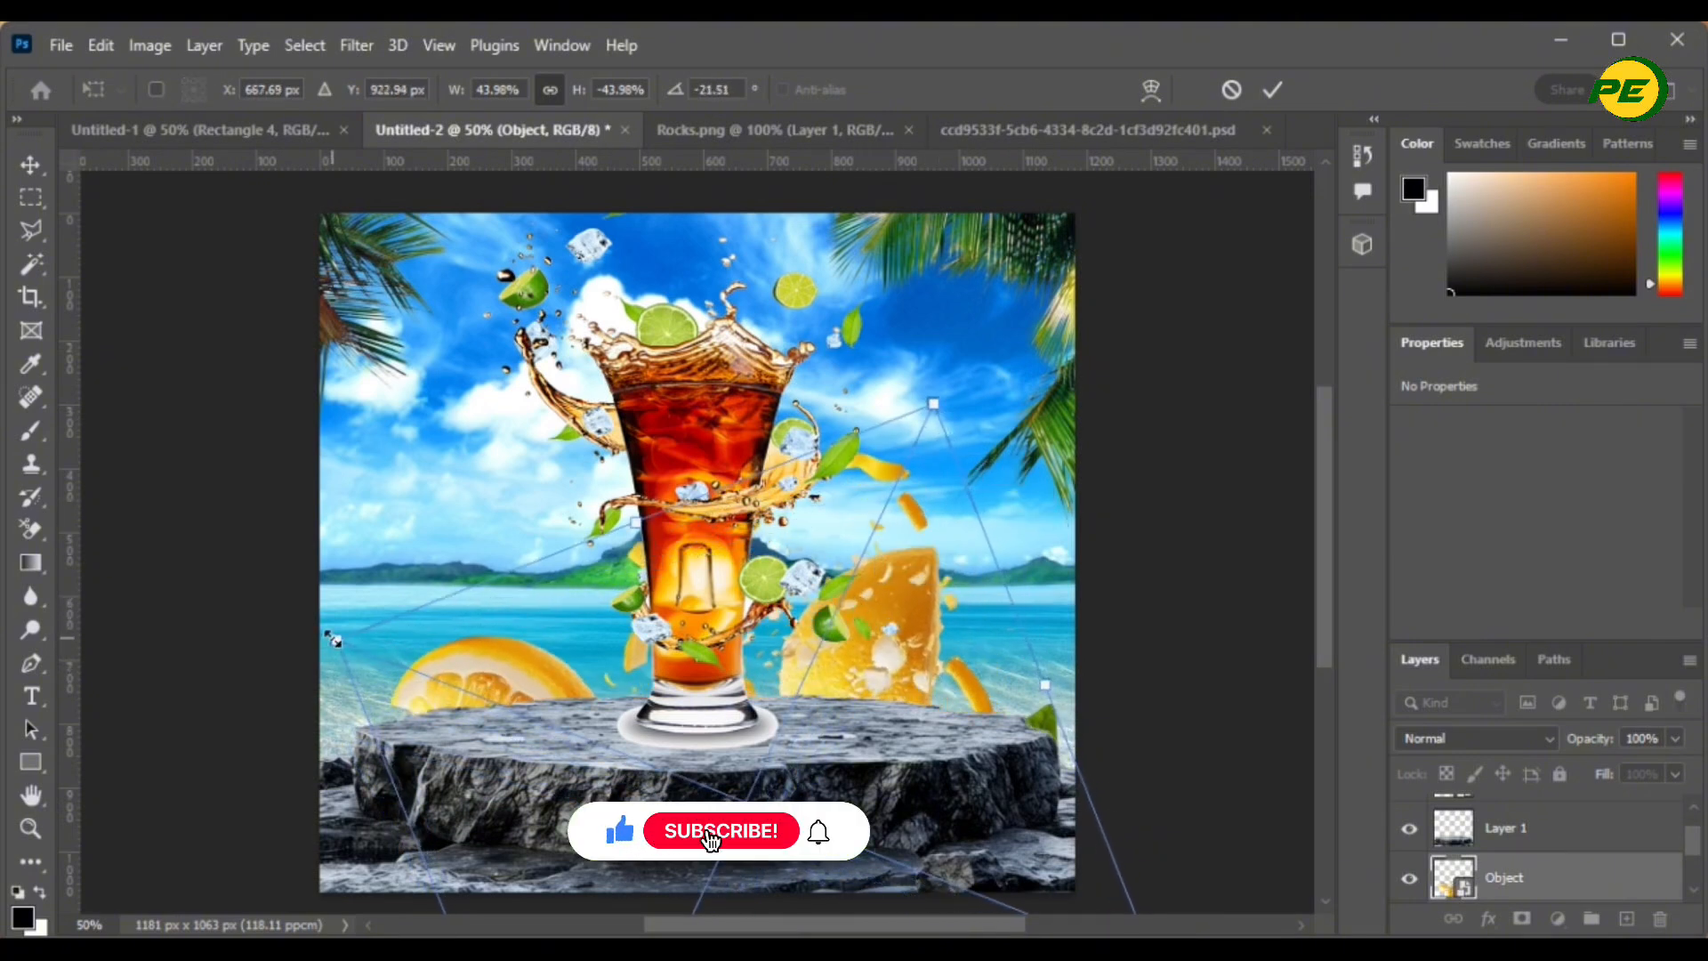
pyautogui.moveTo(335, 644); pyautogui.dragTo(221, 702)
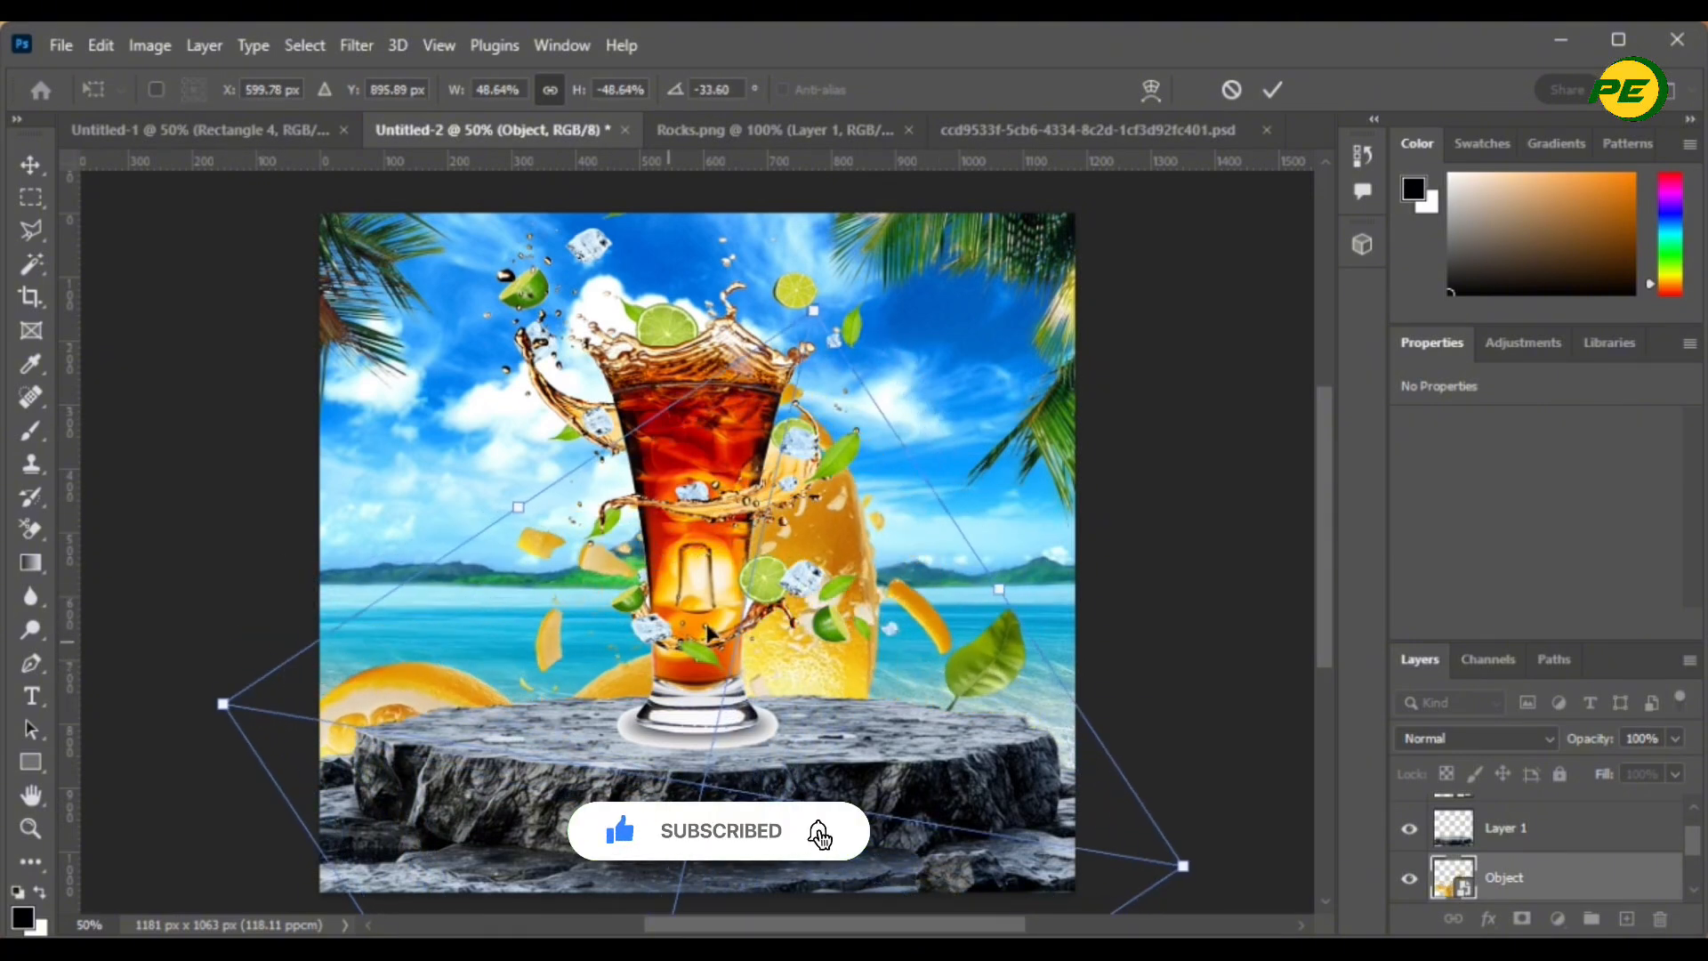
pyautogui.moveTo(799, 596); pyautogui.dragTo(871, 634)
pyautogui.click(1272, 90)
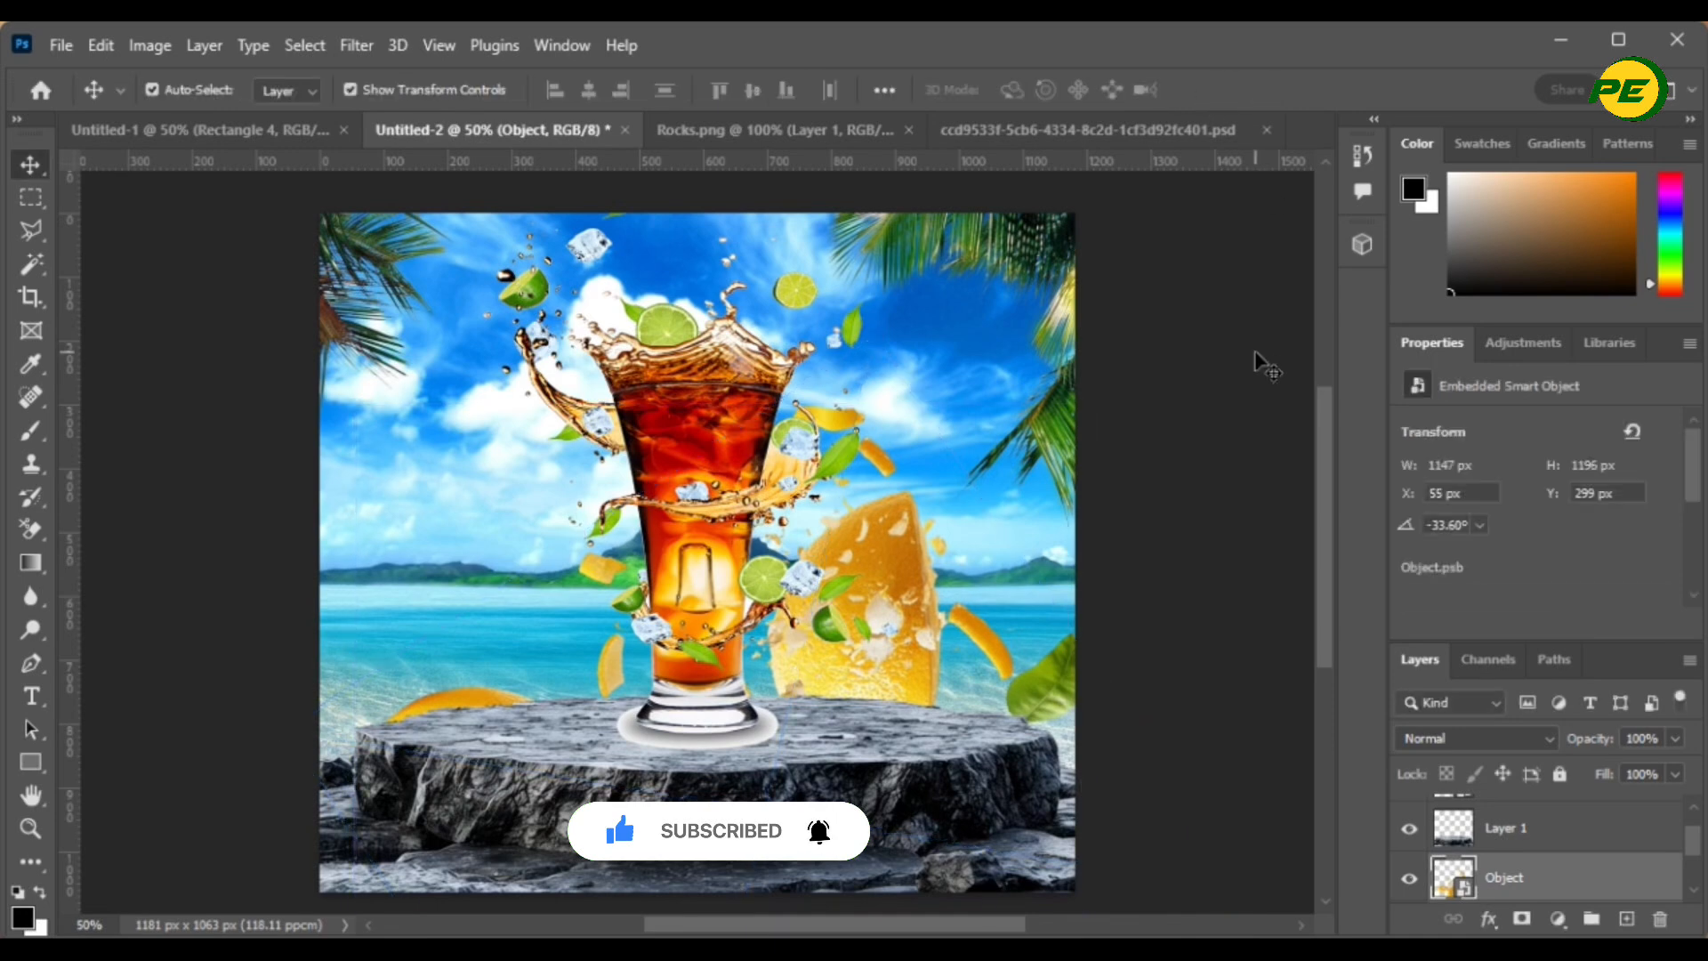
# - Re-tilt the fruit layer to -20.46° at X 62, Y 397 px and commit
pyautogui.moveTo(1119, 410); pyautogui.dragTo(1166, 525)
pyautogui.moveTo(902, 627); pyautogui.dragTo(906, 642)
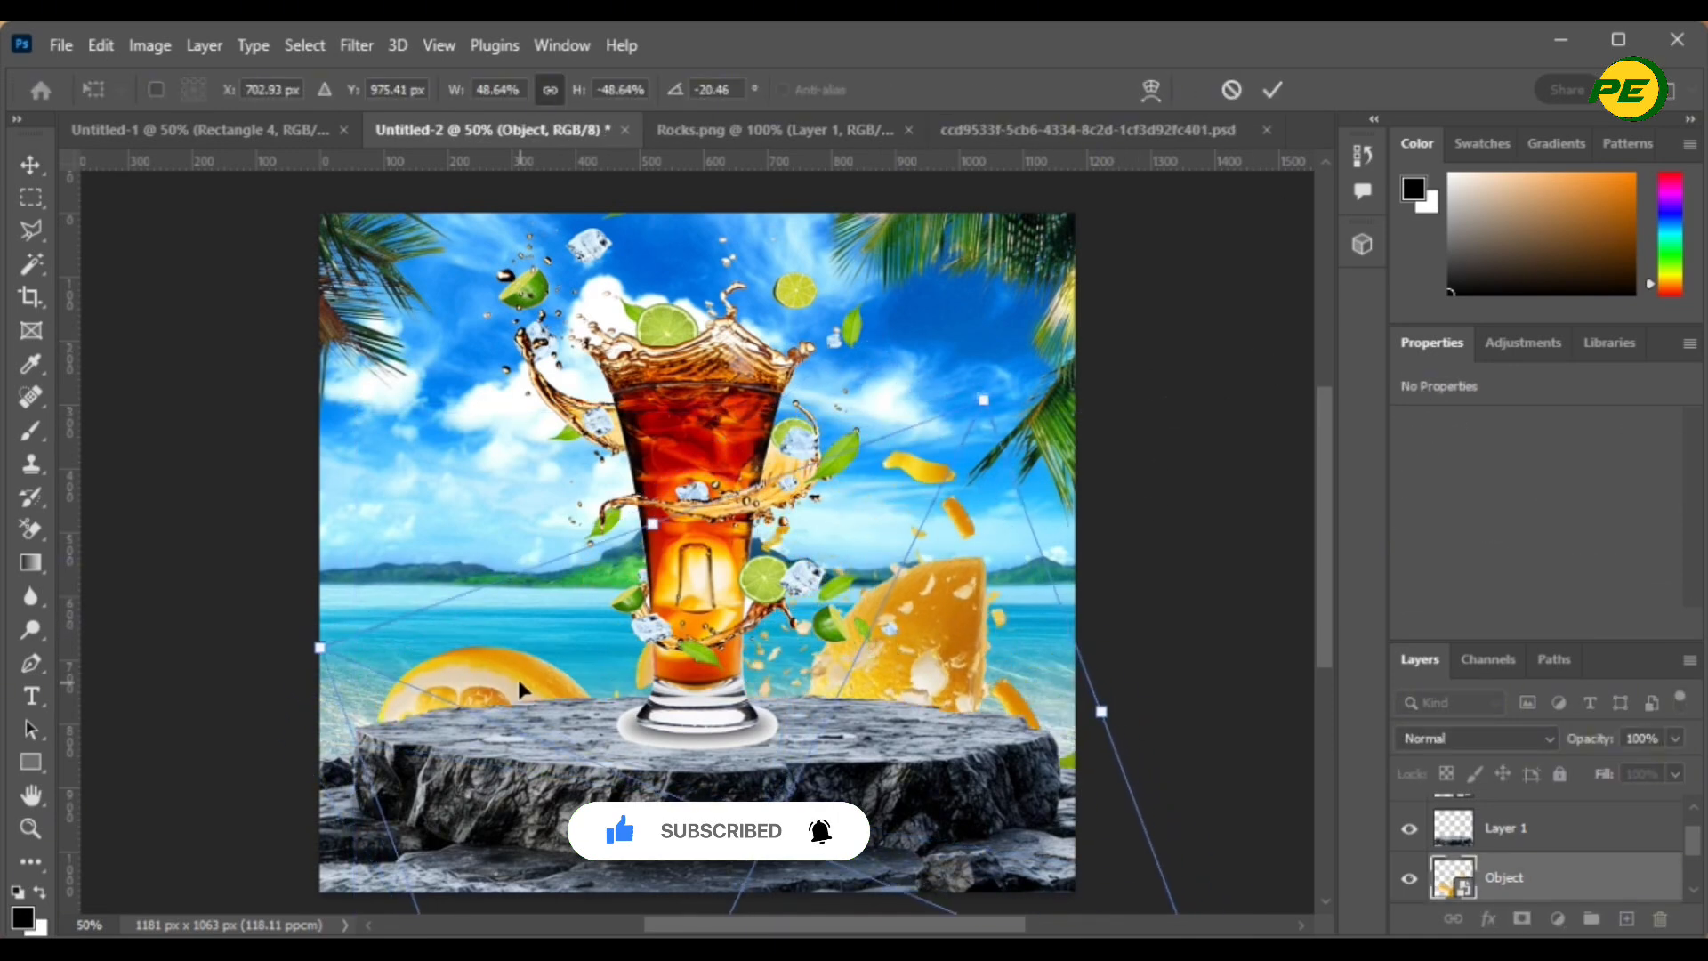
pyautogui.moveTo(525, 684)
pyautogui.mouseDown()
pyautogui.moveTo(491, 699)
pyautogui.moveTo(513, 711)
pyautogui.mouseUp()
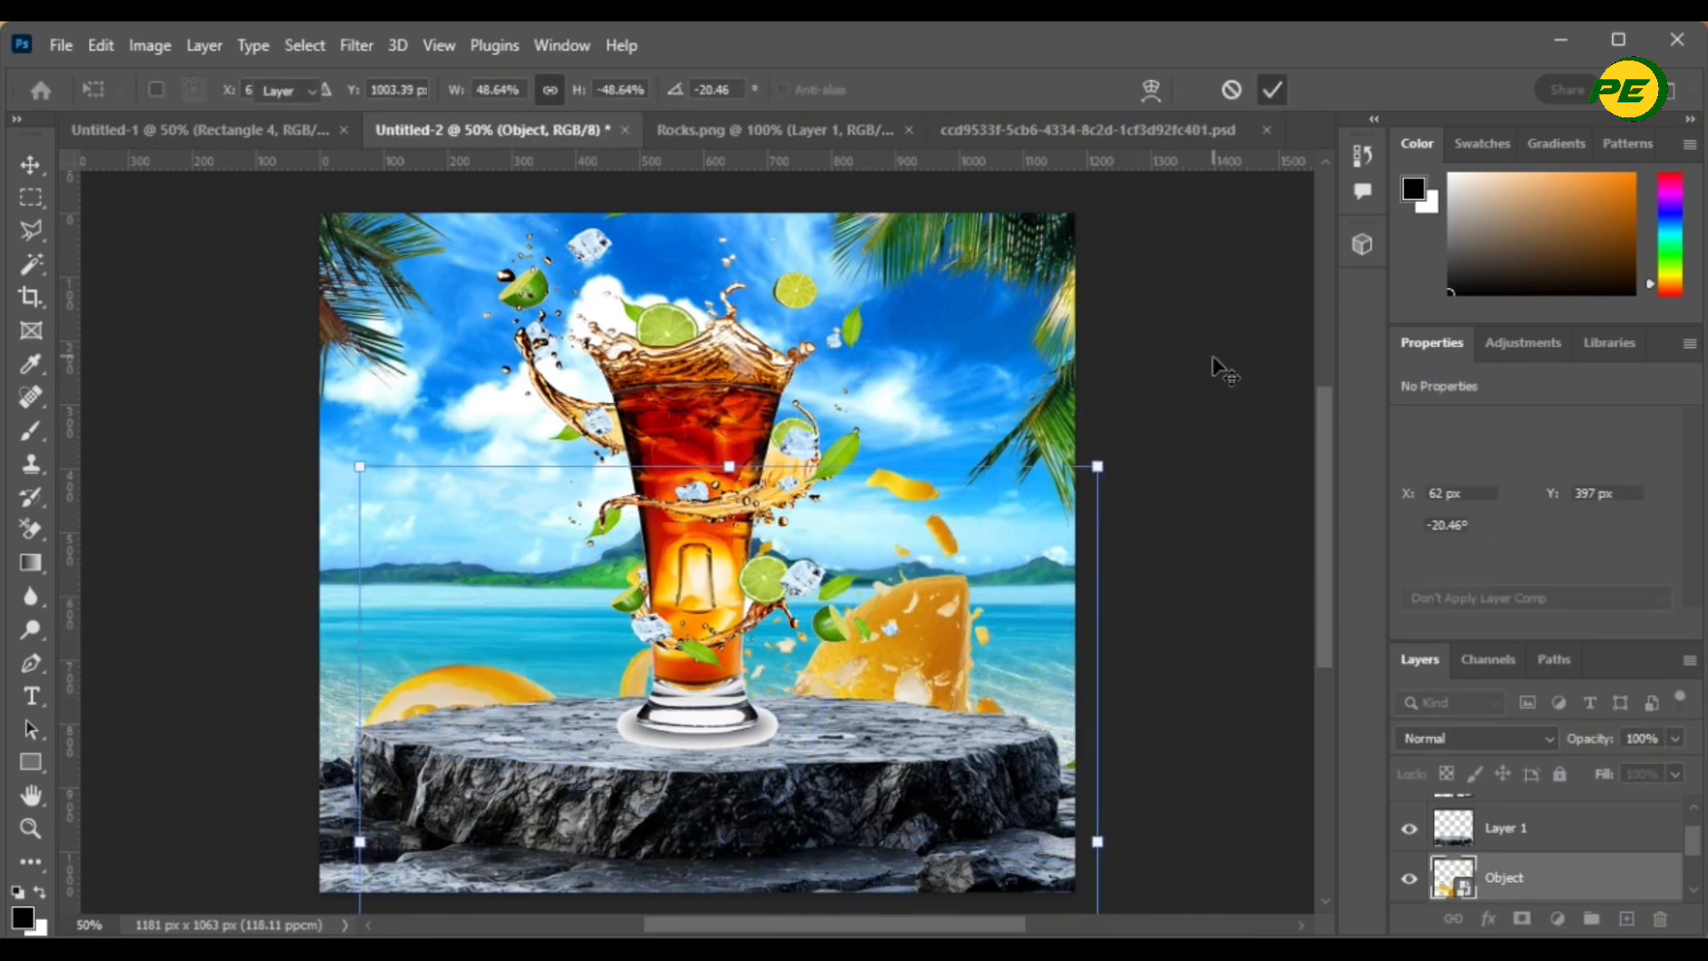
pyautogui.click(1188, 364)
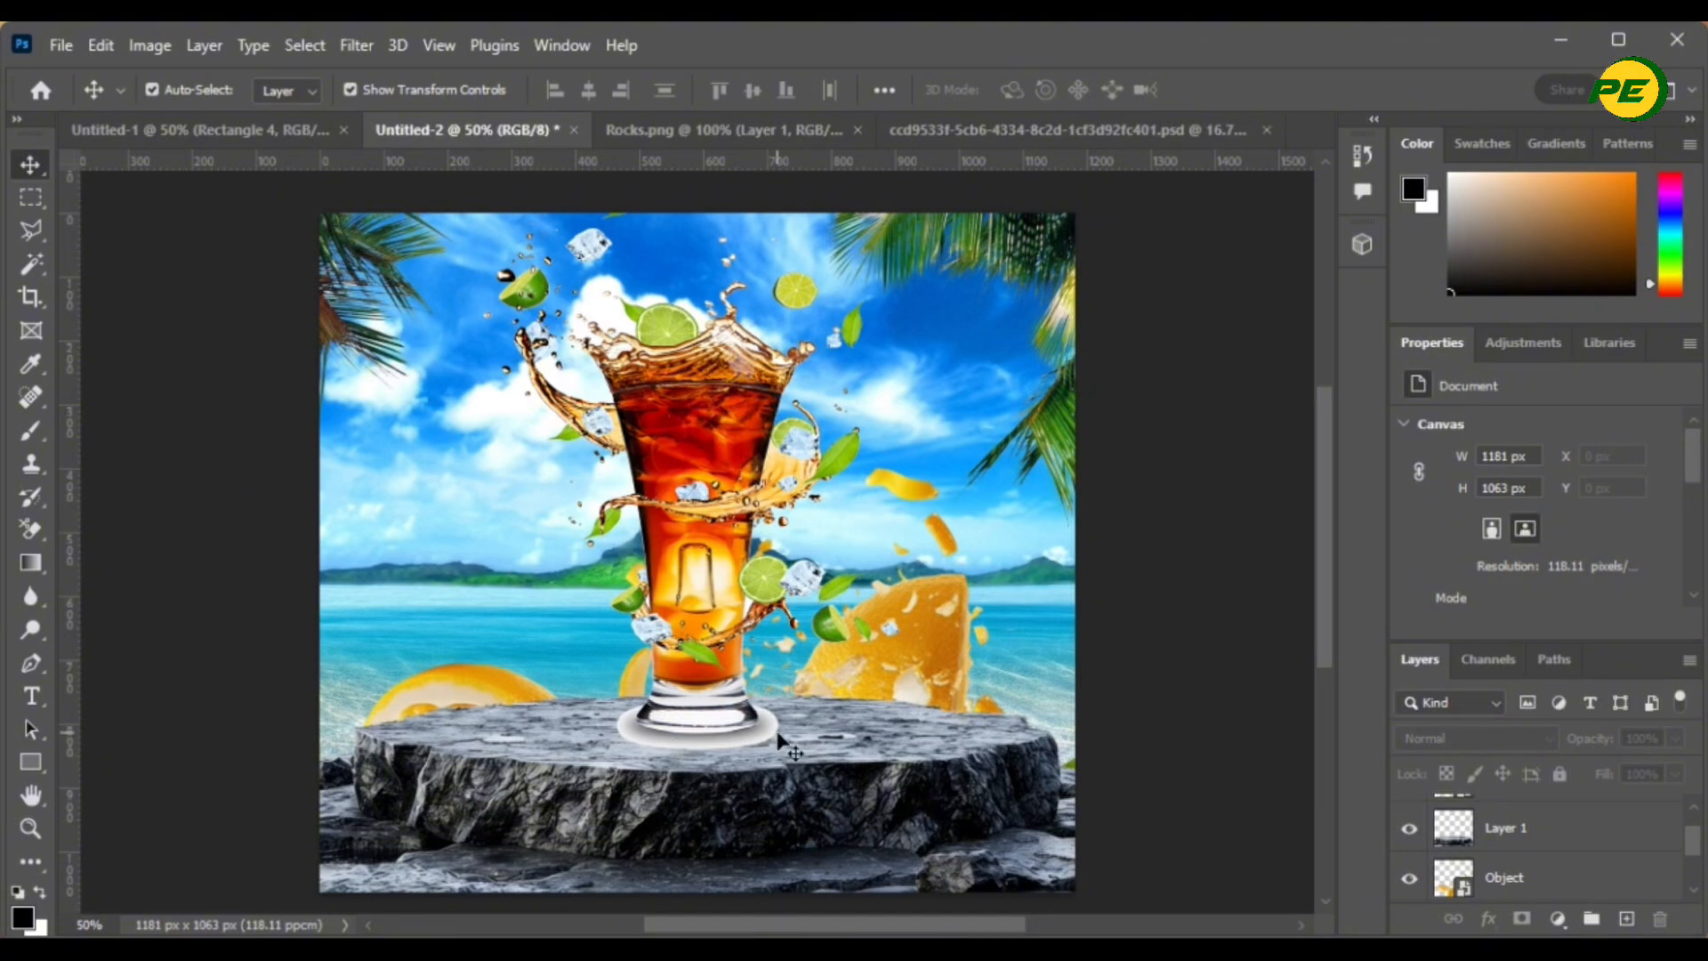
pyautogui.click(906, 633)
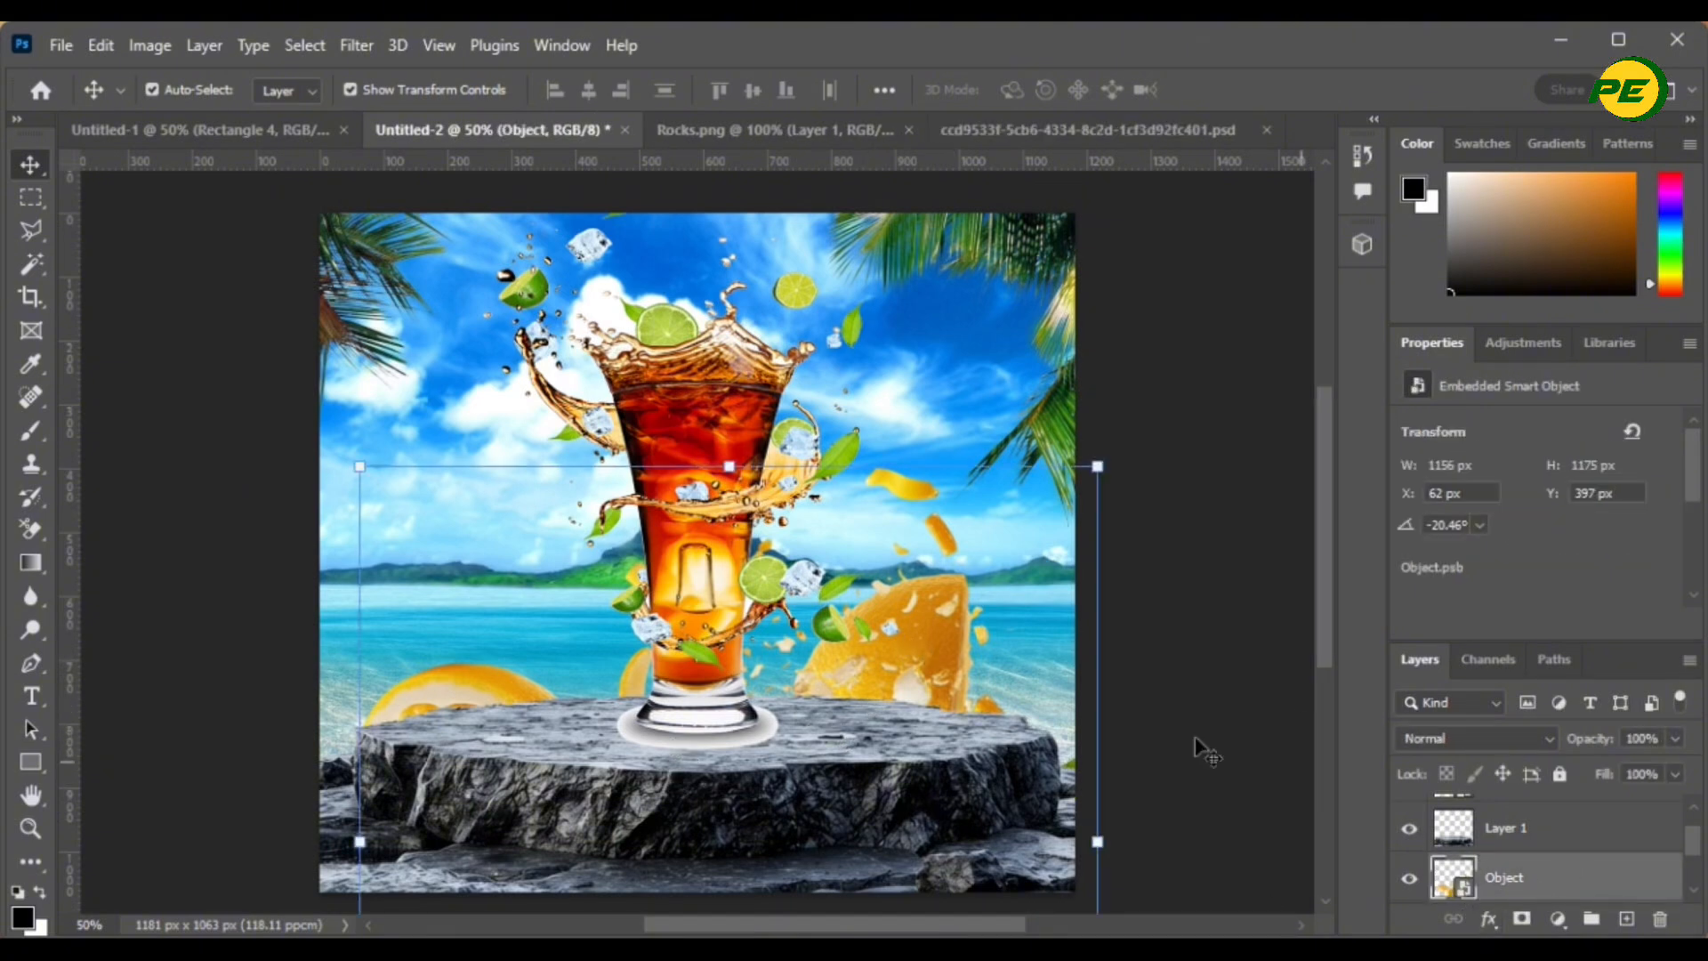
# - Apply a 0°, 30-pixel Motion Blur to the lemon Object layer, then deselect it
pyautogui.click(349, 53)
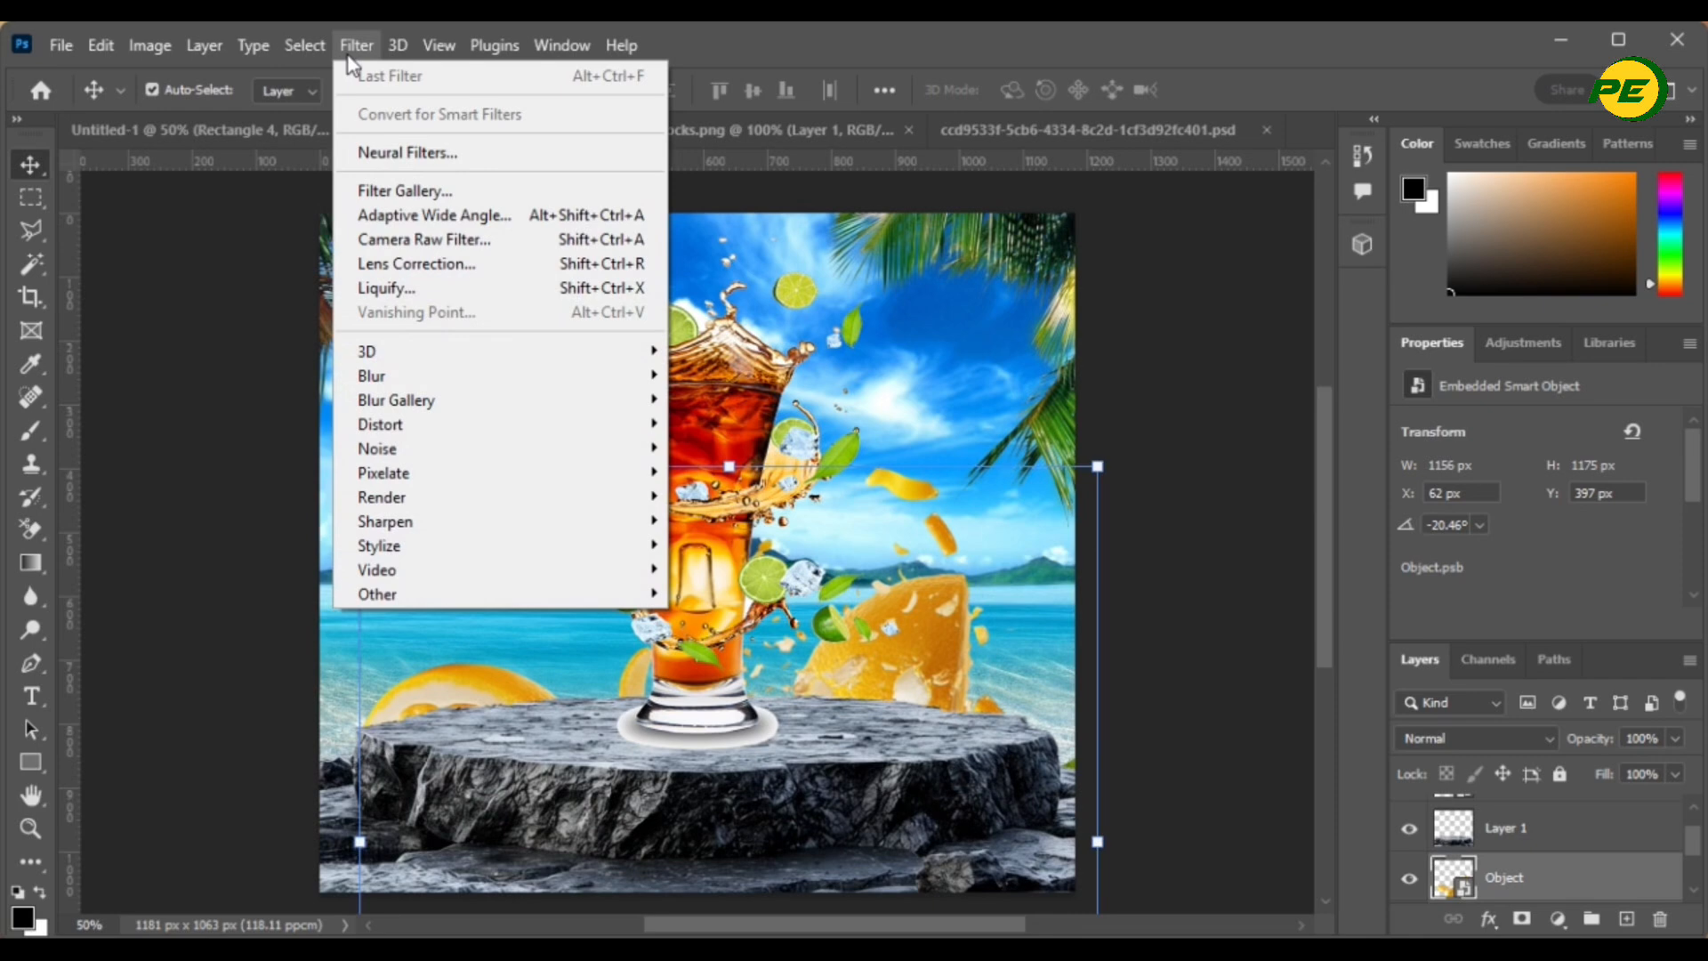
pyautogui.moveTo(449, 434)
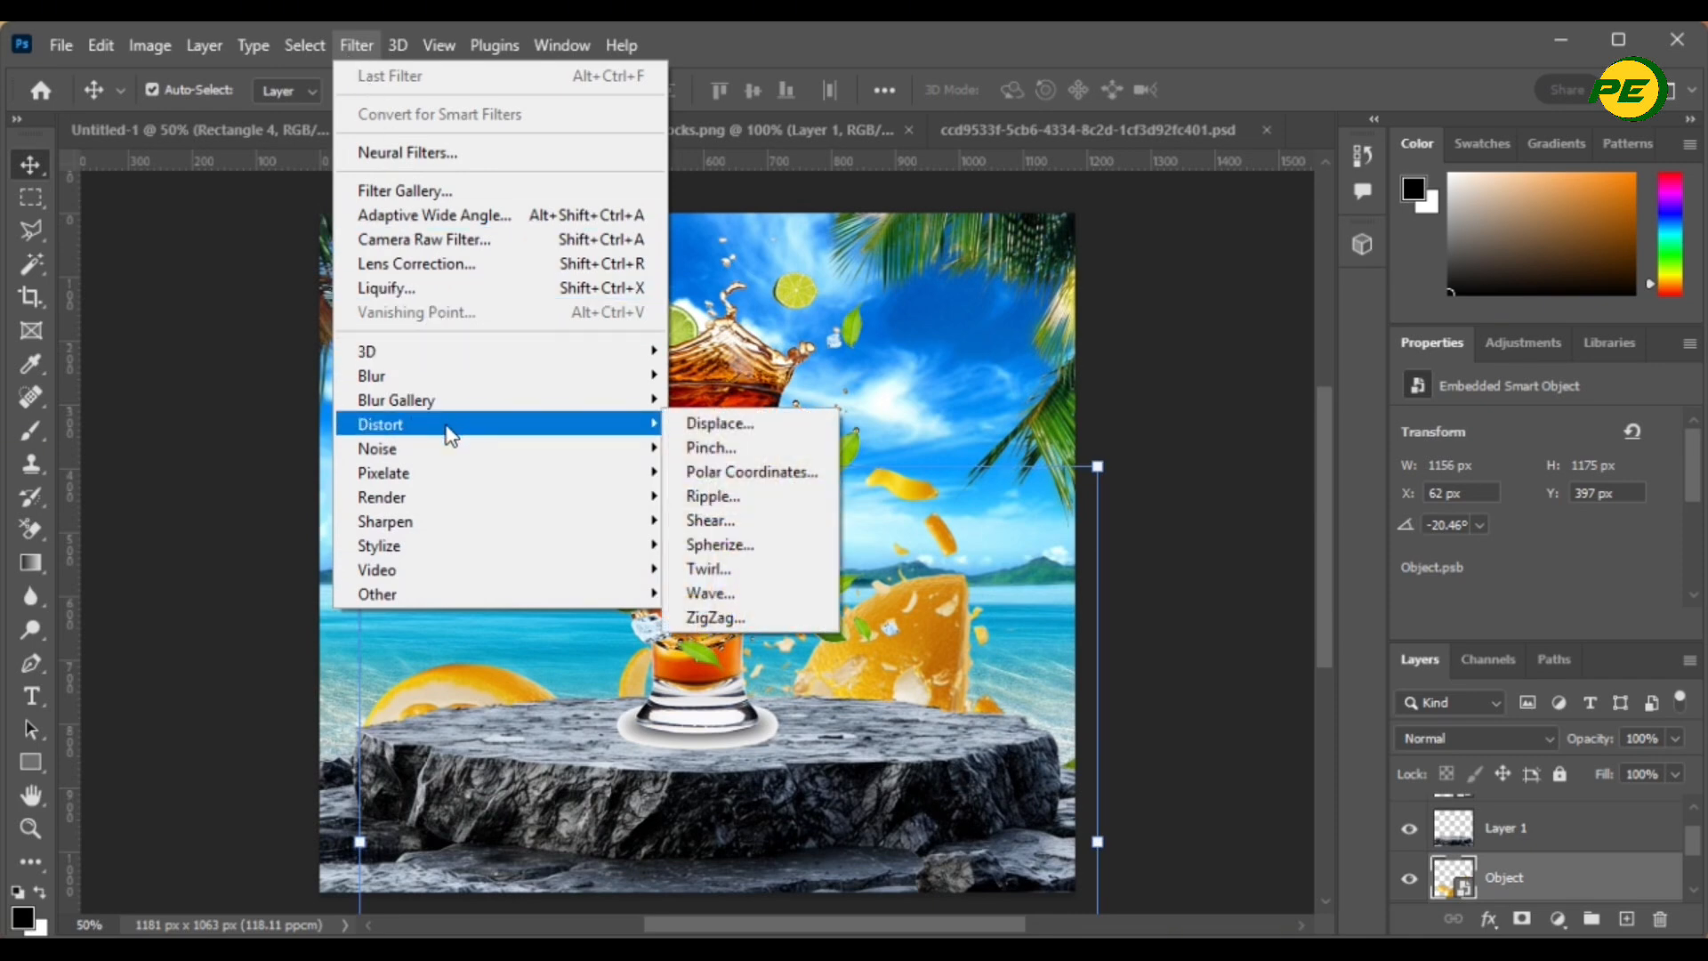
pyautogui.moveTo(436, 377)
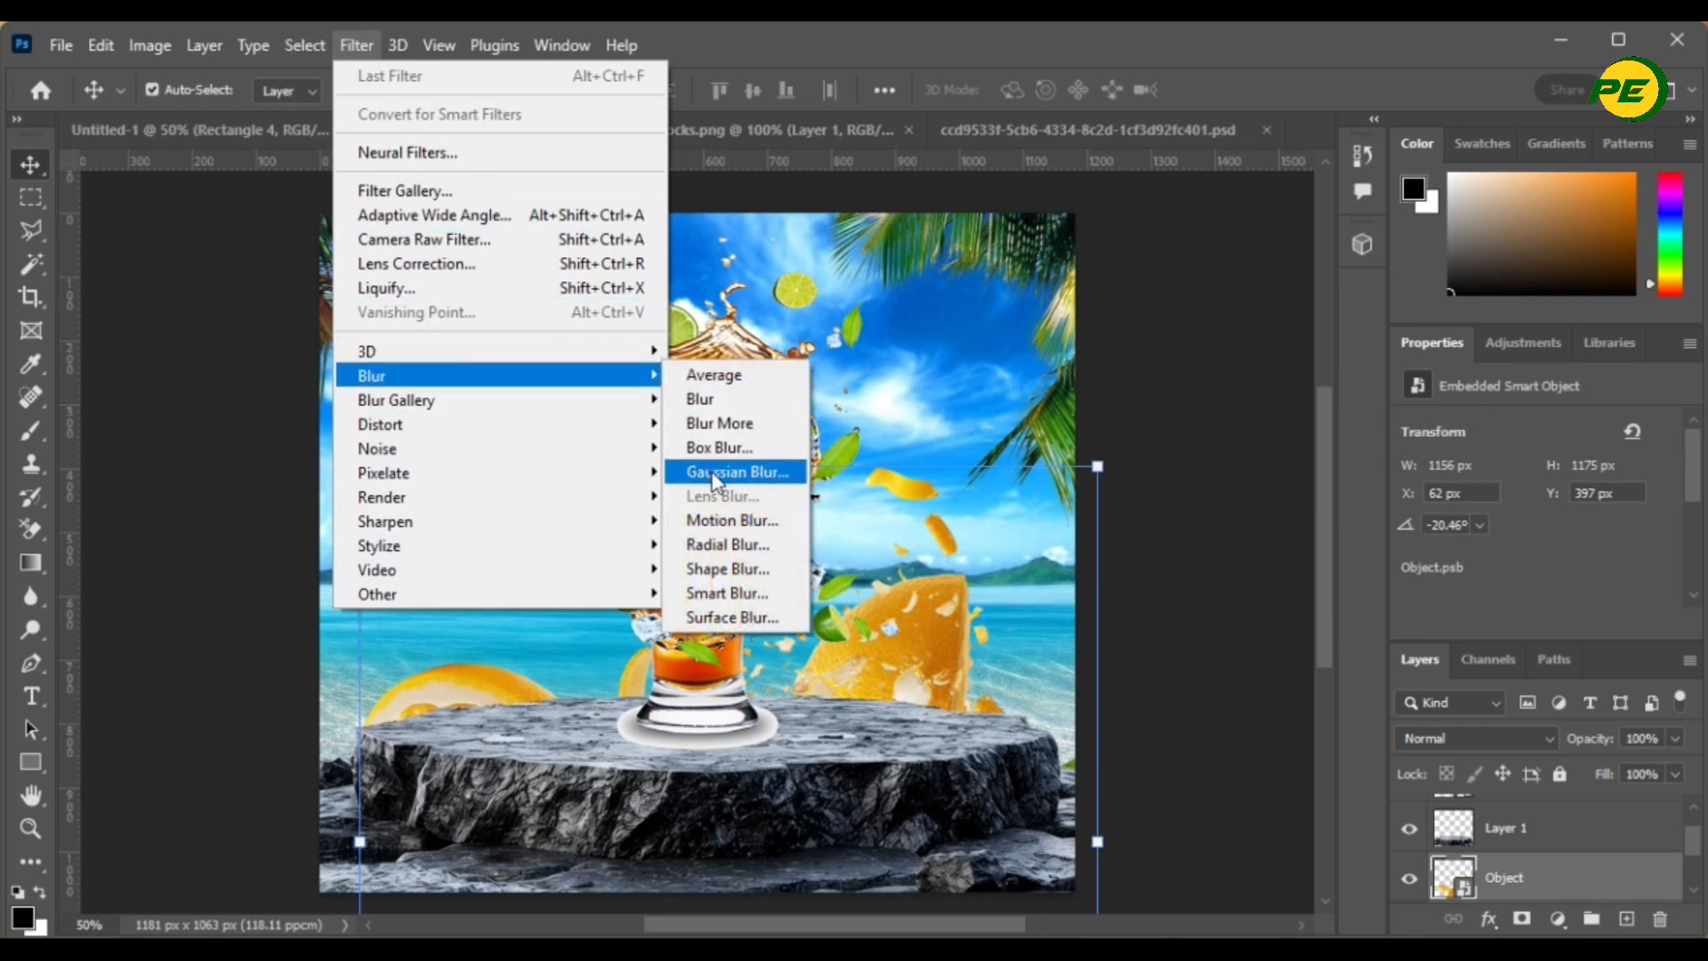
pyautogui.click(724, 521)
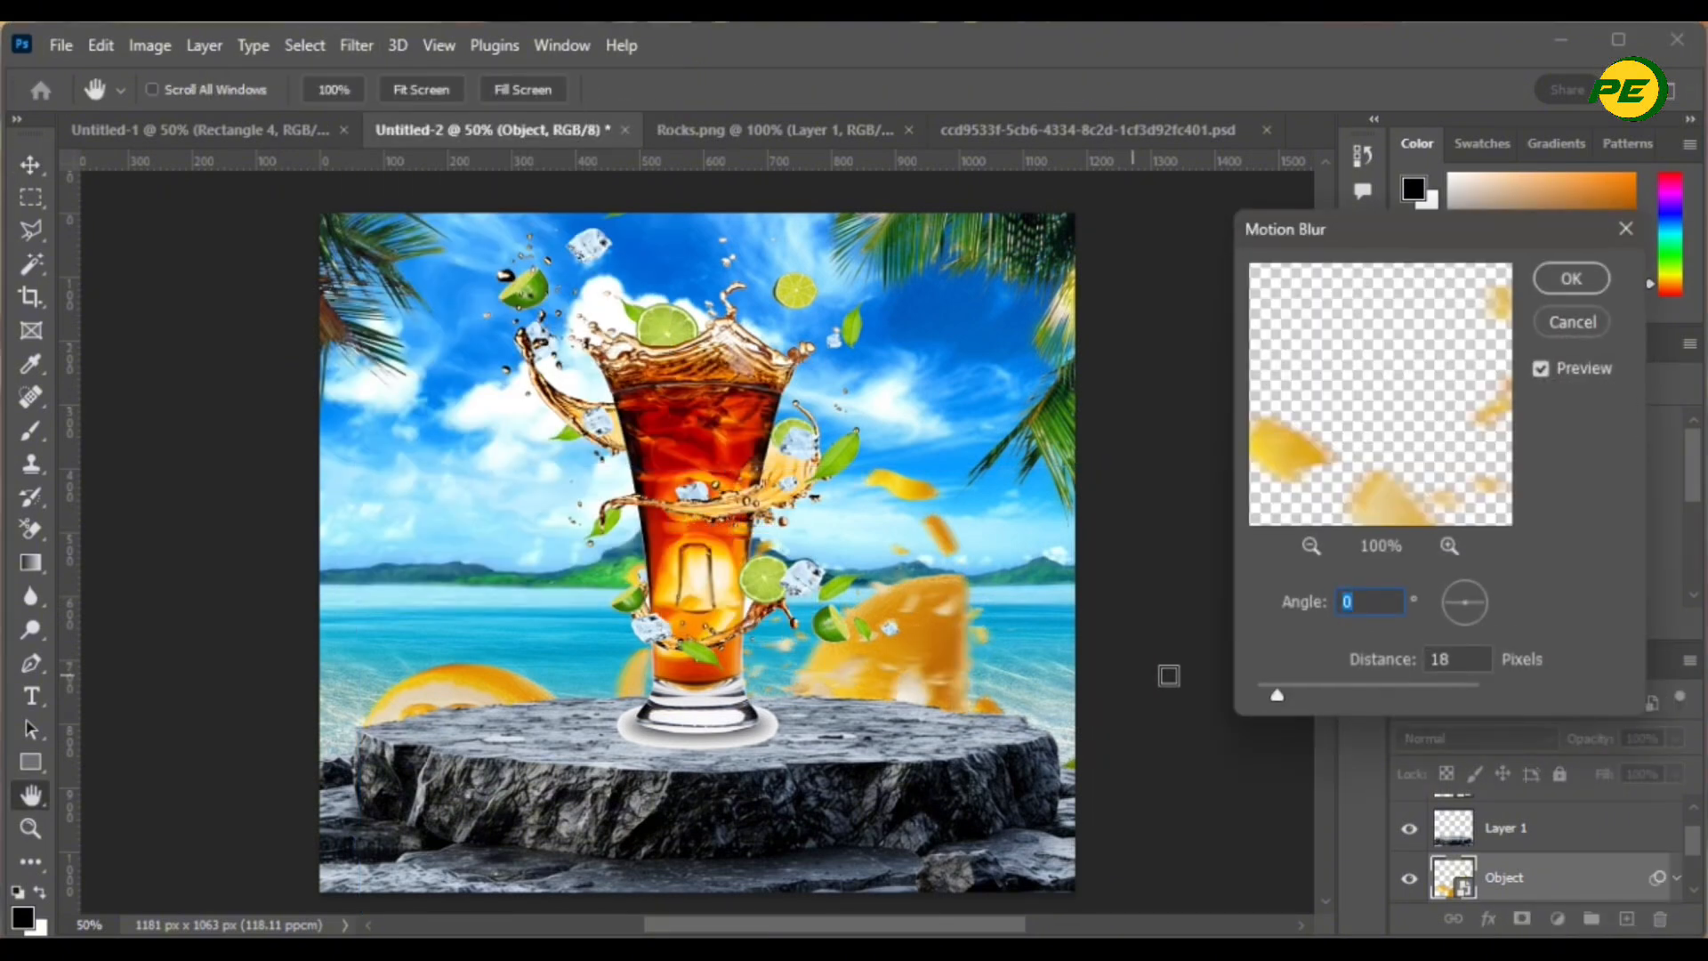
pyautogui.moveTo(1279, 700); pyautogui.dragTo(1294, 698)
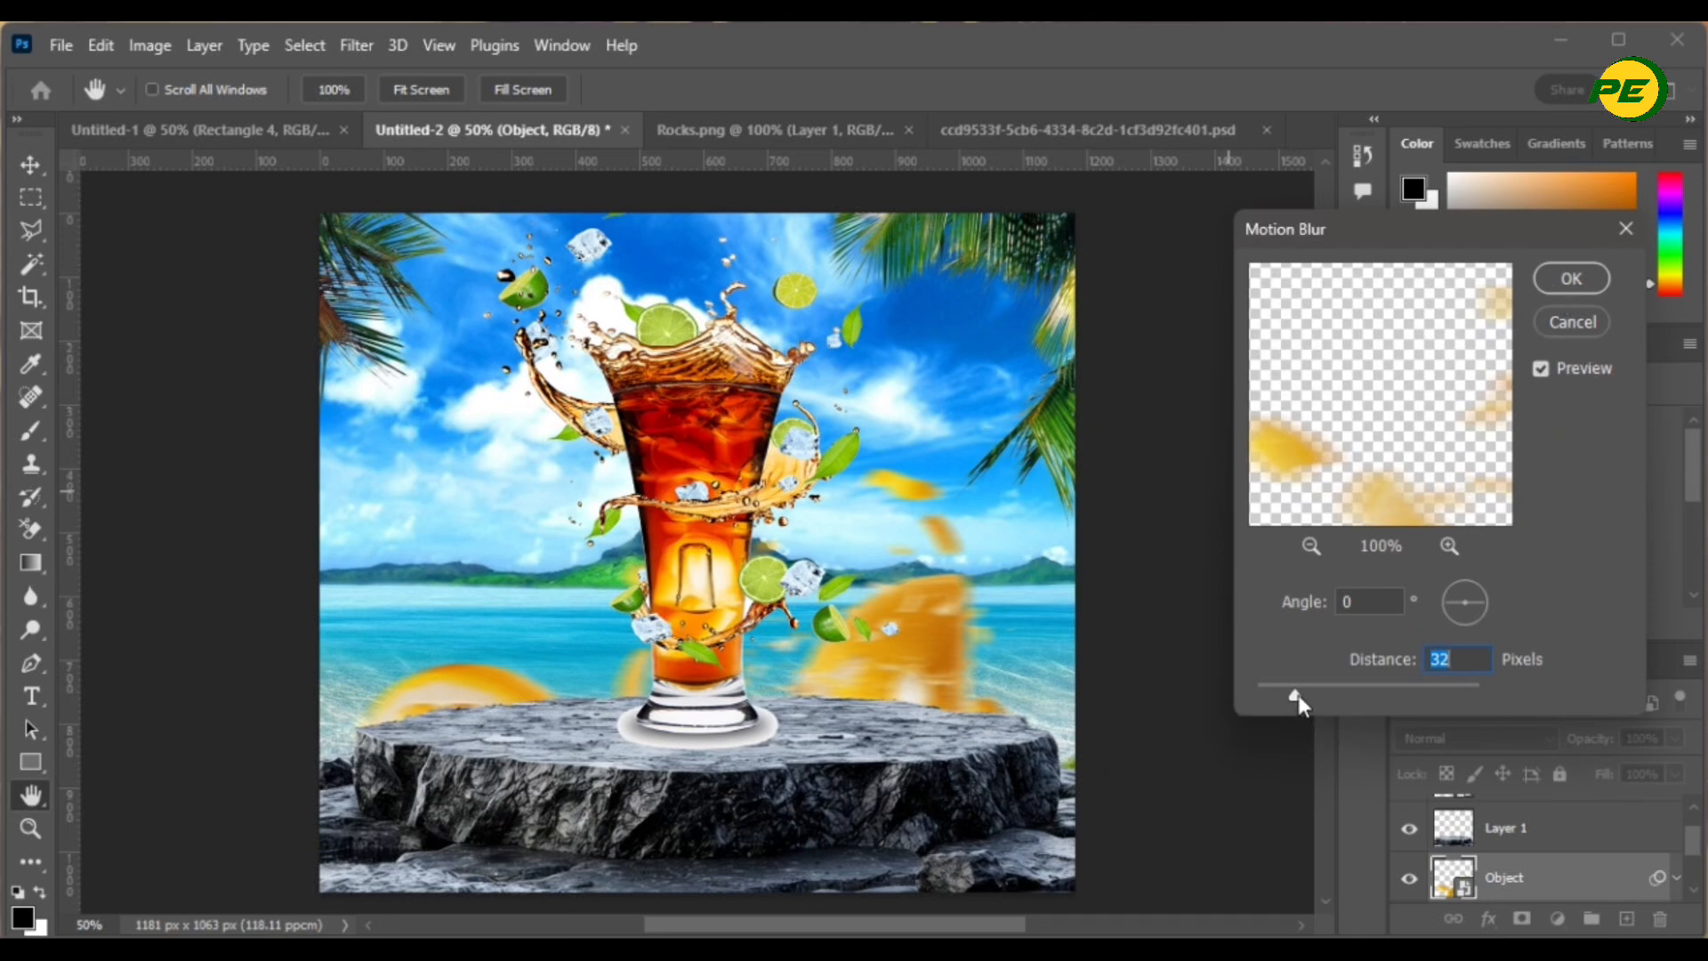
pyautogui.moveTo(1297, 696); pyautogui.dragTo(1300, 698)
pyautogui.click(1572, 281)
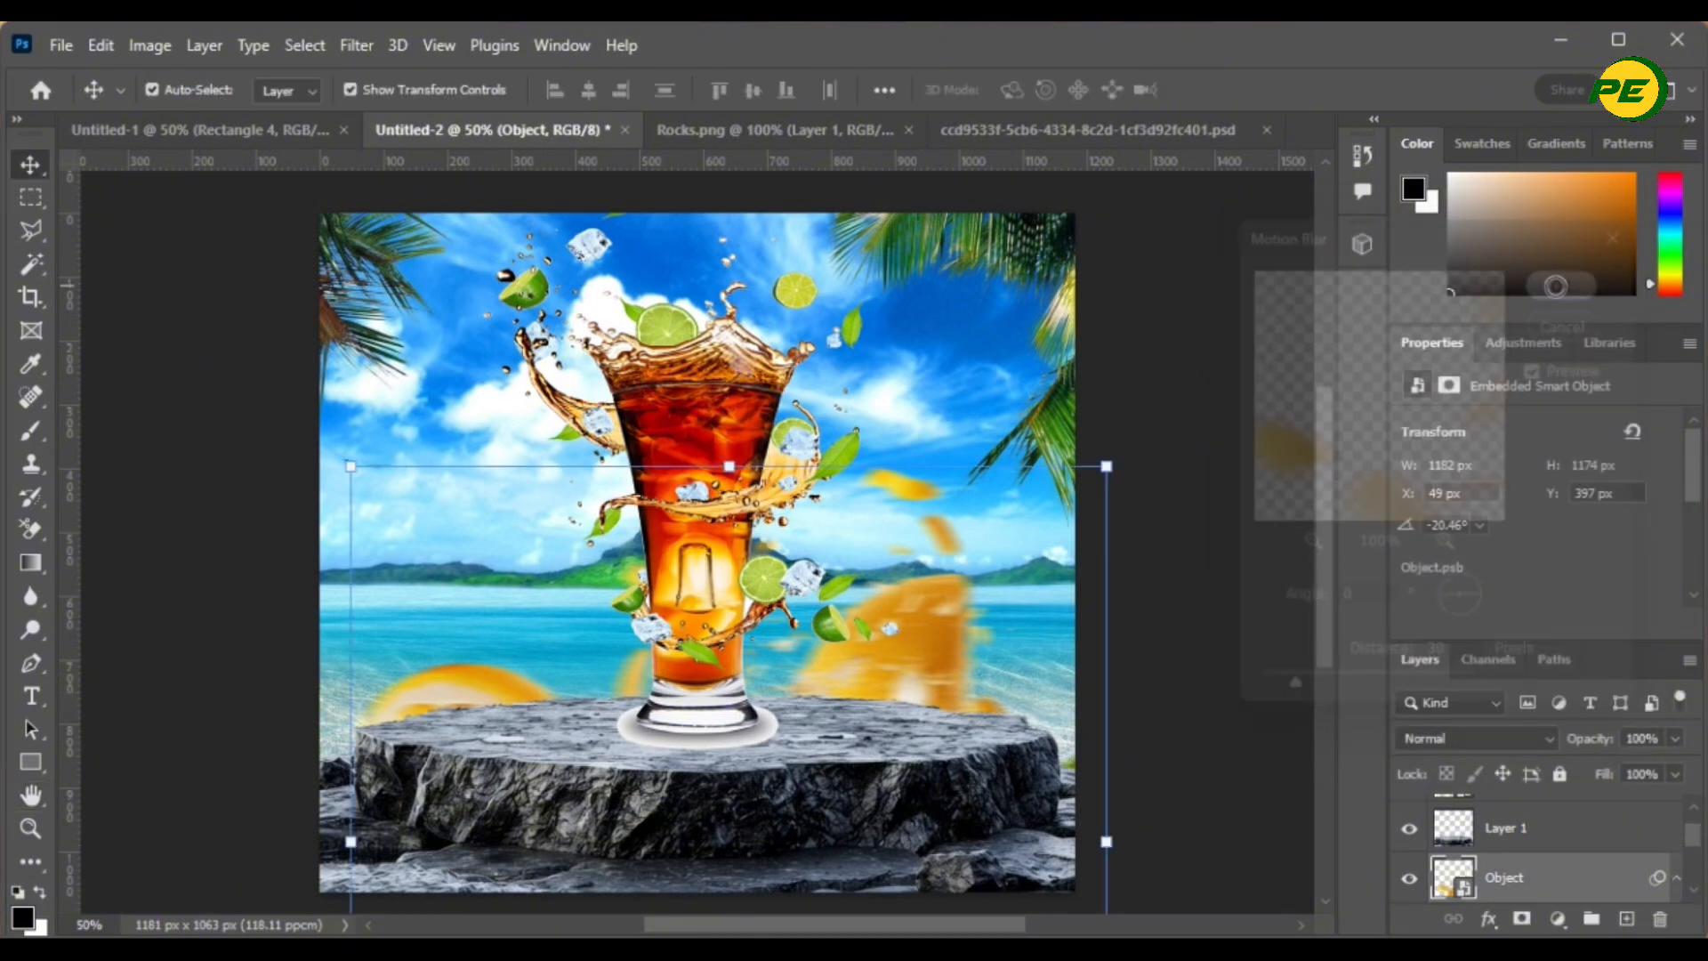
pyautogui.click(1276, 593)
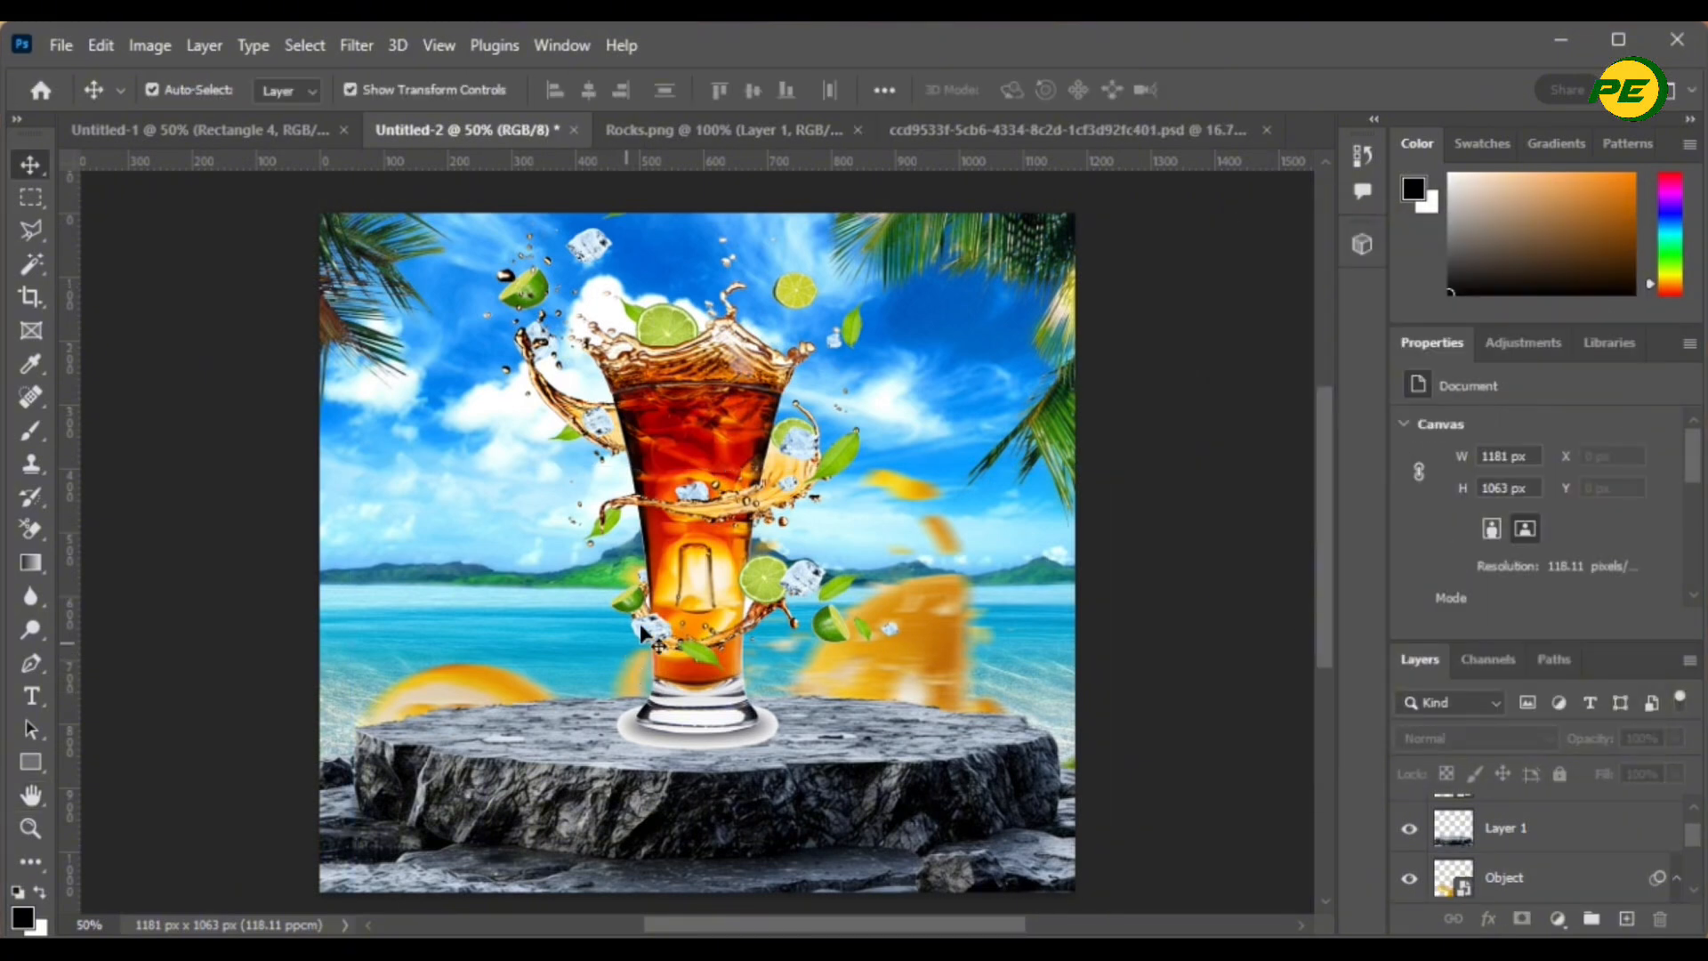
# - Open Leaf.png from the source images folder
pyautogui.moveTo(684, 591)
pyautogui.mouseDown()
pyautogui.moveTo(711, 589)
pyautogui.moveTo(696, 589)
pyautogui.mouseUp()
pyautogui.moveTo(823, 943)
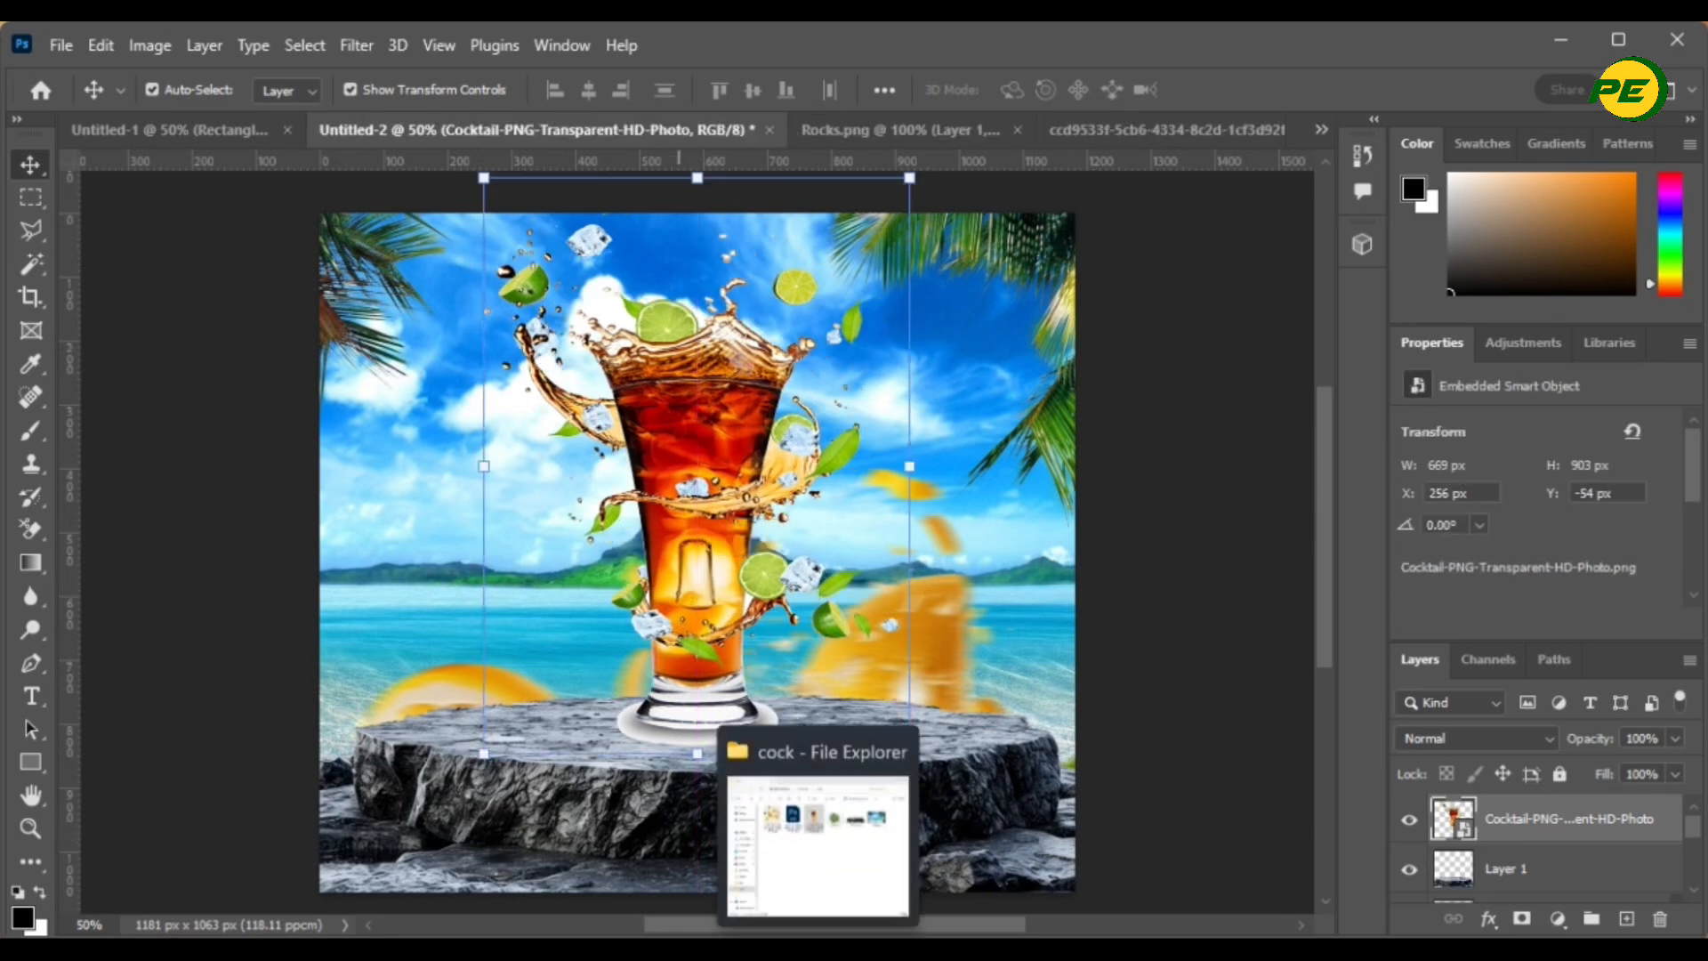
pyautogui.click(823, 889)
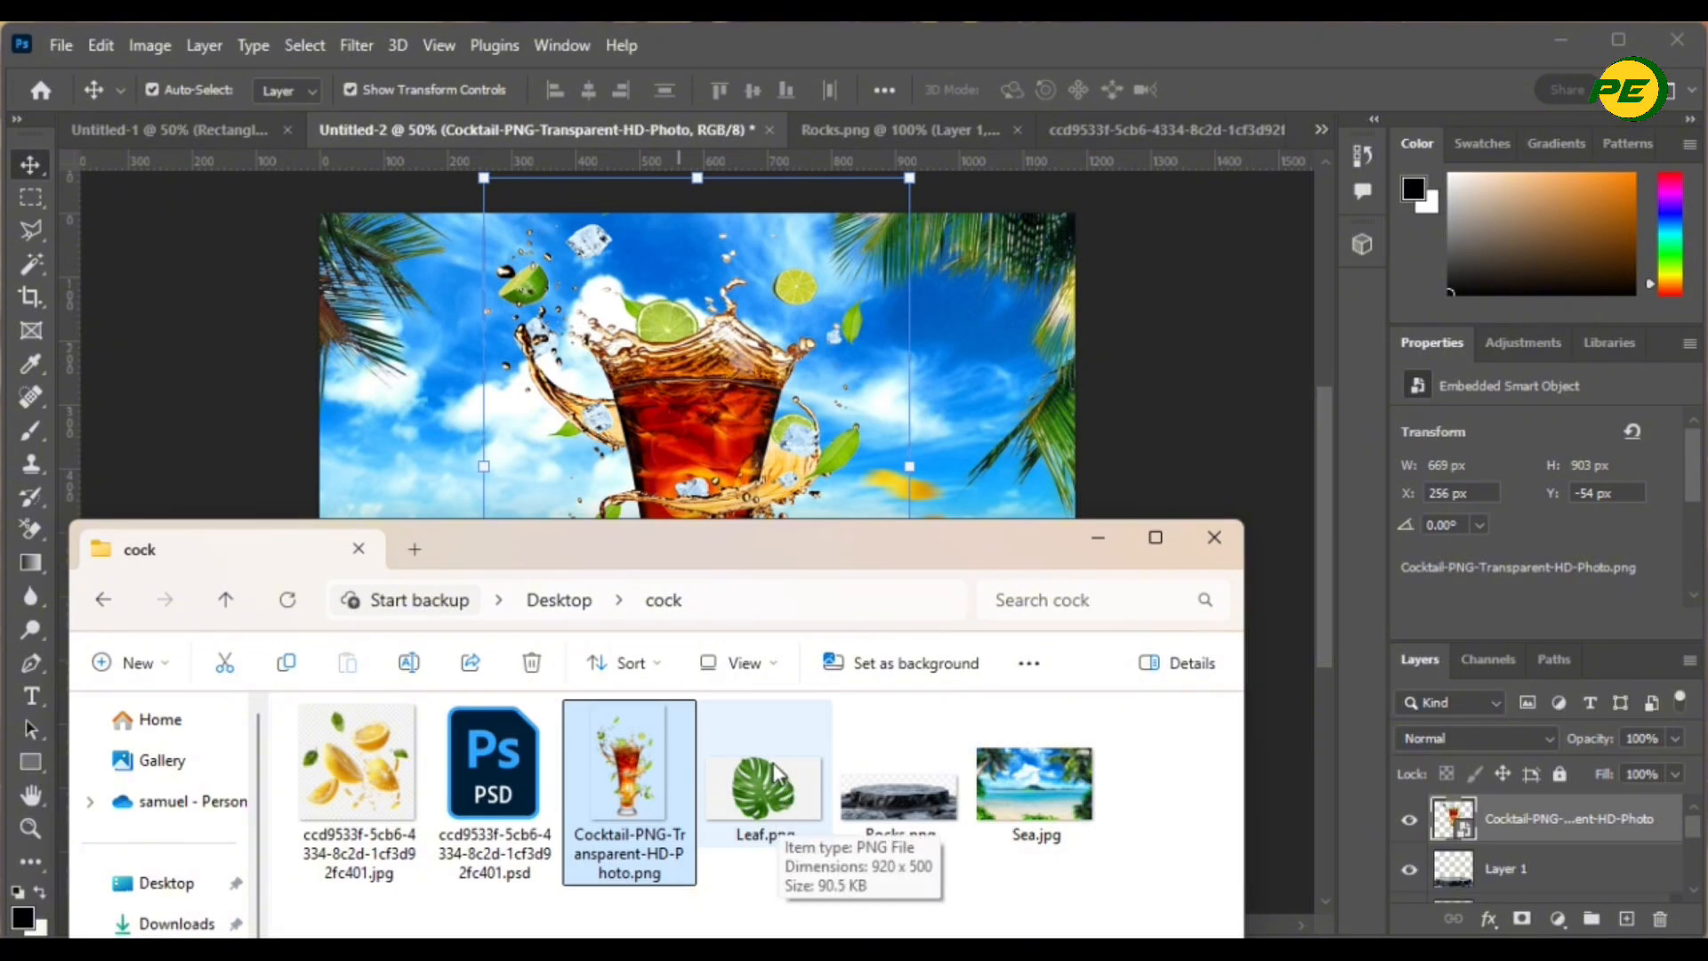
pyautogui.click(1232, 536)
pyautogui.click(62, 45)
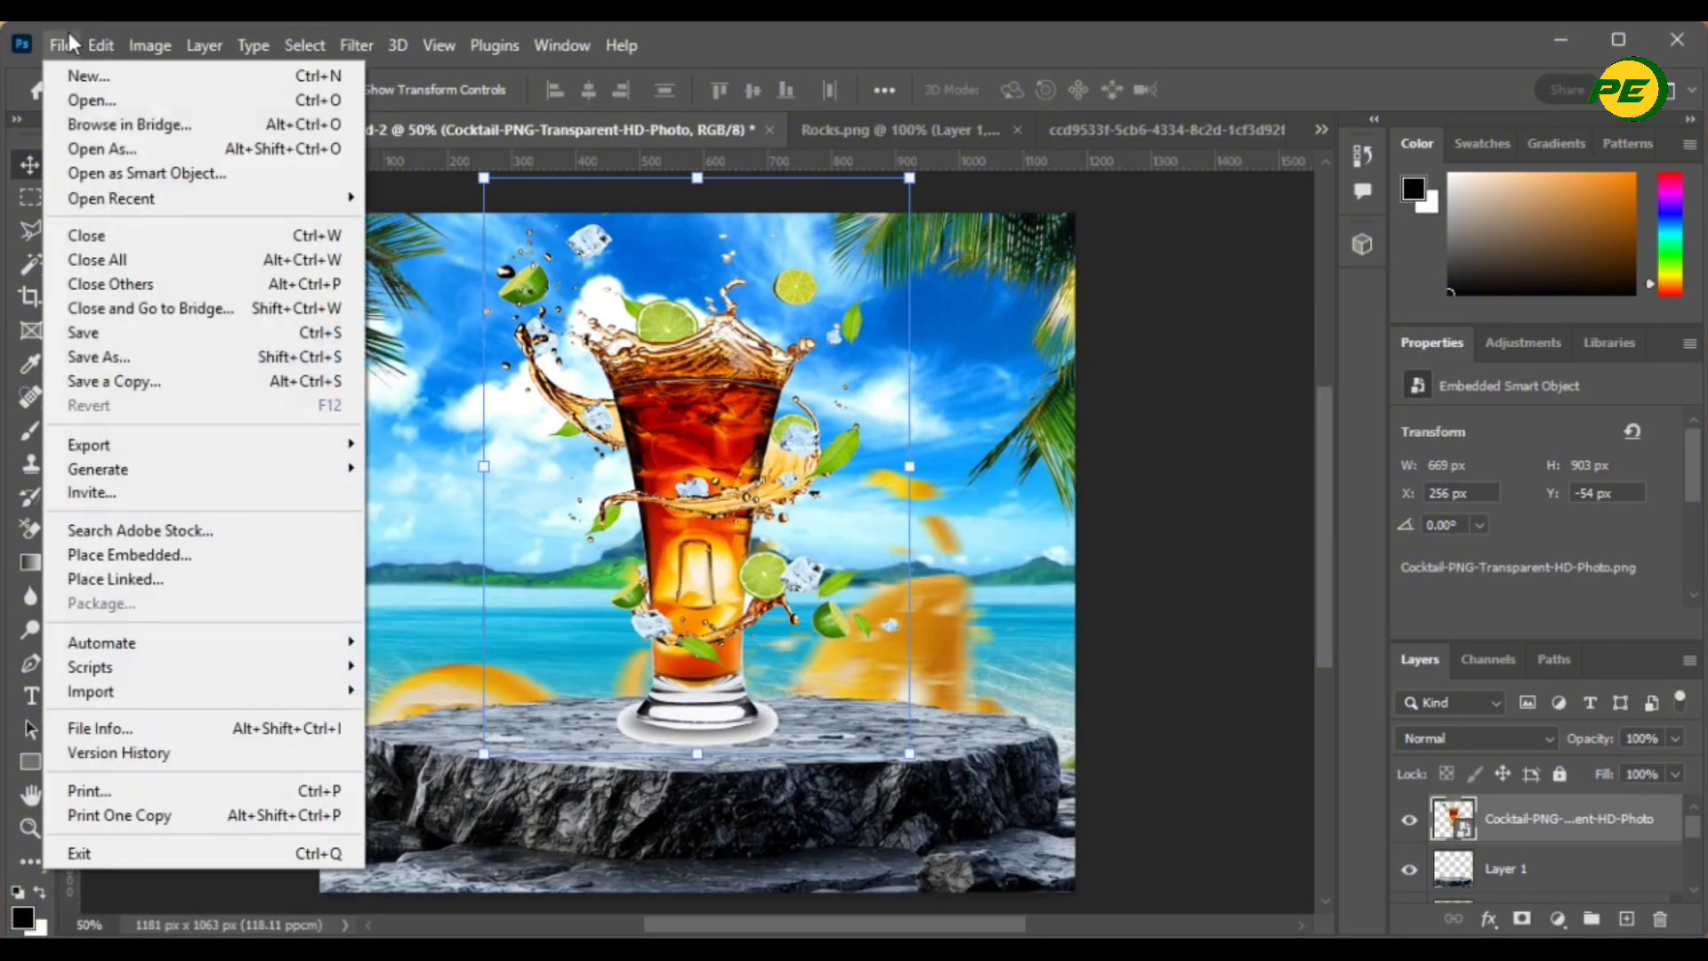
pyautogui.click(89, 99)
pyautogui.doubleClick(717, 295)
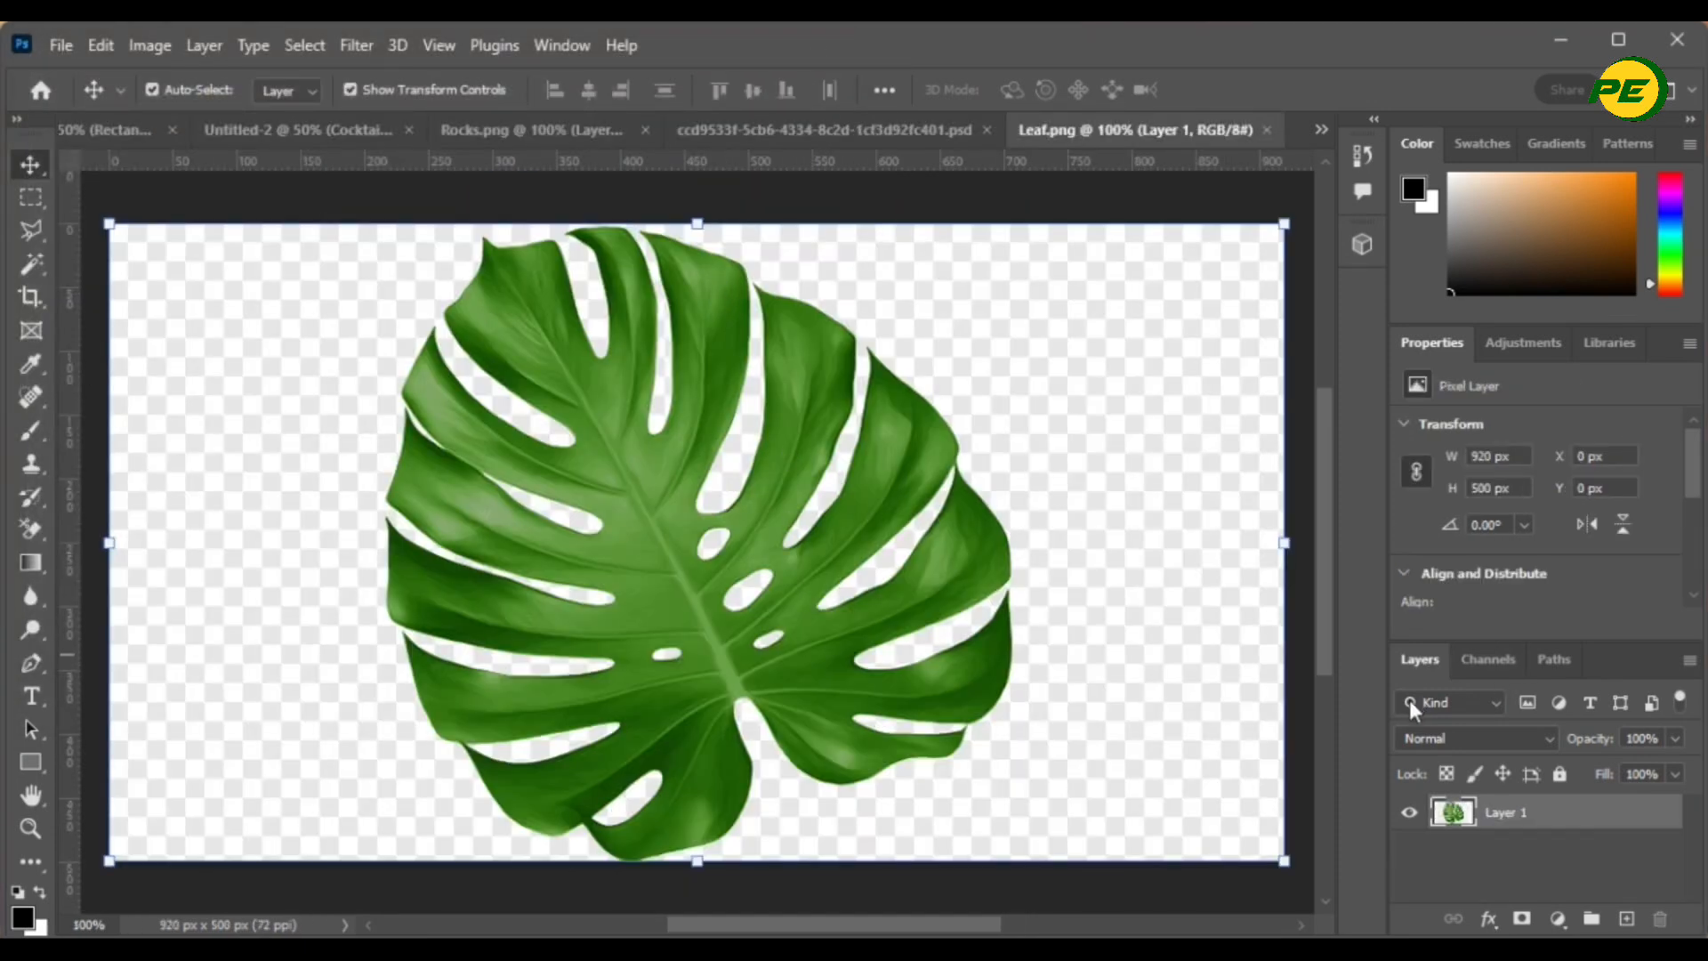
# - Use the Magic Wand to delete the whitish background, leaf holes and bottom-left strip
pyautogui.click(31, 266)
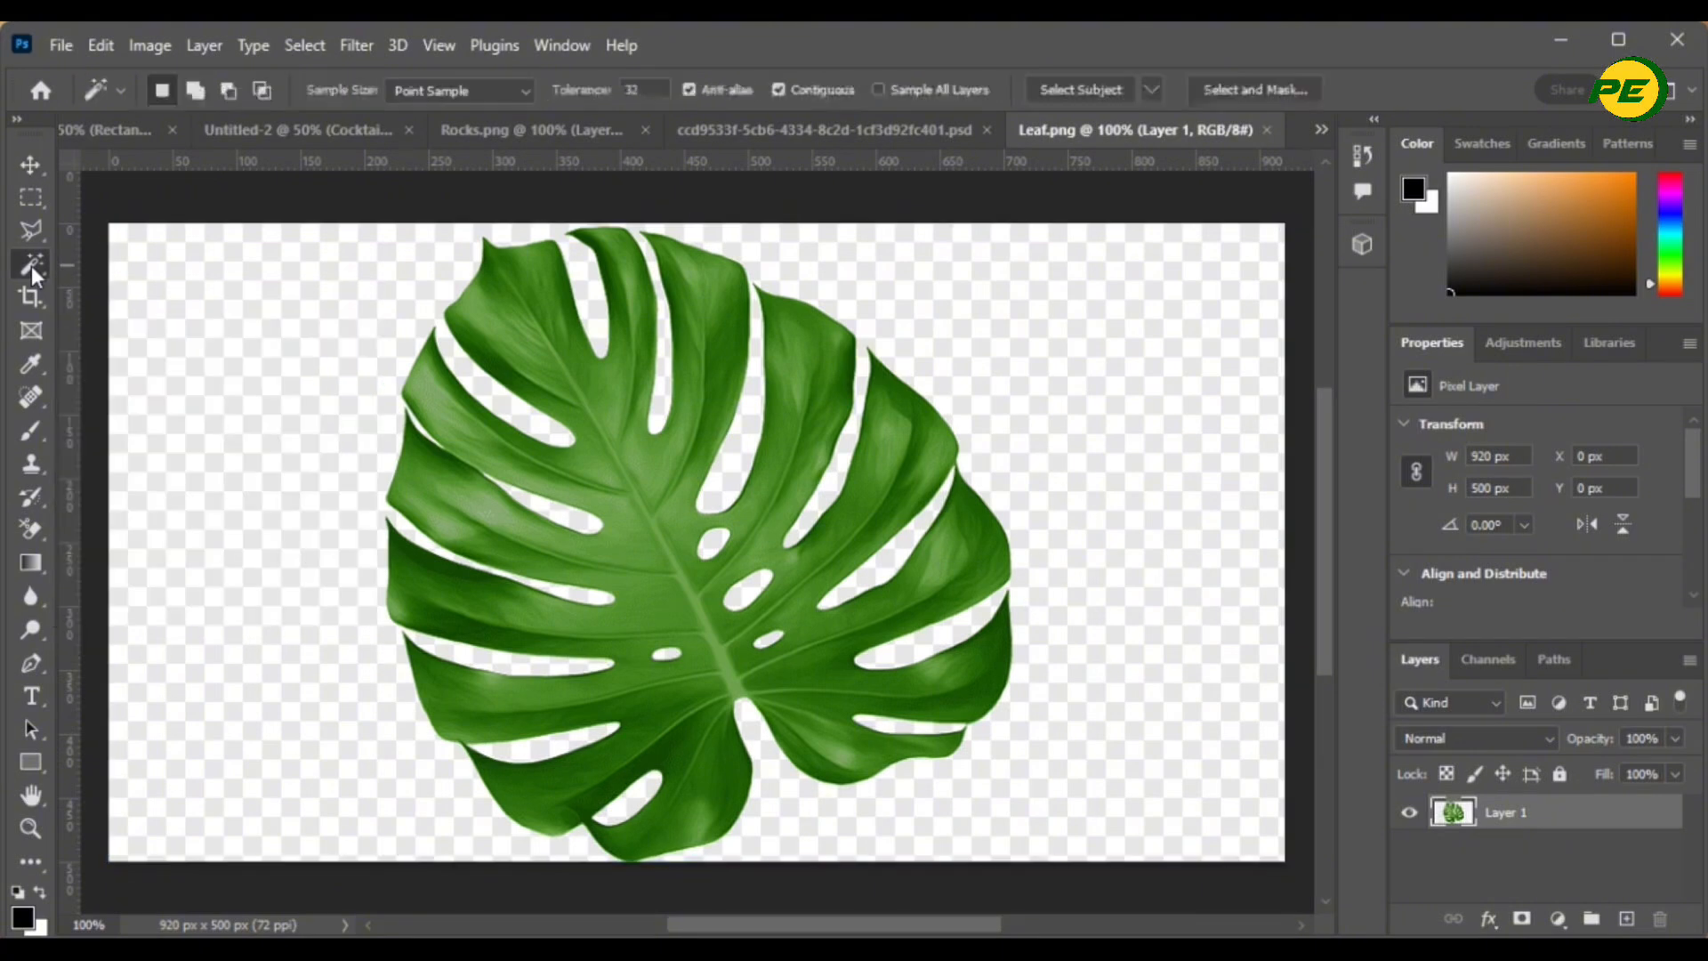
pyautogui.click(1077, 329)
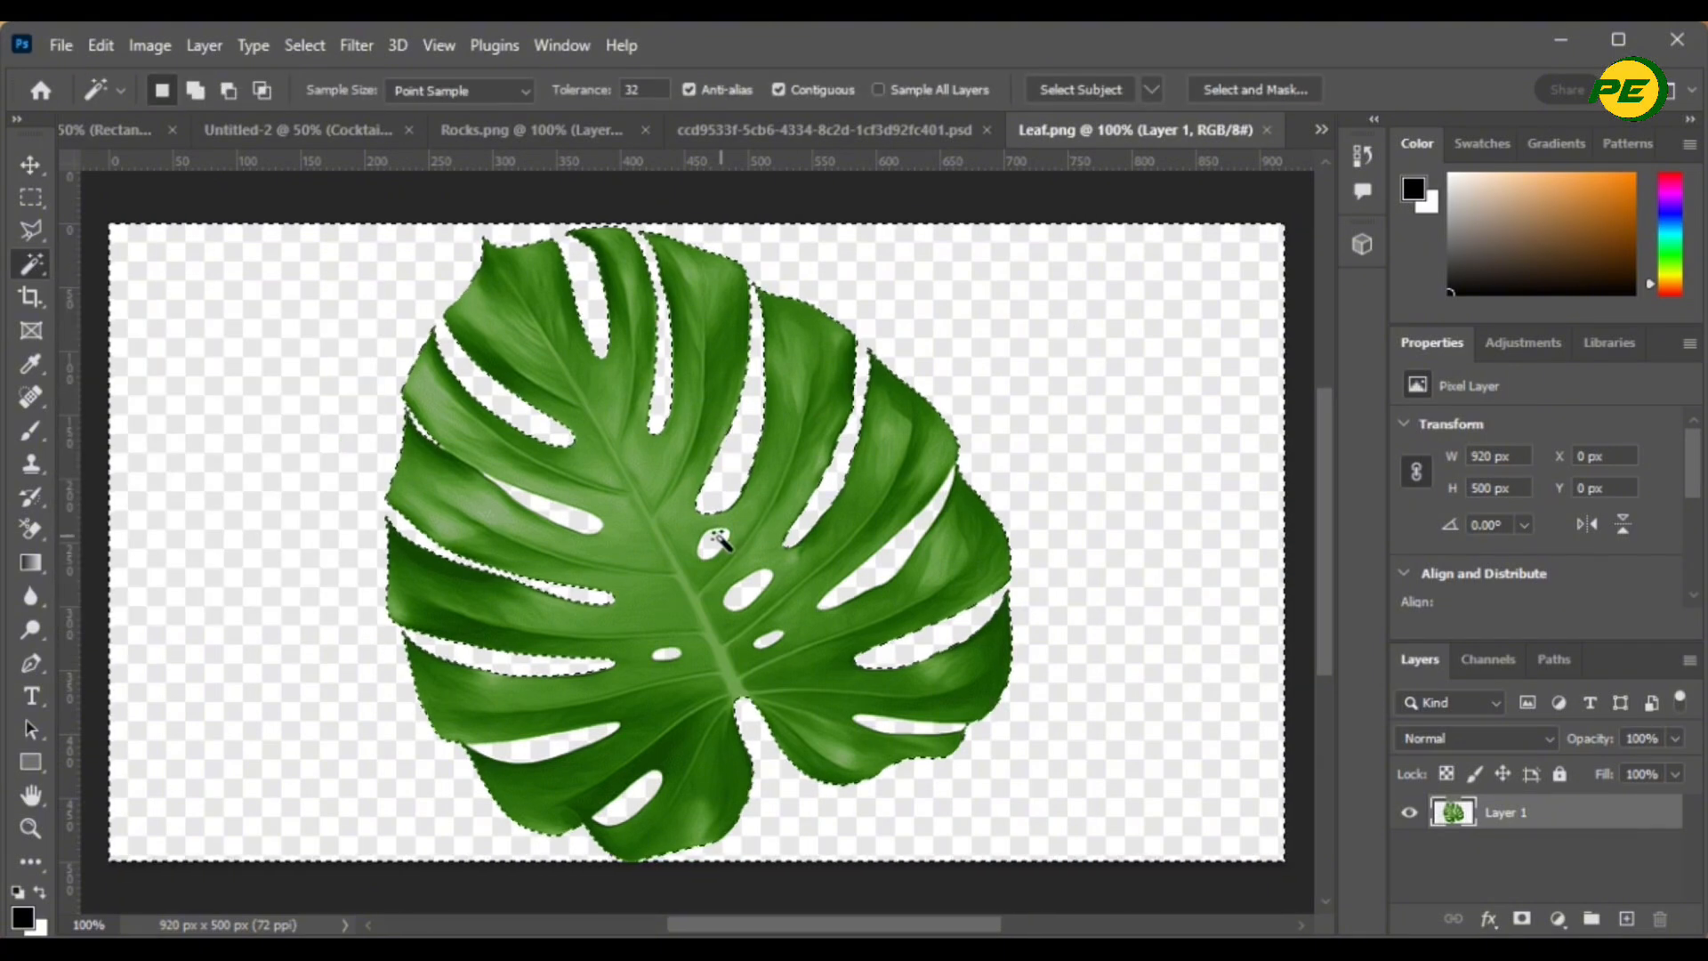
pyautogui.press('Delete')
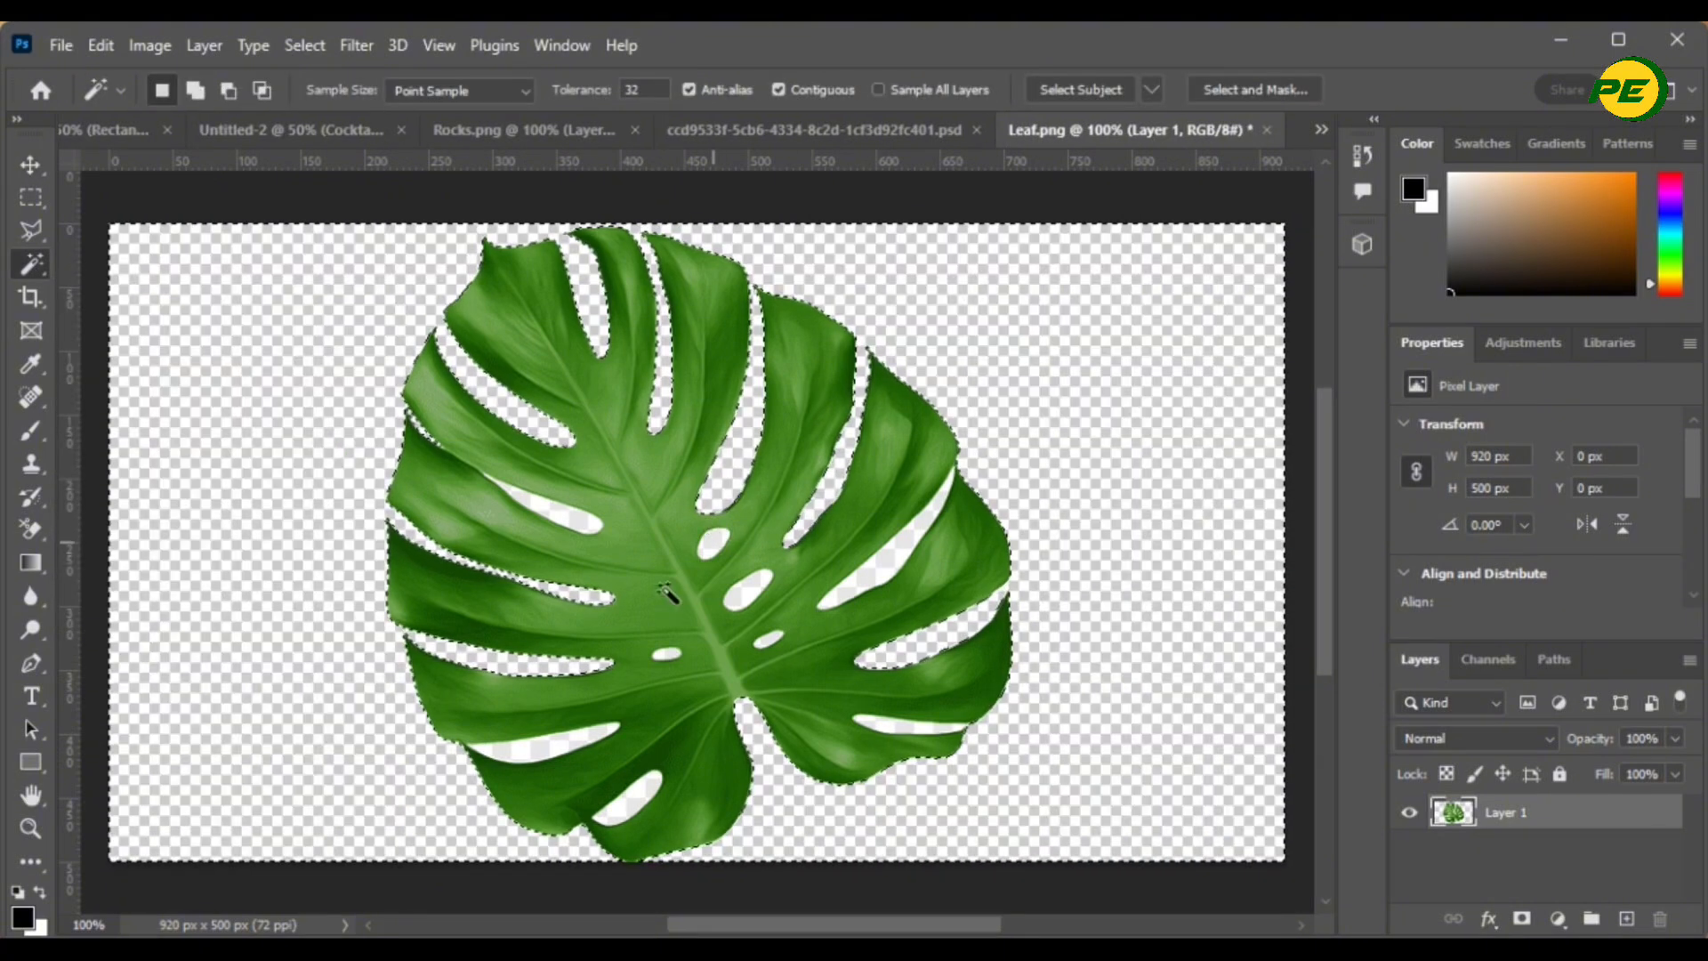
pyautogui.click(576, 514)
pyautogui.click(712, 541)
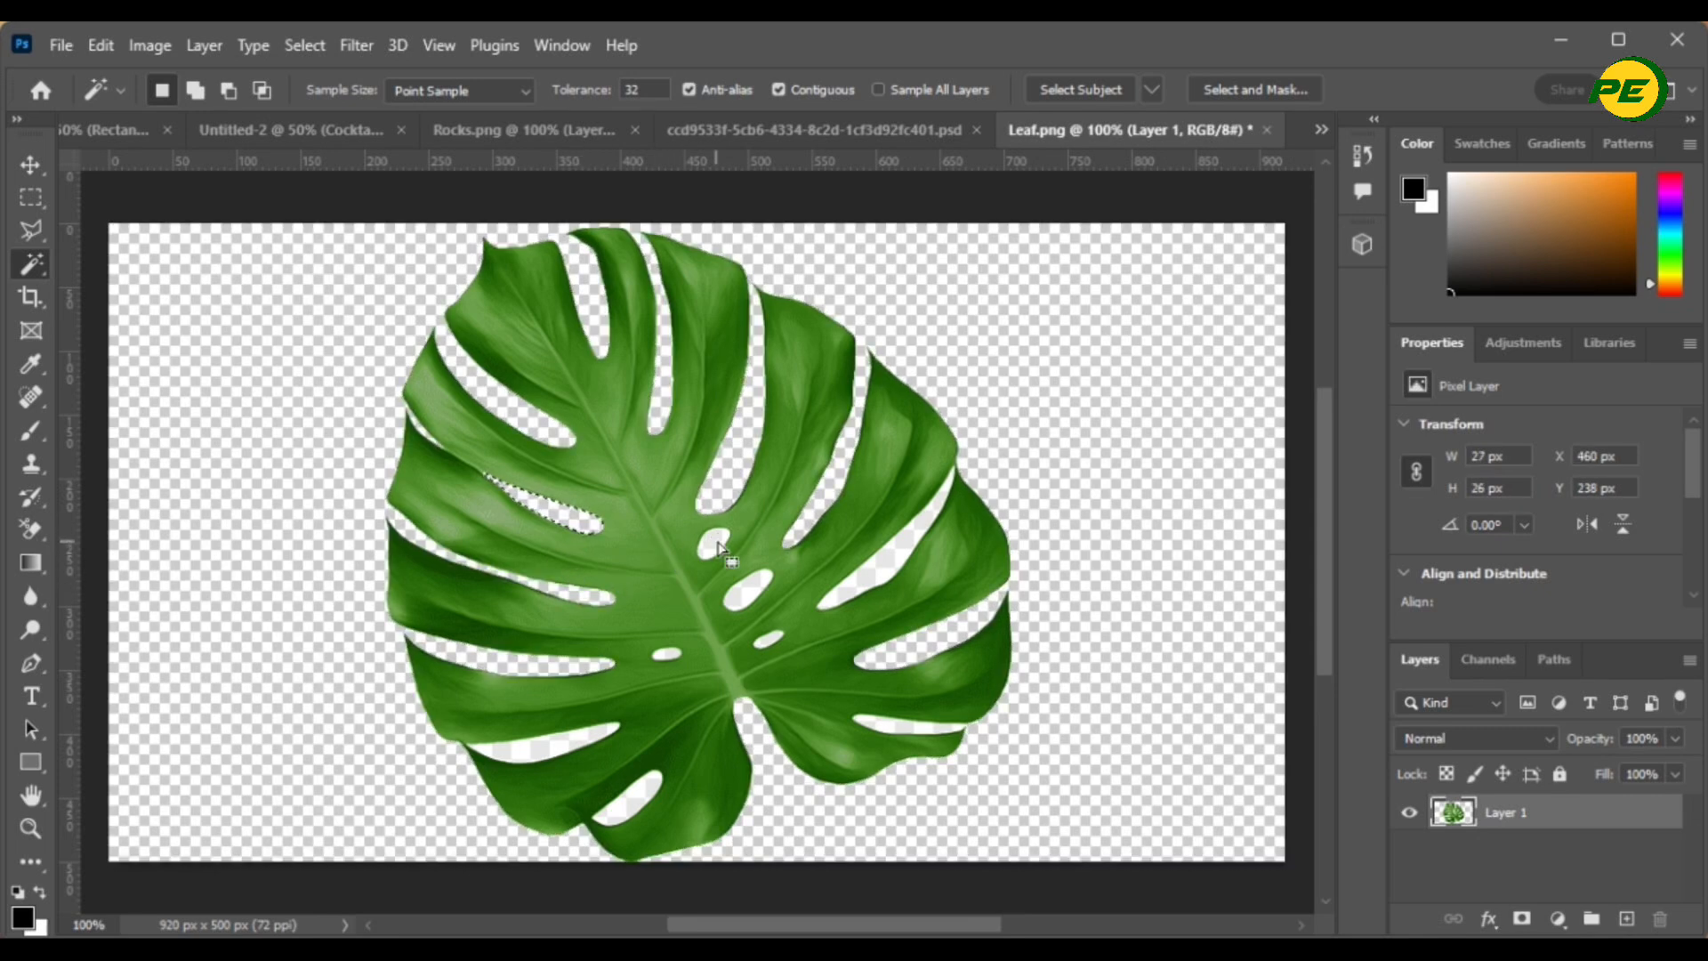
pyautogui.press('Delete')
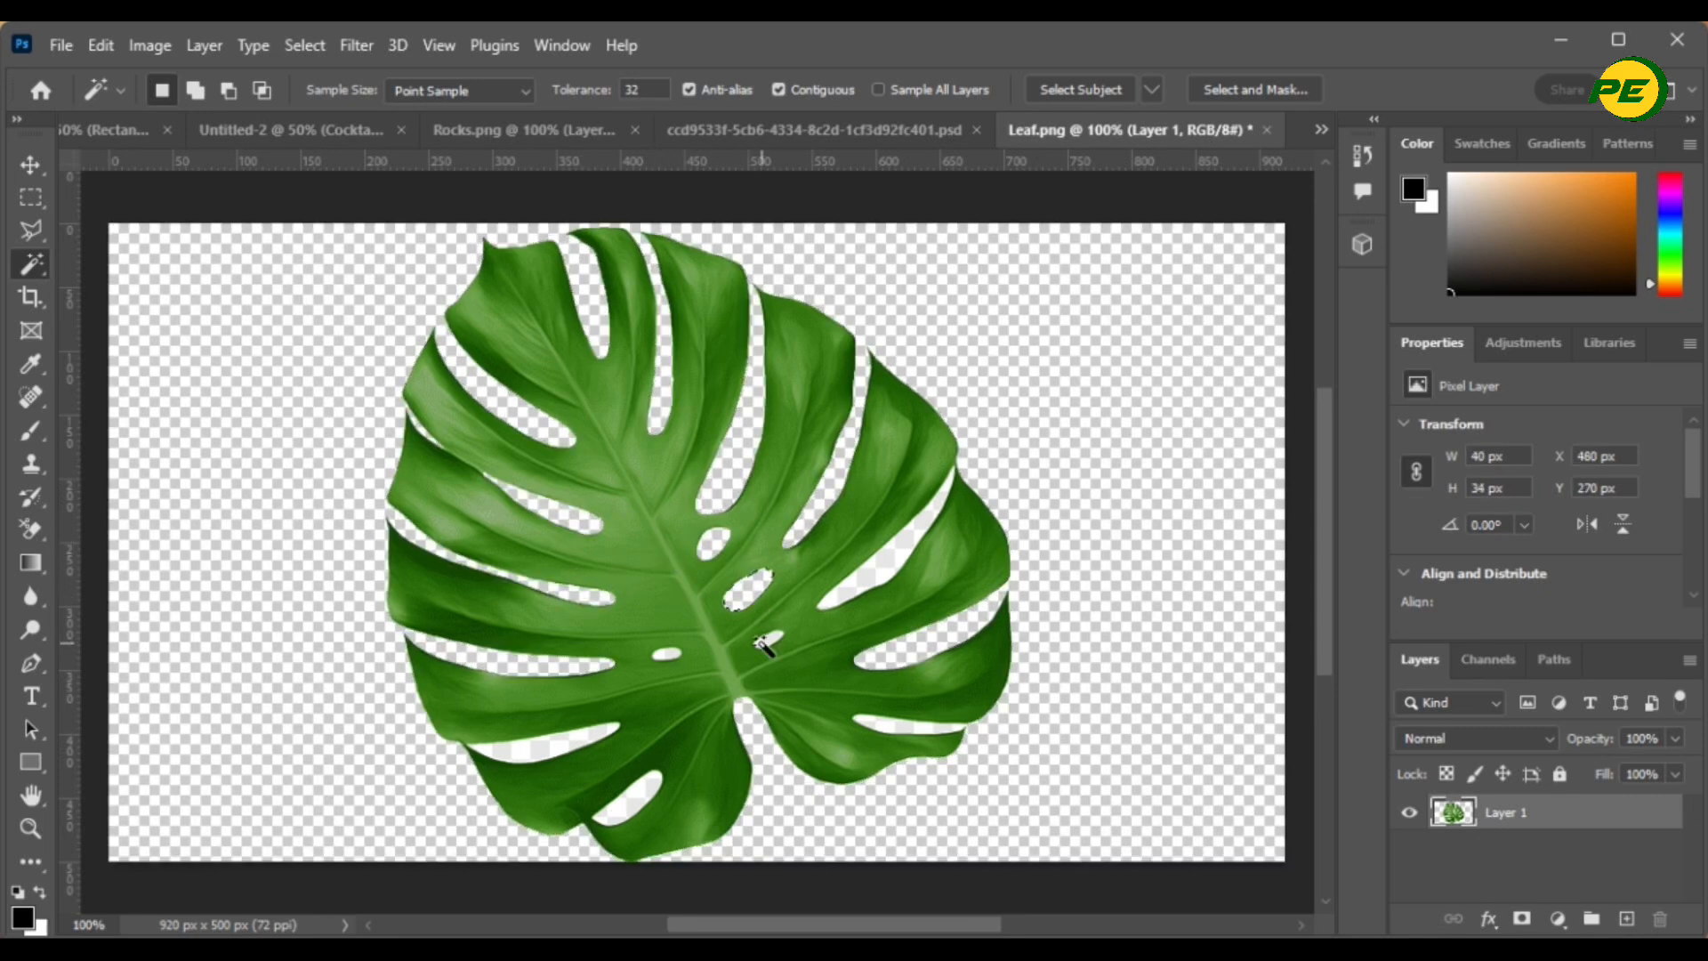
pyautogui.click(674, 657)
pyautogui.press('Delete')
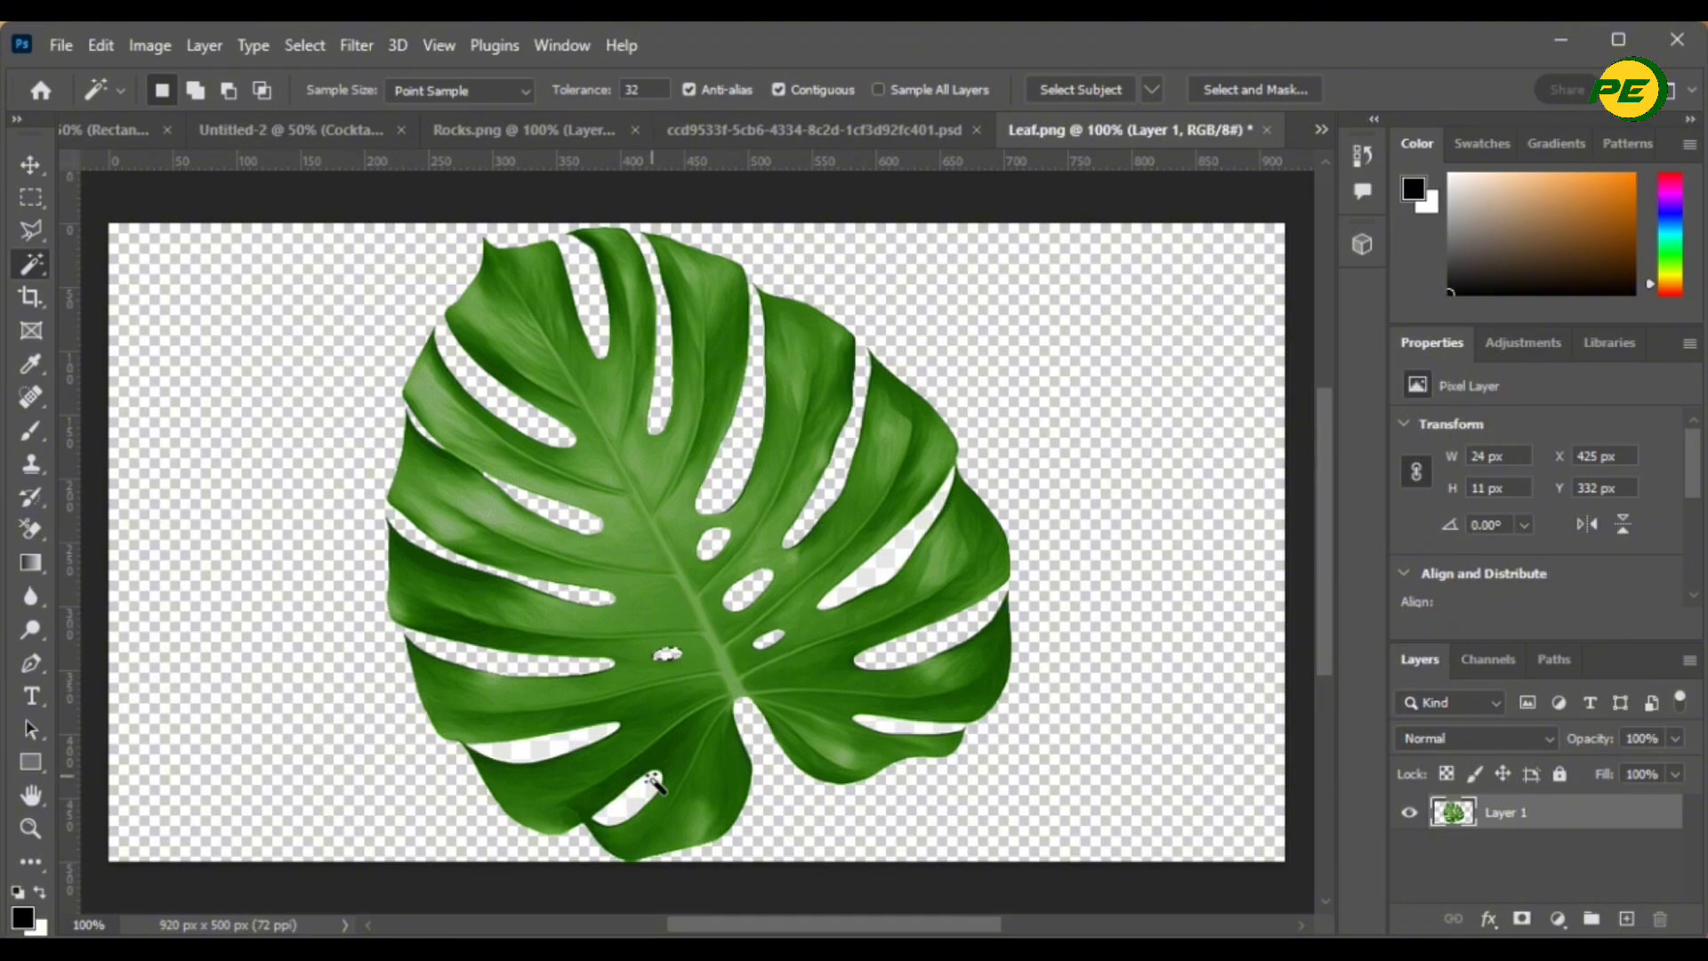
pyautogui.click(589, 736)
pyautogui.press('Delete')
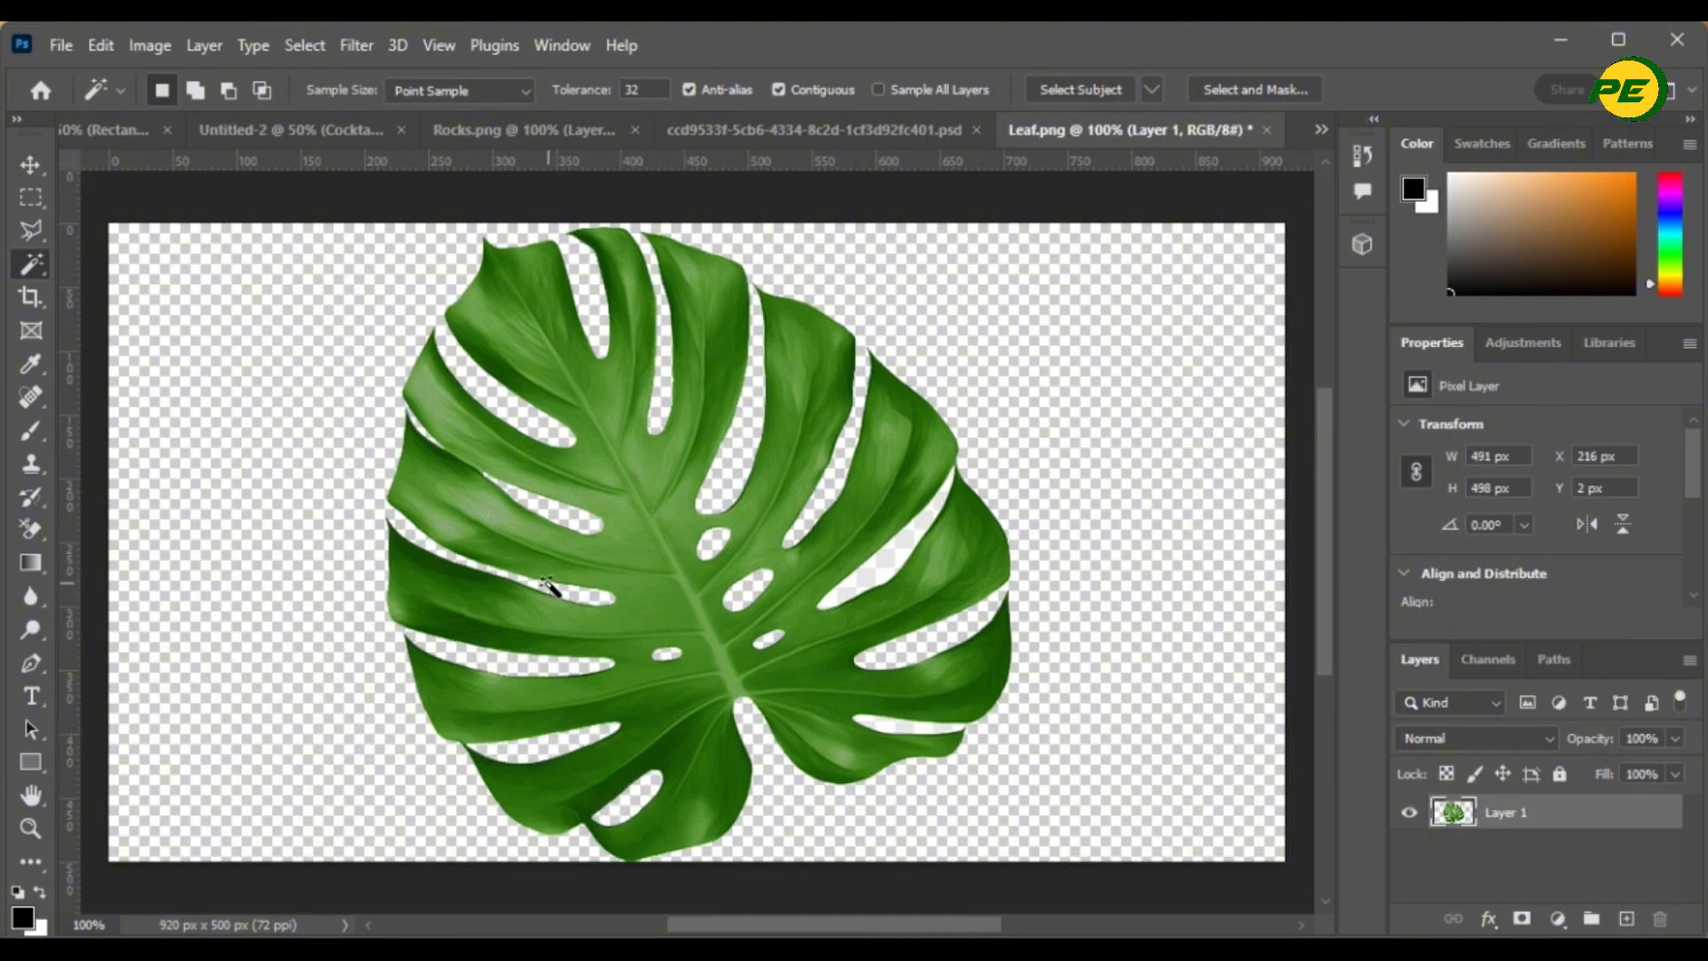
# - Drag the cut-out leaf into the Untitled-2 advert as a new layer
pyautogui.hotkey('ctrl', 'd')
pyautogui.press('v')
pyautogui.moveTo(659, 458); pyautogui.dragTo(699, 594)
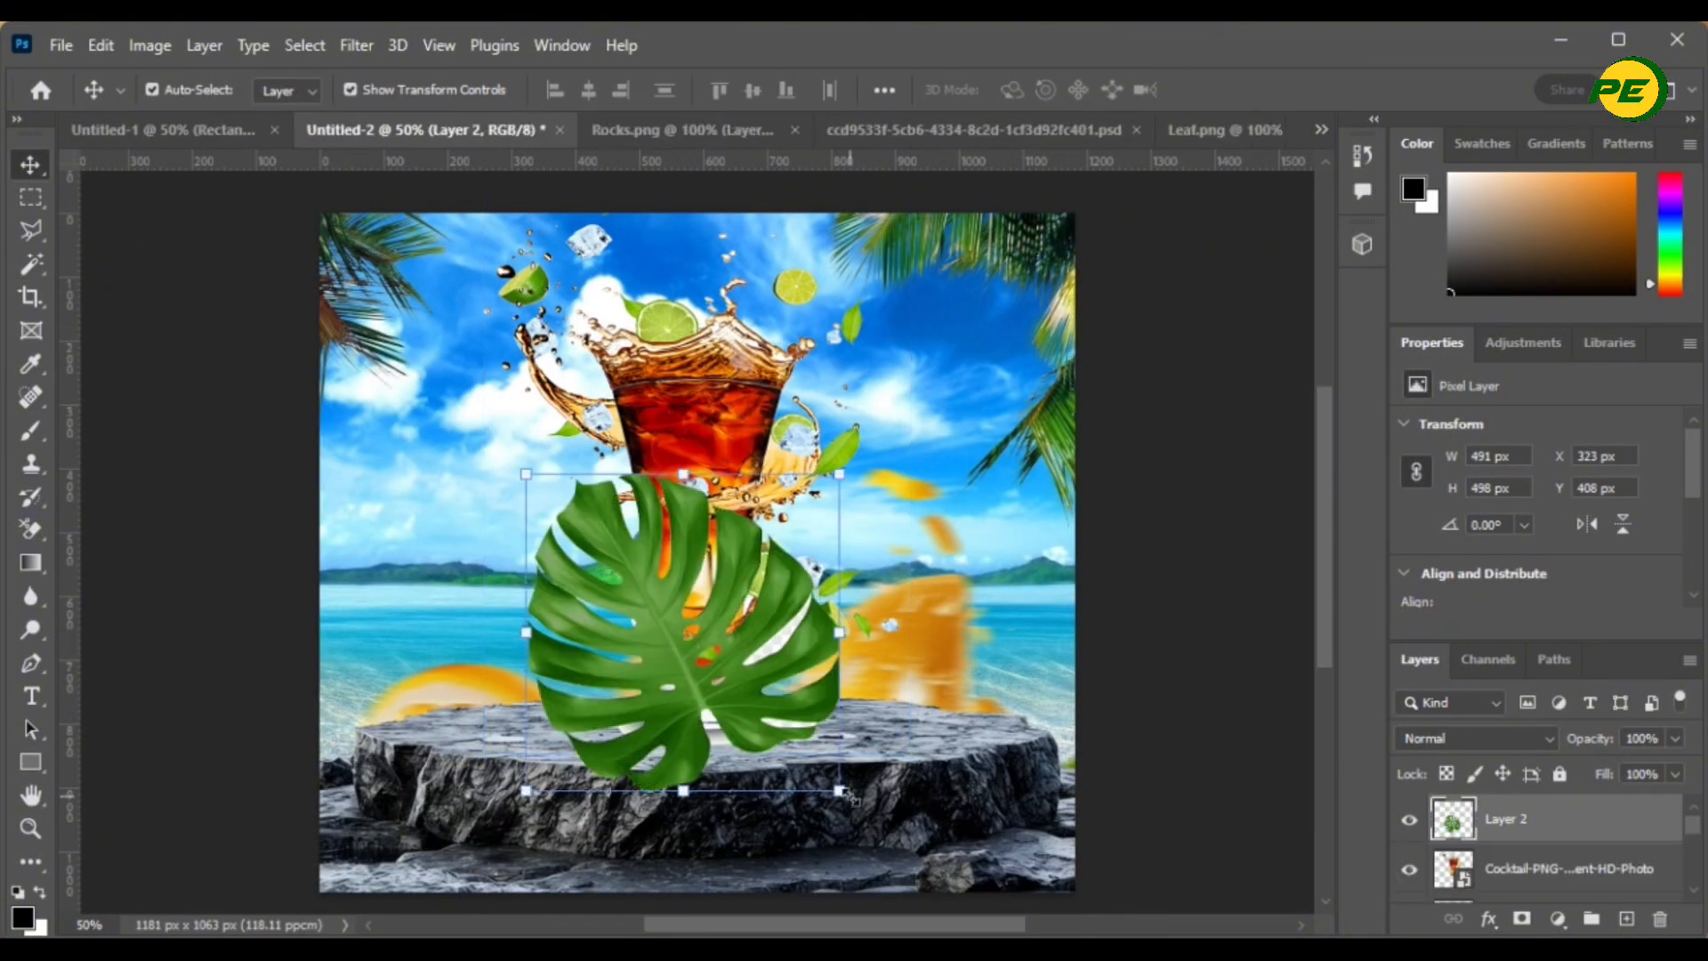
# - Enlarge the leaf to about 641 × 592 px, rotate it slightly, and set it bottom-right
pyautogui.hotkey('ctrl', 't')
pyautogui.moveTo(578, 642); pyautogui.dragTo(910, 849)
pyautogui.moveTo(1171, 682); pyautogui.dragTo(1240, 611)
pyautogui.moveTo(1011, 756); pyautogui.dragTo(993, 821)
pyautogui.moveTo(1244, 663); pyautogui.dragTo(1196, 589)
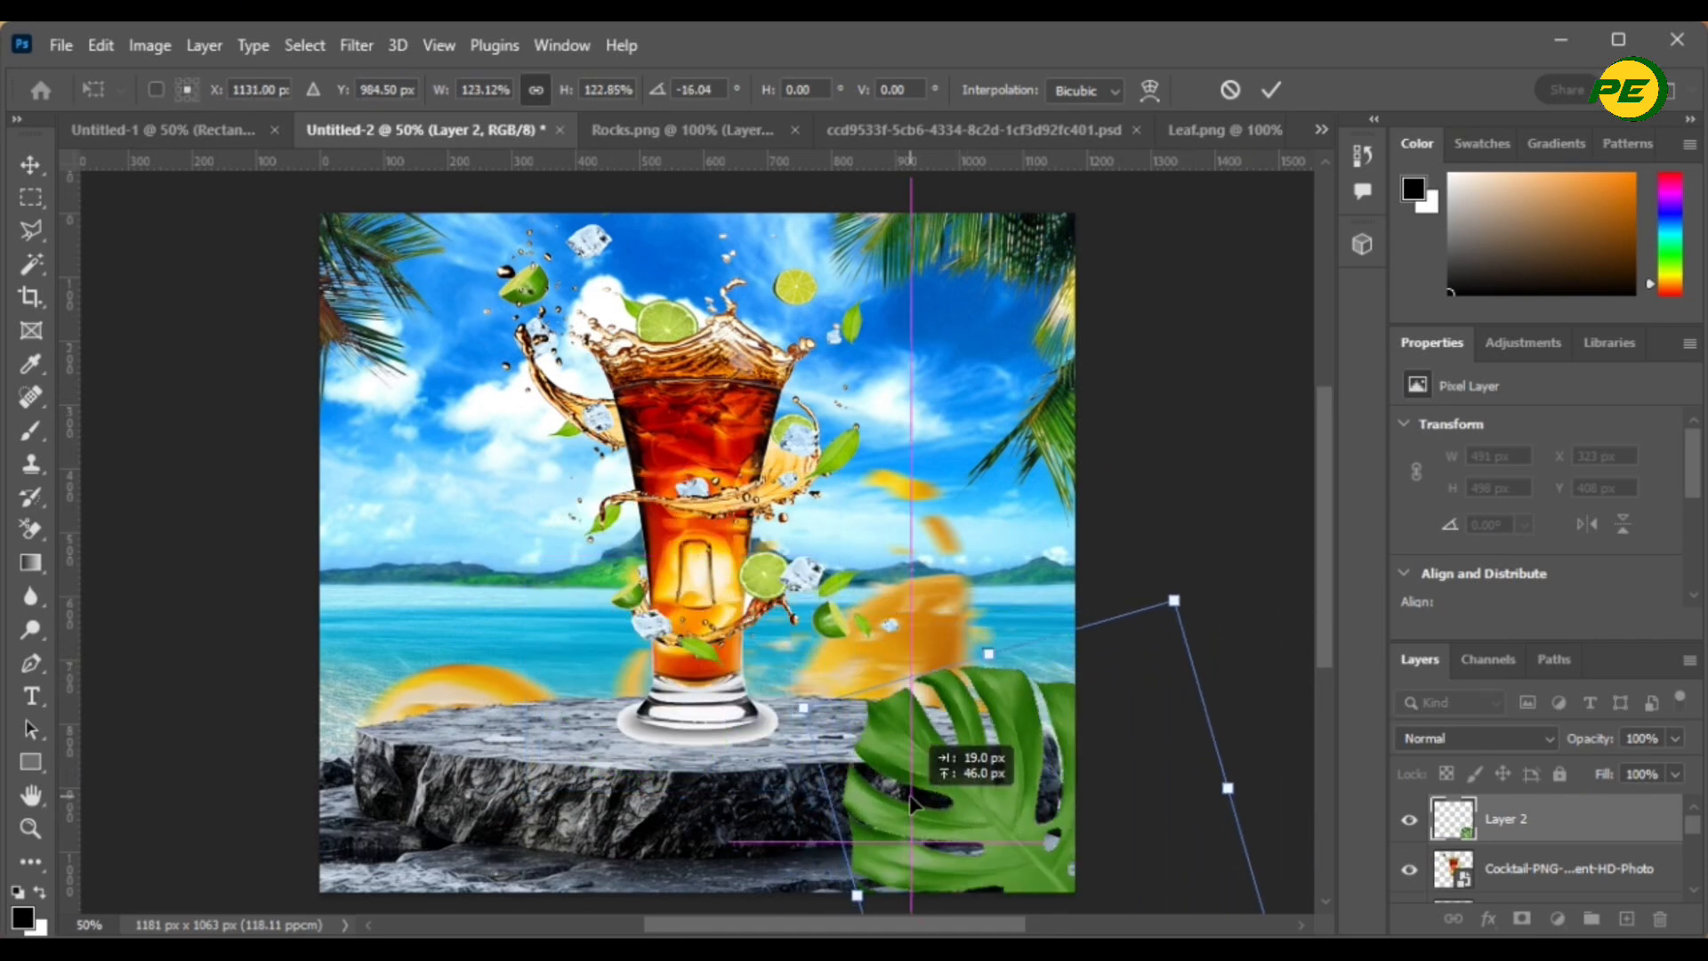
pyautogui.click(1272, 90)
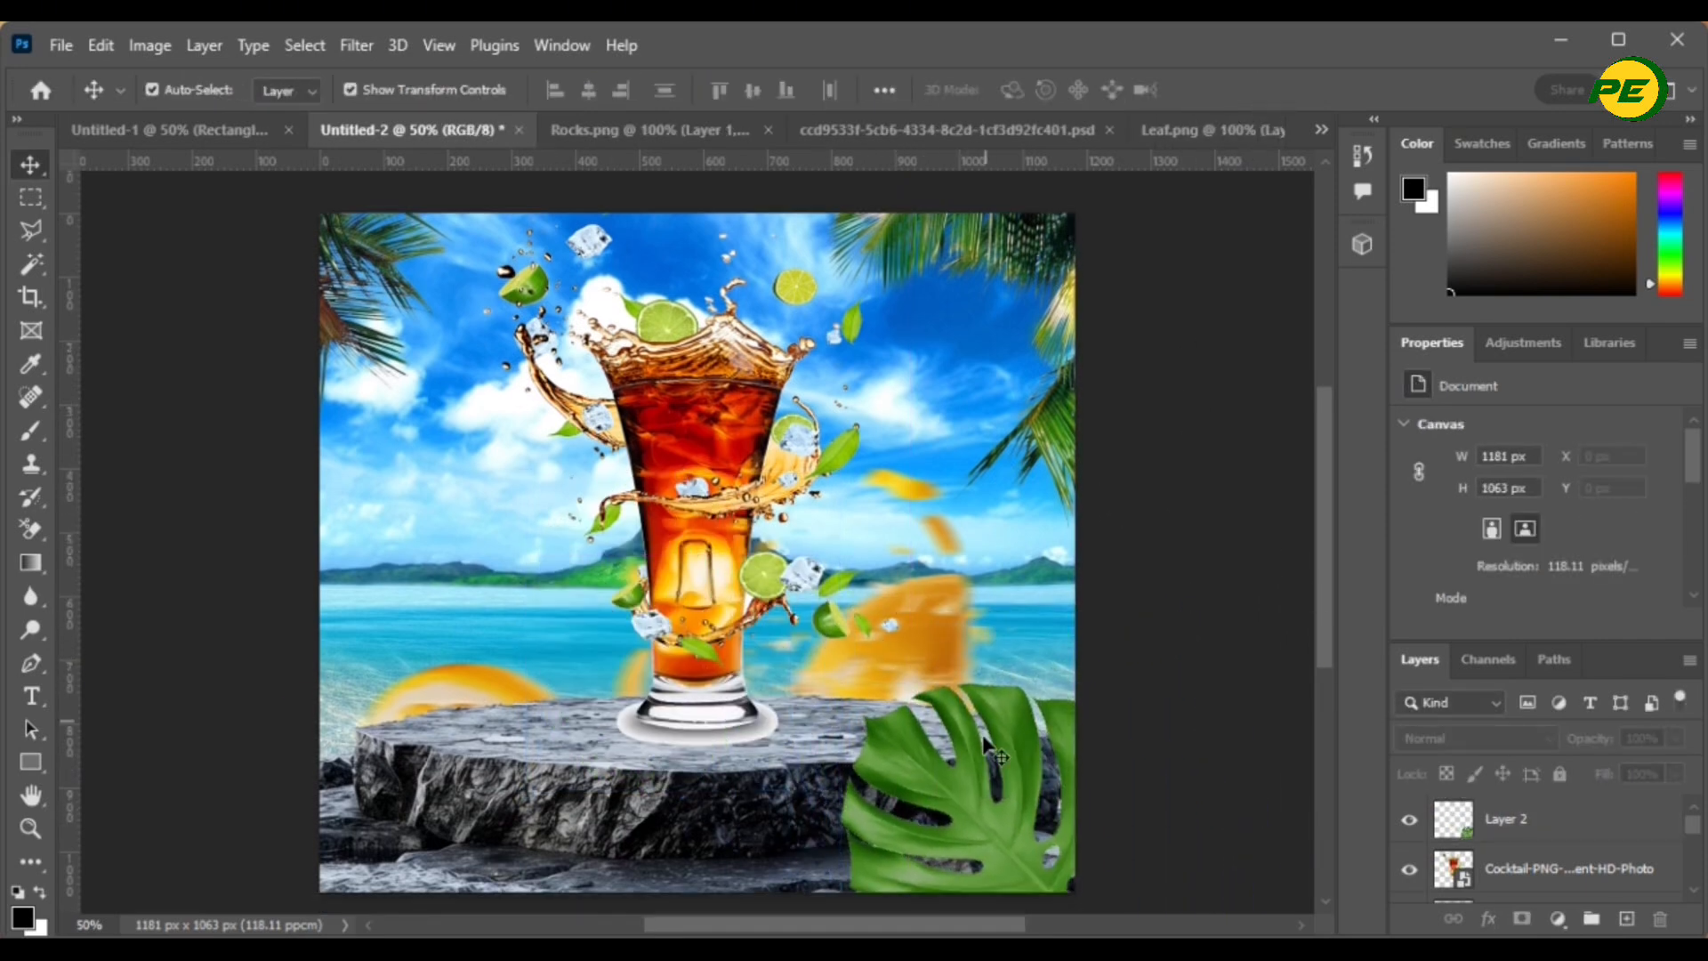
pyautogui.moveTo(996, 767); pyautogui.dragTo(998, 778)
pyautogui.hotkey('ctrl', 'z')
pyautogui.click(995, 836)
pyautogui.moveTo(995, 835); pyautogui.dragTo(1025, 846)
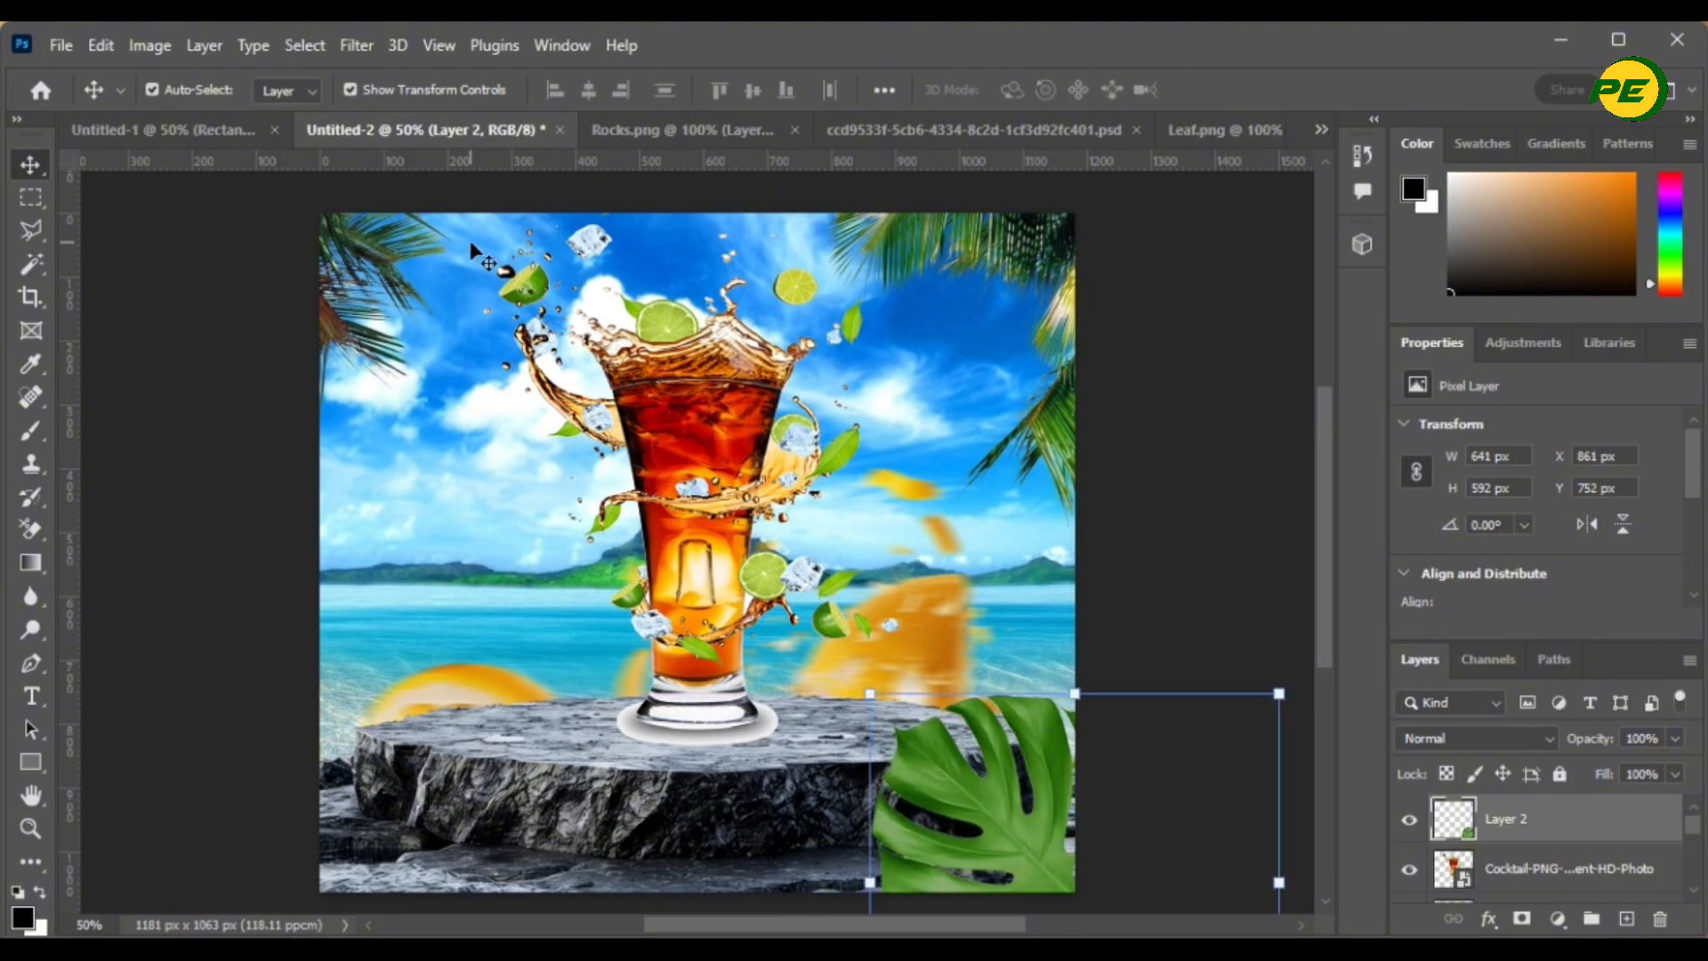
# - Apply a 0°, 30-pixel Motion Blur to the leaf on Layer 2
pyautogui.click(354, 51)
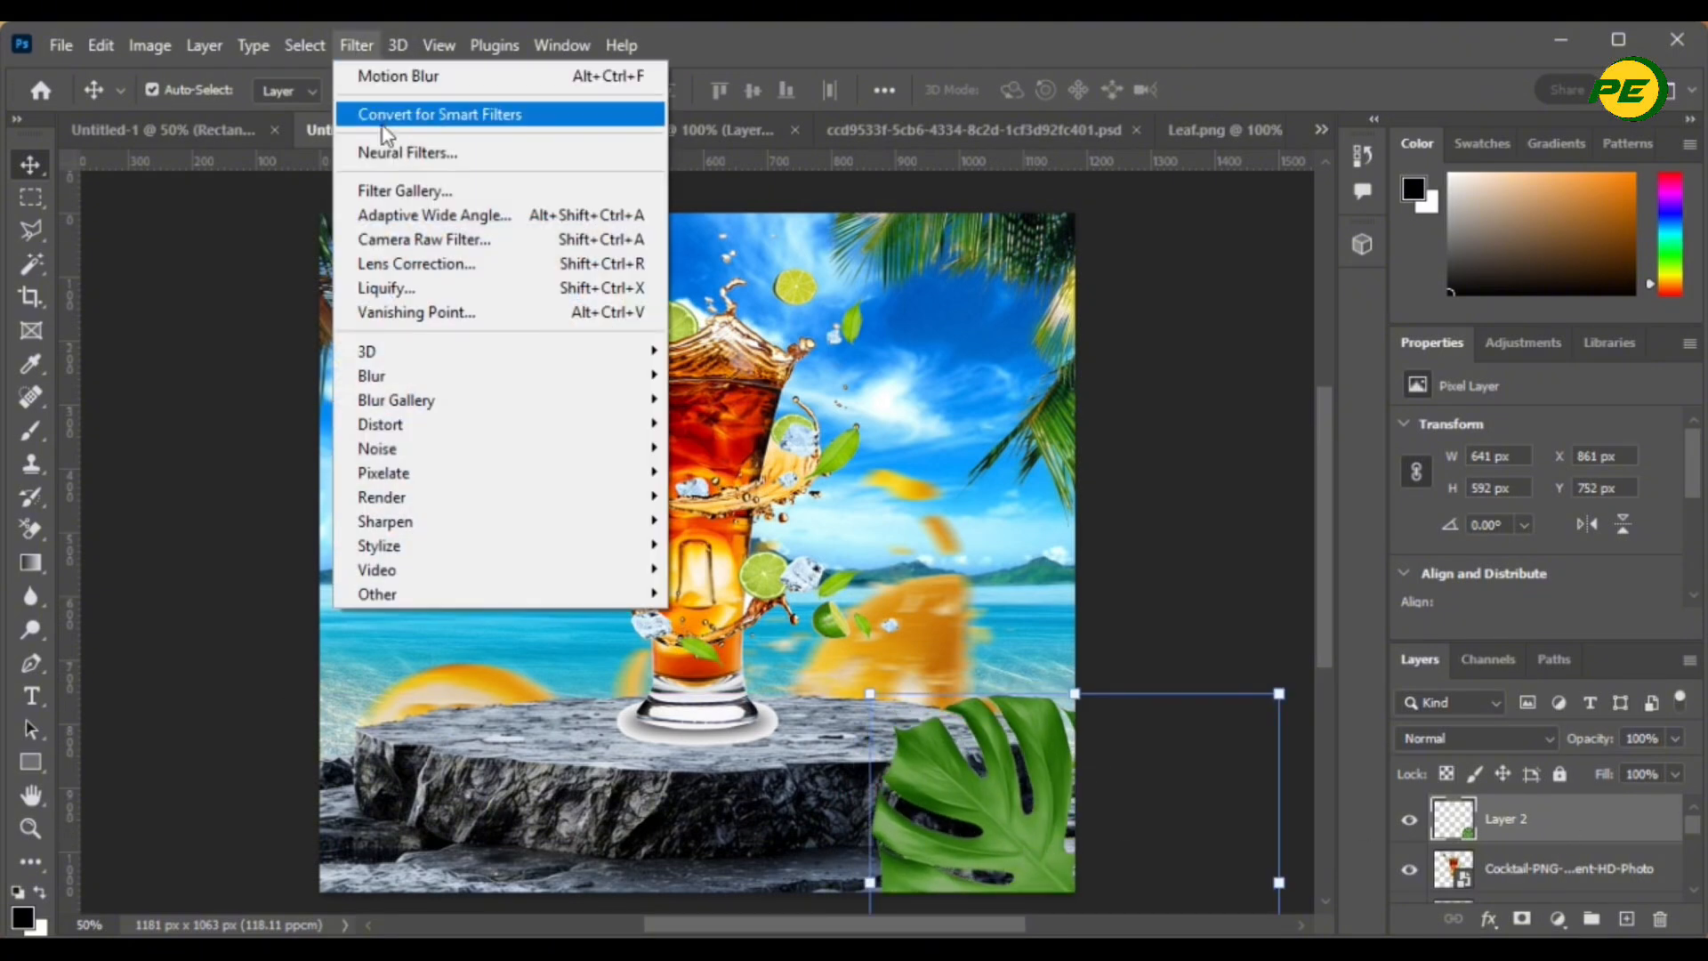
pyautogui.moveTo(457, 383)
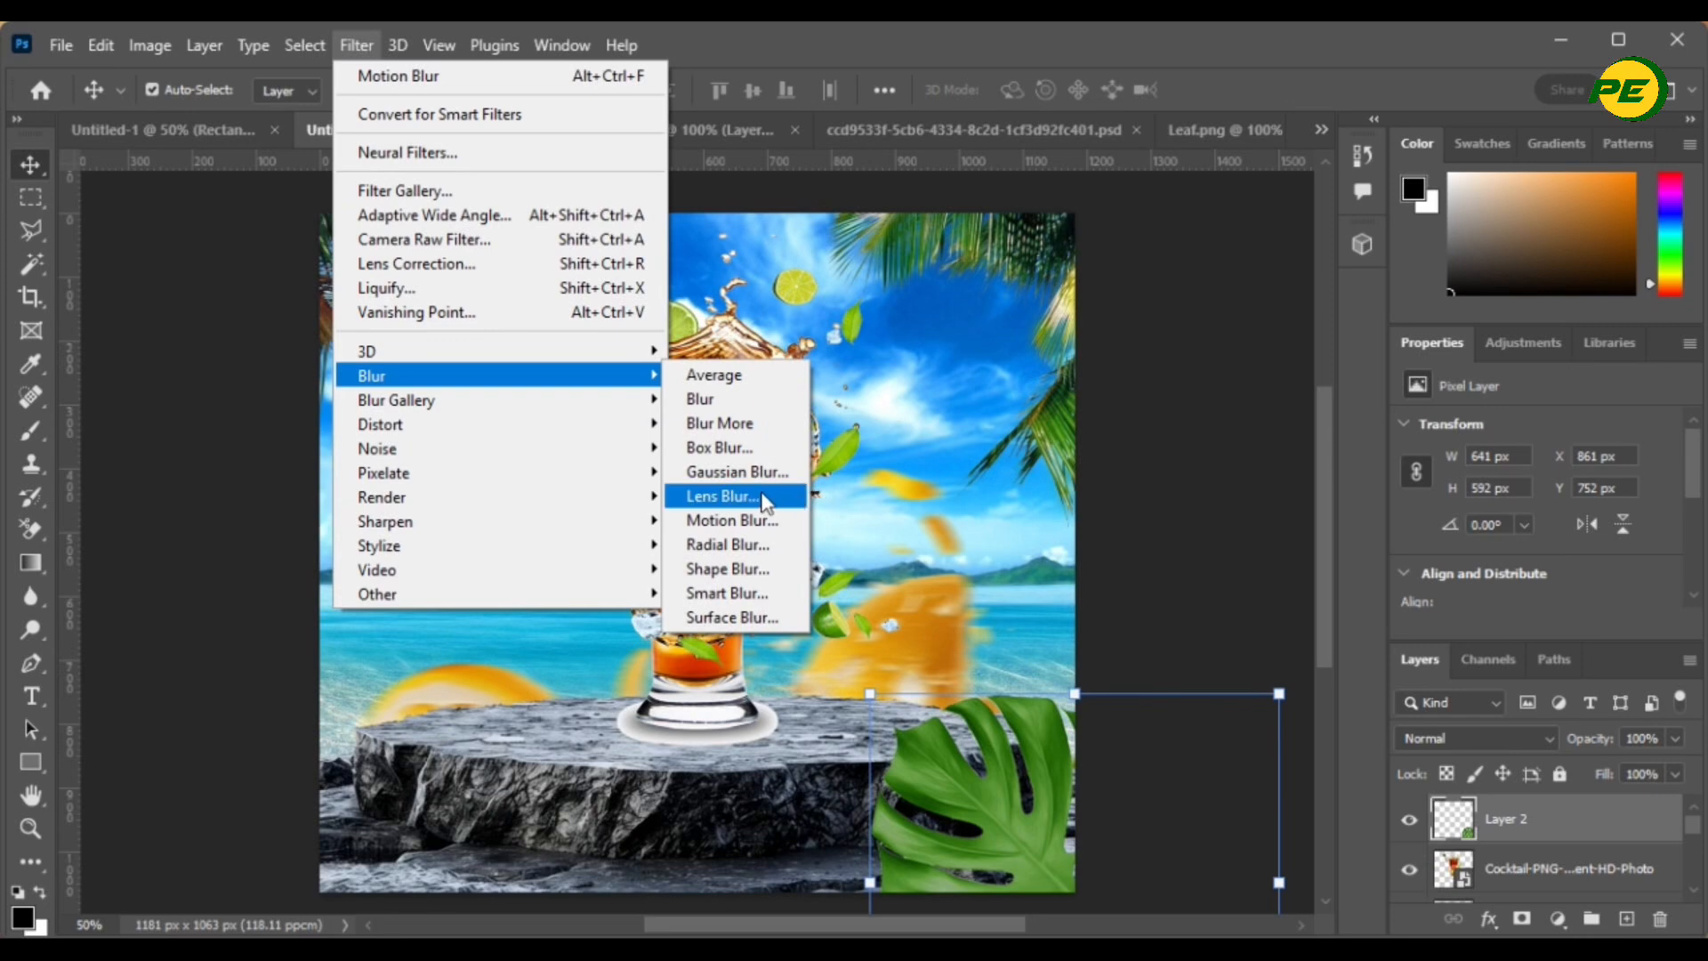
pyautogui.click(717, 521)
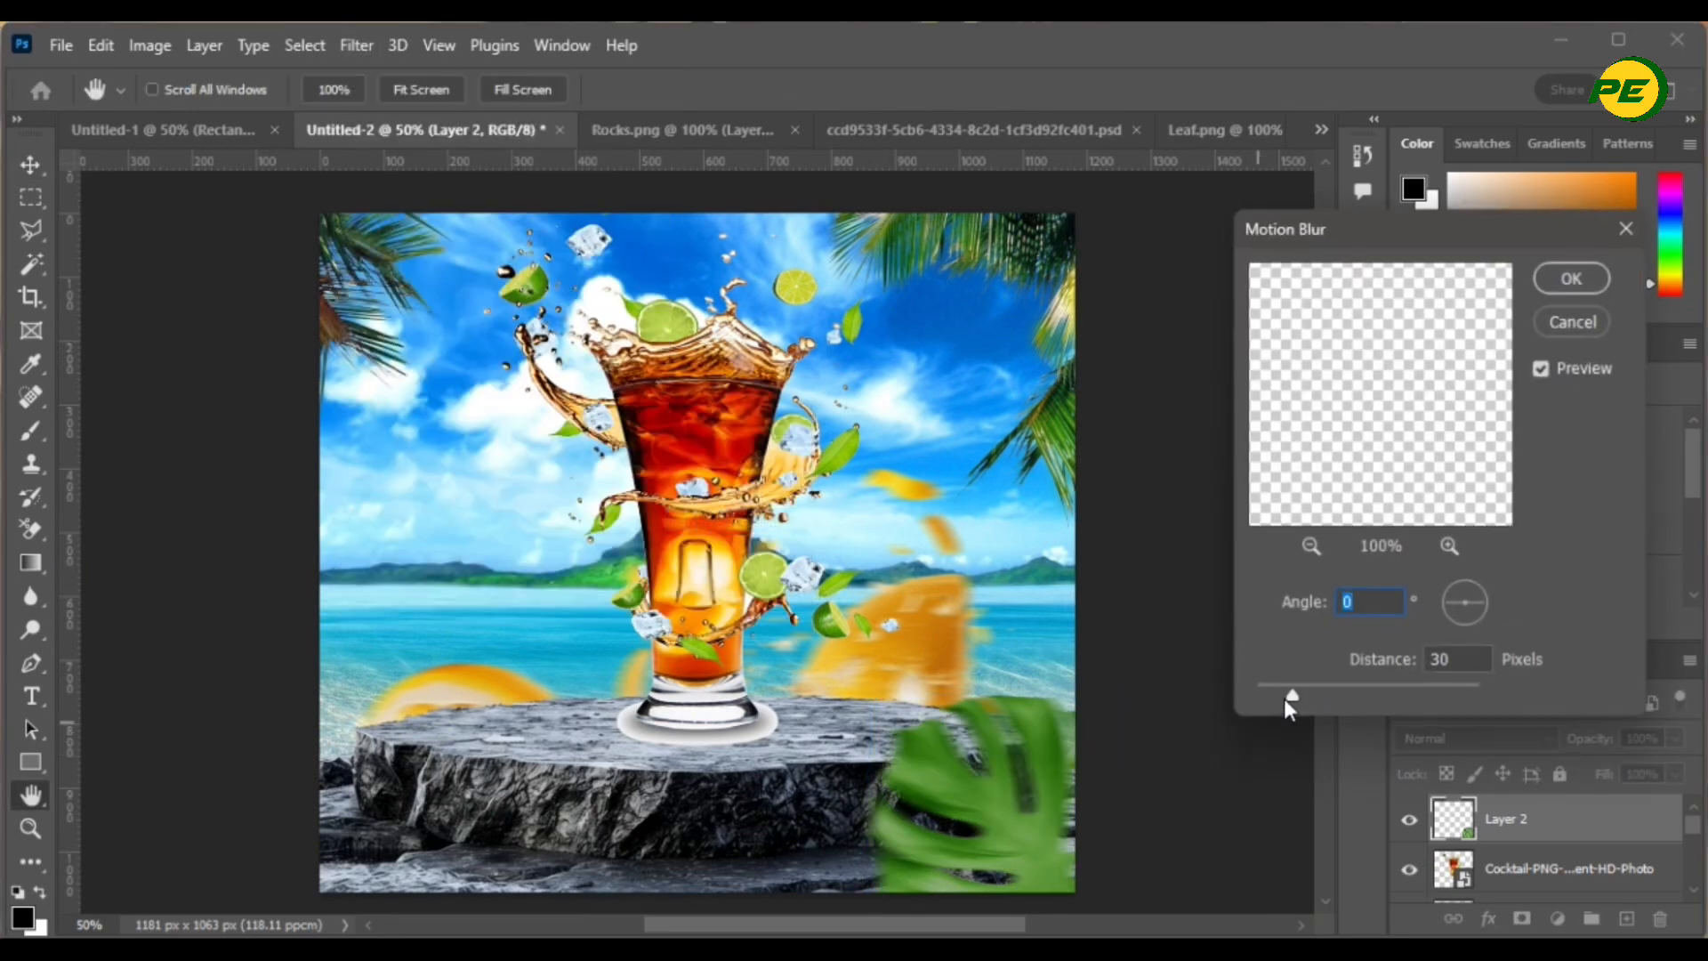
pyautogui.moveTo(1290, 698)
pyautogui.mouseDown()
pyautogui.moveTo(1304, 704)
pyautogui.moveTo(1281, 692)
pyautogui.mouseUp()
pyautogui.moveTo(1294, 701); pyautogui.dragTo(1294, 701)
pyautogui.click(1566, 281)
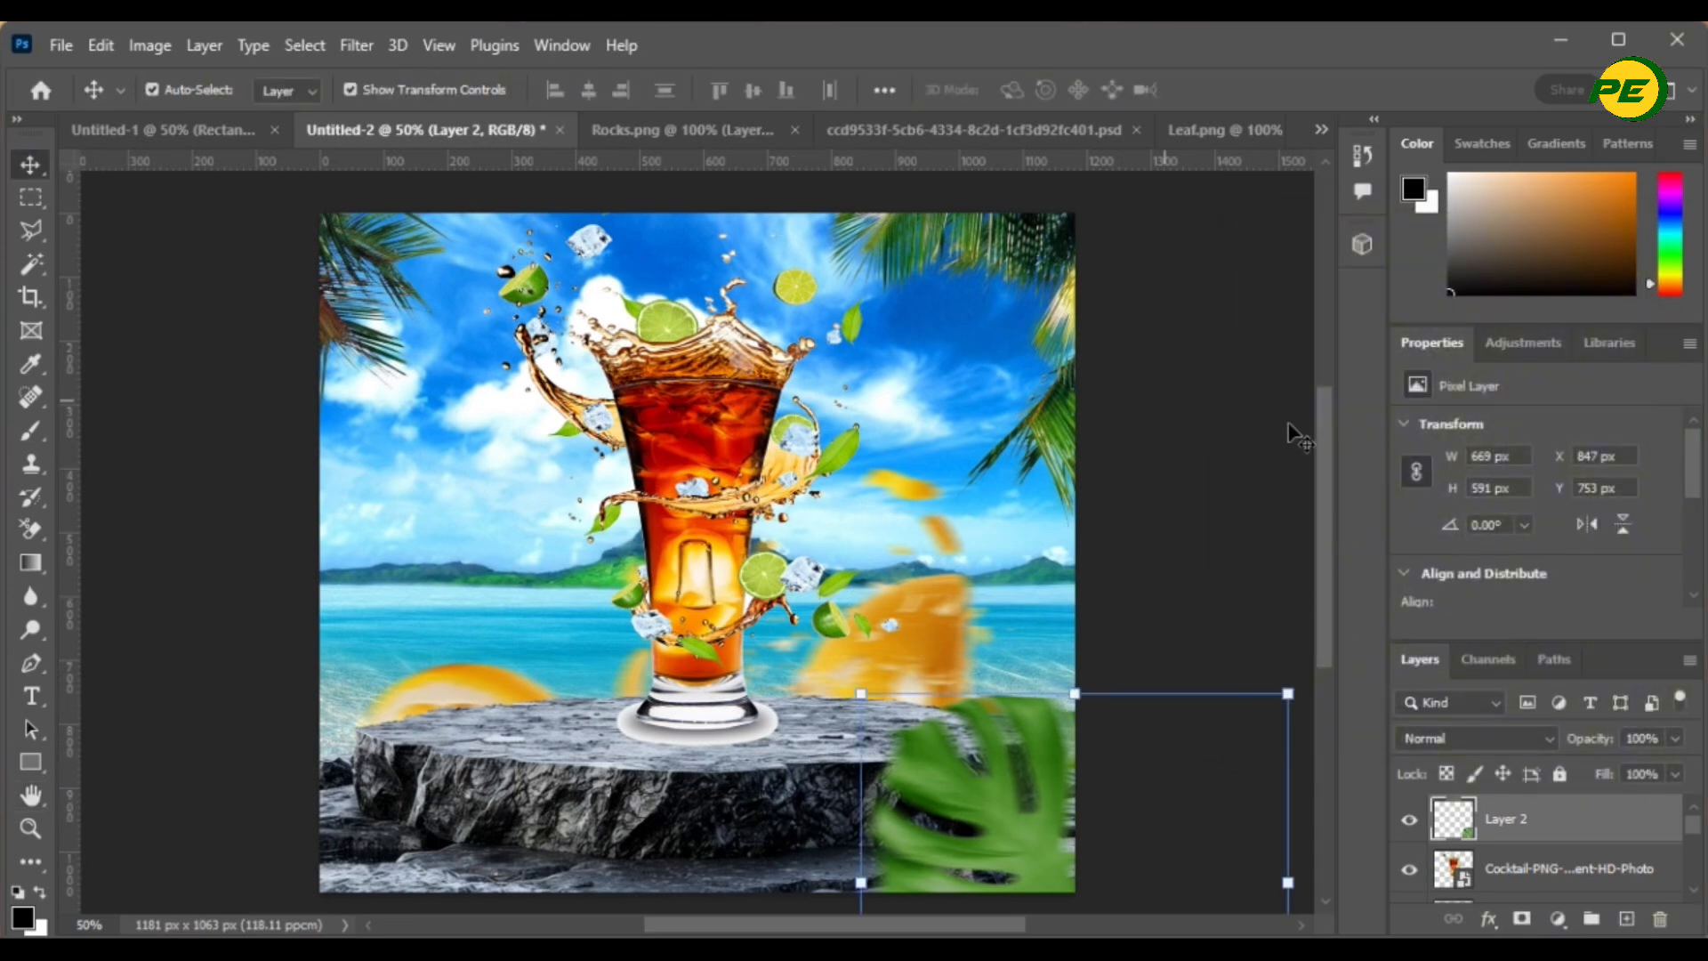
# - Blur the Sea background layer with a 4.8-pixel Gaussian Blur
pyautogui.click(1016, 562)
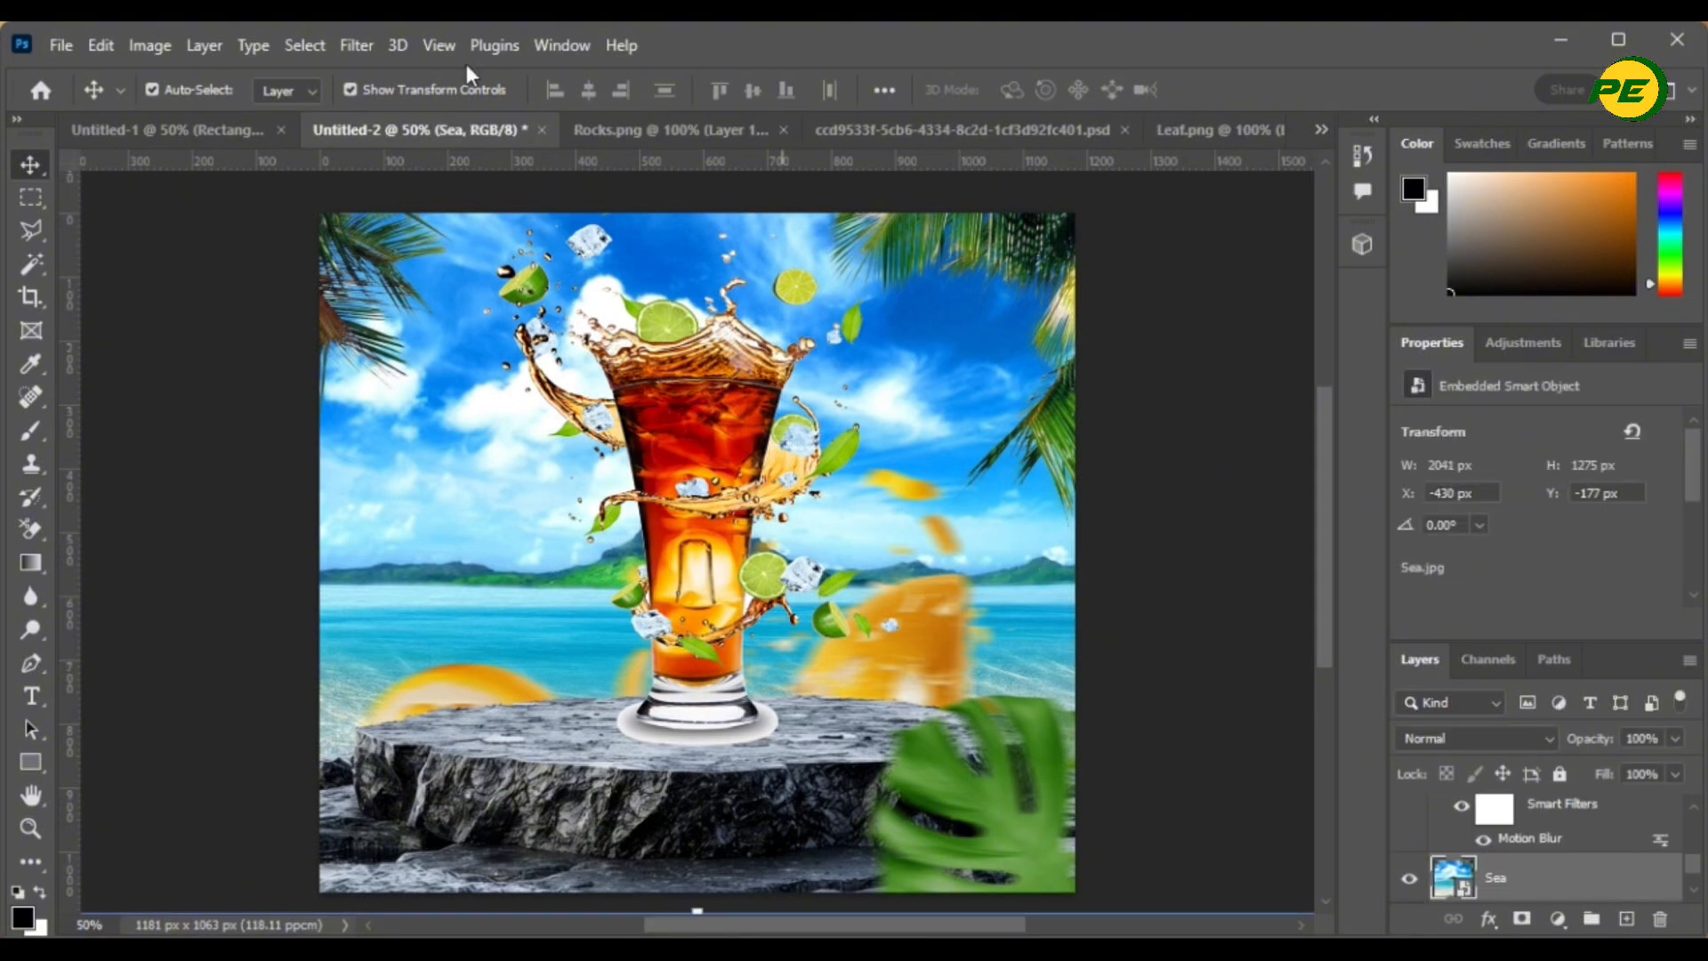
pyautogui.click(375, 45)
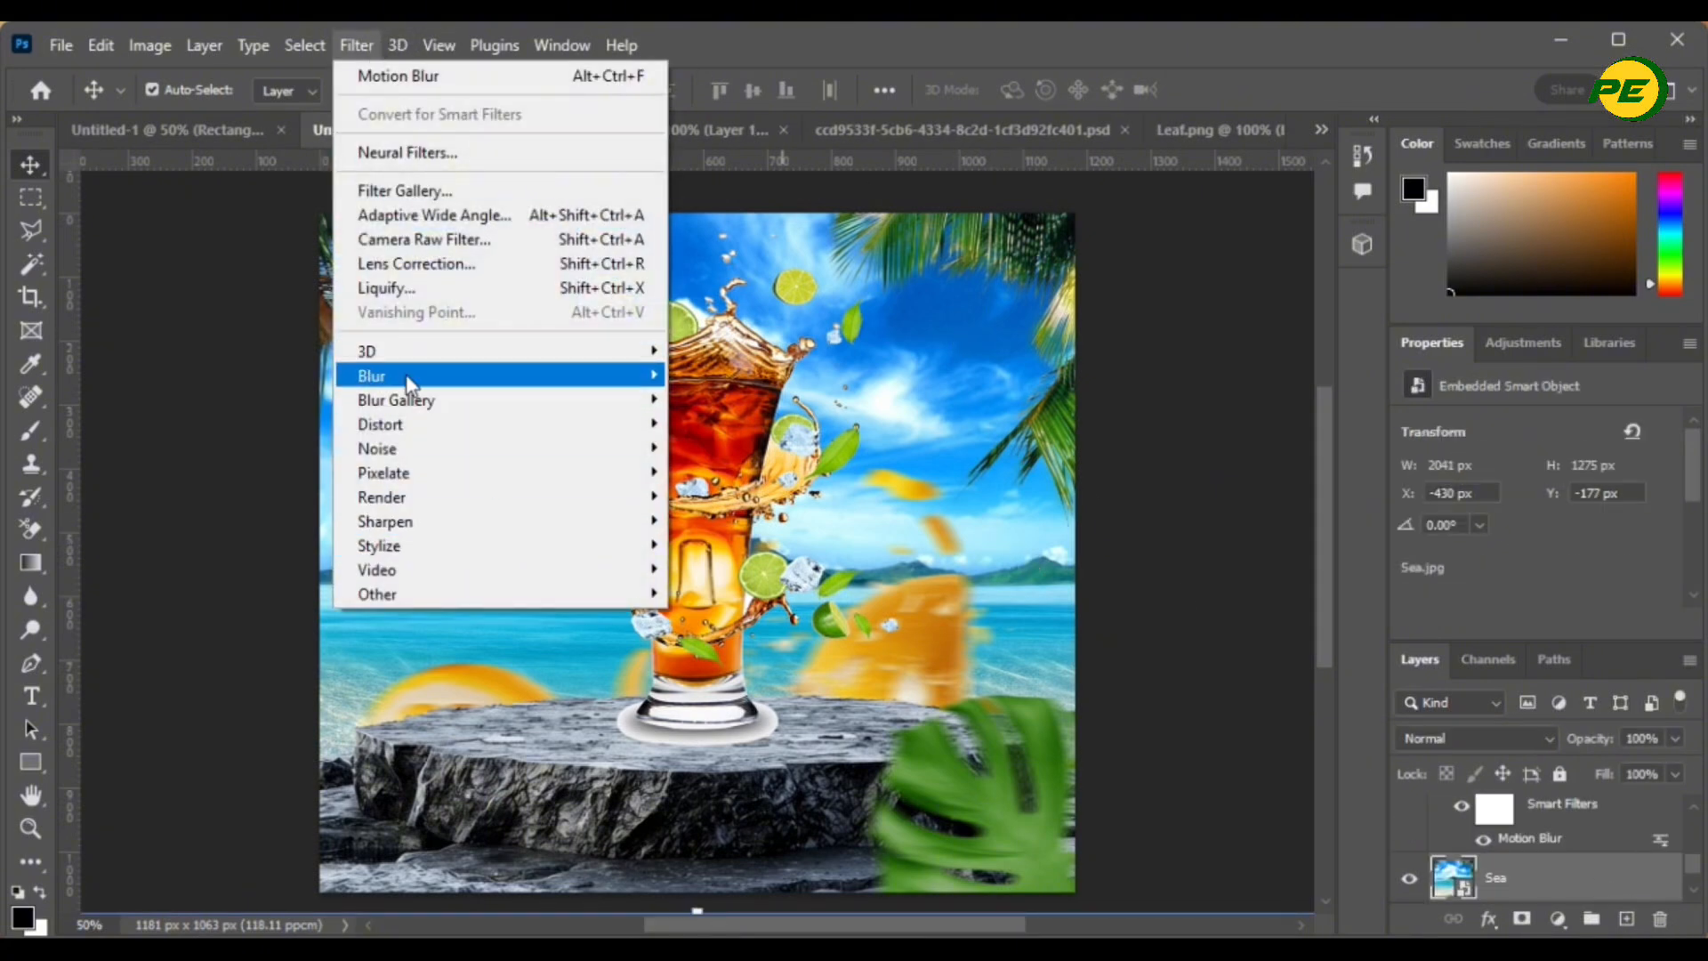
pyautogui.moveTo(410, 377)
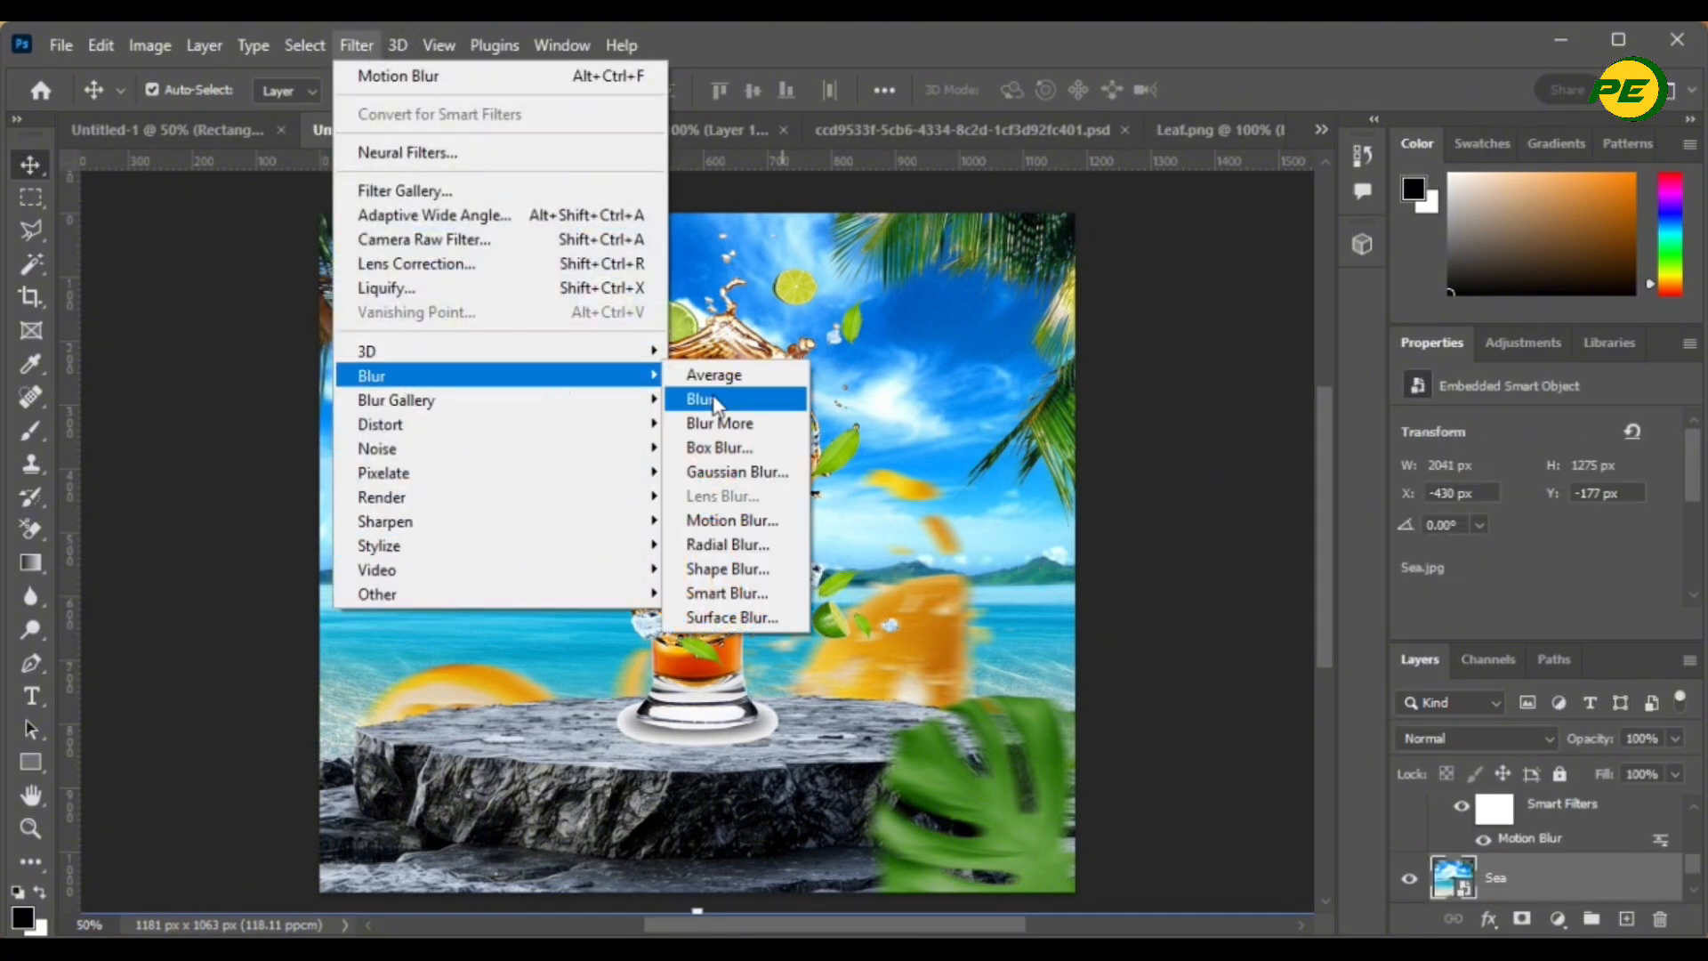
pyautogui.click(704, 473)
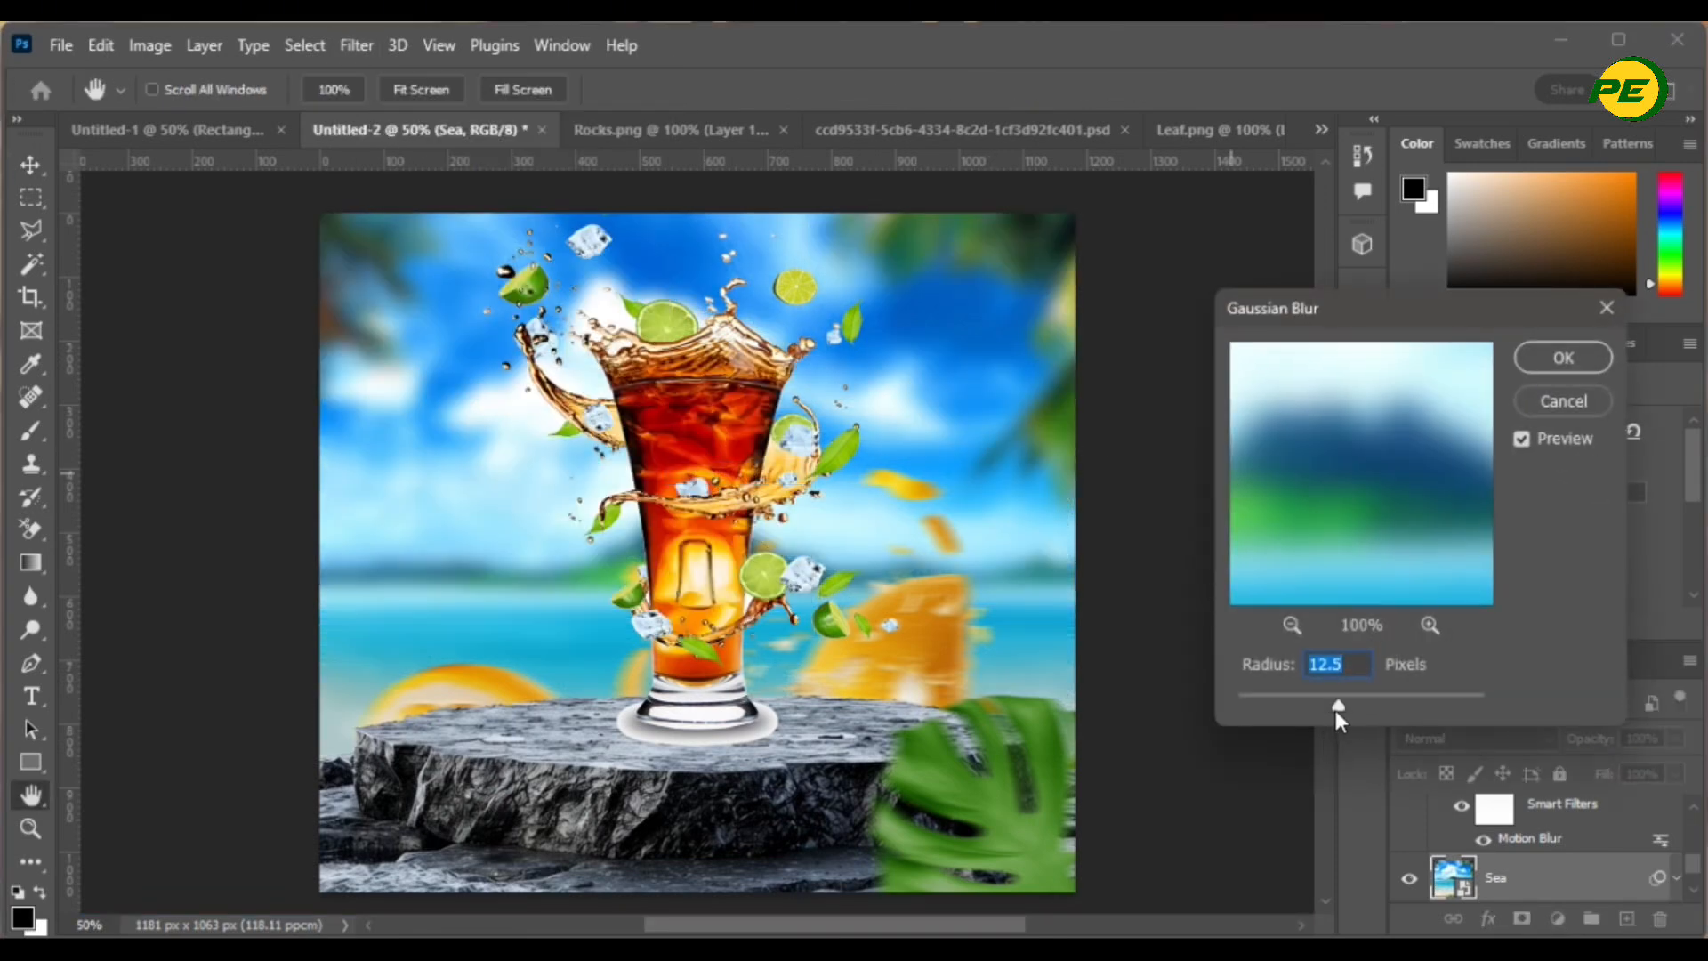
pyautogui.moveTo(1339, 708); pyautogui.dragTo(1302, 704)
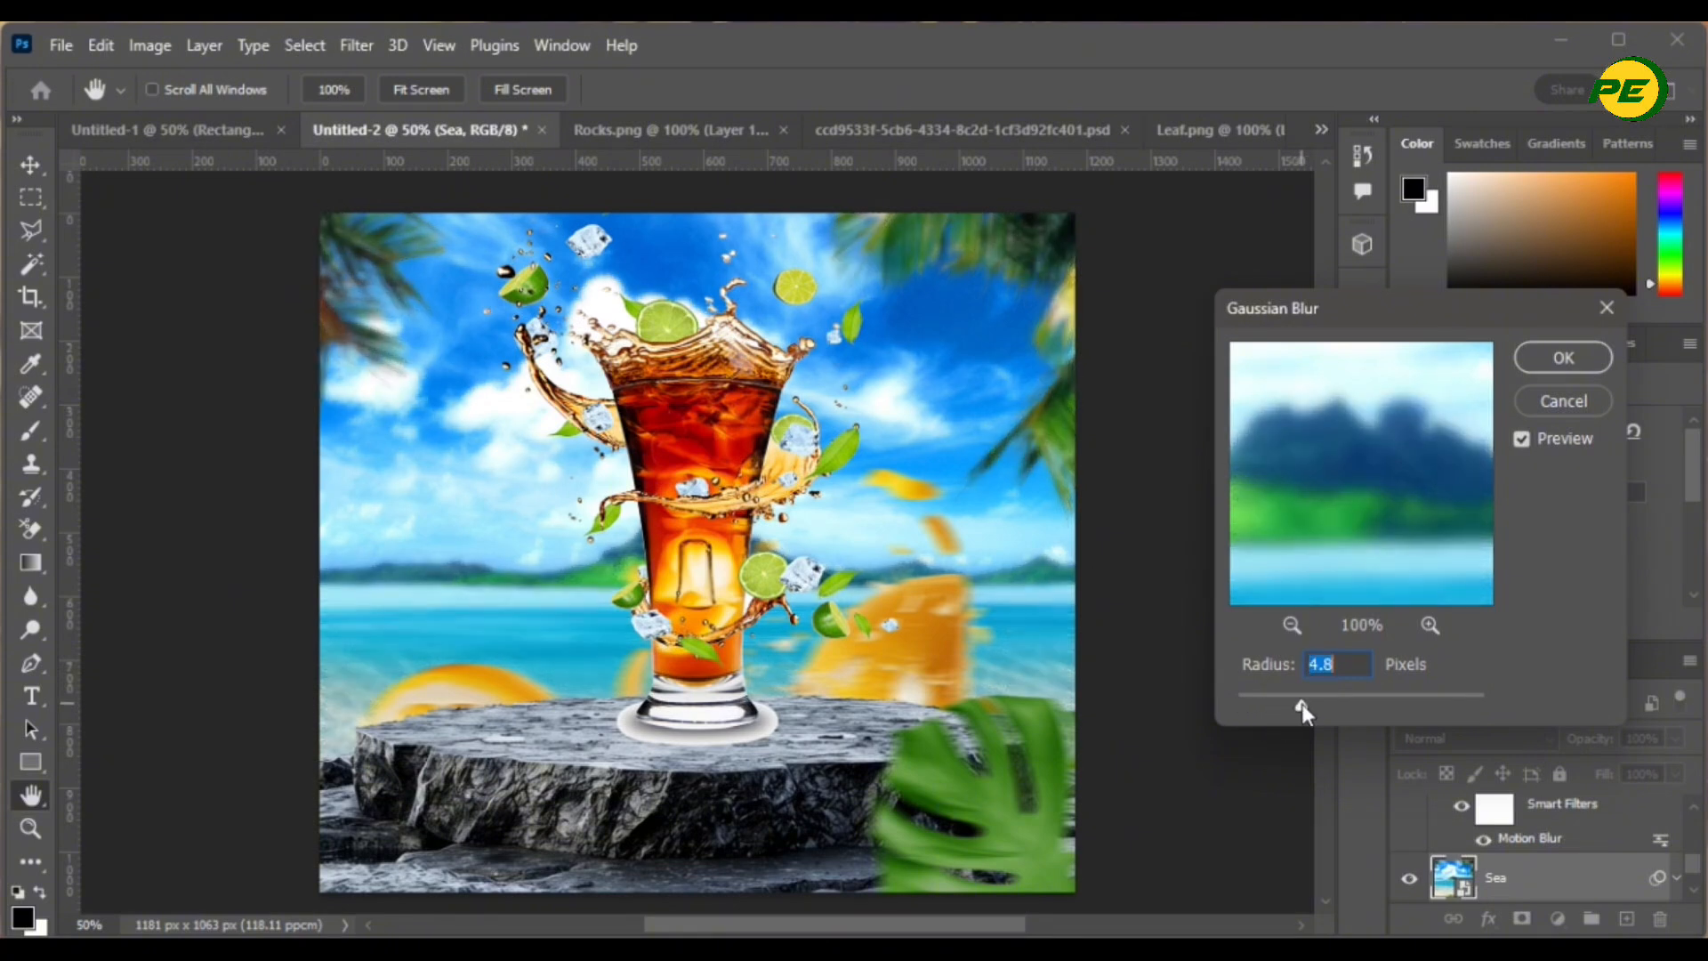
pyautogui.click(1584, 359)
pyautogui.click(1197, 690)
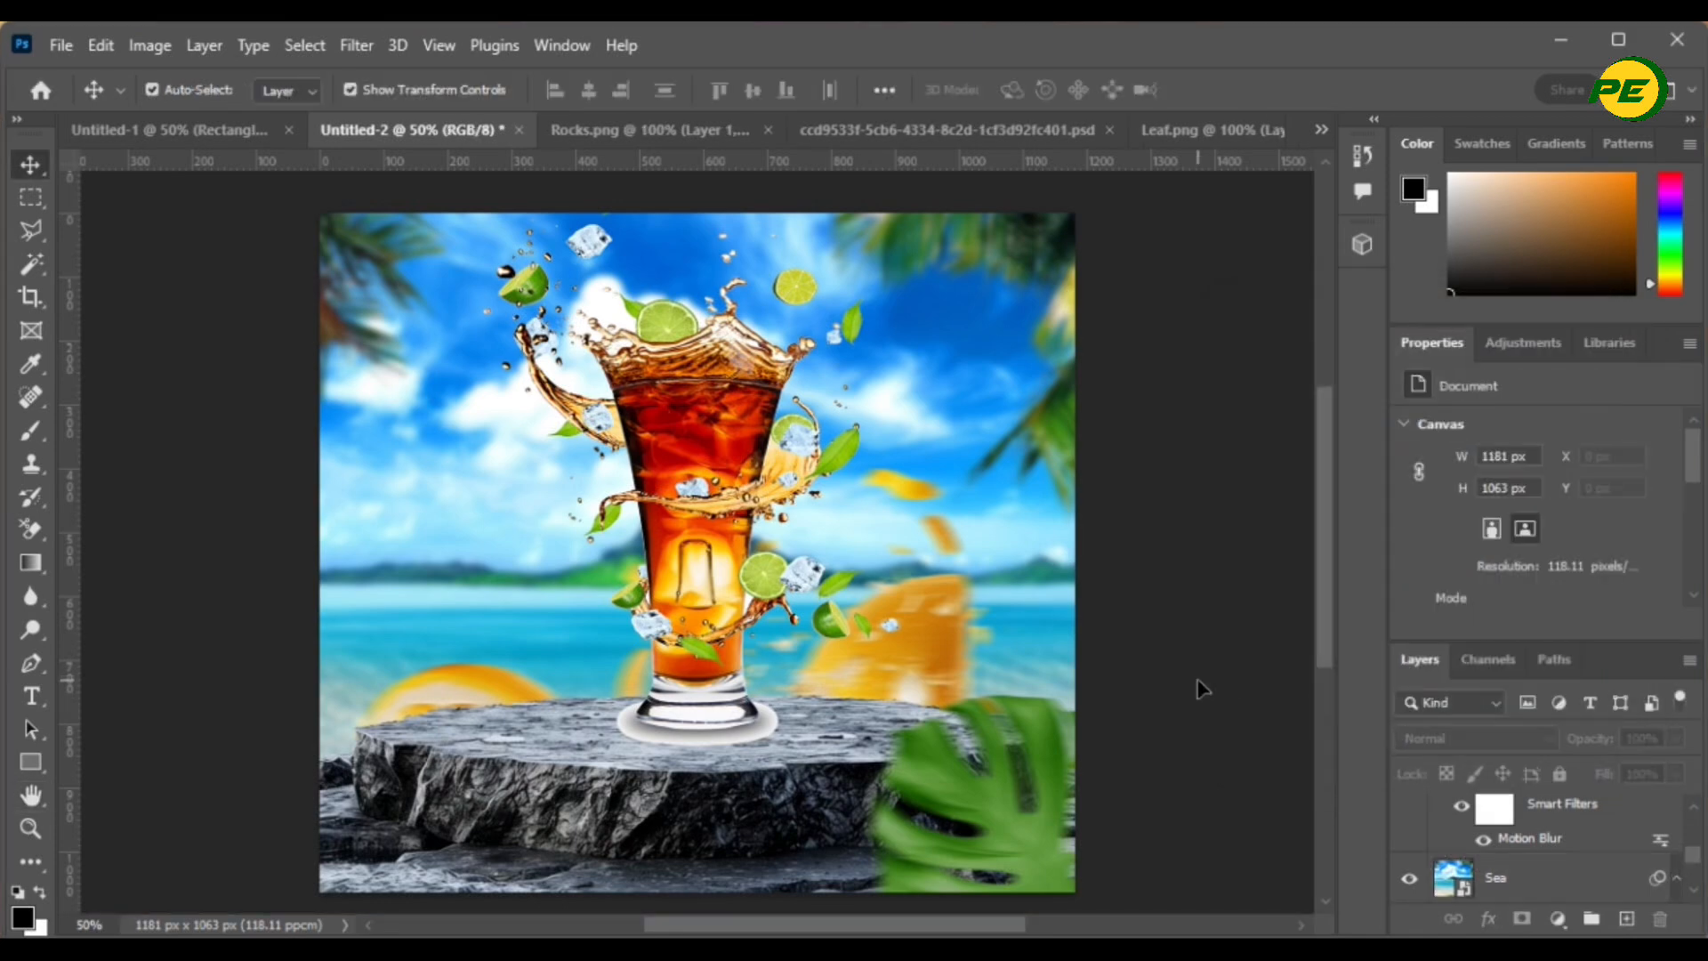
# - Give the rock's Layer 1 a sky-sampled #0268d7 Multiply Color Overlay at 23% opacity
pyautogui.click(518, 747)
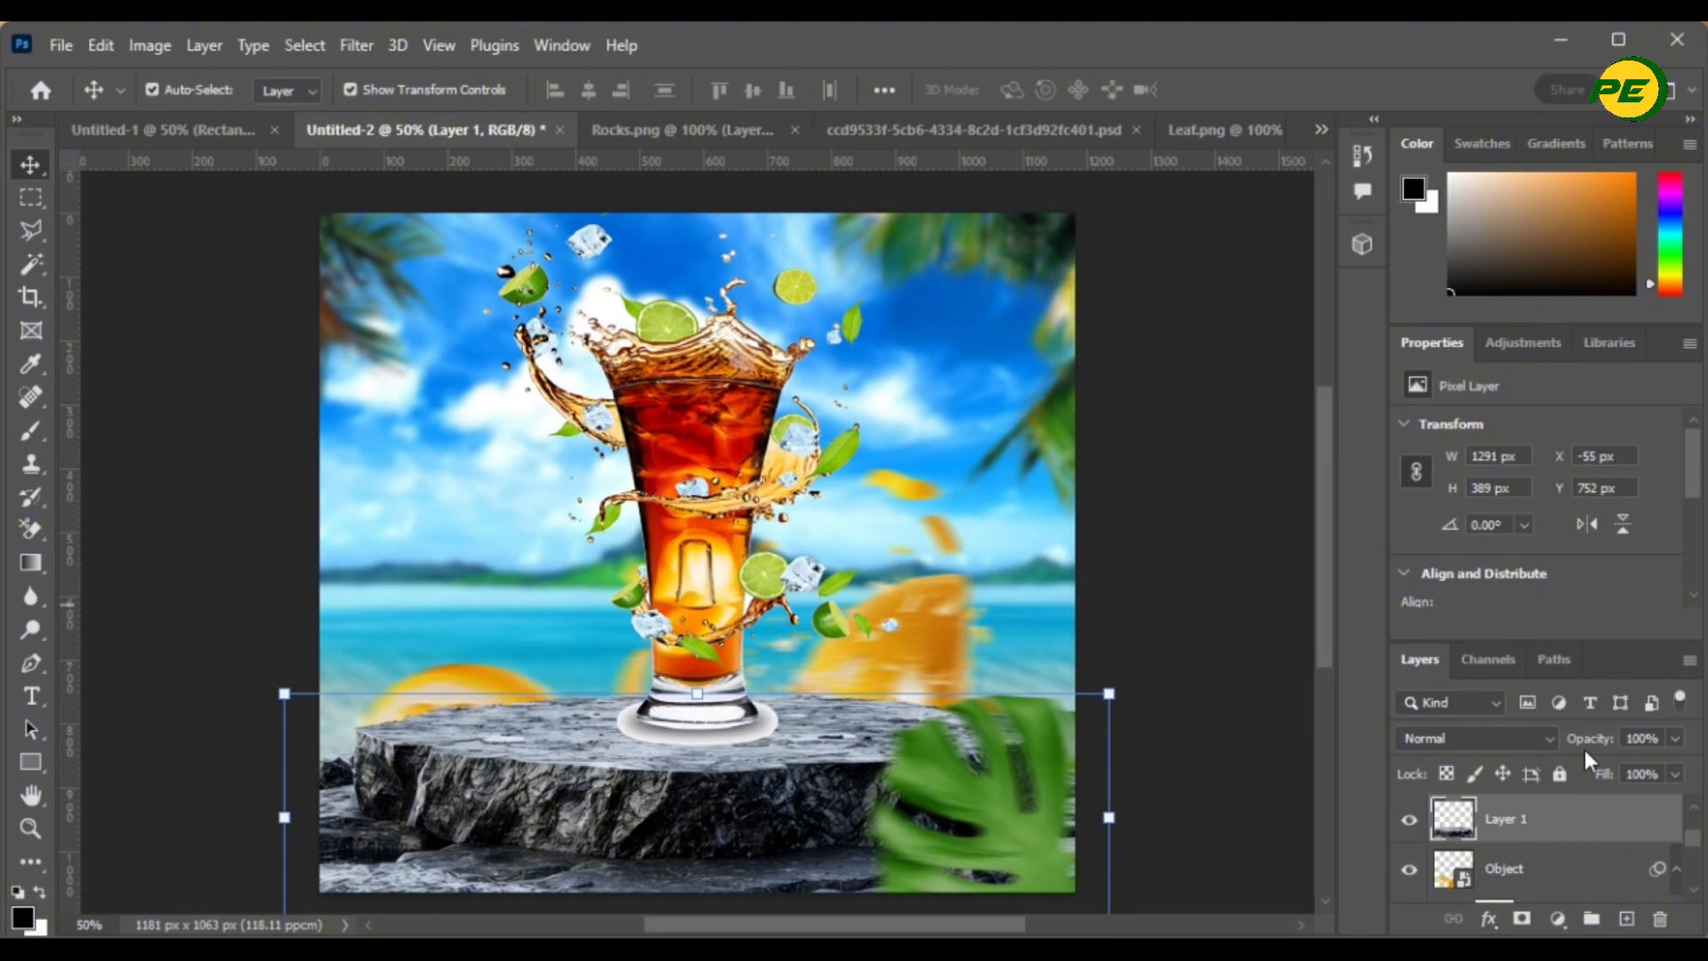
pyautogui.click(1493, 922)
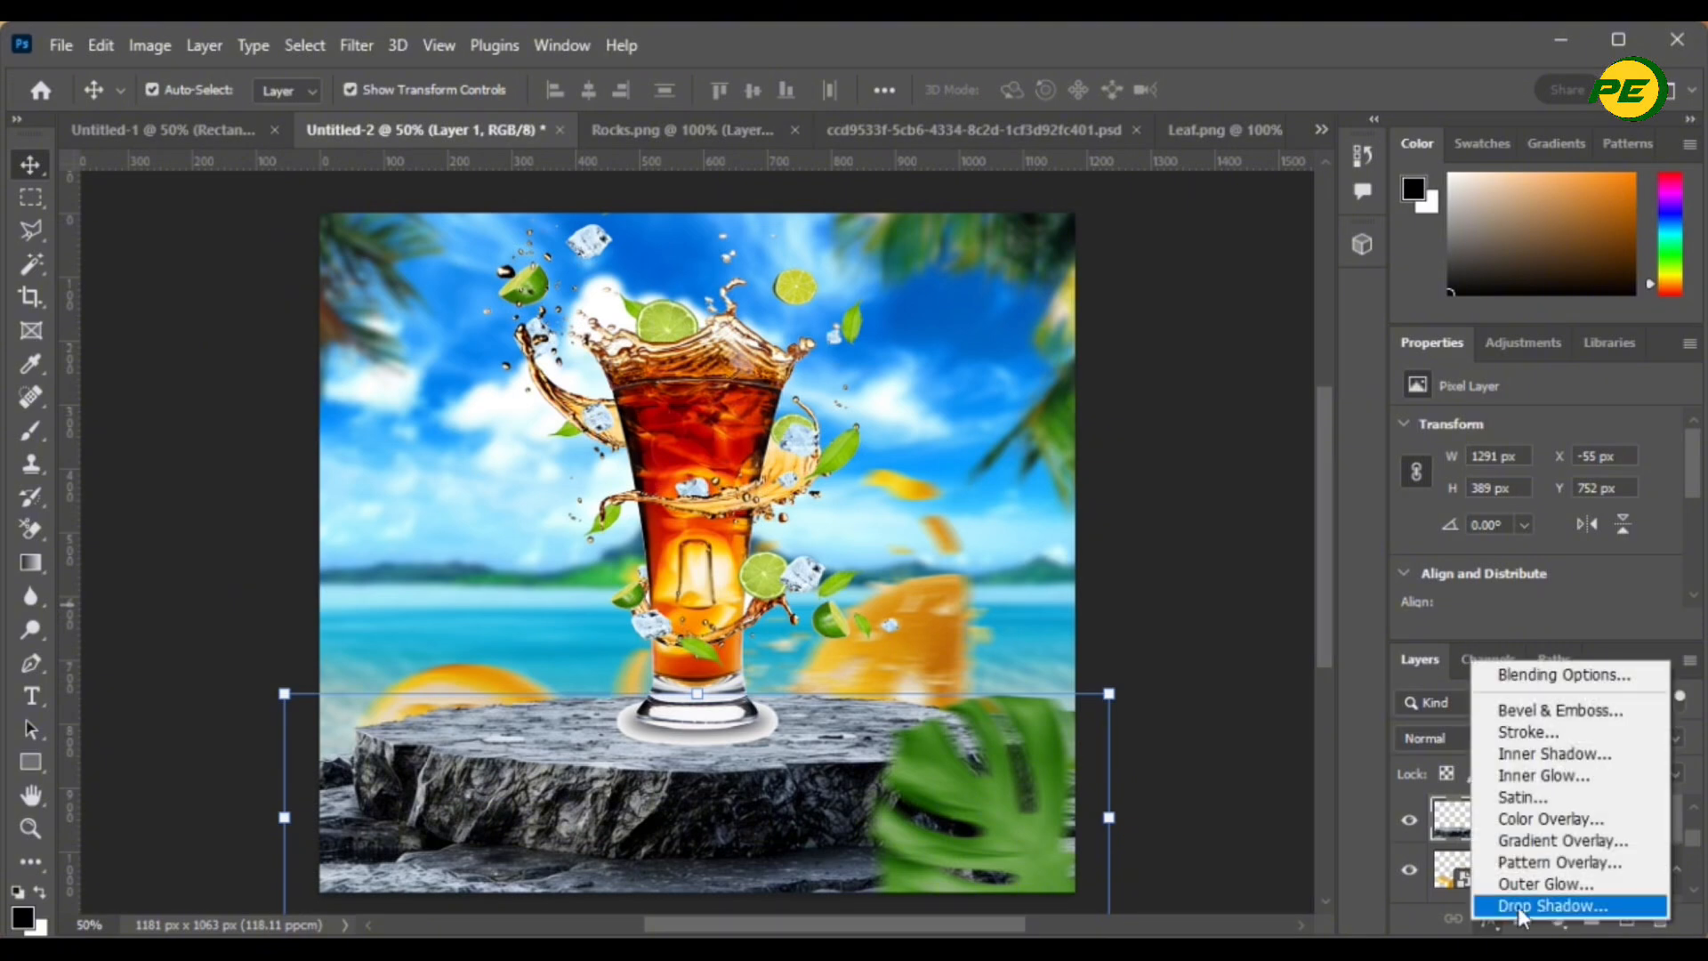
pyautogui.click(1535, 821)
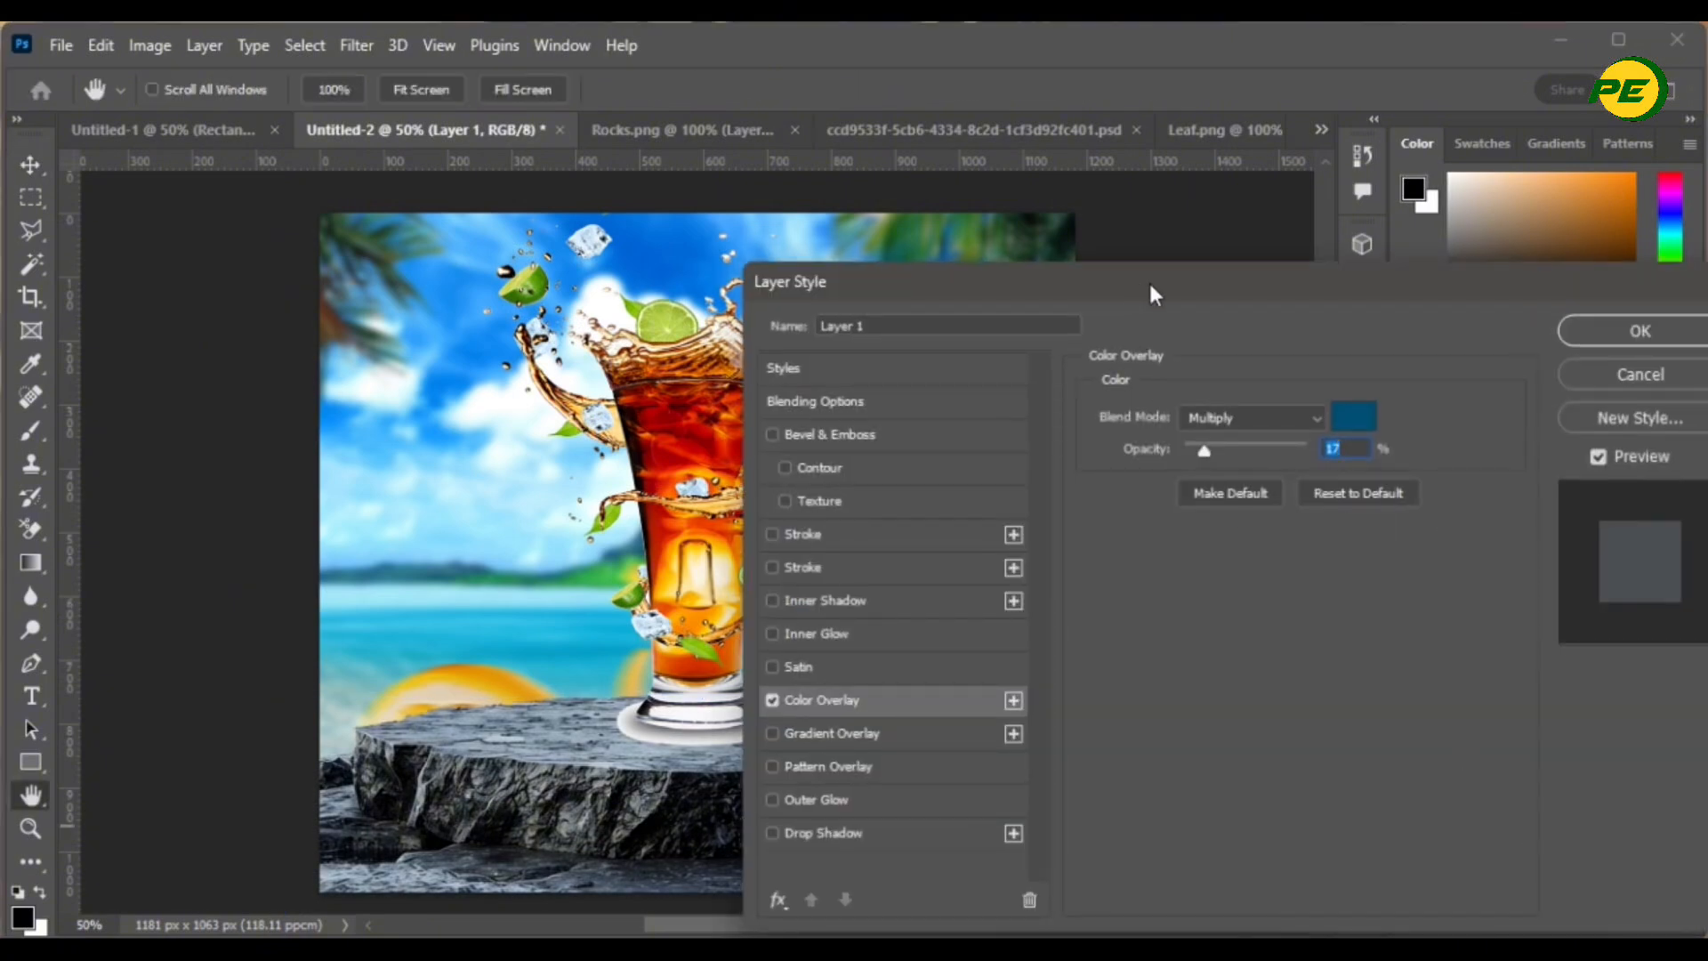
pyautogui.moveTo(1150, 280); pyautogui.dragTo(1324, 267)
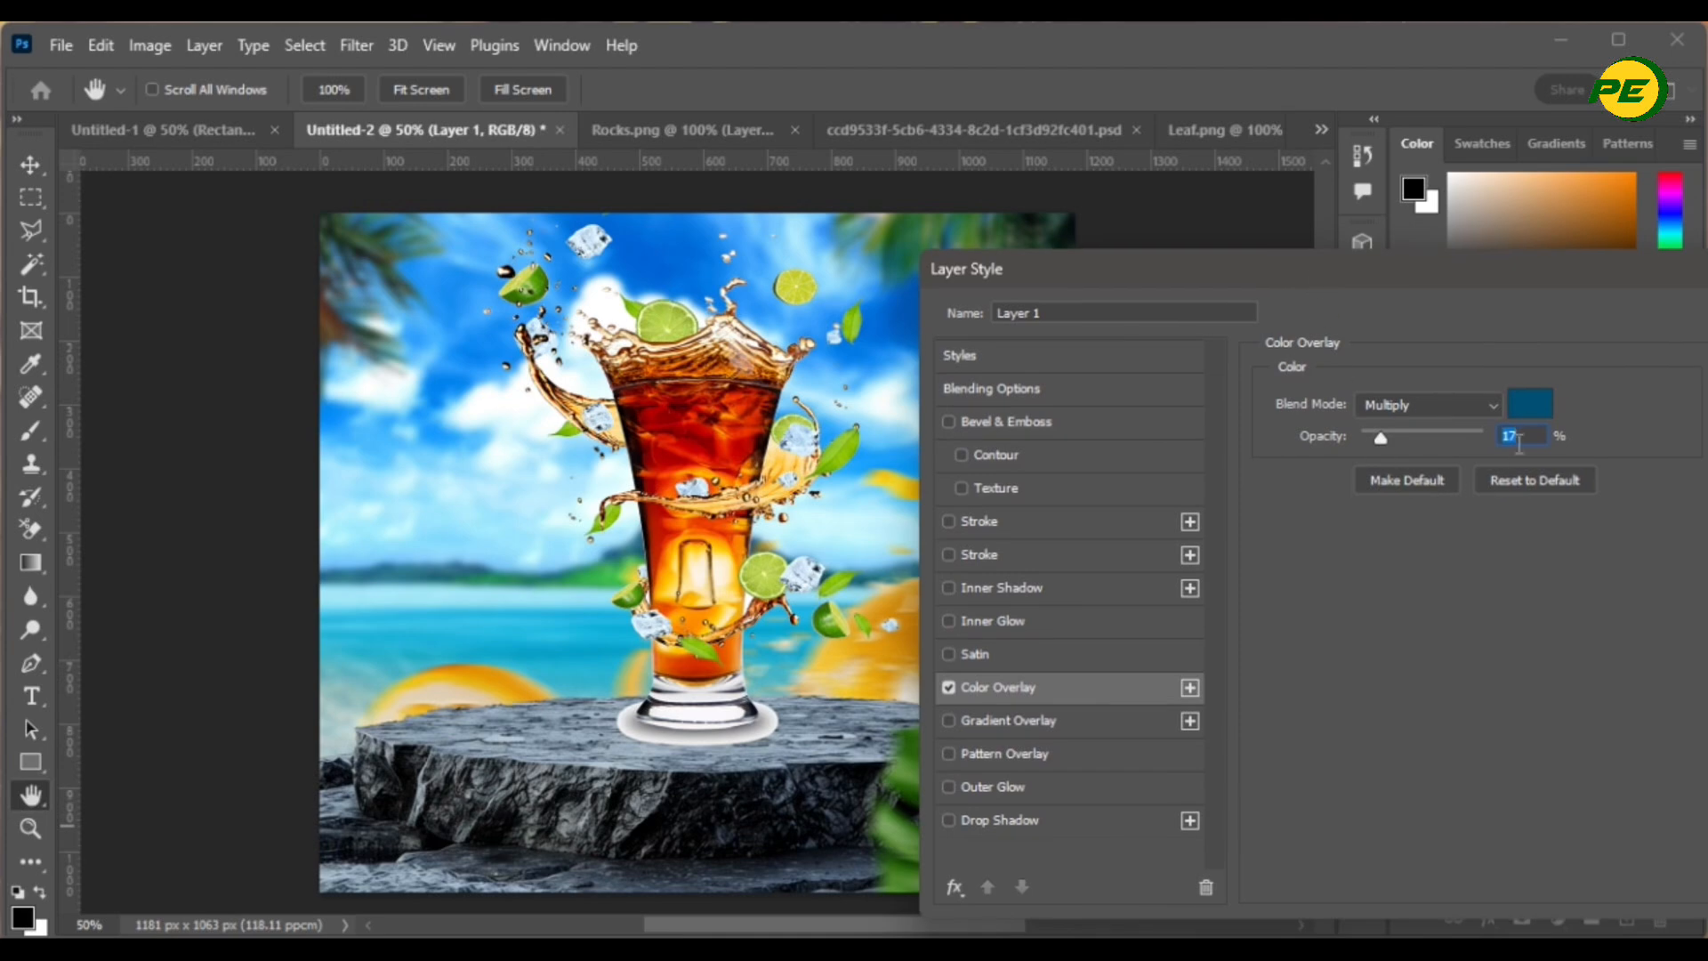
pyautogui.click(1518, 405)
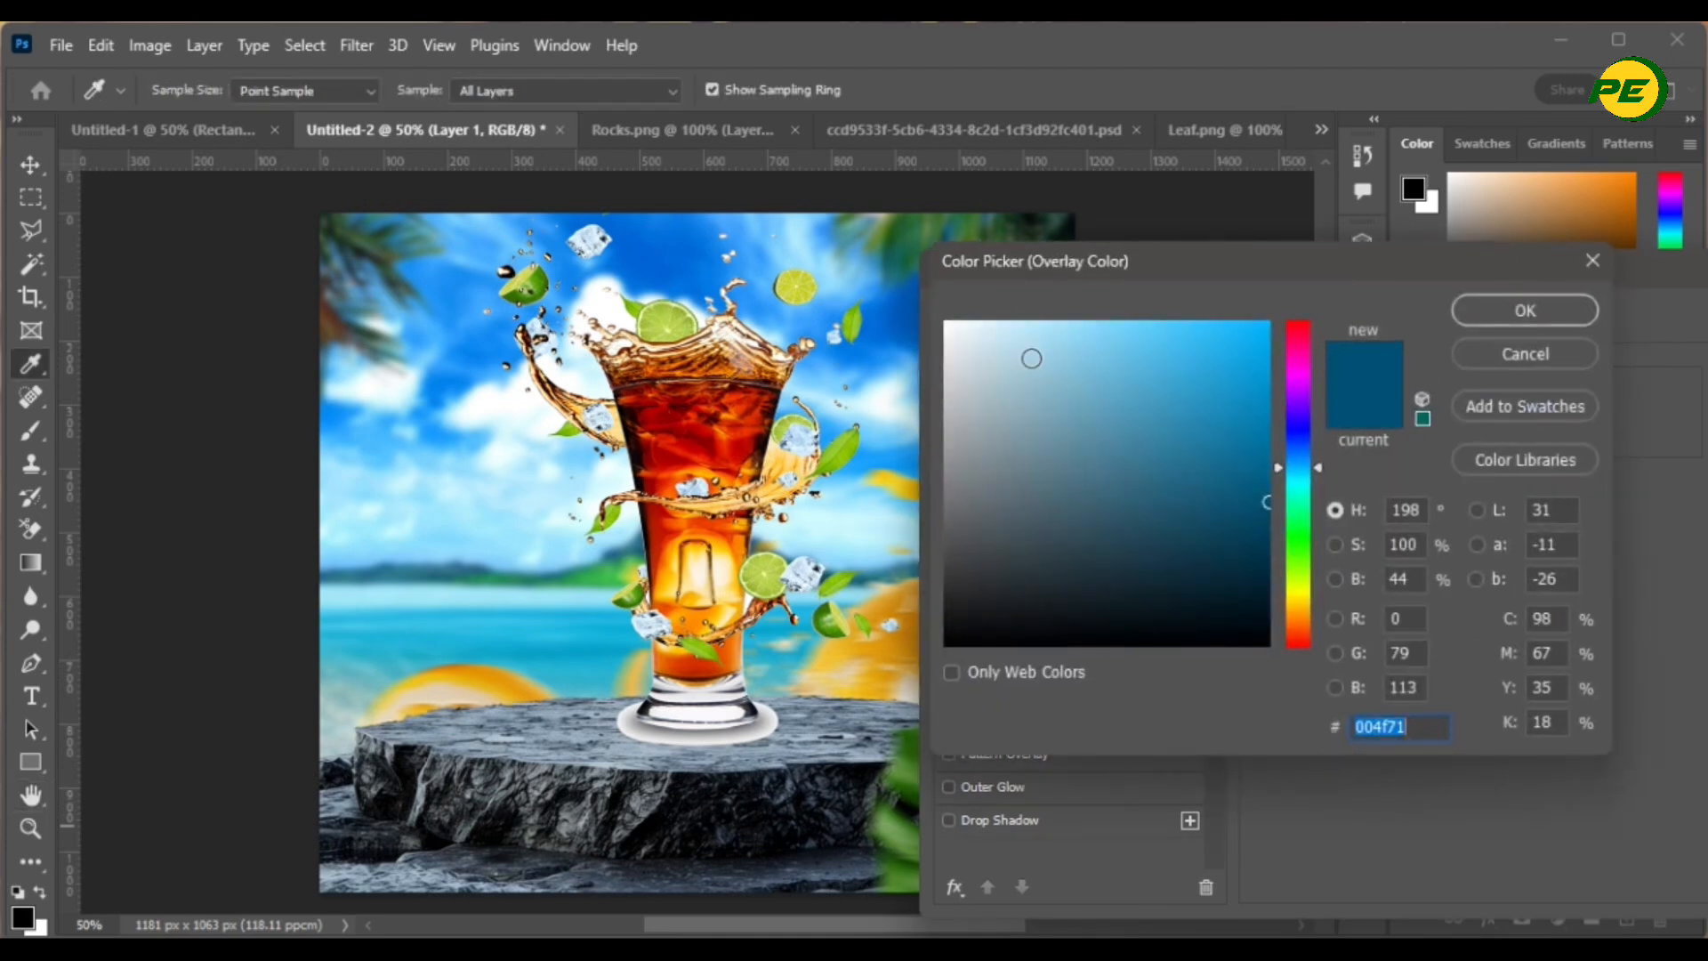
pyautogui.click(675, 255)
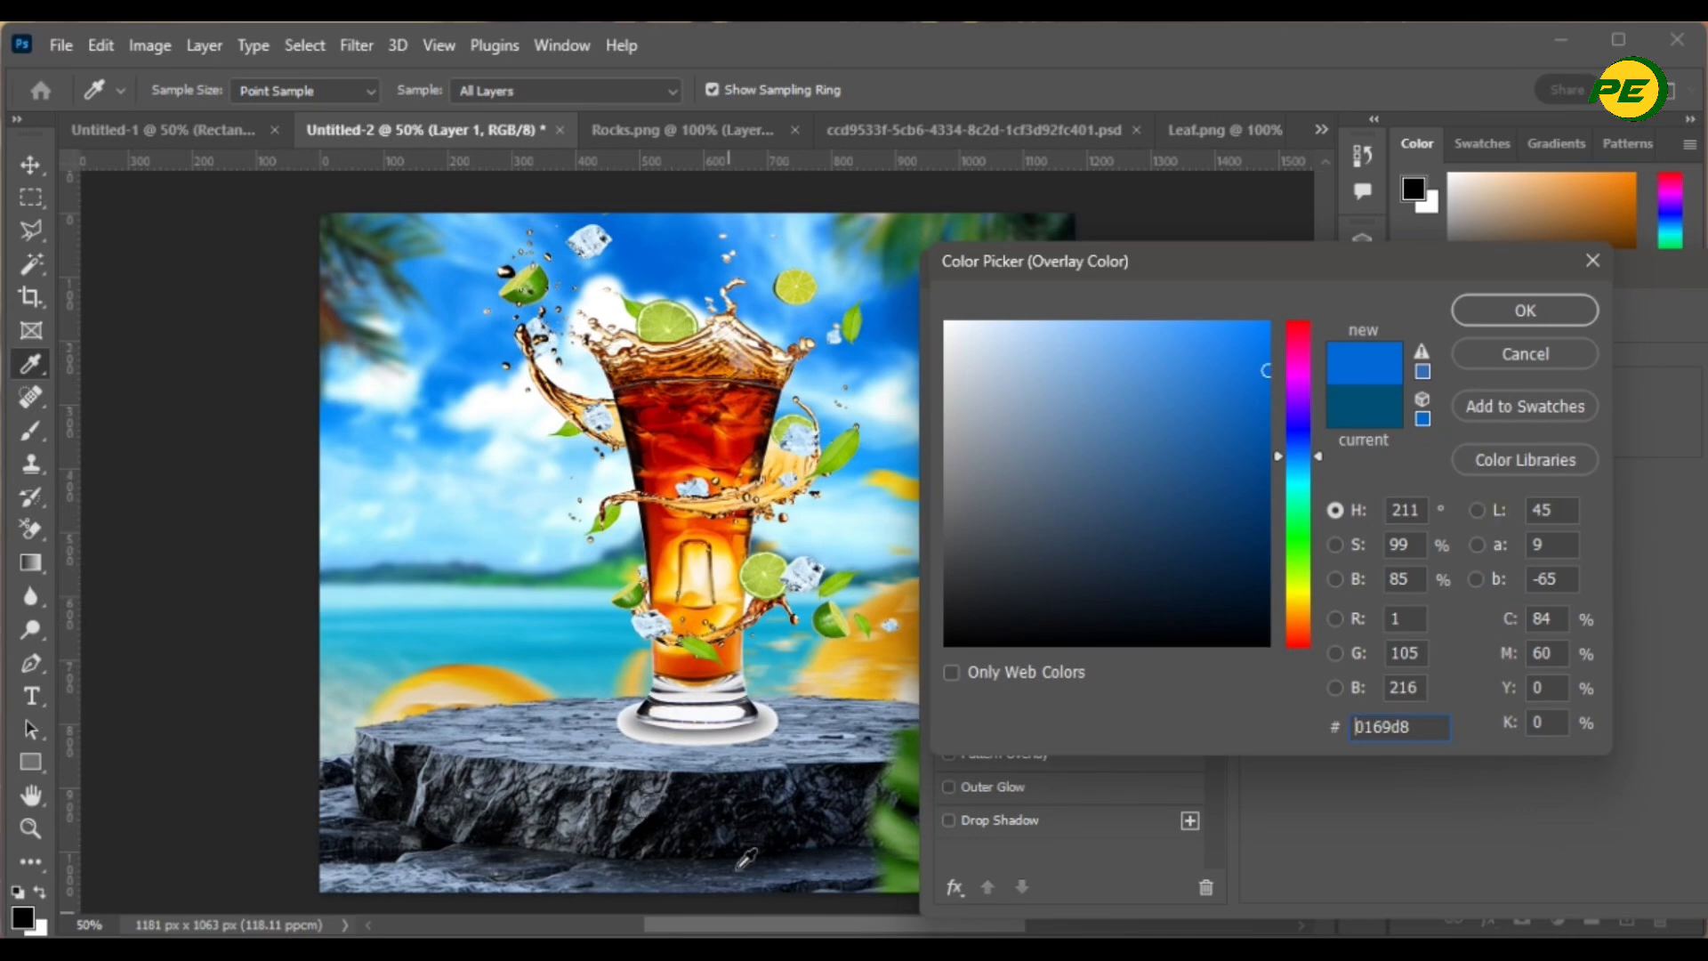
pyautogui.click(664, 253)
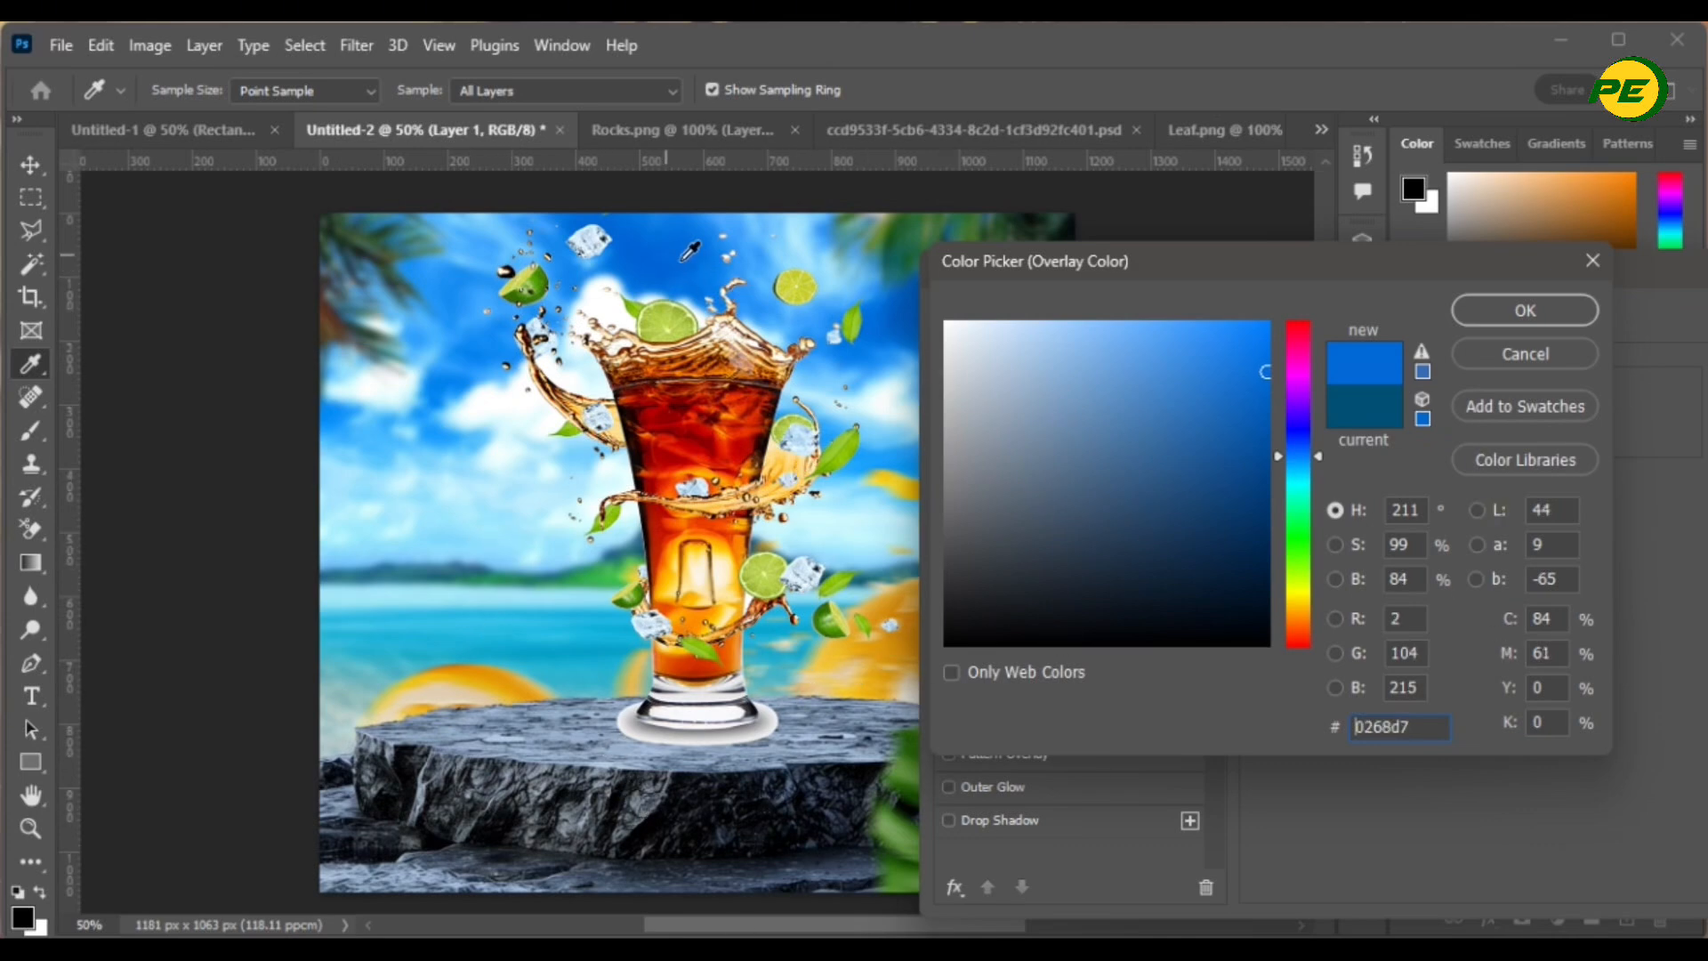
pyautogui.click(1524, 322)
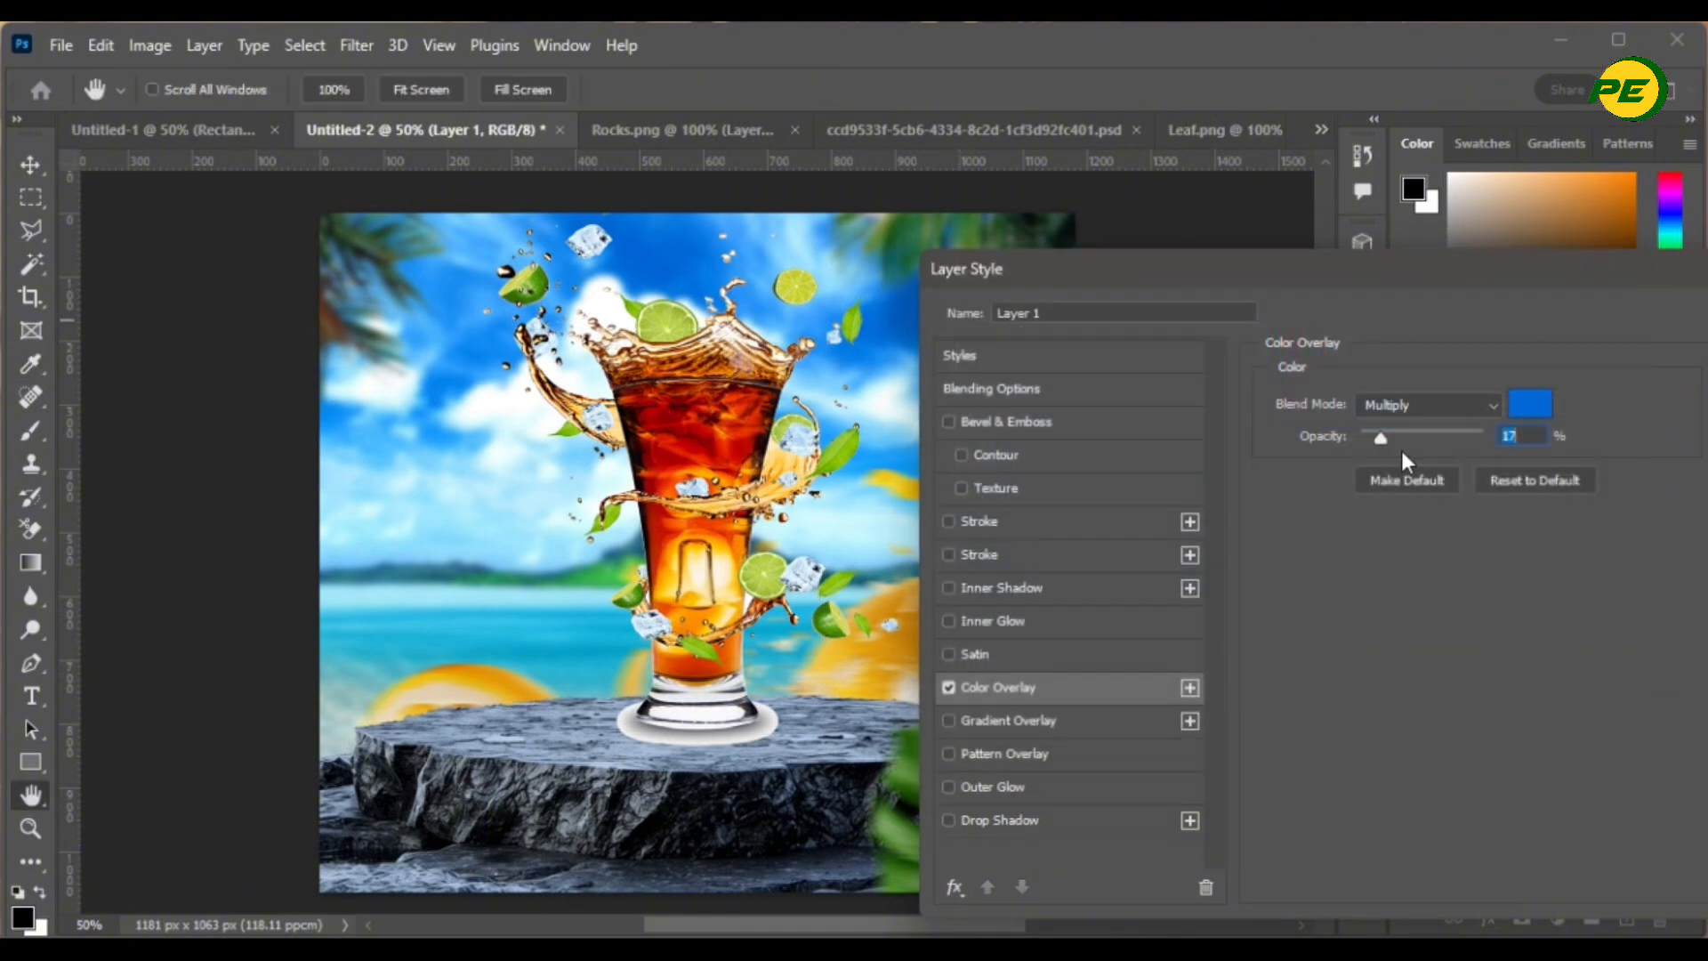
pyautogui.moveTo(1382, 437)
pyautogui.mouseDown()
pyautogui.moveTo(1407, 435)
pyautogui.moveTo(1263, 462)
pyautogui.moveTo(1392, 482)
pyautogui.moveTo(1372, 463)
pyautogui.moveTo(1390, 460)
pyautogui.mouseUp()
pyautogui.moveTo(1454, 282); pyautogui.dragTo(1301, 308)
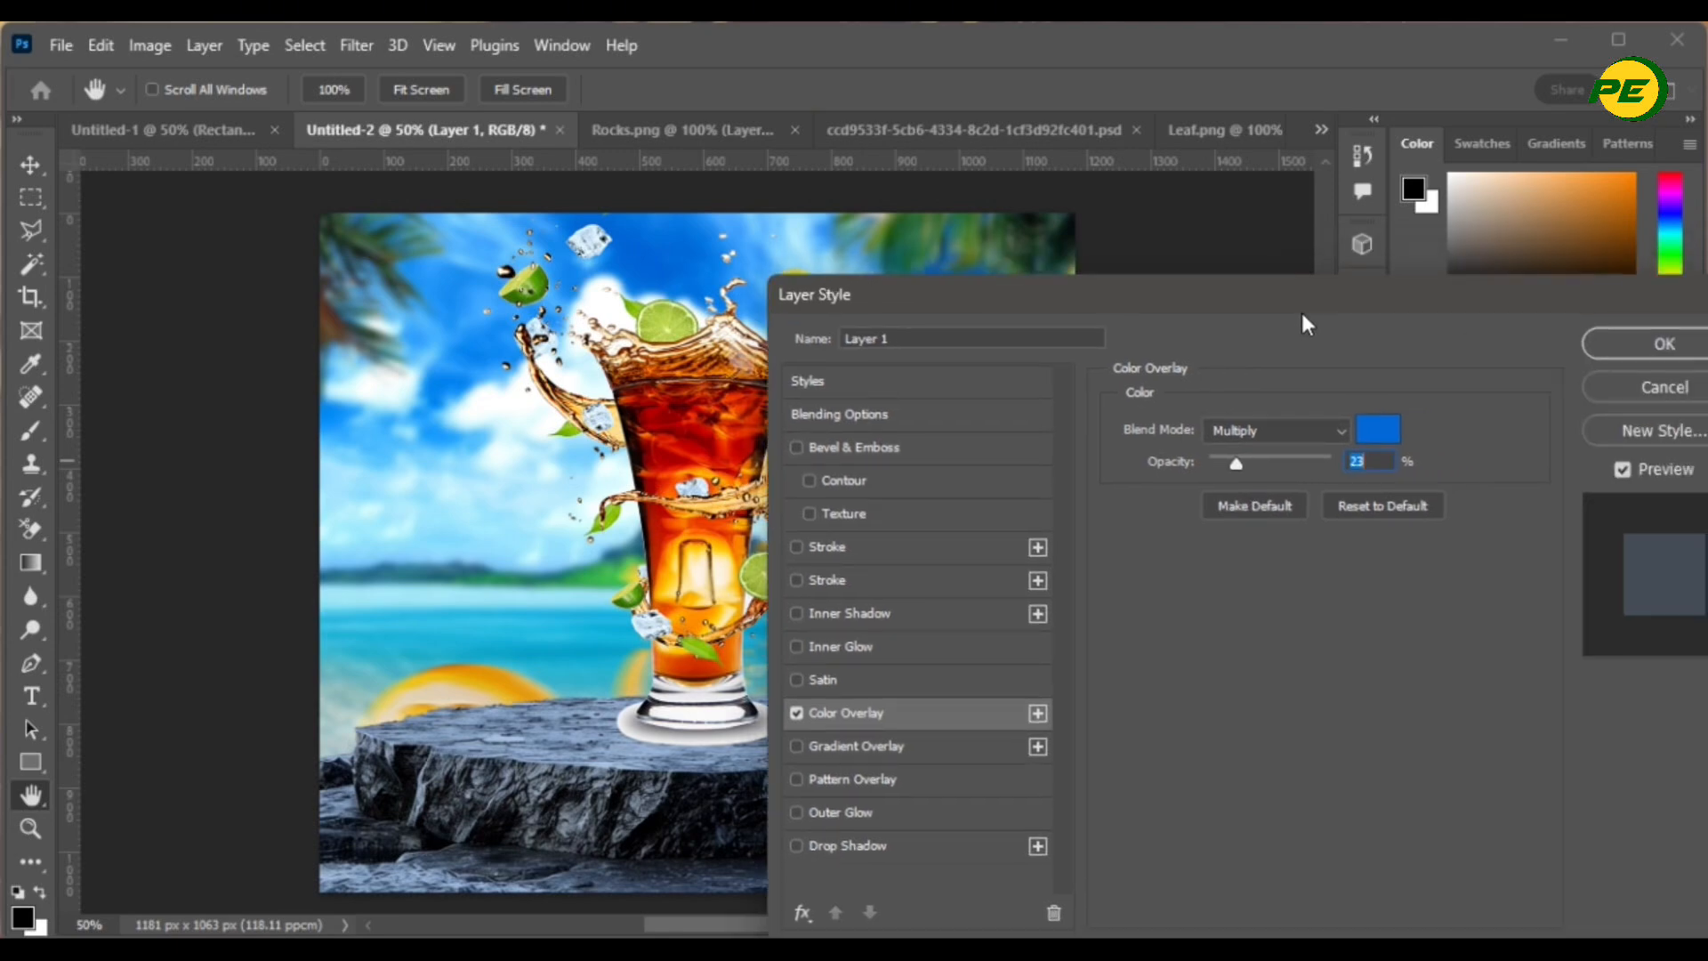
pyautogui.click(1596, 356)
pyautogui.click(614, 685)
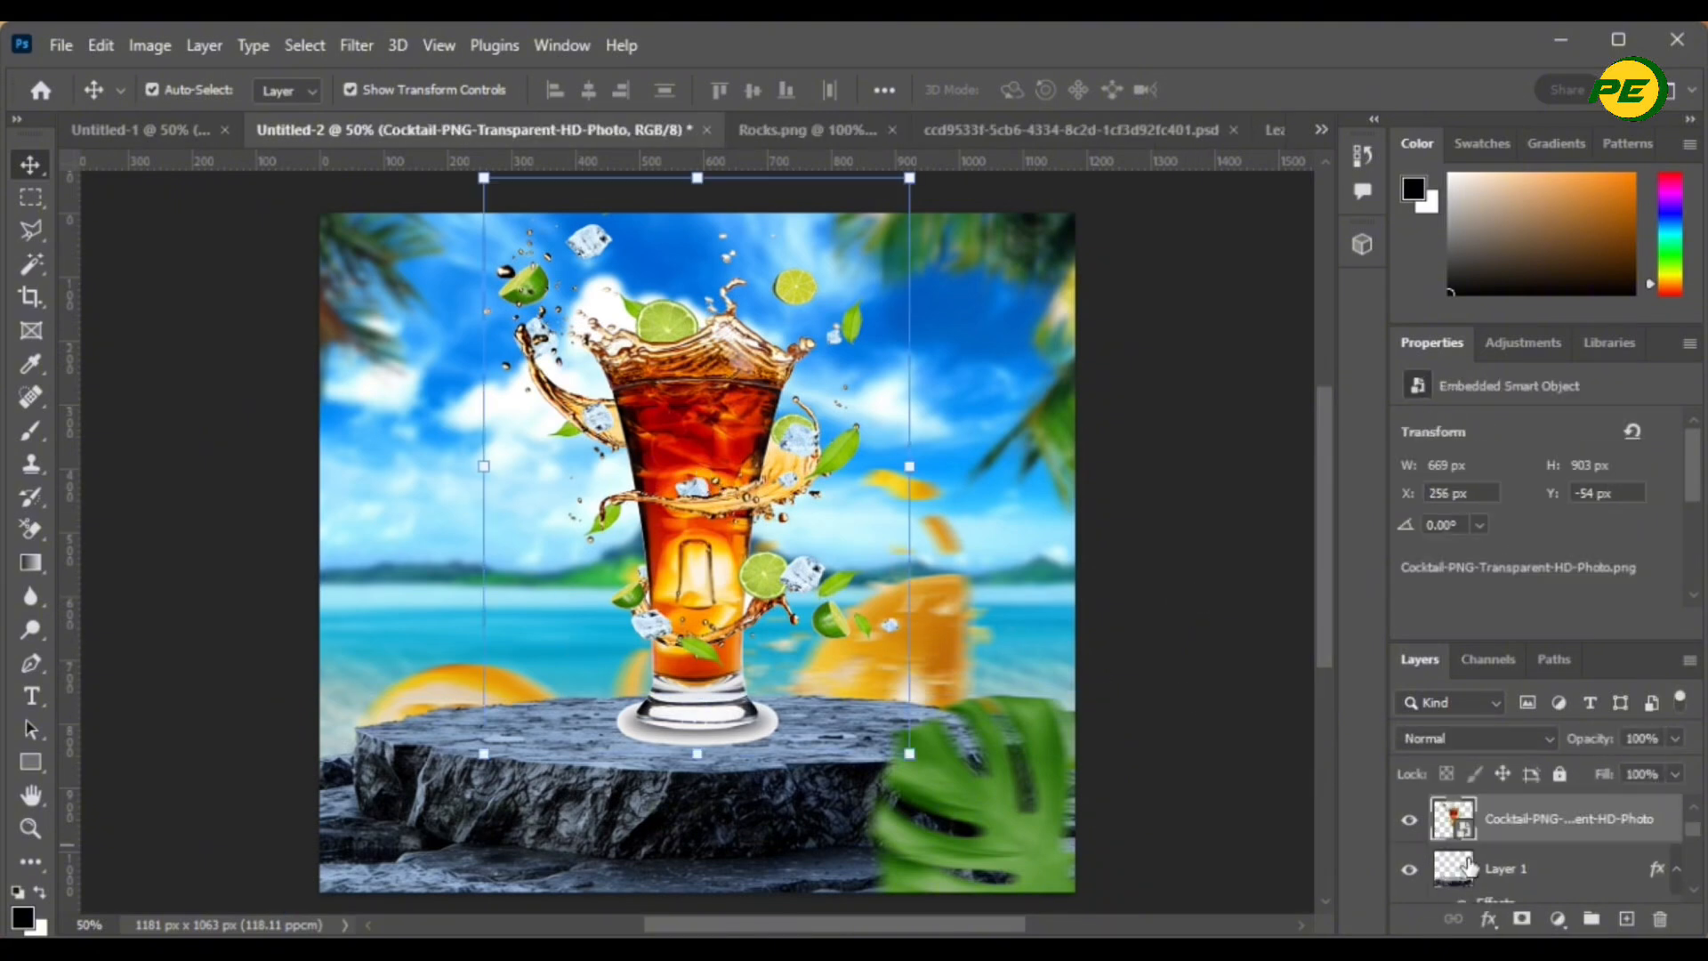
# - Add a blue Multiply Color Overlay at 14% opacity to the cocktail glass layer
pyautogui.scroll(-1, 1507, 589)
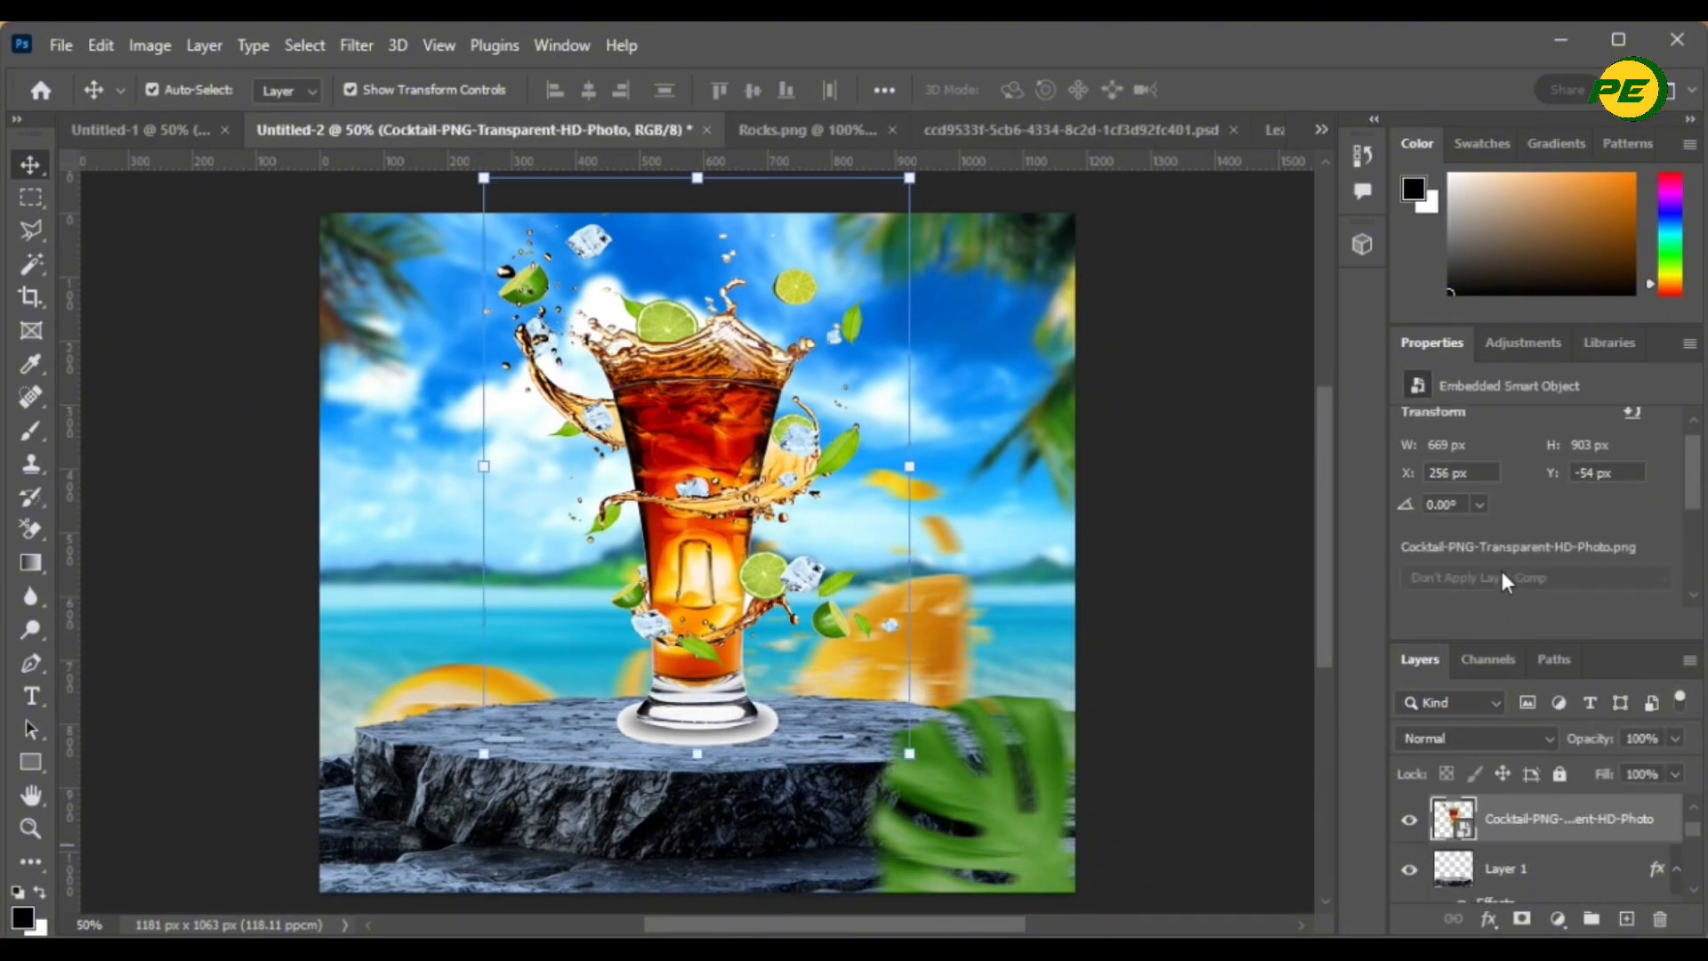
pyautogui.scroll(-1, 1502, 571)
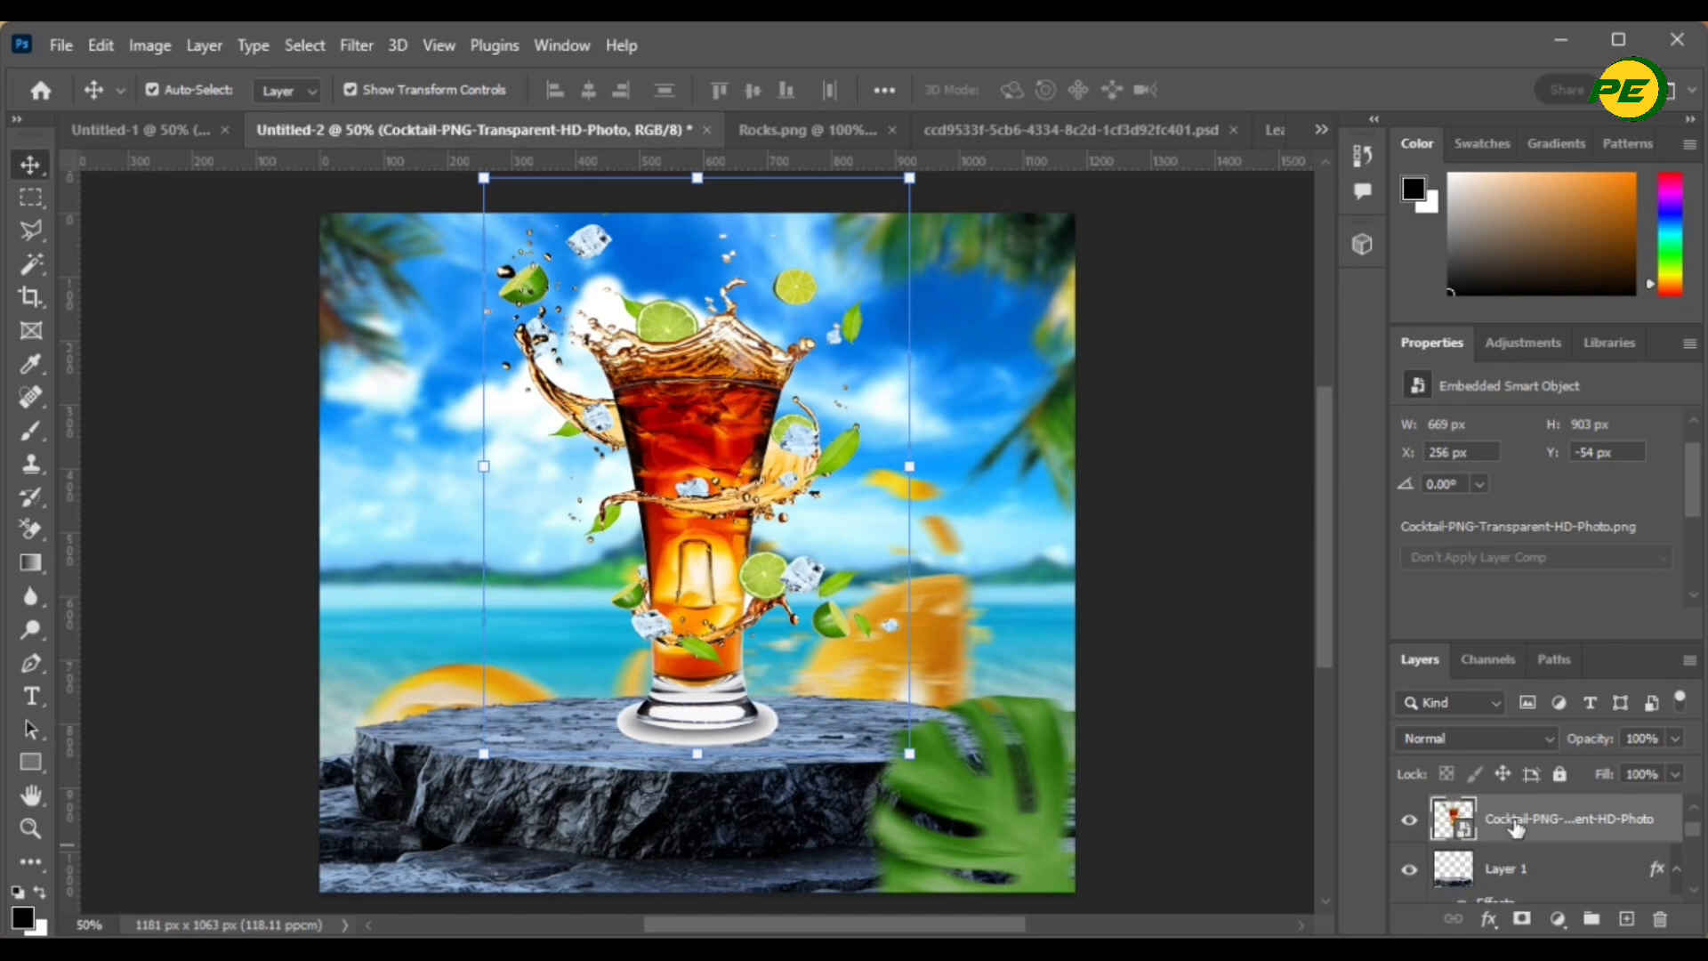
pyautogui.click(1495, 919)
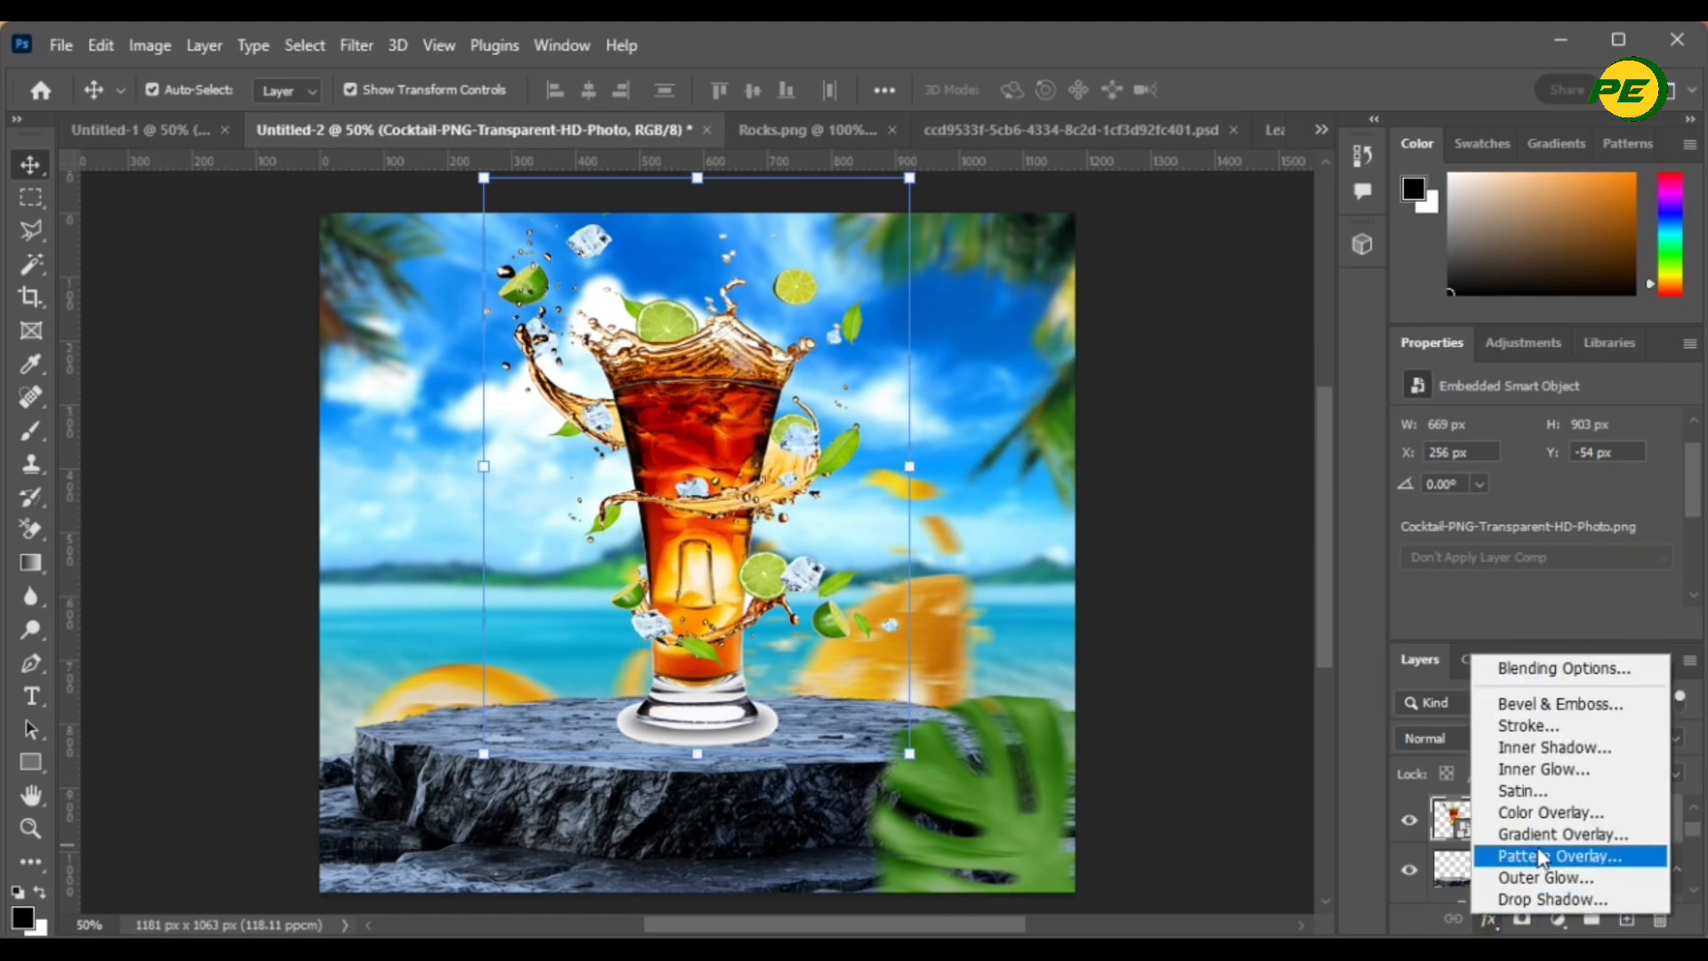
pyautogui.click(1535, 808)
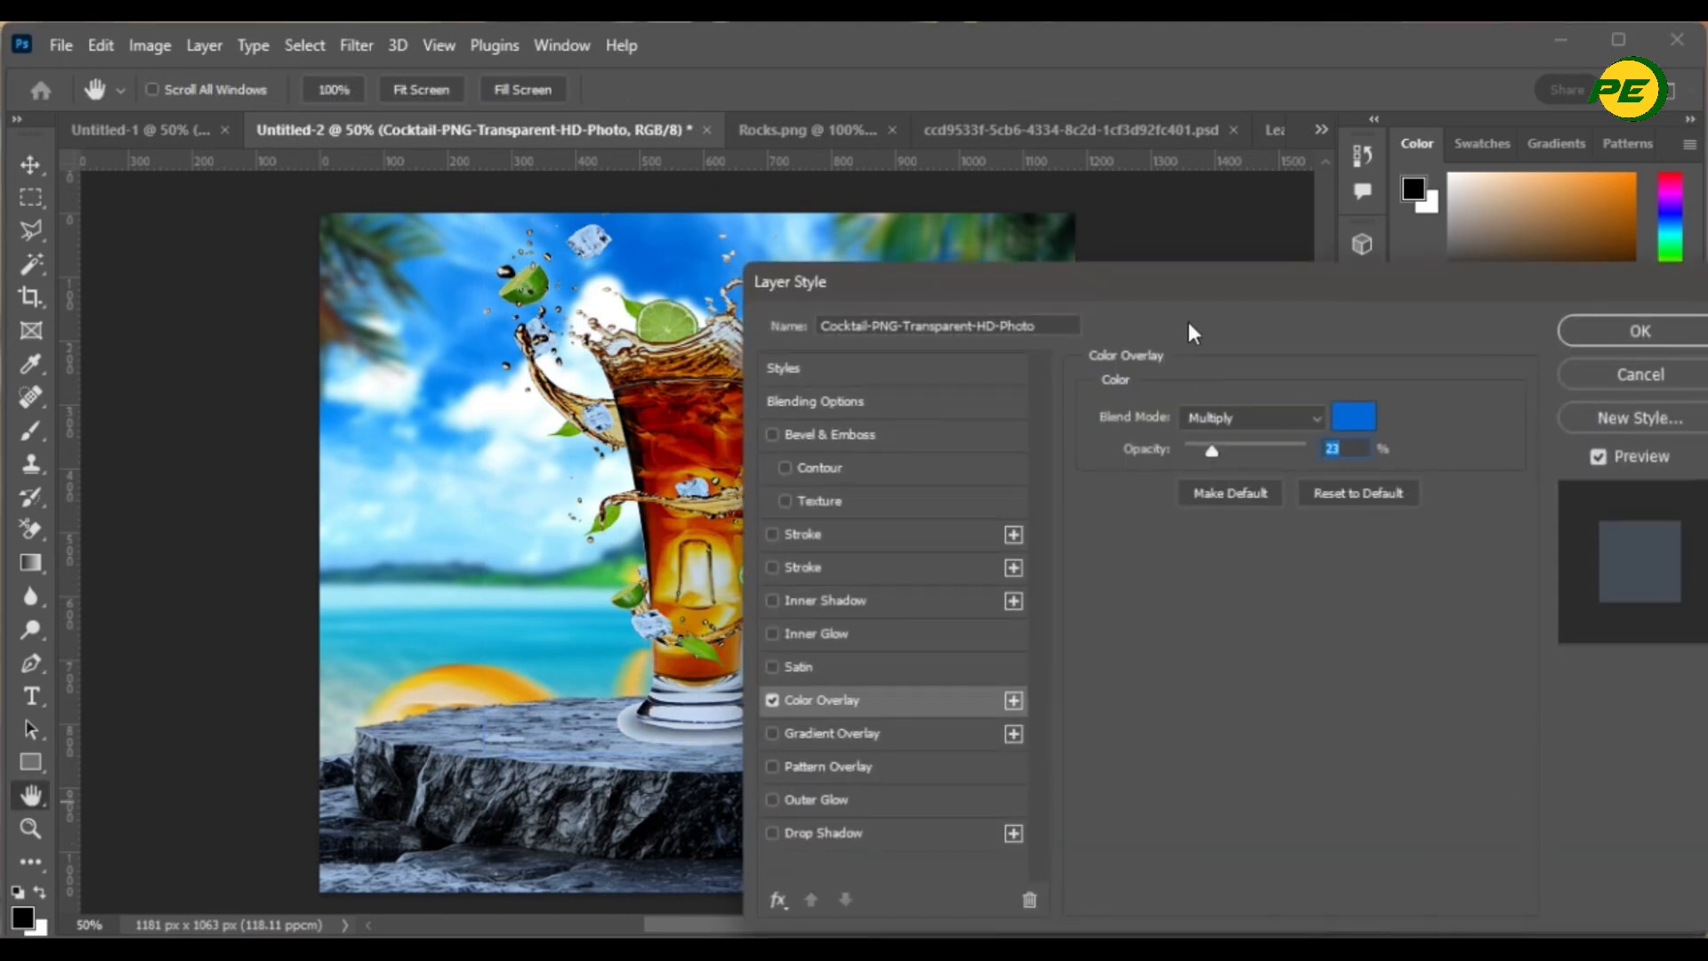
pyautogui.moveTo(1237, 283); pyautogui.dragTo(1438, 248)
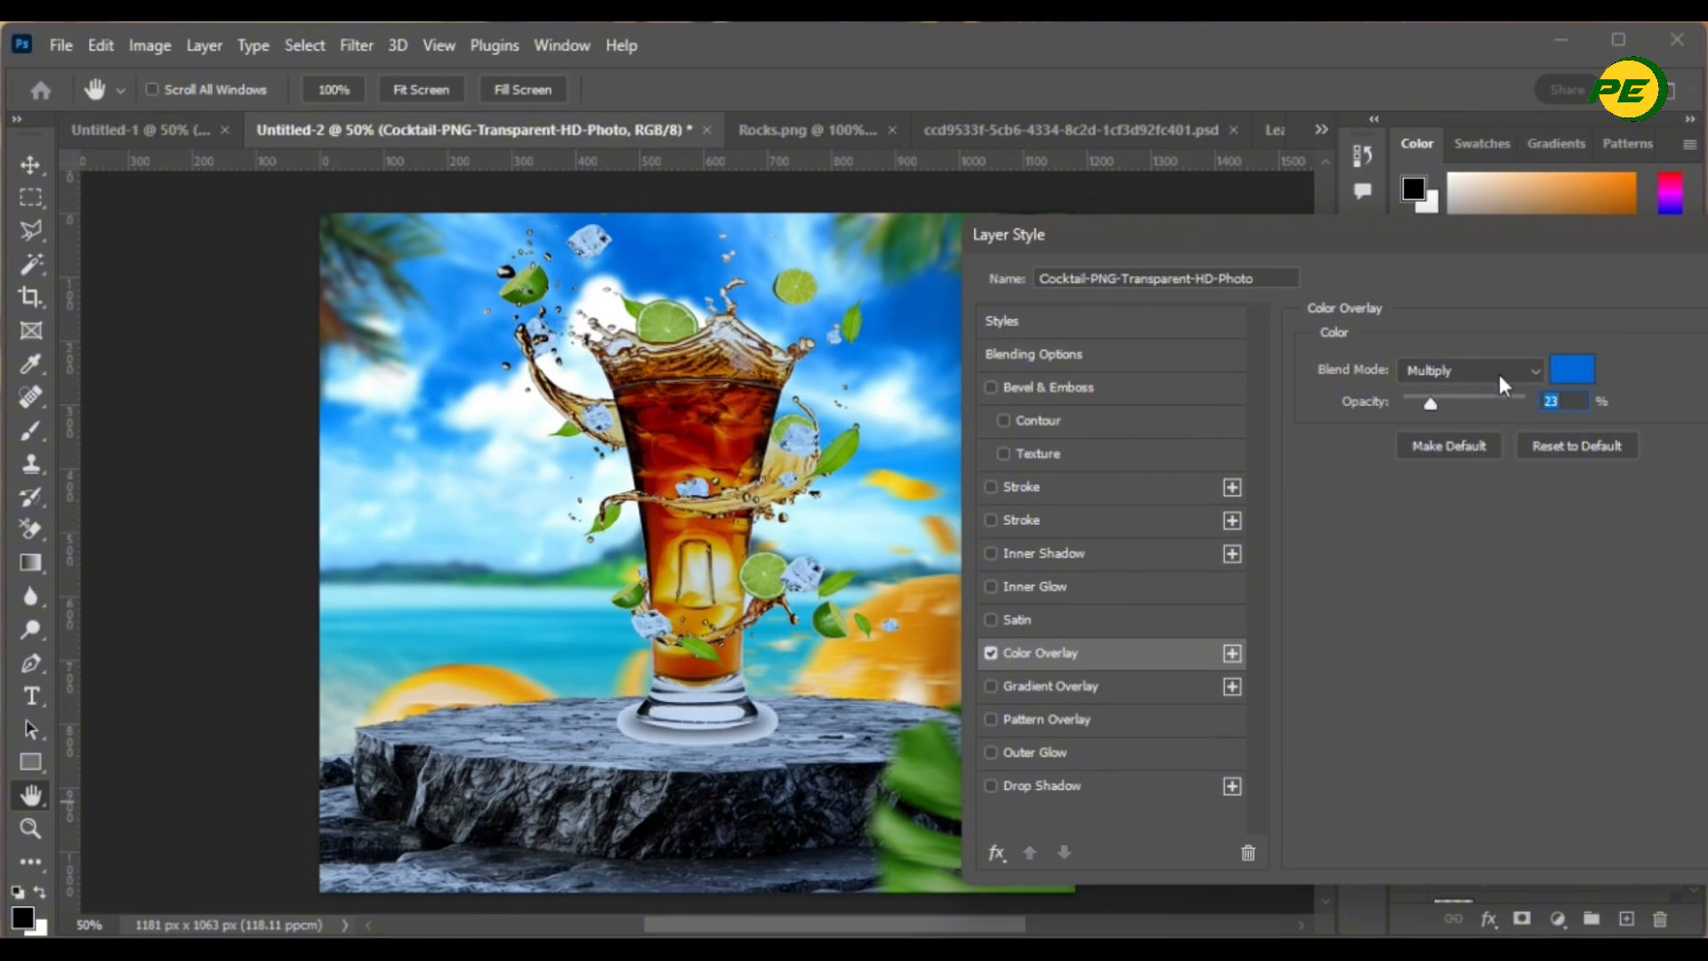
pyautogui.moveTo(1427, 408)
pyautogui.mouseDown()
pyautogui.moveTo(1408, 404)
pyautogui.moveTo(1422, 403)
pyautogui.mouseUp()
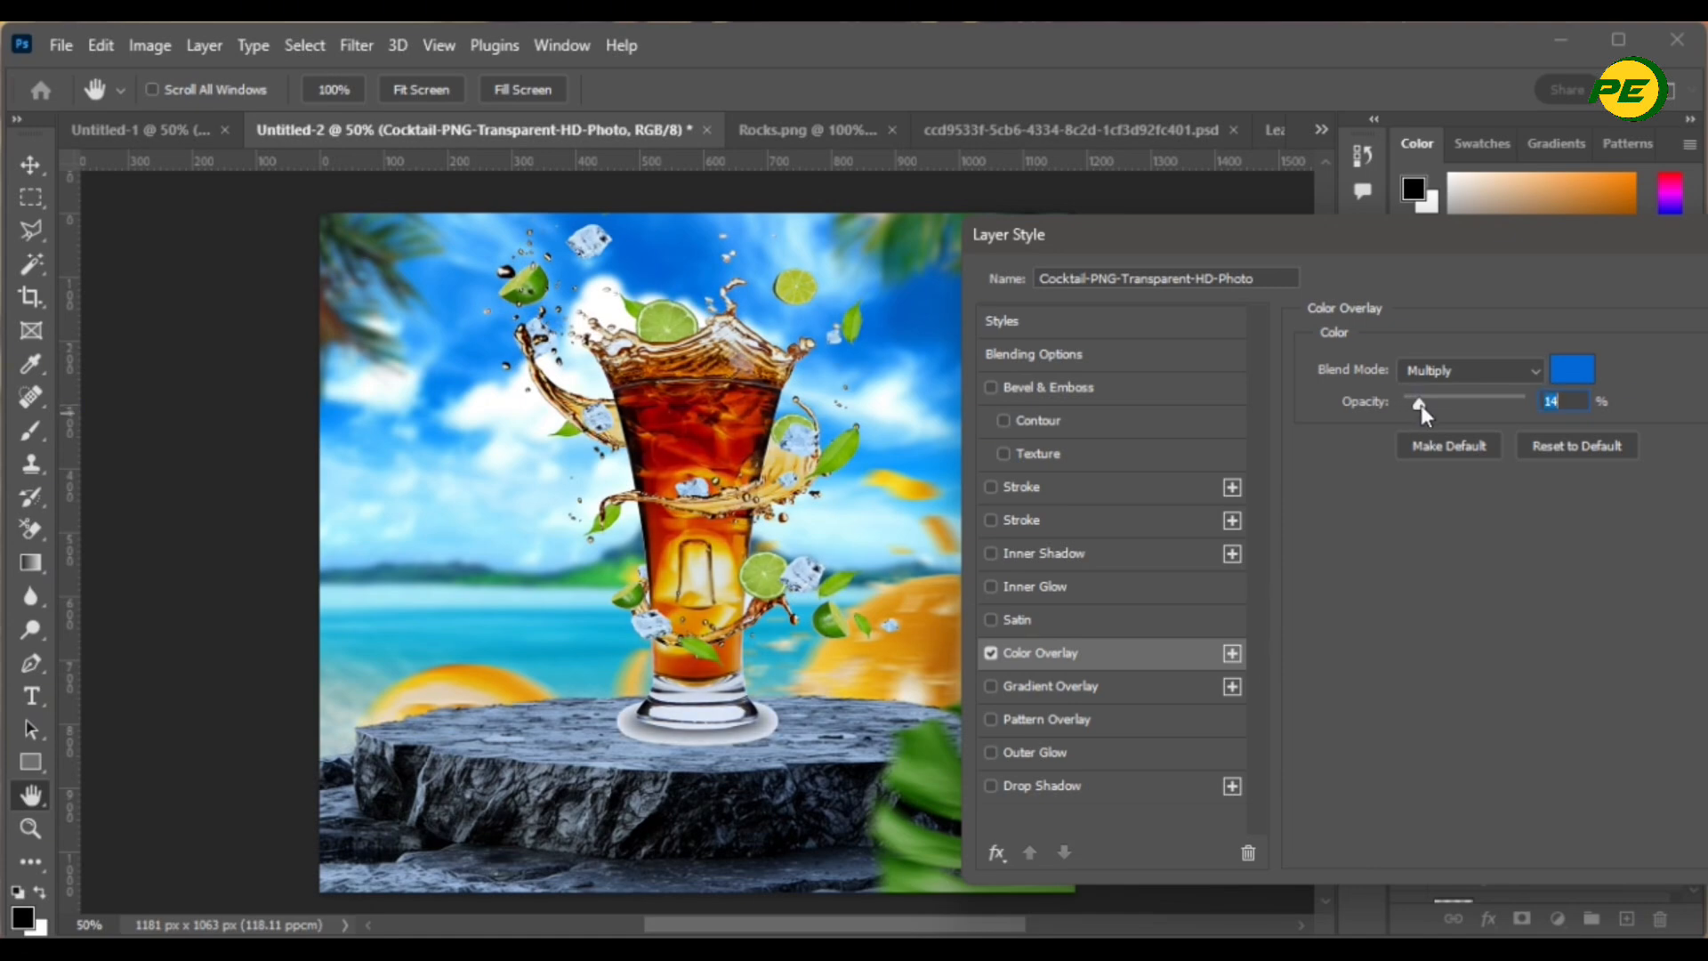
pyautogui.click(1426, 369)
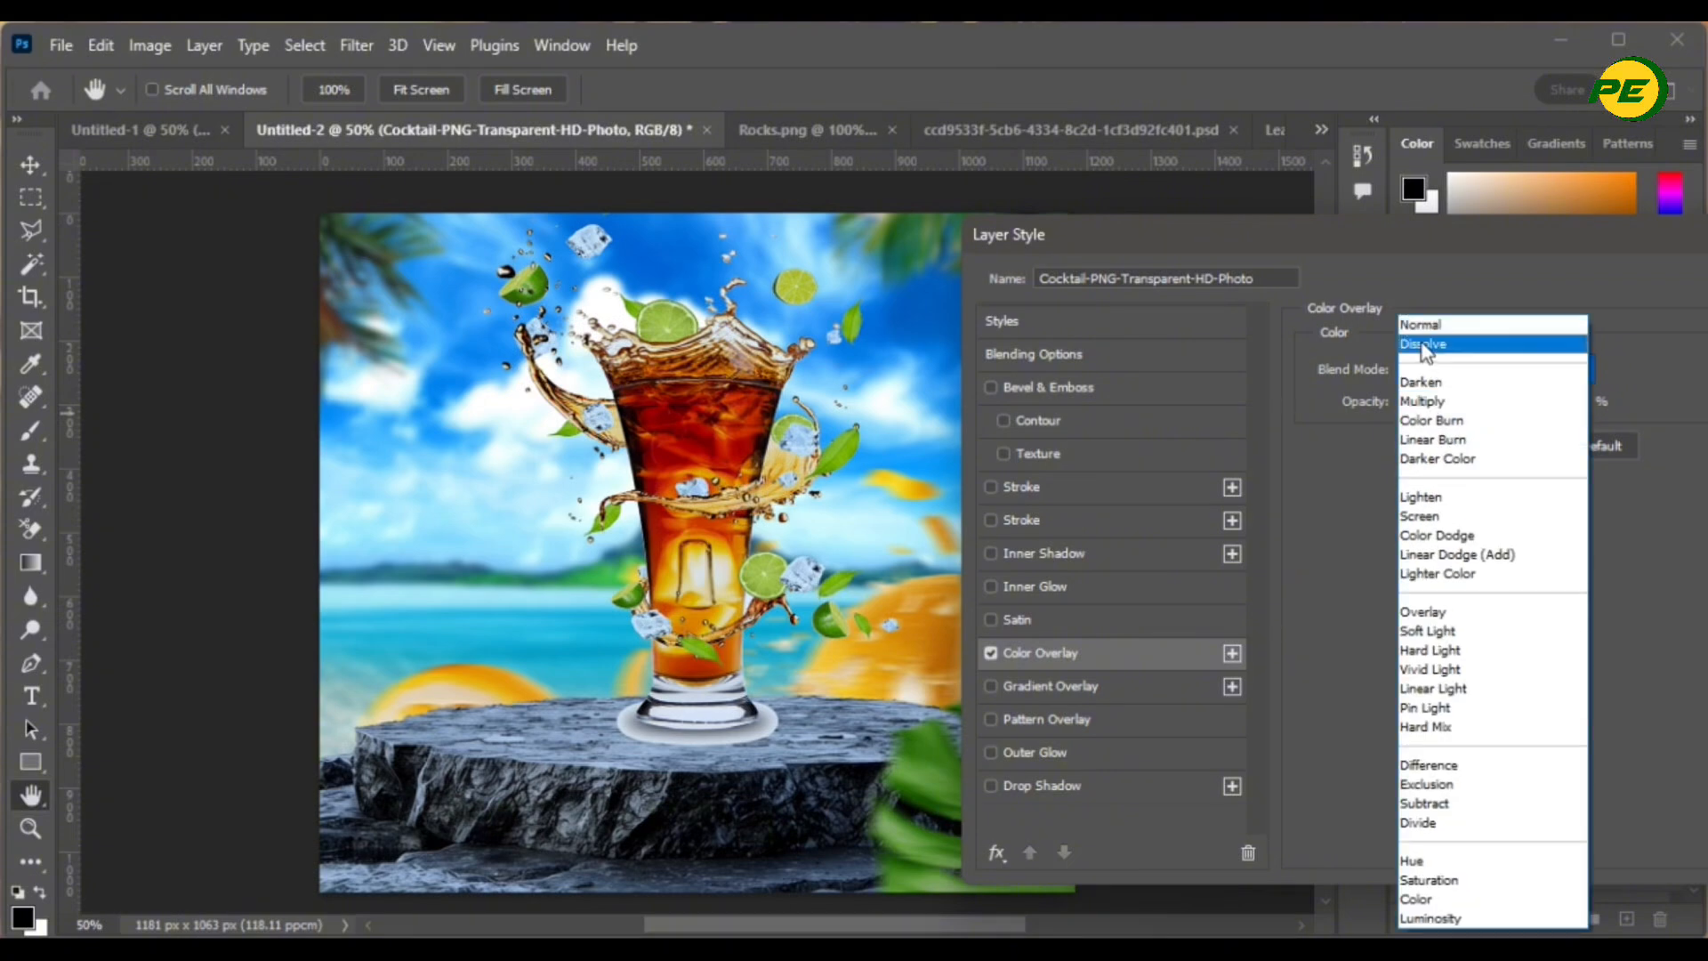
pyautogui.click(1420, 326)
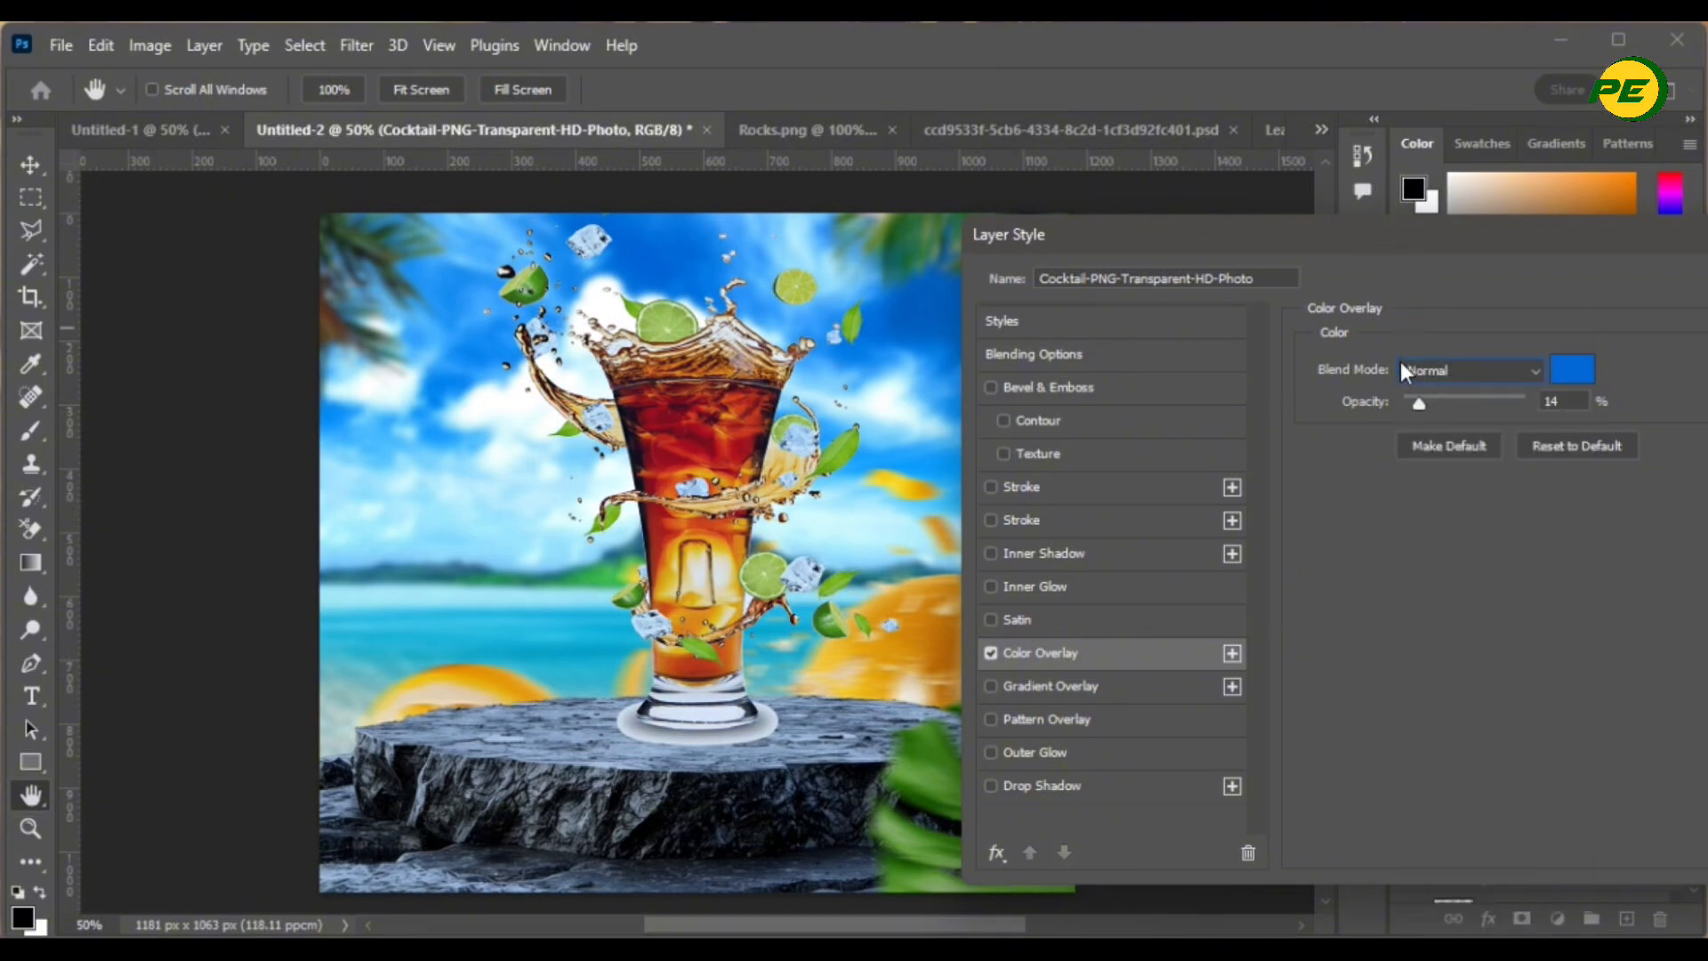
pyautogui.click(1404, 370)
pyautogui.click(1415, 402)
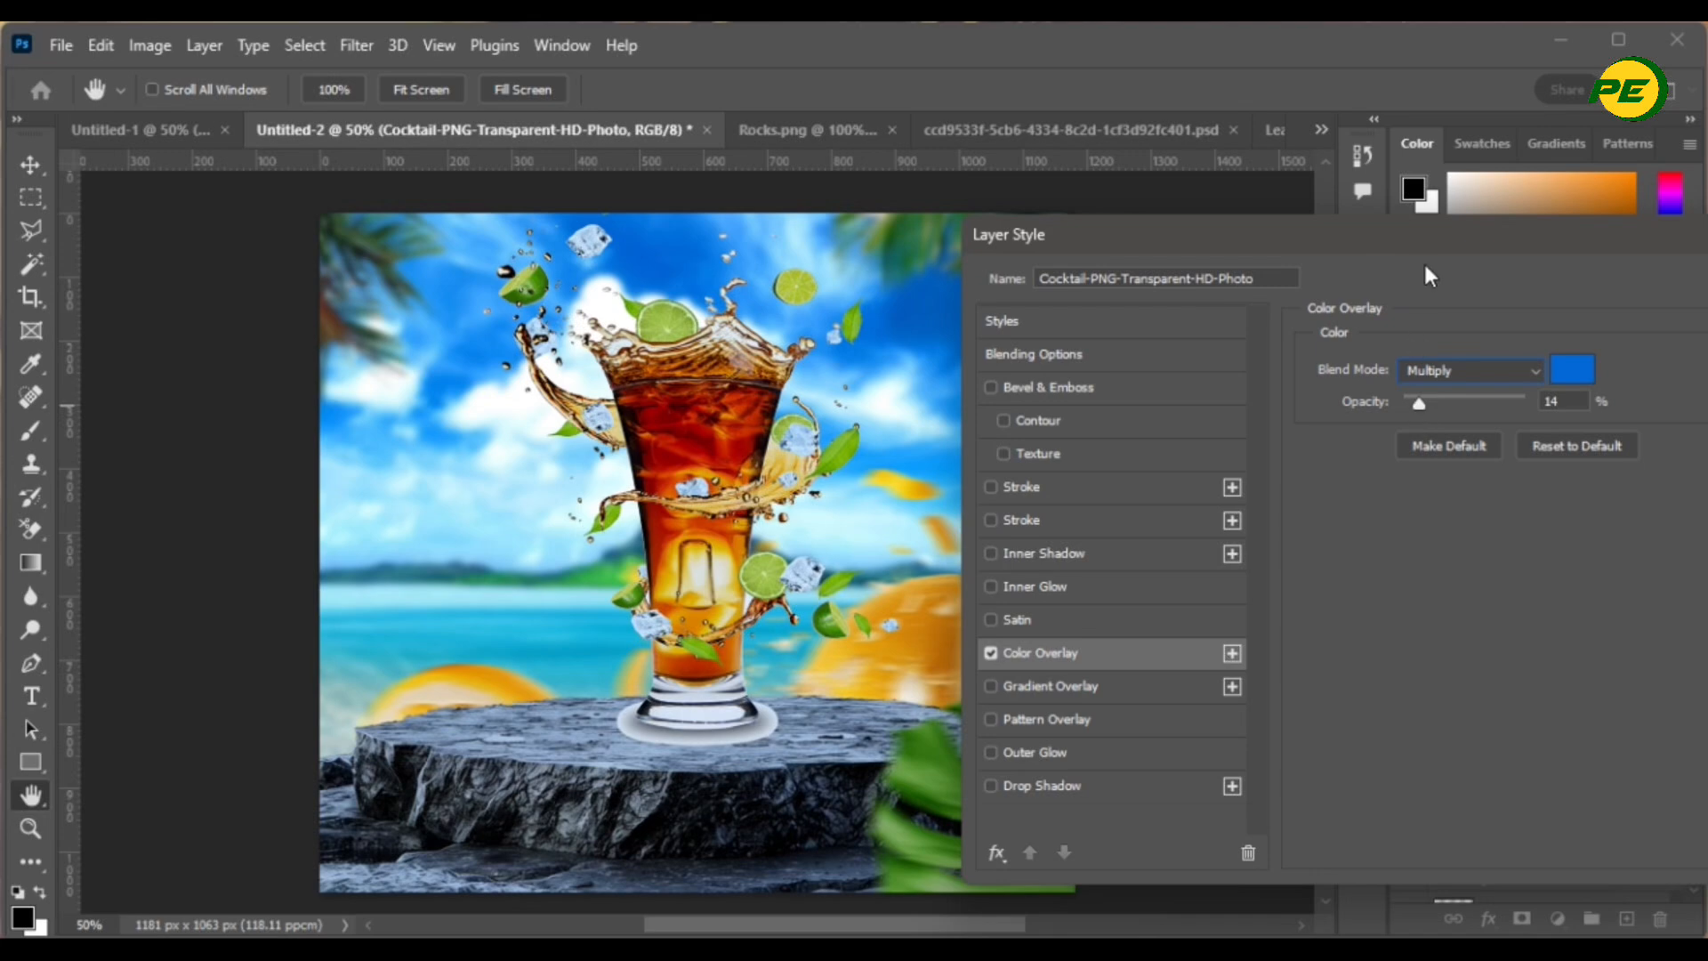
pyautogui.moveTo(1428, 275); pyautogui.dragTo(1195, 361)
pyautogui.click(1588, 372)
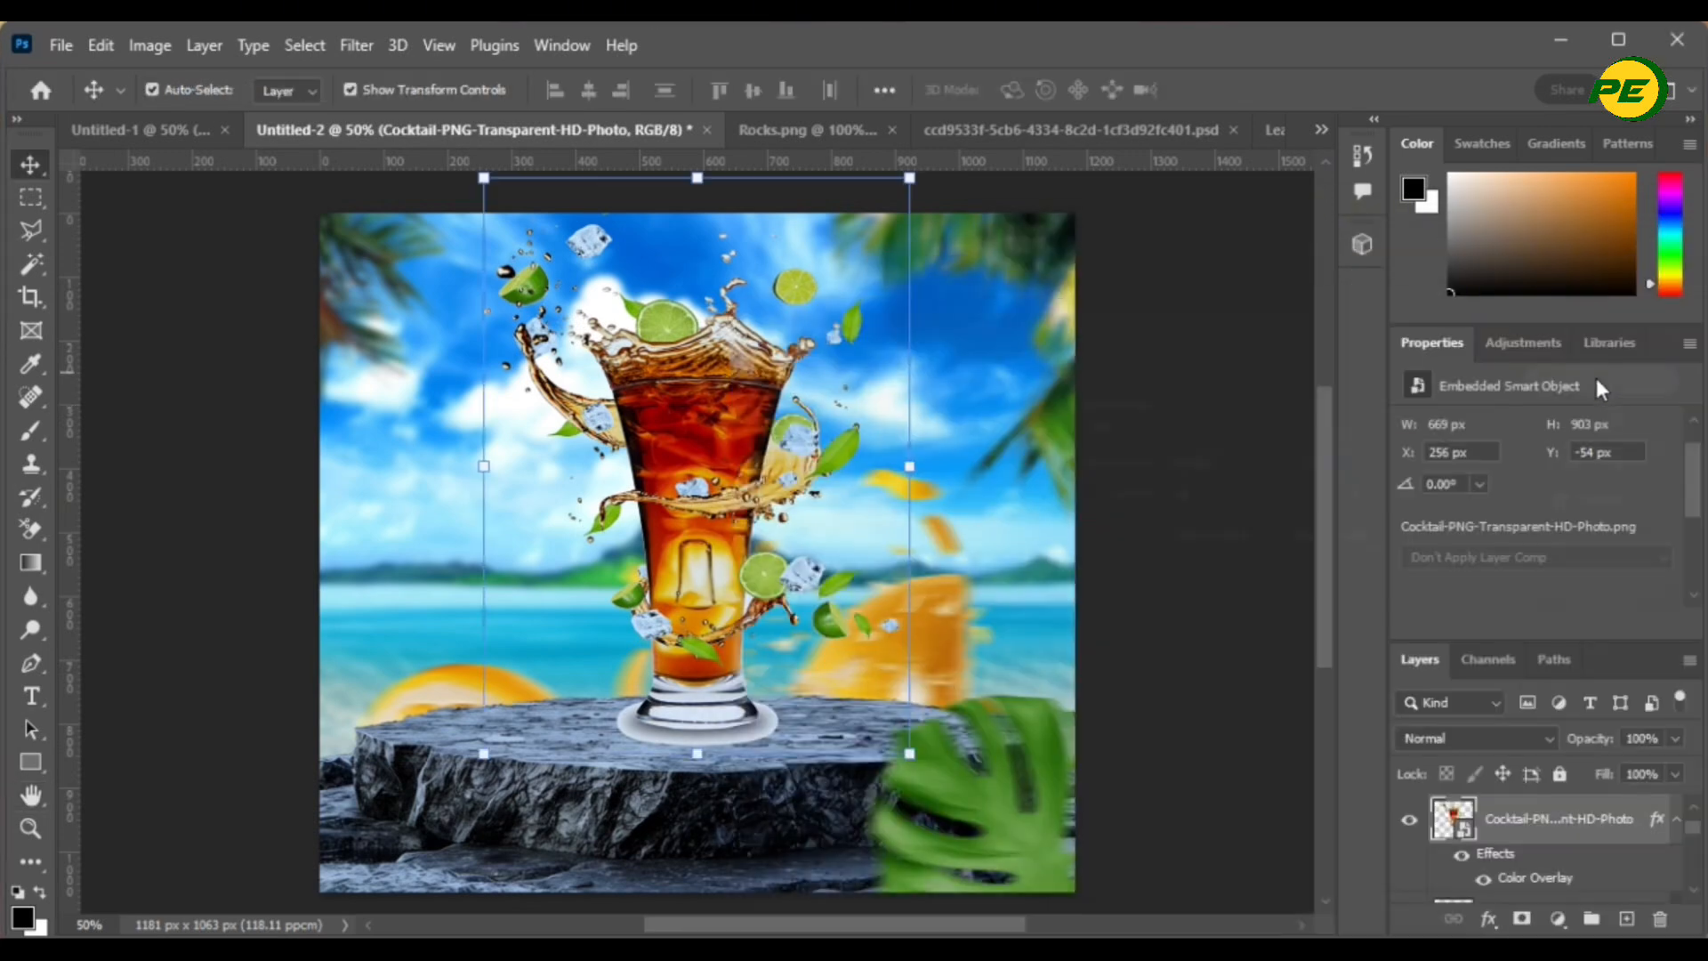
pyautogui.click(1183, 783)
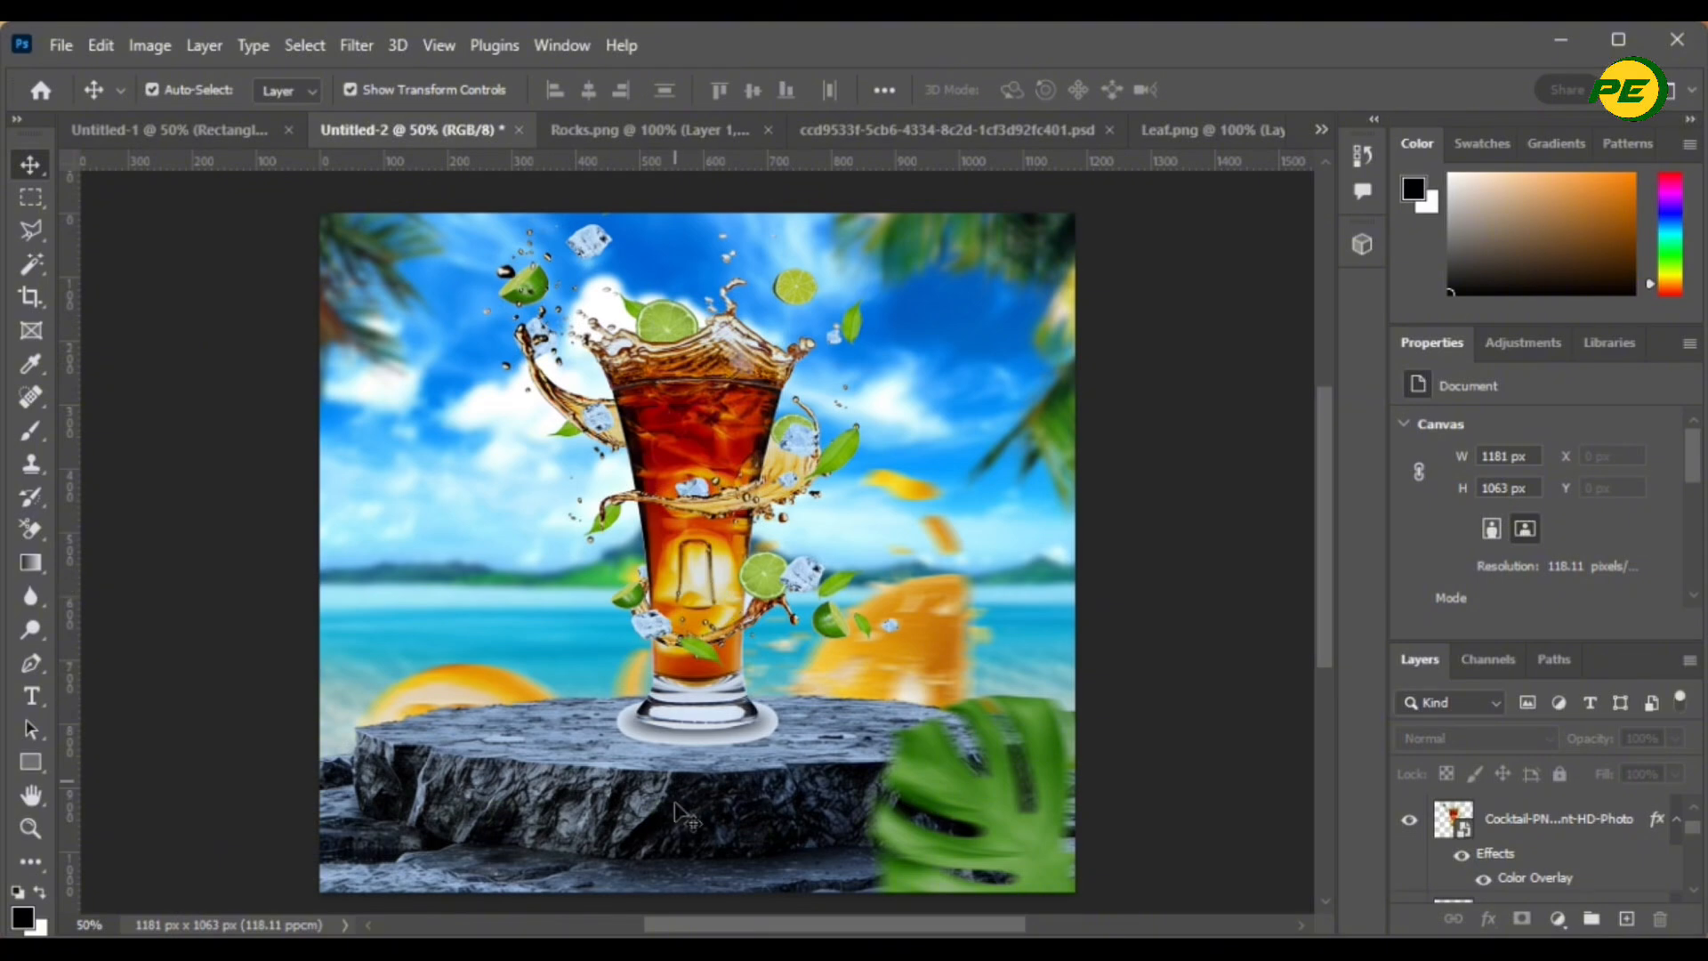
# - Nudge the rock and cocktail glass down so the glass sits lower on the podium
pyautogui.click(697, 855)
pyautogui.press('Down')
pyautogui.press('Down')
pyautogui.press('Down')
pyautogui.press('Down')
pyautogui.press('Down')
pyautogui.press('Down')
pyautogui.press('Down')
pyautogui.press('Down')
pyautogui.press('Down')
pyautogui.press('Down')
pyautogui.press('Down')
pyautogui.press('Down')
pyautogui.press('Down')
pyautogui.press('Down')
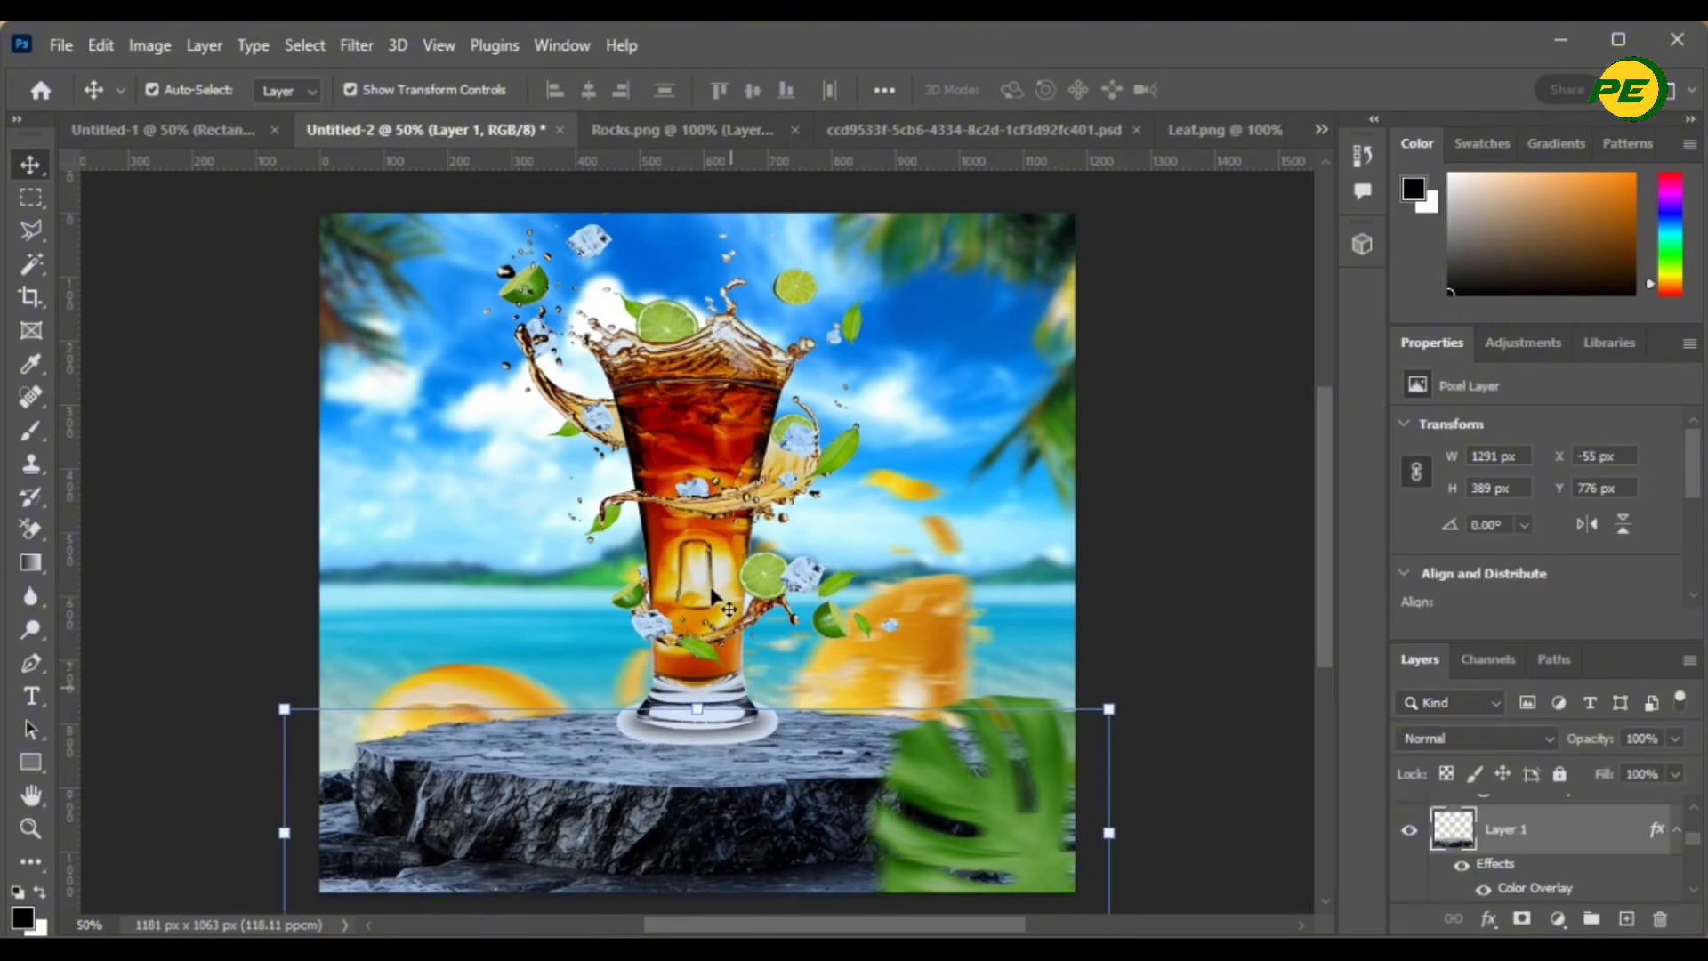
pyautogui.click(737, 627)
pyautogui.press('Down')
pyautogui.press('Down')
pyautogui.press('Down')
pyautogui.press('Down')
pyautogui.press('Down')
pyautogui.press('Down')
pyautogui.press('Down')
pyautogui.press('Down')
pyautogui.press('Down')
pyautogui.press('Down')
pyautogui.press('Down')
pyautogui.press('Down')
pyautogui.press('Down')
pyautogui.press('Down')
pyautogui.press('Down')
pyautogui.press('Down')
pyautogui.press('Down')
pyautogui.press('Down')
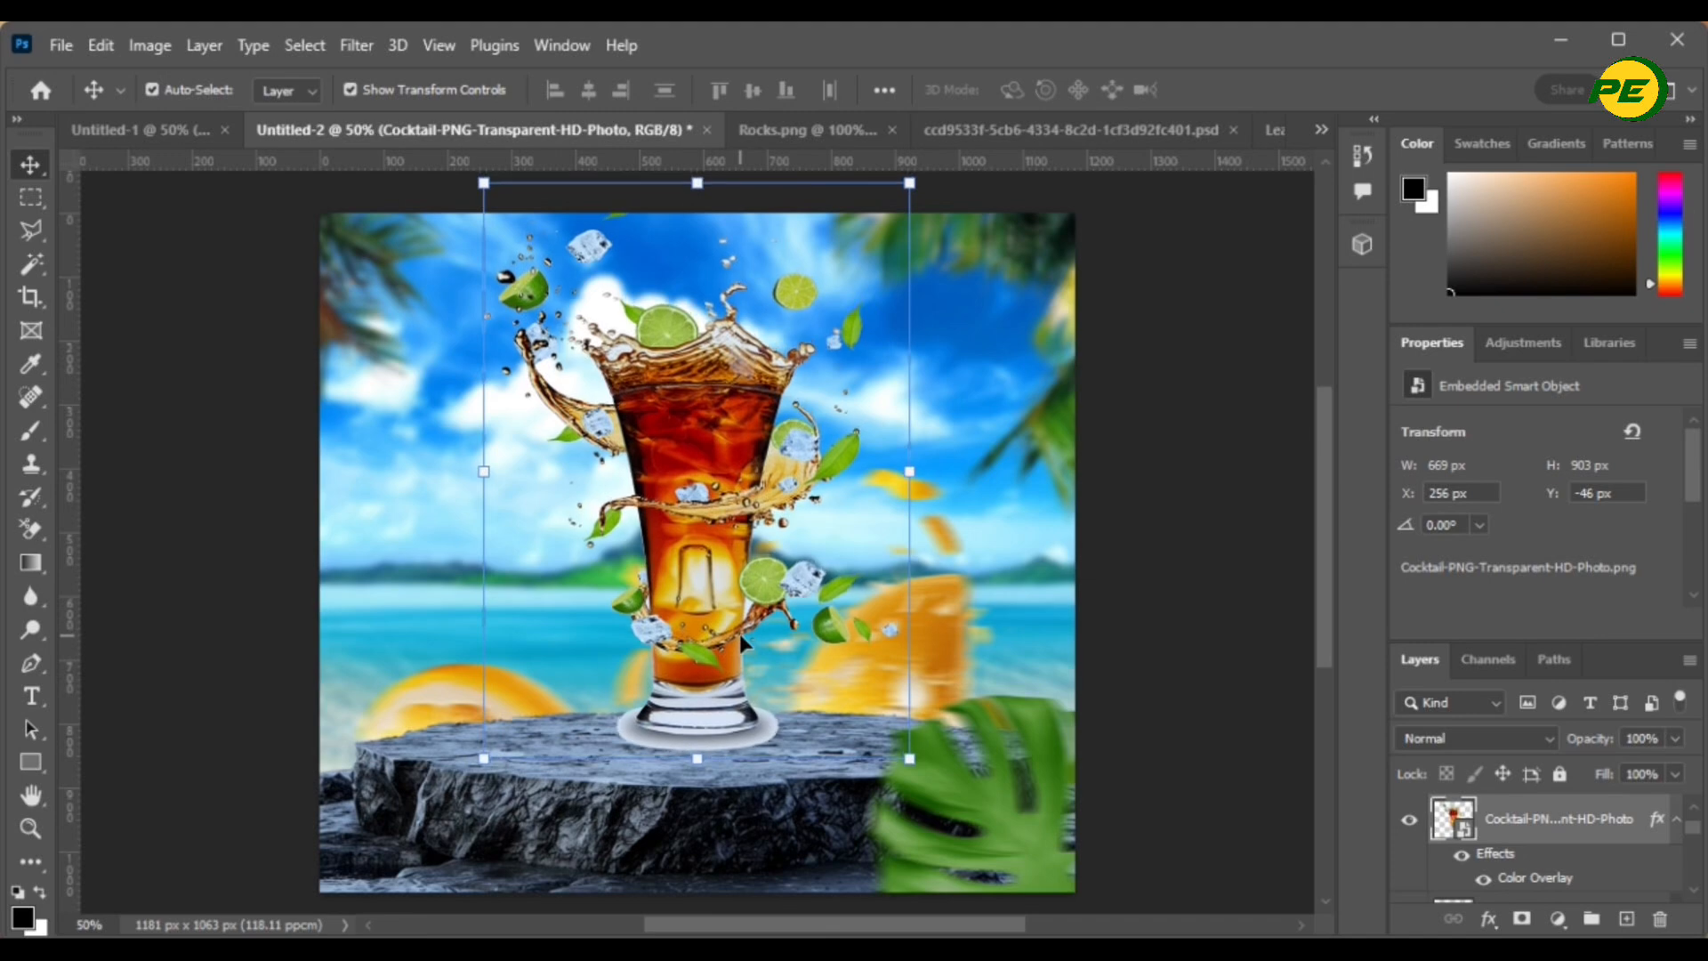
pyautogui.press('Down')
pyautogui.press('Down')
pyautogui.press('Down')
pyautogui.press('Down')
pyautogui.press('Down')
pyautogui.press('Down')
pyautogui.press('Down')
pyautogui.press('Down')
pyautogui.press('Down')
pyautogui.press('Down')
pyautogui.press('Down')
pyautogui.press('Down')
pyautogui.press('Down')
pyautogui.press('Down')
pyautogui.press('Down')
pyautogui.press('Down')
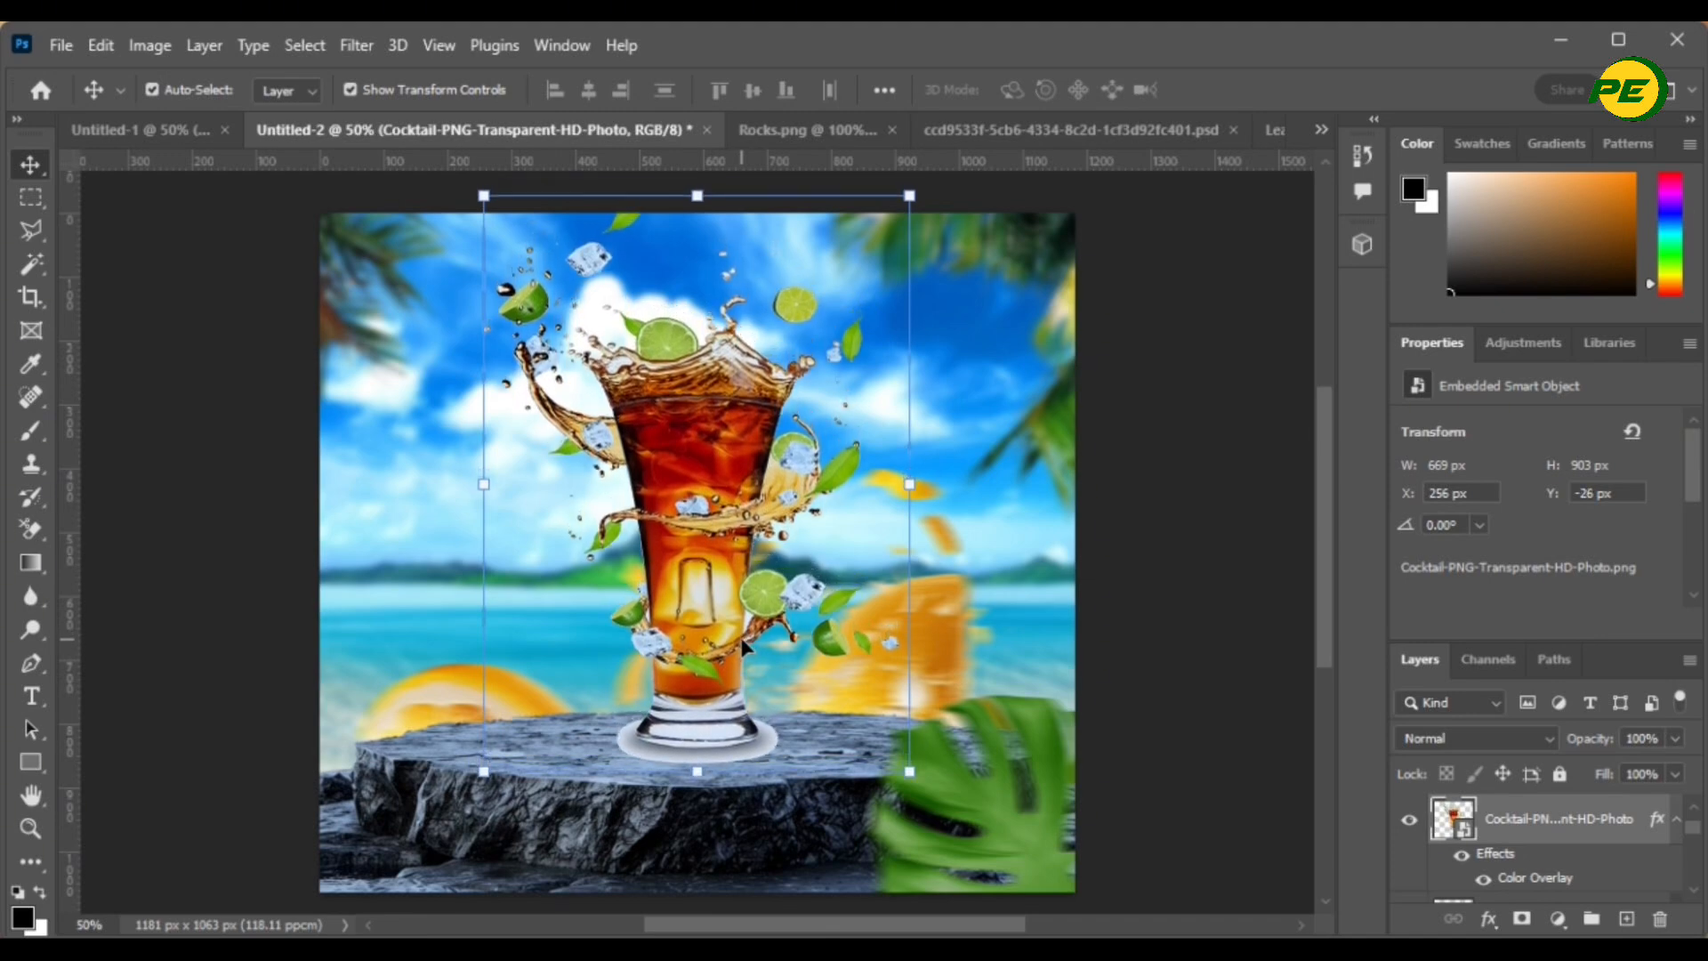
pyautogui.click(1205, 660)
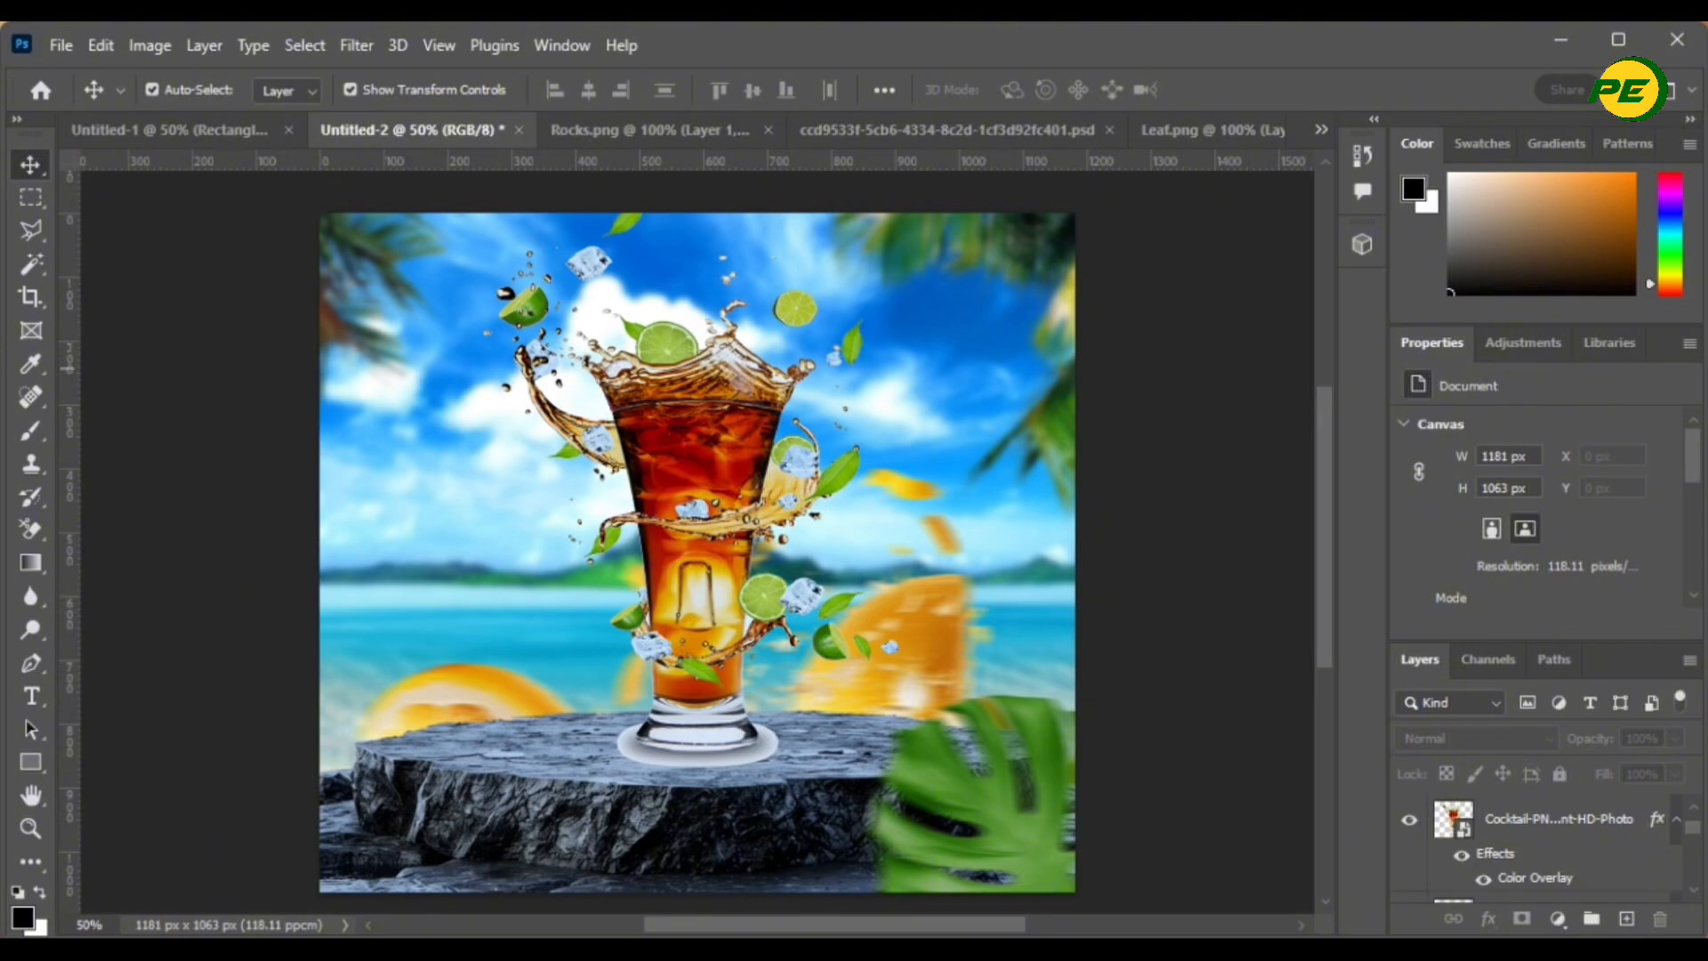
# - Add a new empty Layer 3 directly above the rock's Layer 1
pyautogui.click(1564, 823)
pyautogui.scroll(-2, 1564, 823)
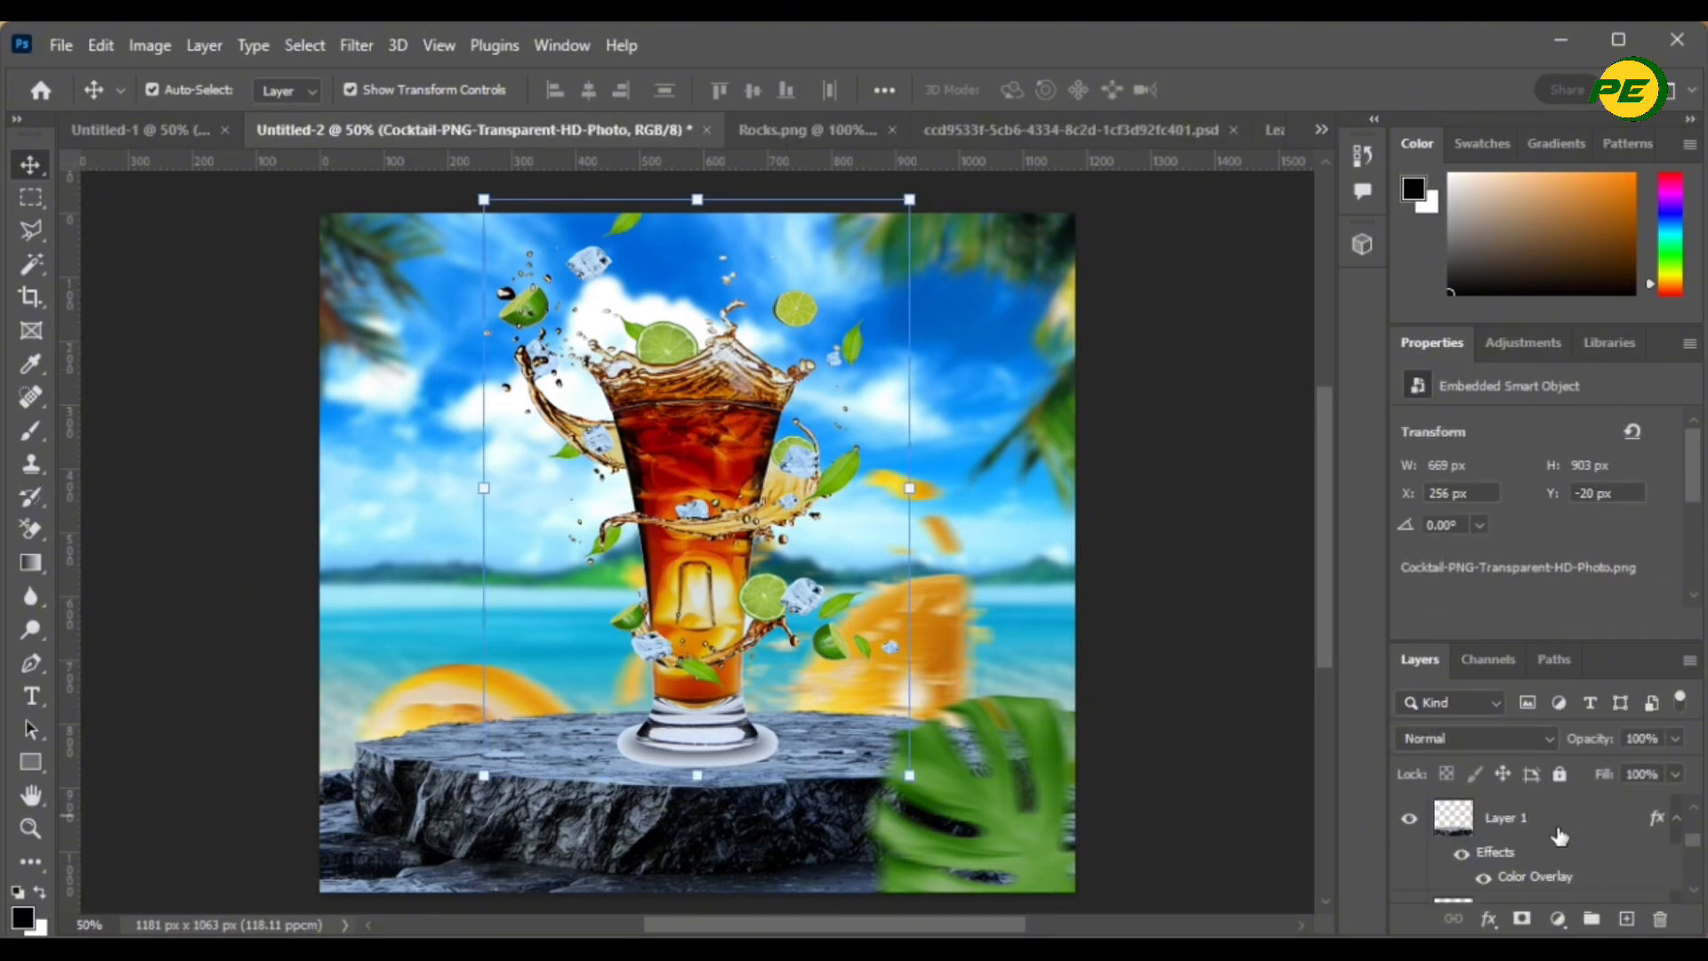
pyautogui.click(1557, 827)
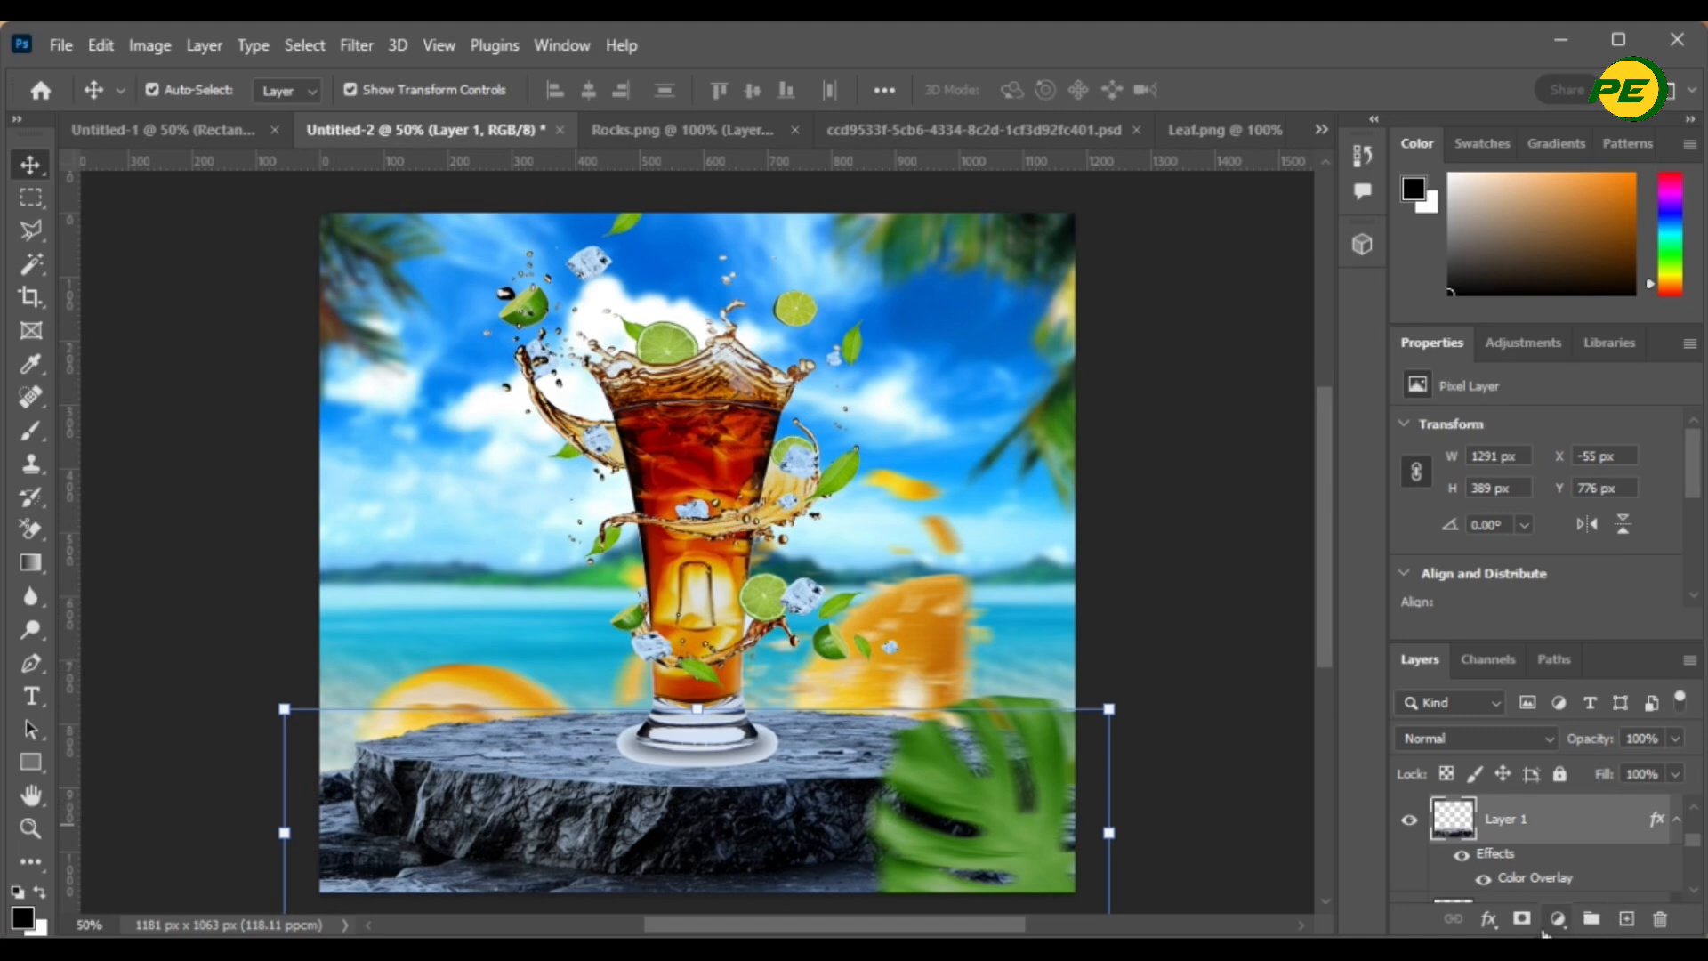
pyautogui.click(1628, 919)
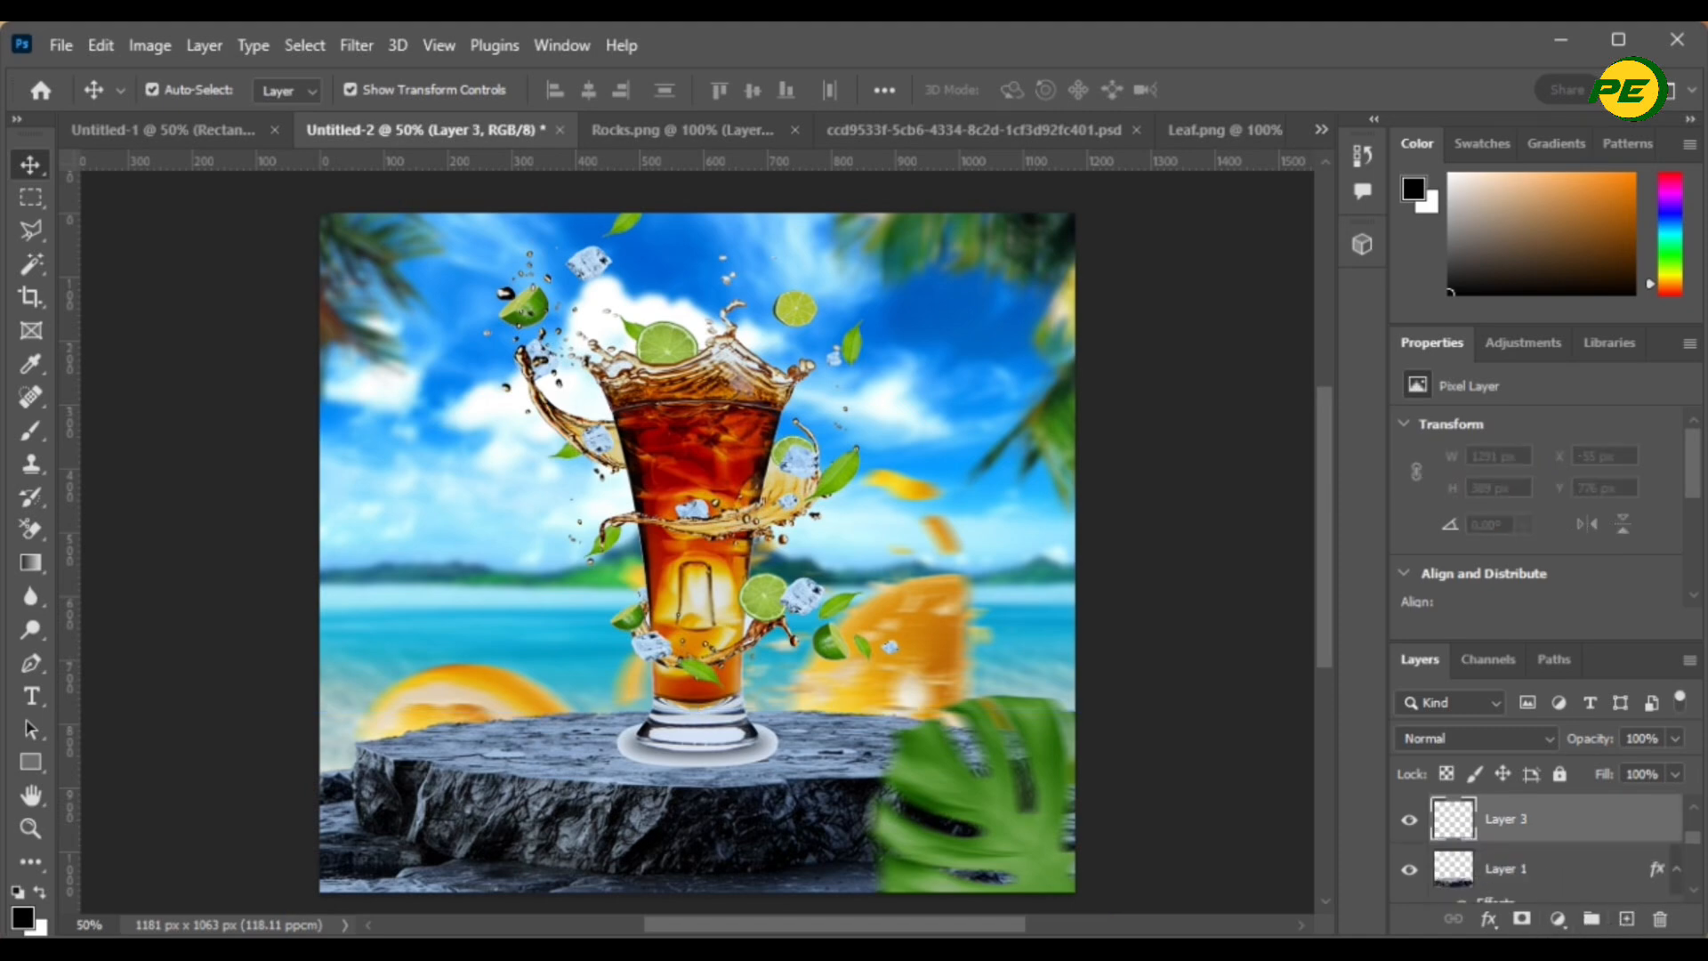
# - Choose the Brush tool with a soft round brush sized 600 px
pyautogui.click(34, 433)
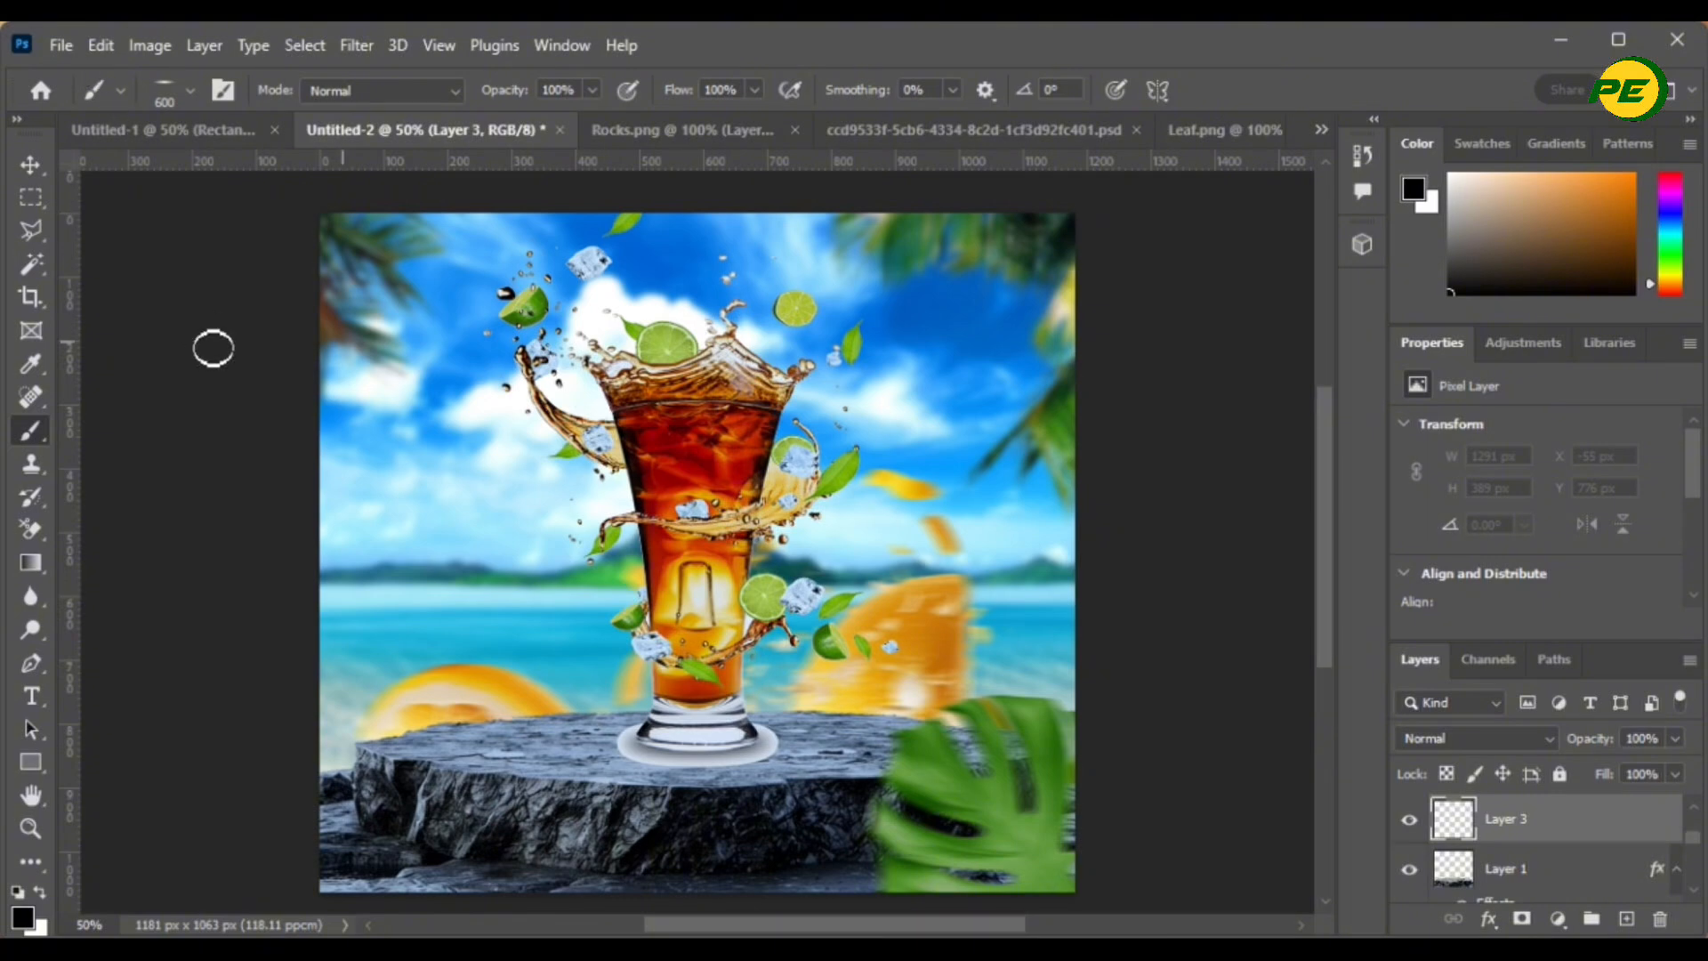
pyautogui.click(191, 89)
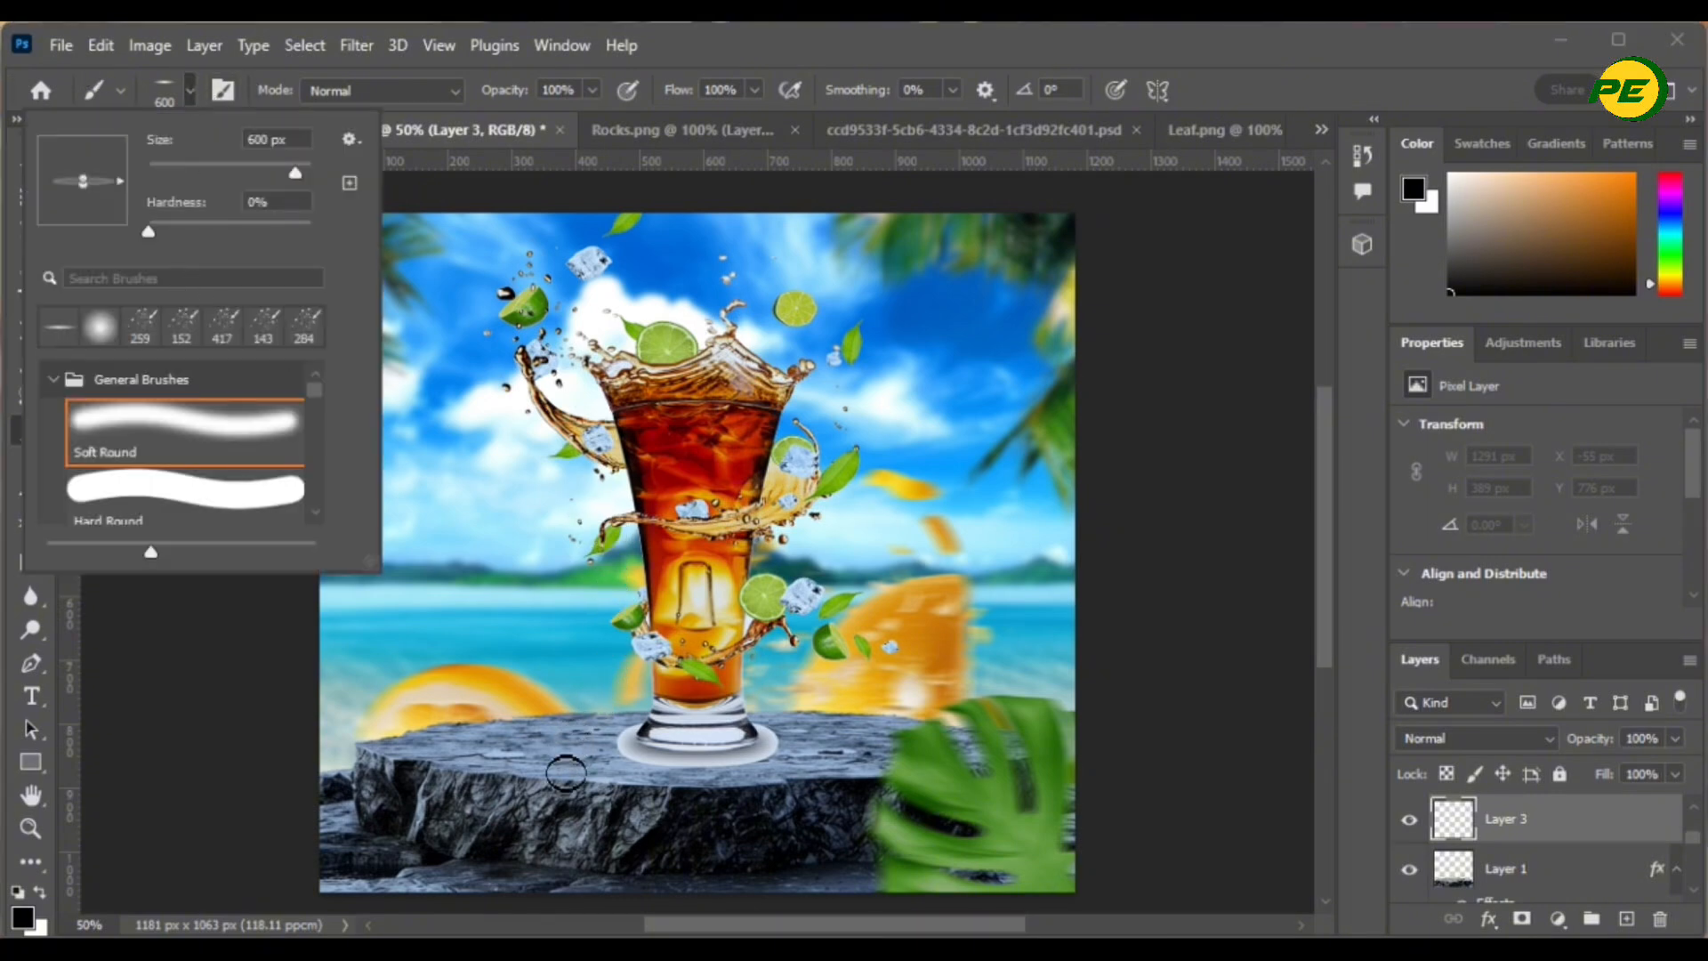
pyautogui.click(894, 40)
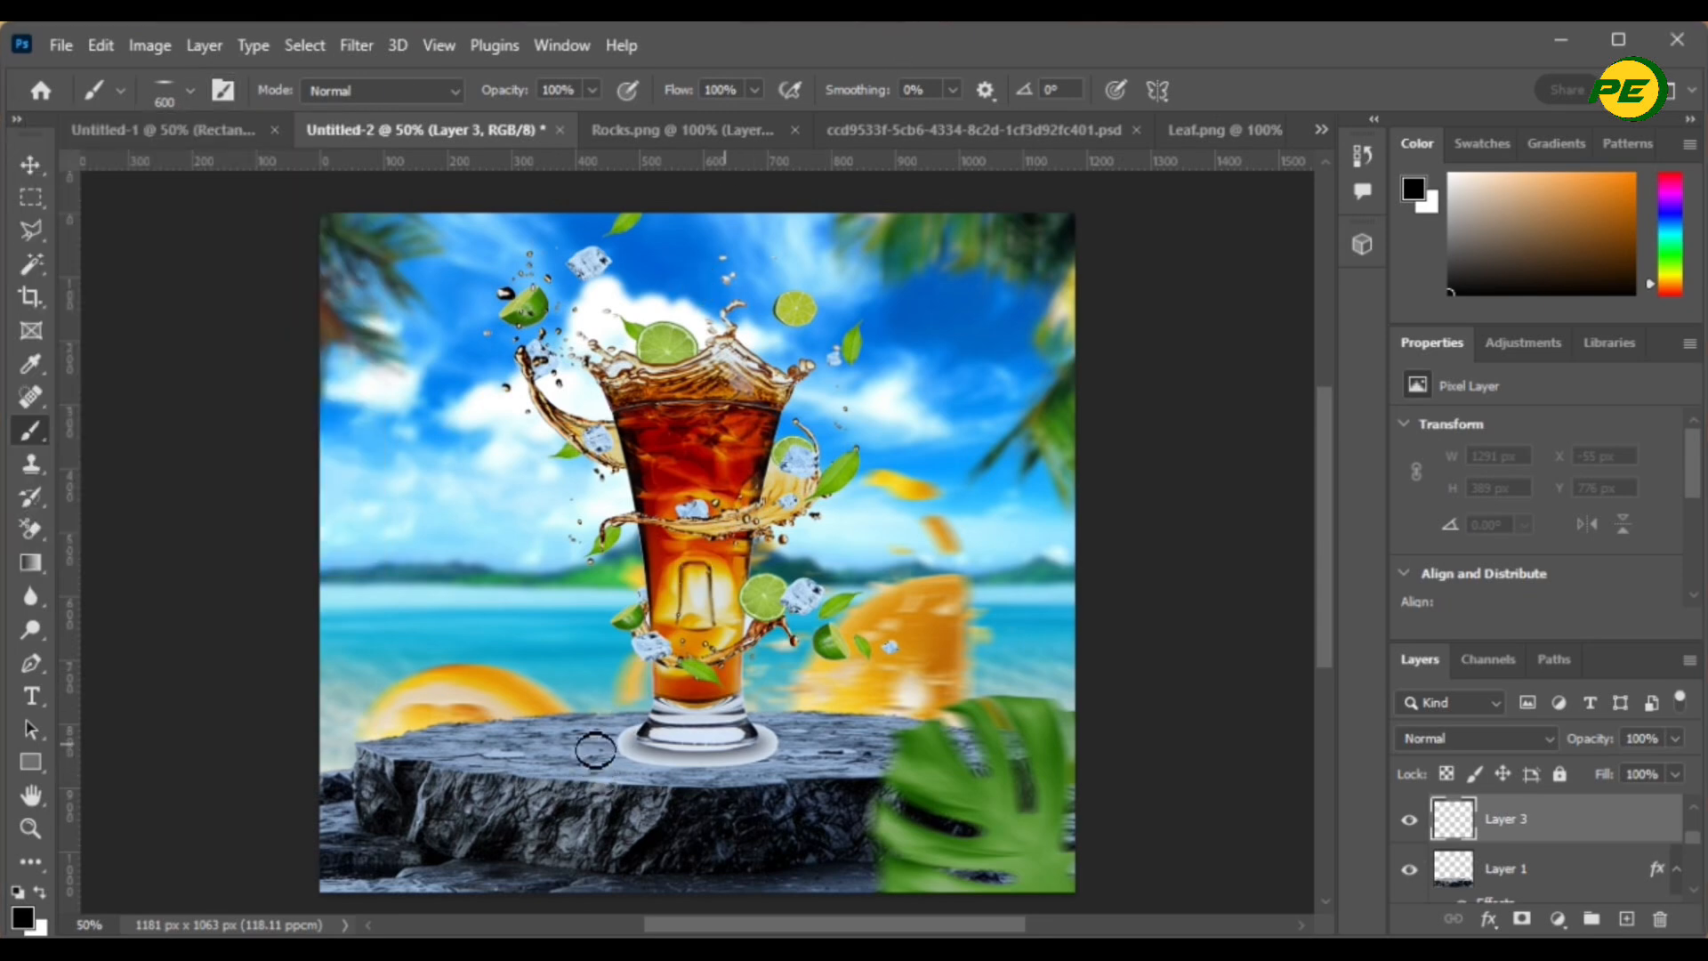
pyautogui.press('[')
pyautogui.press('[')
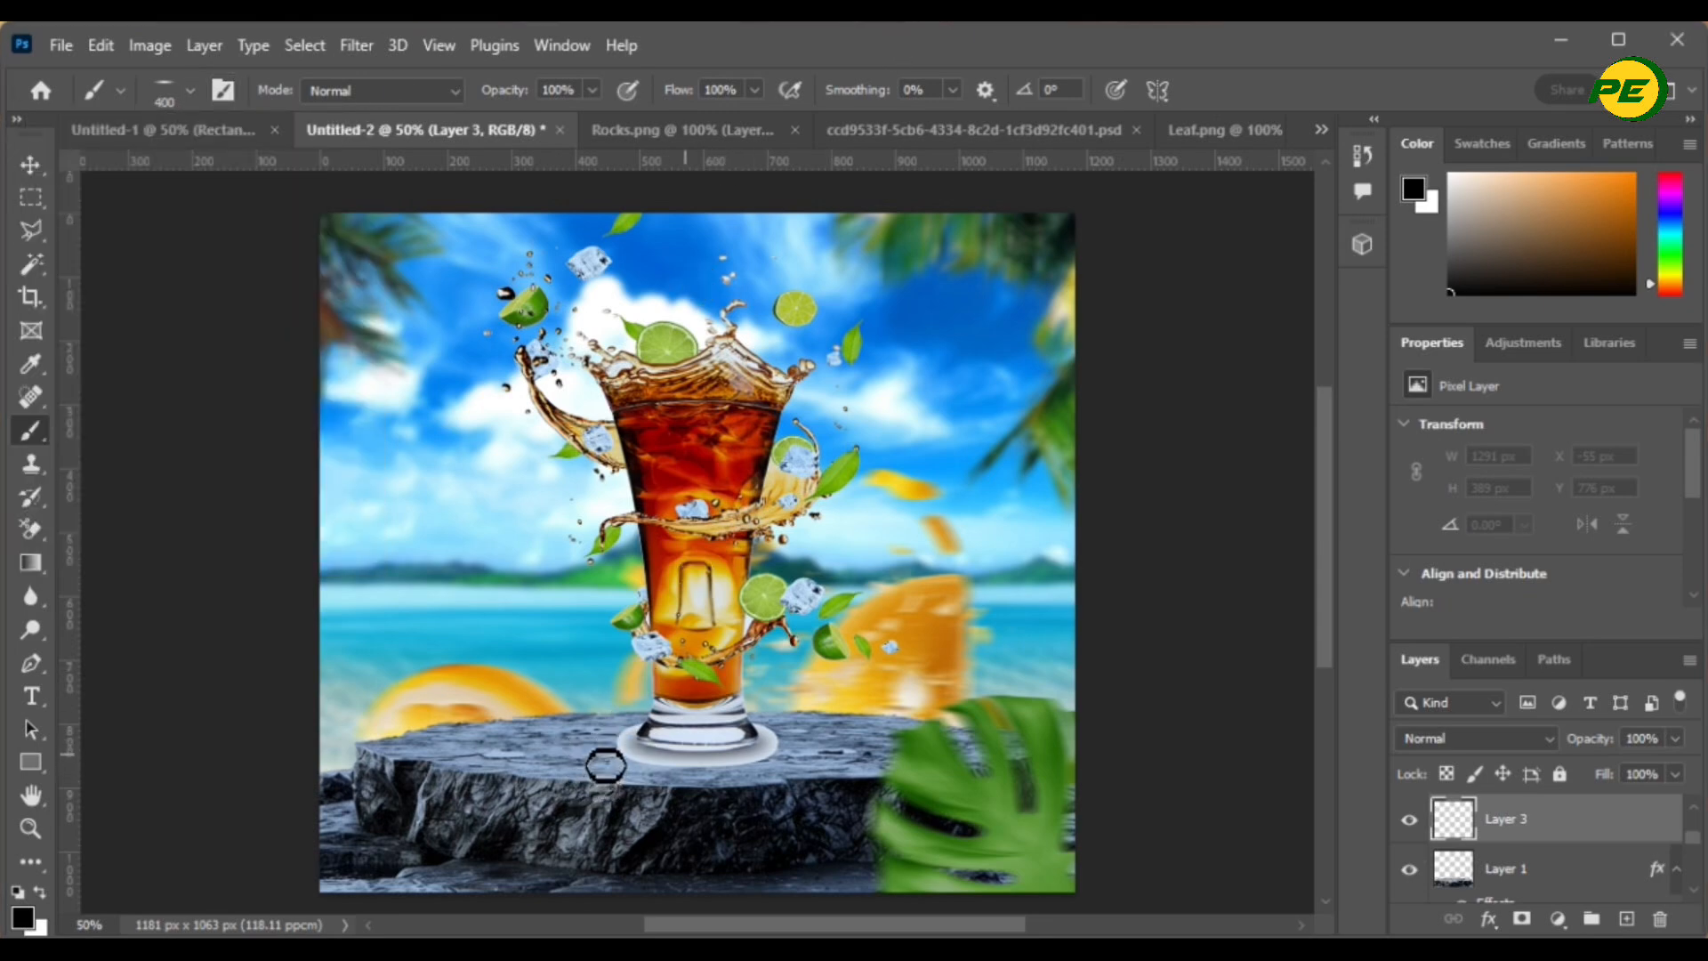
pyautogui.press(']')
pyautogui.press(']')
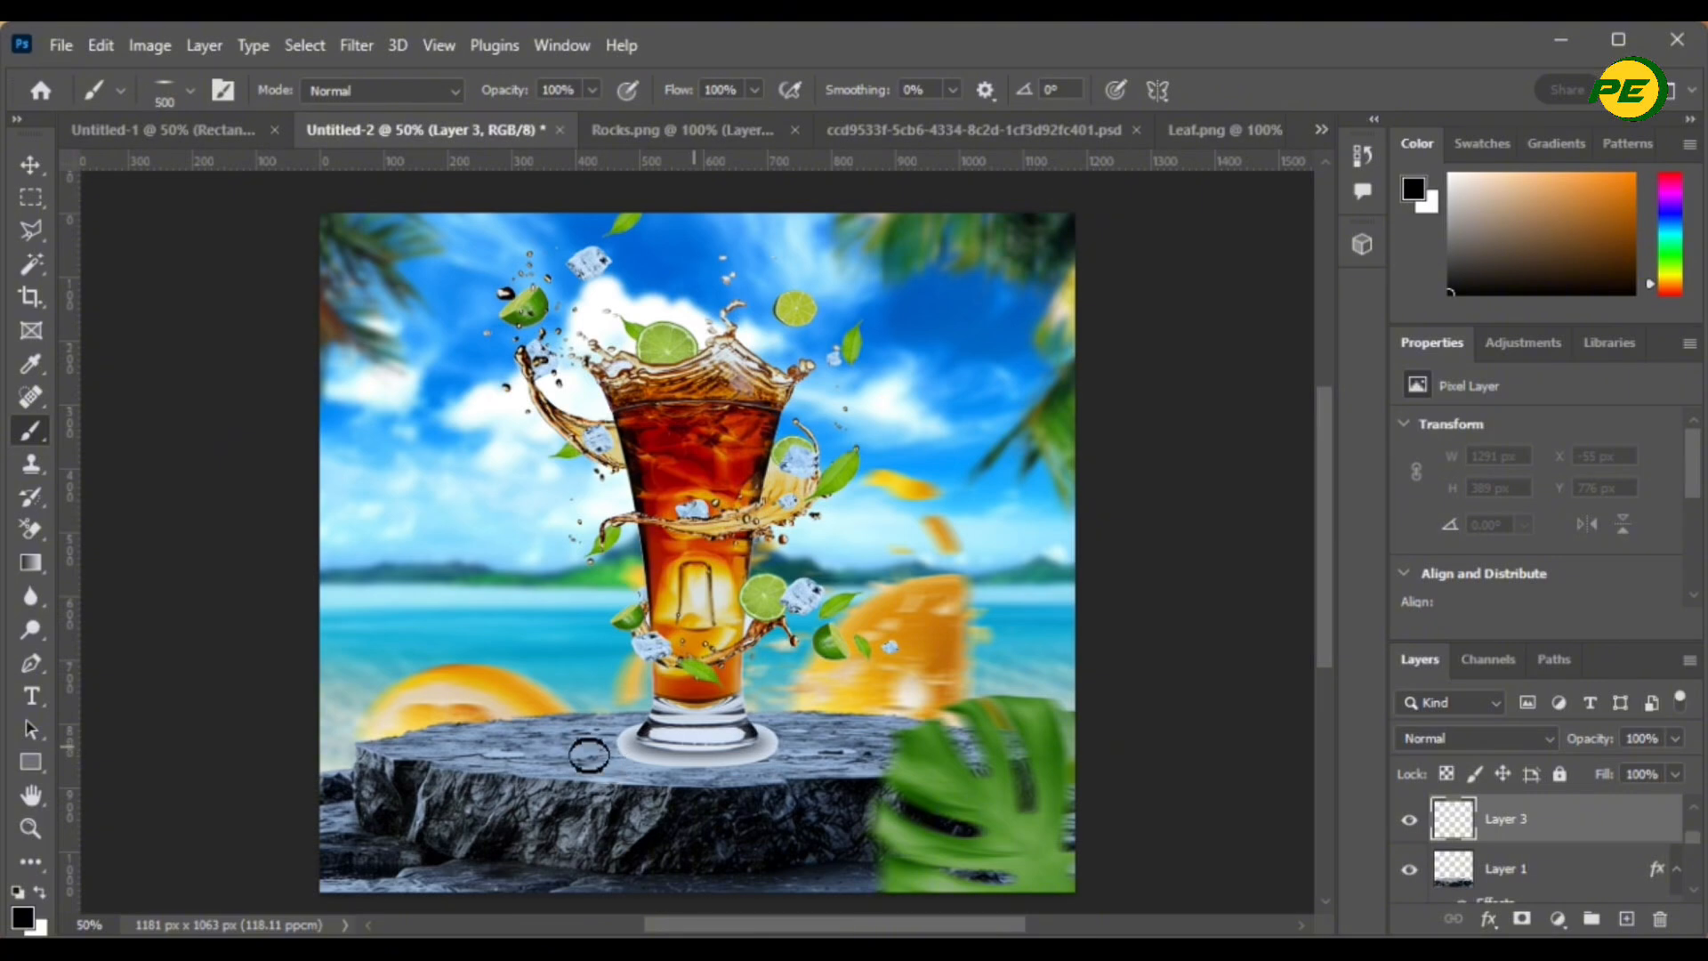
pyautogui.press(']')
pyautogui.press('[')
# - Dab a dark shadow band across the rock top beneath the glass
pyautogui.click(564, 765)
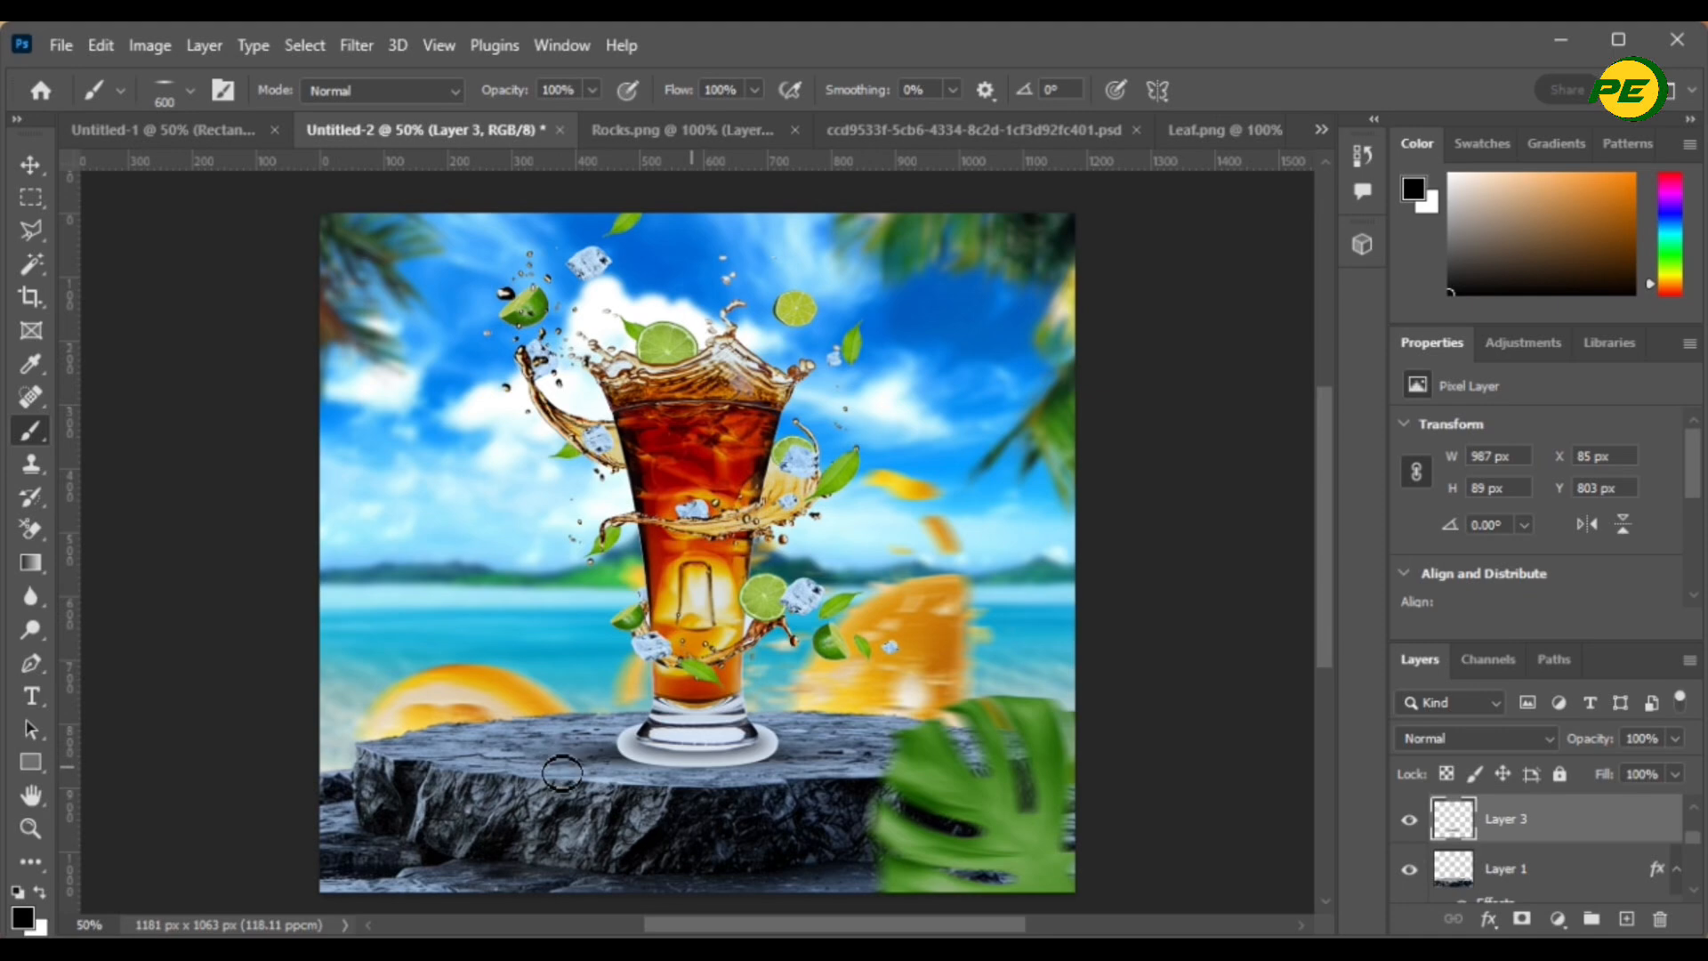
pyautogui.click(562, 766)
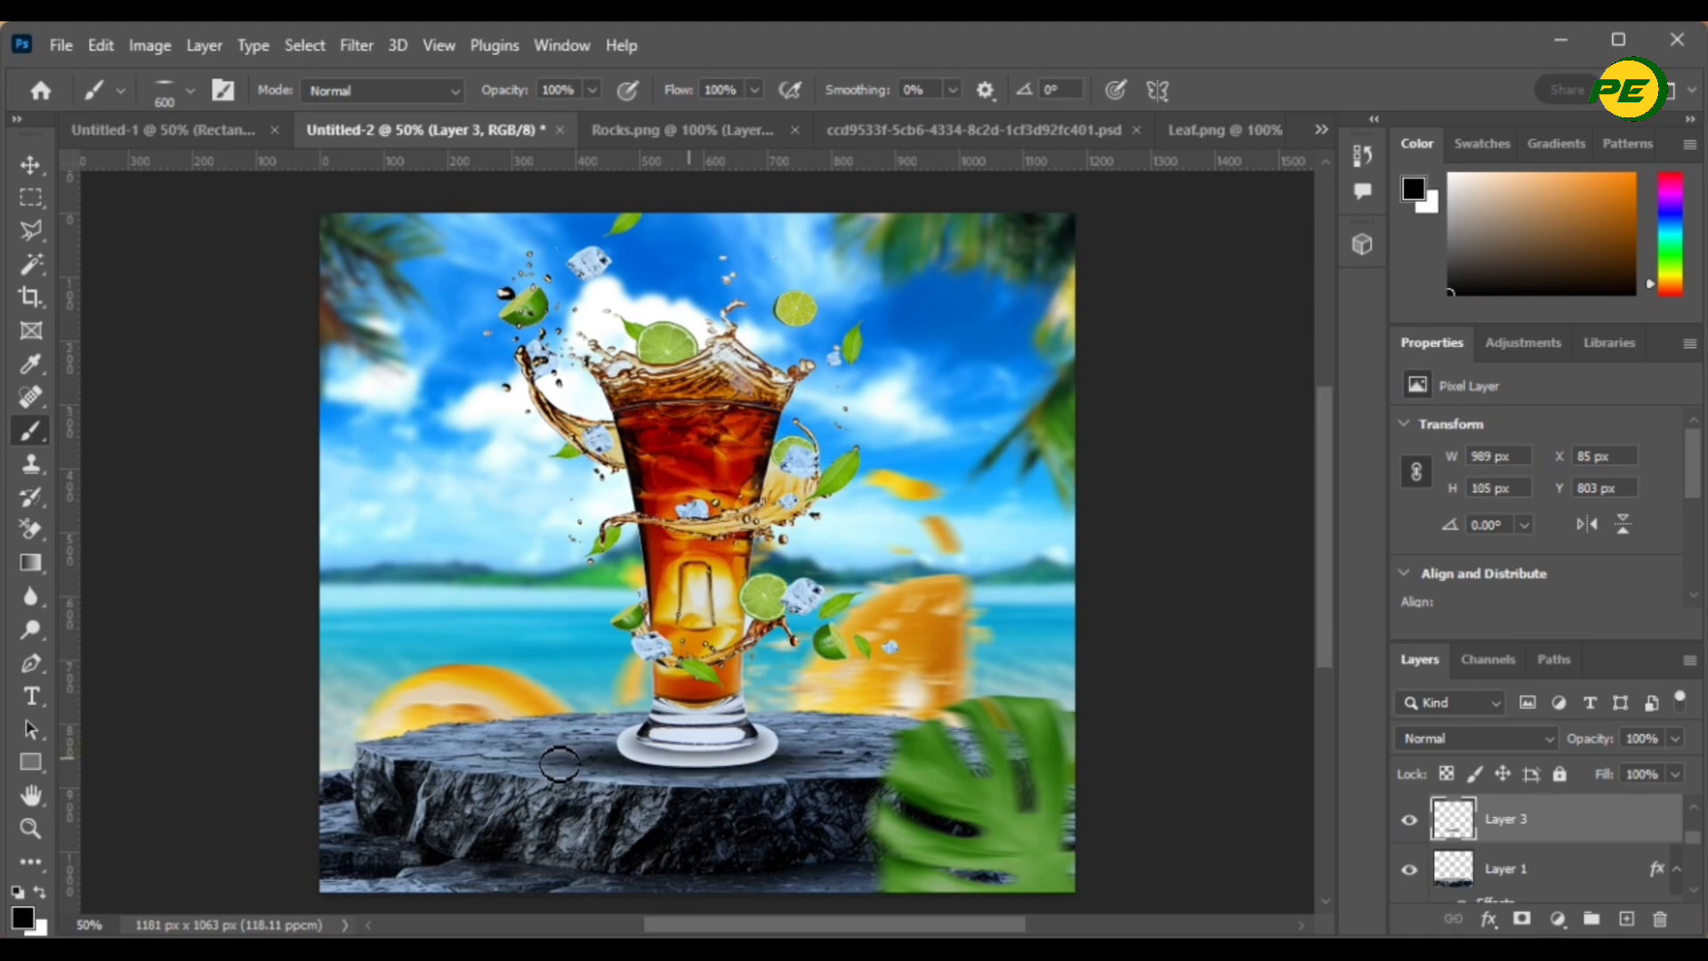
pyautogui.click(558, 764)
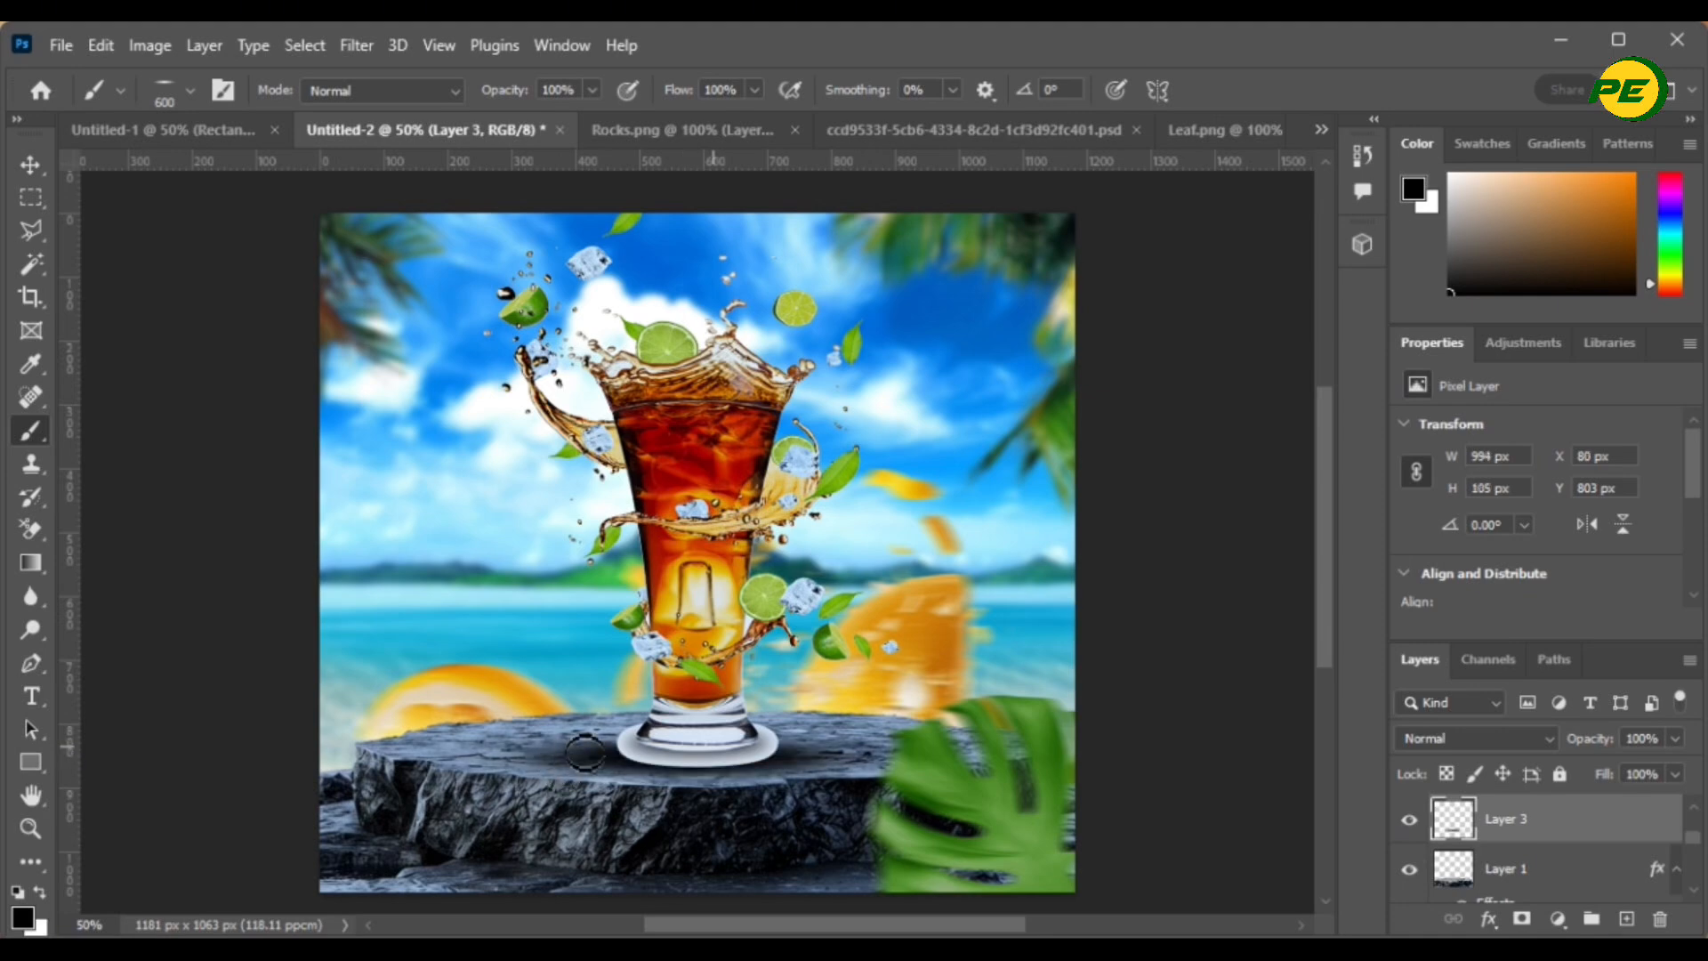
pyautogui.click(580, 755)
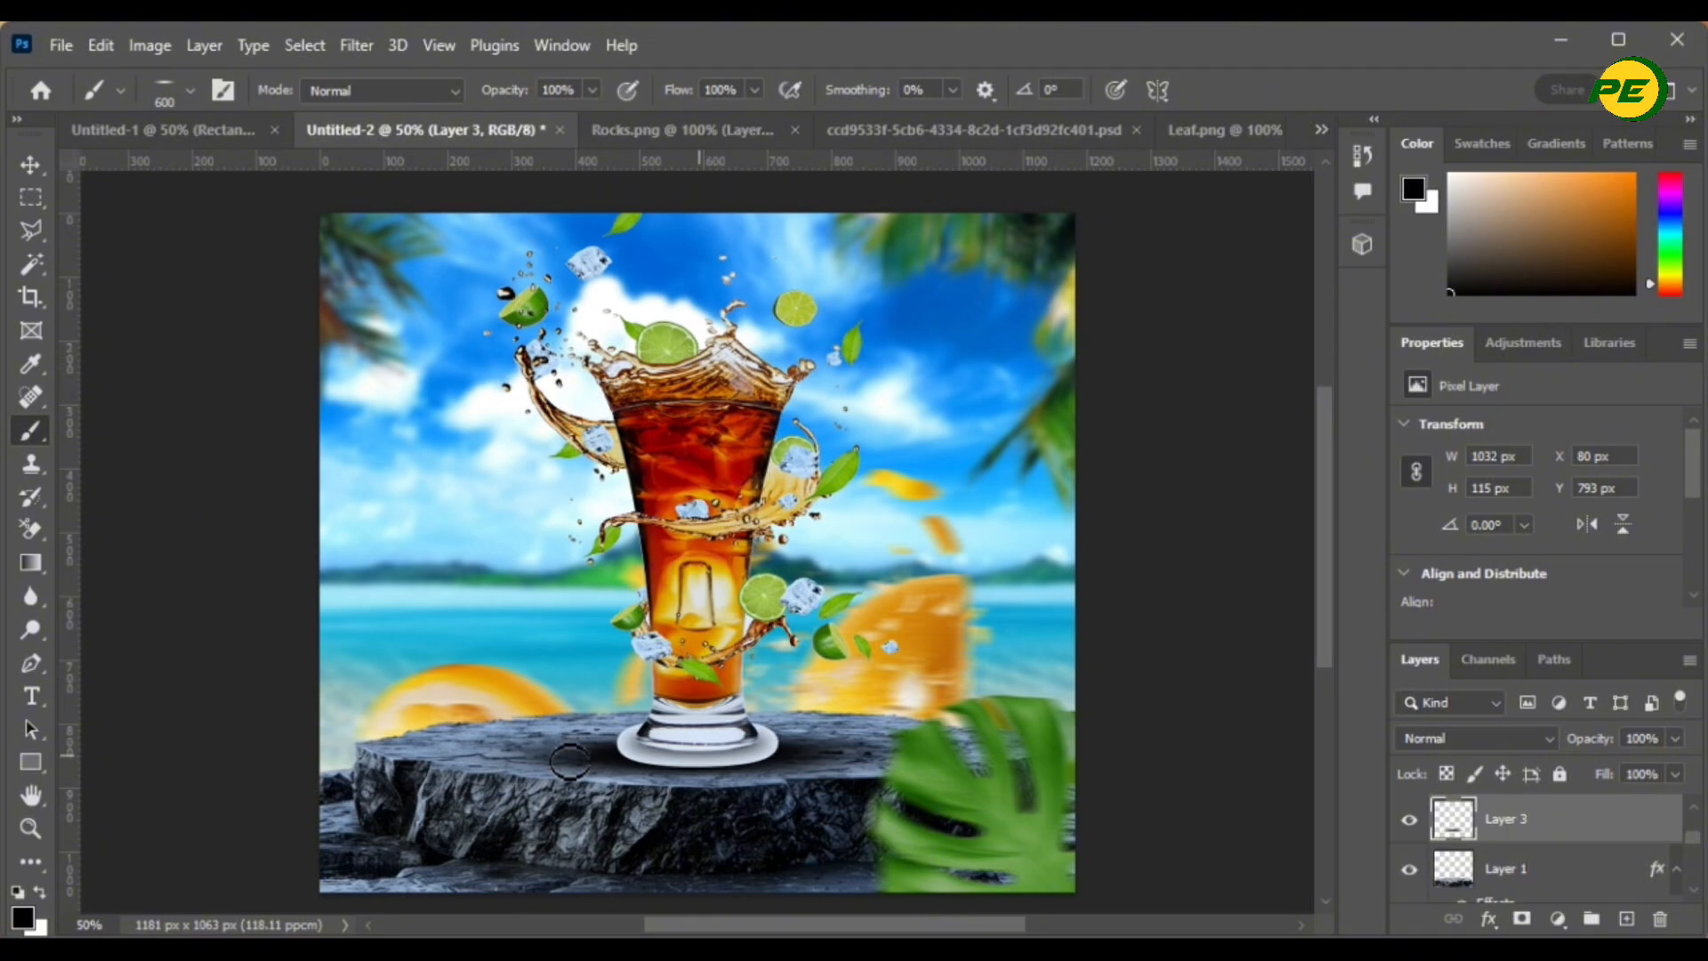
pyautogui.click(570, 766)
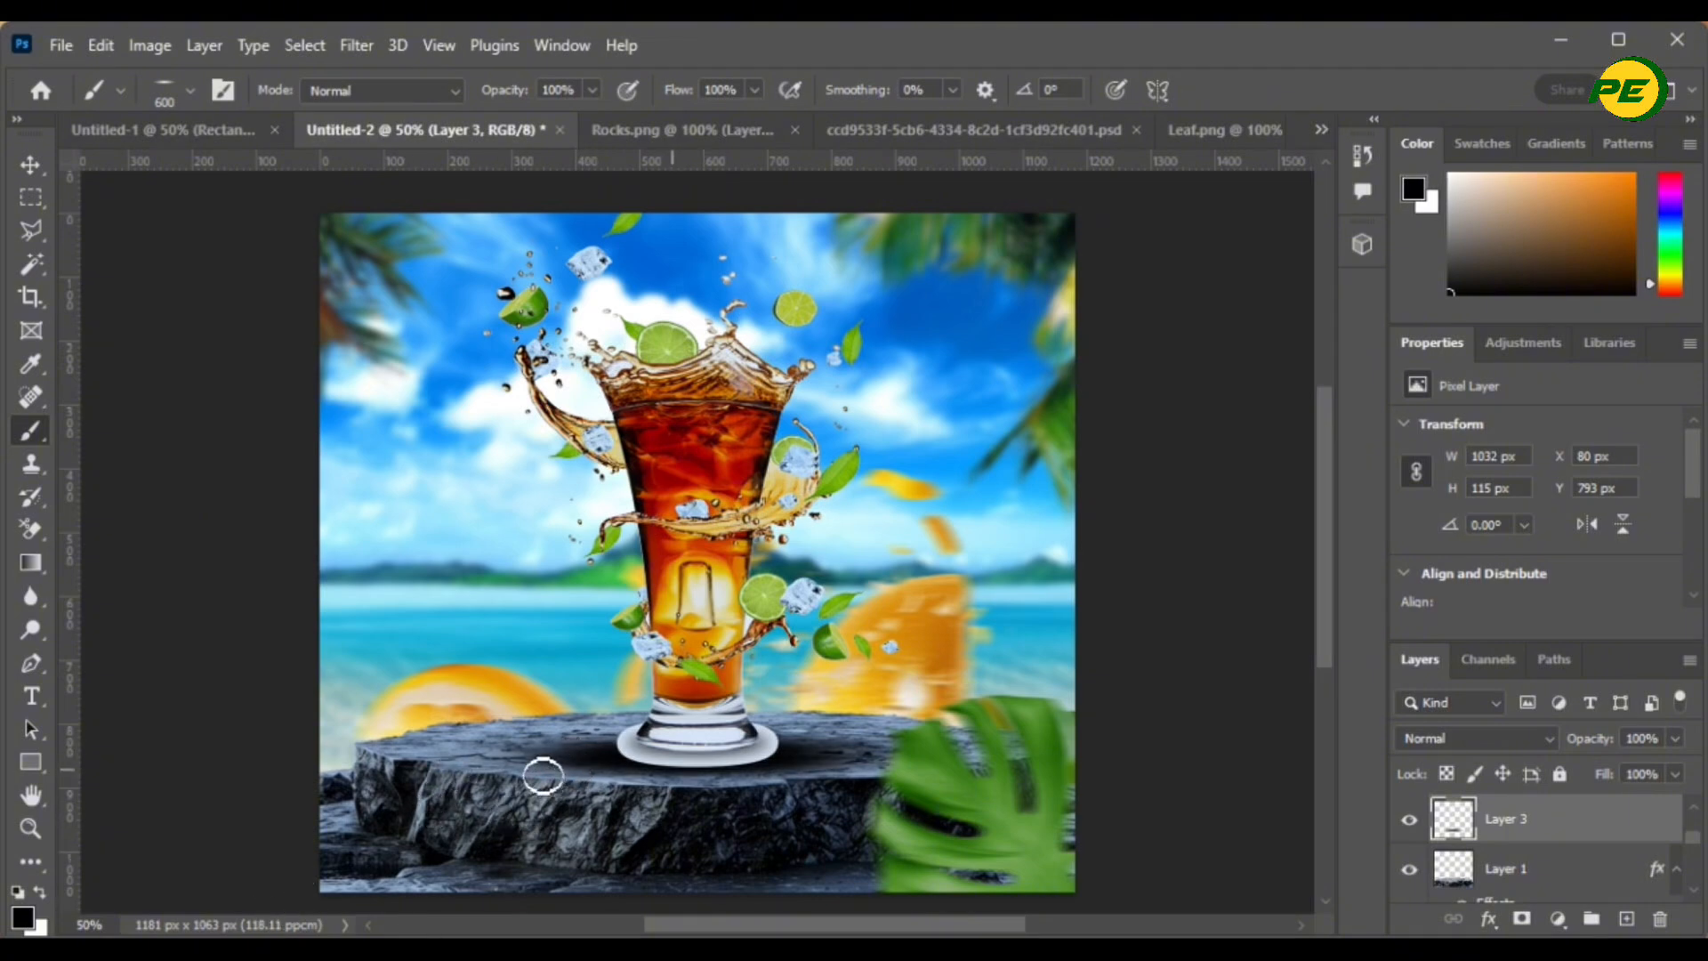
pyautogui.click(541, 770)
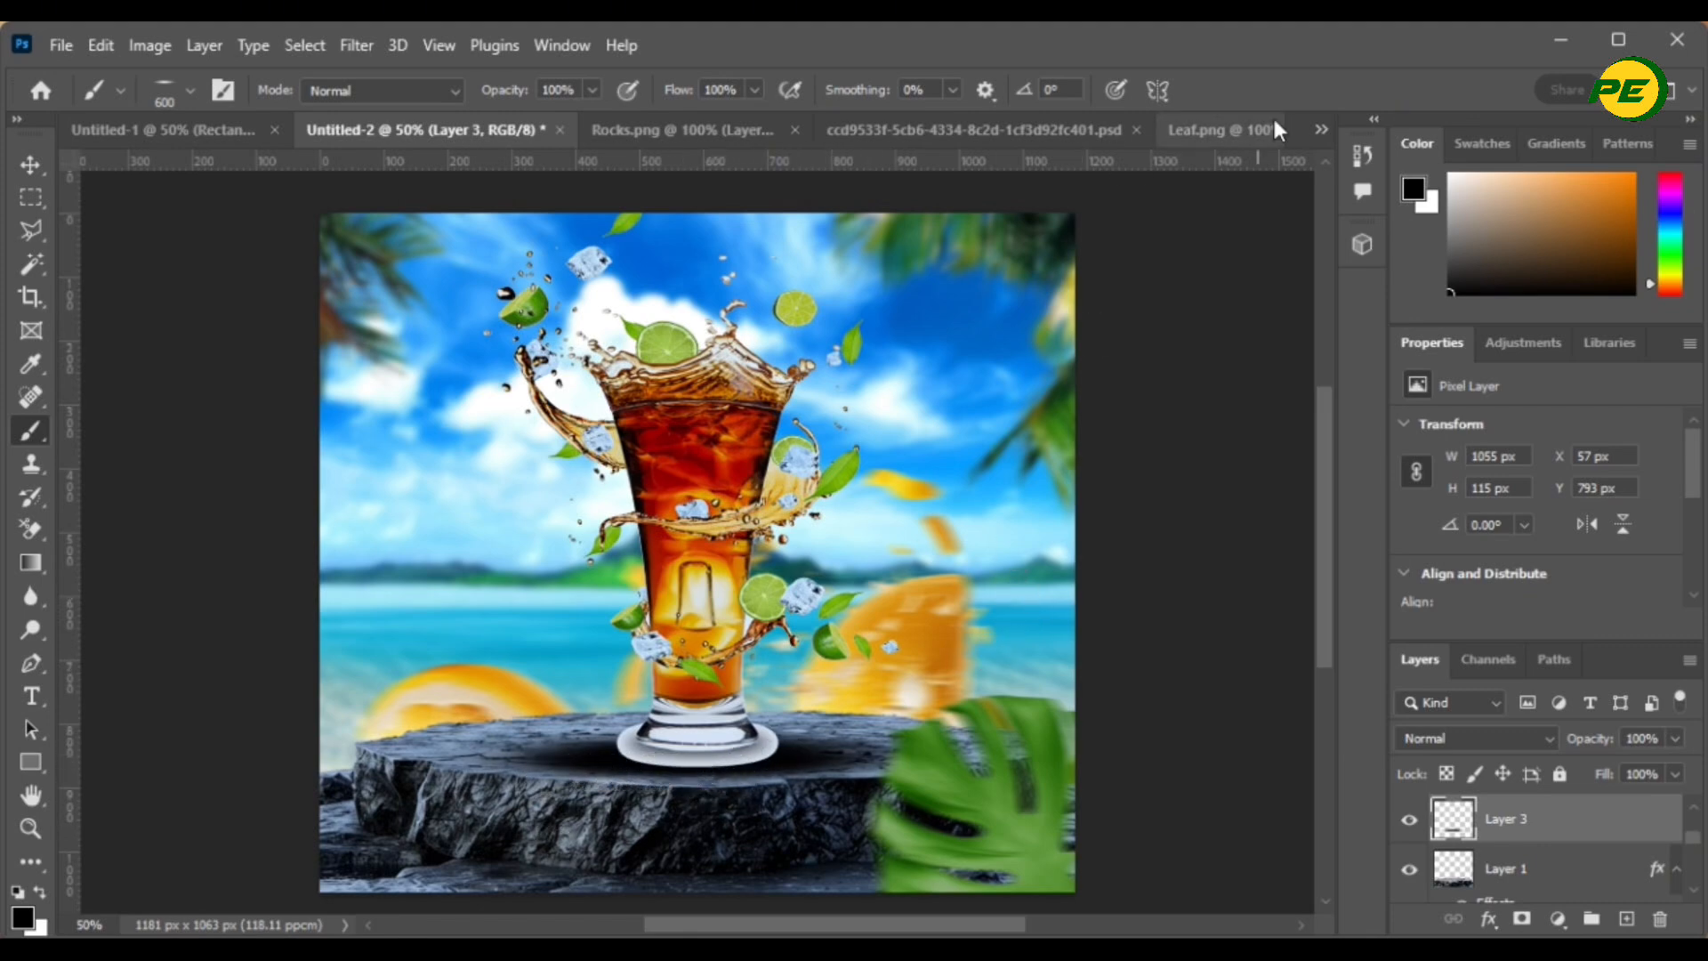
# - Lower shadow Layer 3 to 90% opacity and convert it to a Smart Object
pyautogui.click(30, 167)
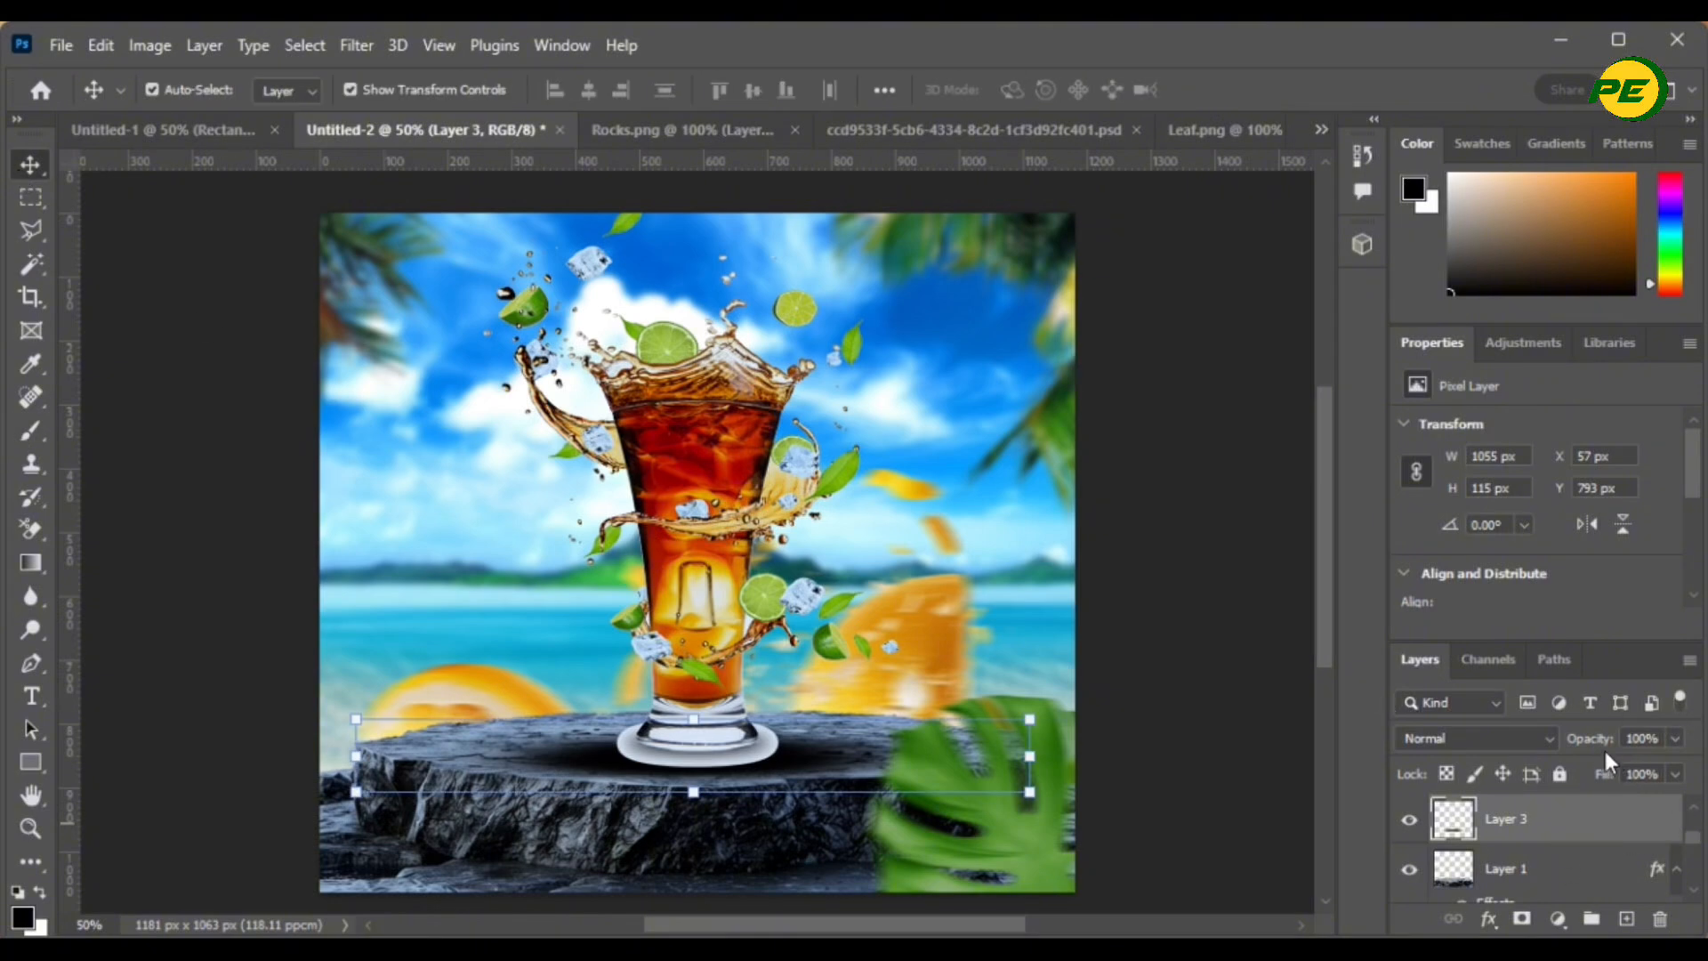
pyautogui.moveTo(1600, 750); pyautogui.dragTo(1635, 748)
pyautogui.rightClick(1570, 830)
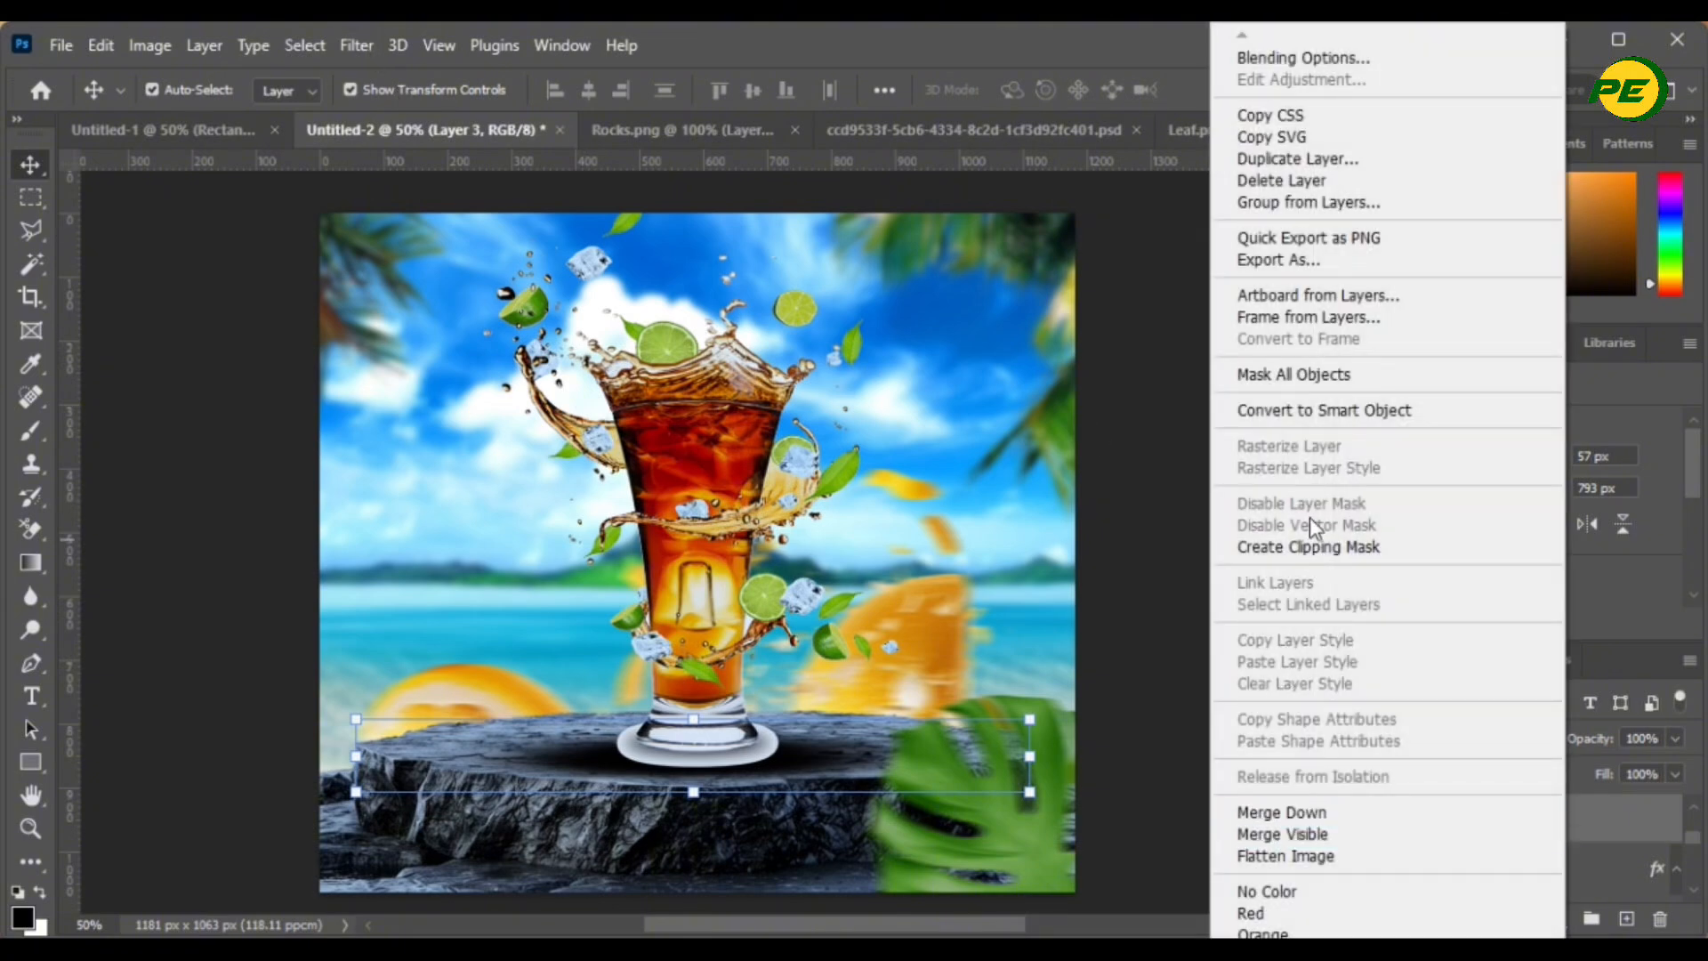
pyautogui.click(1297, 409)
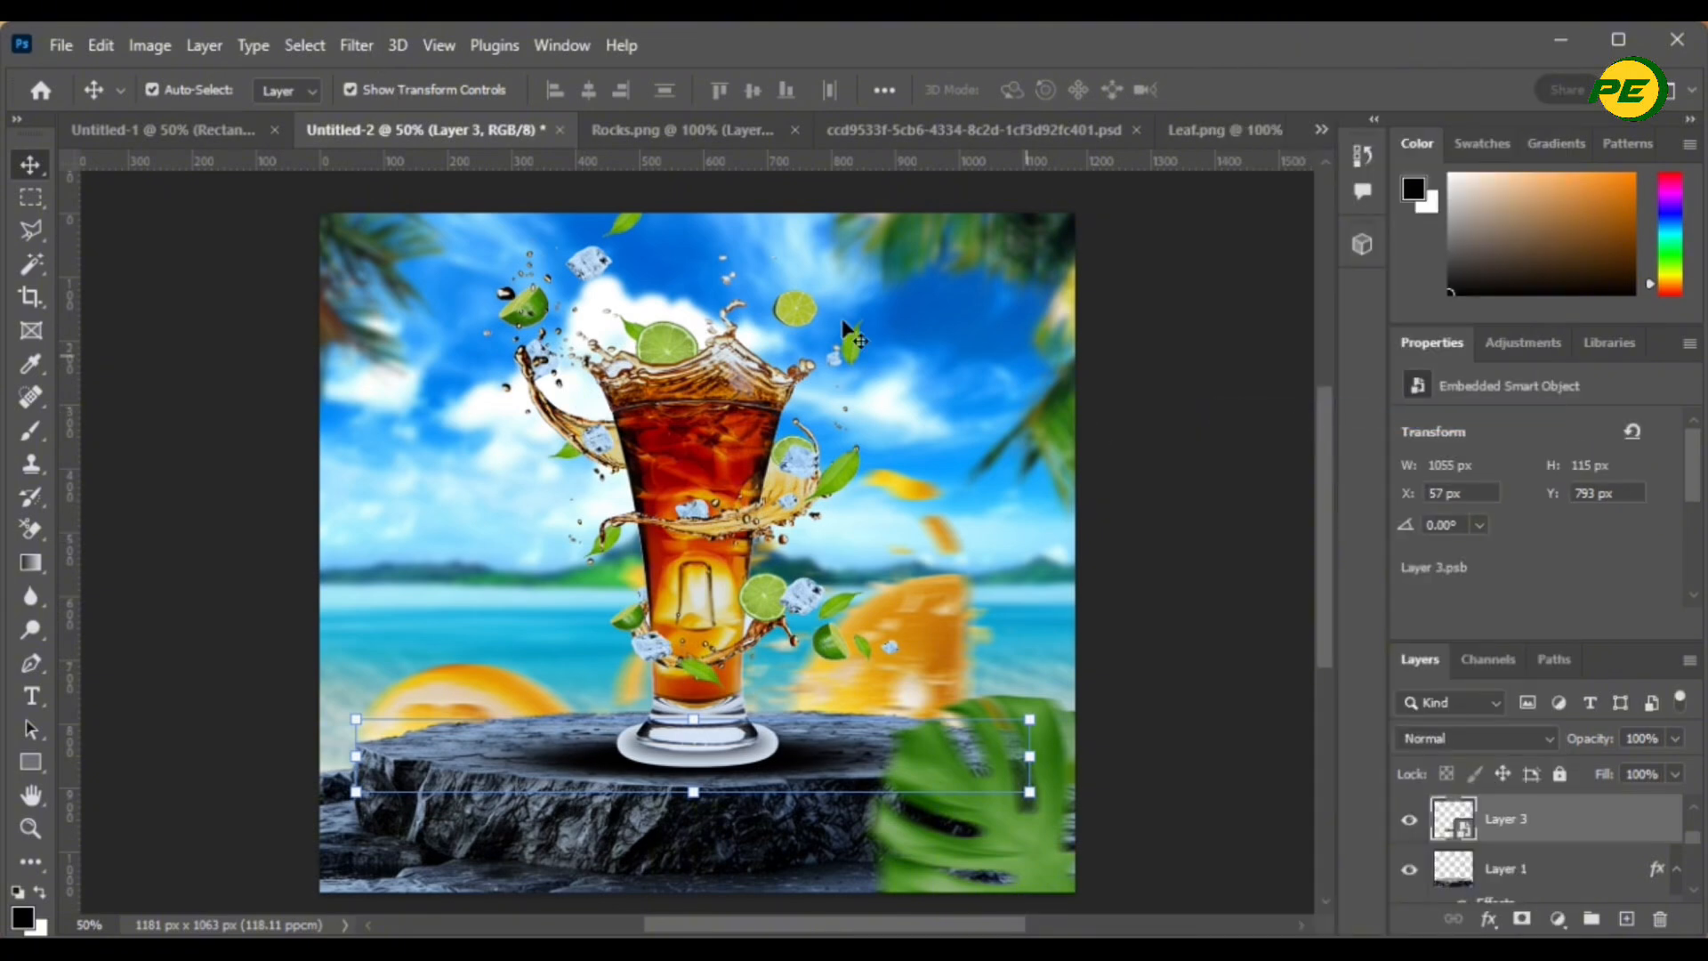
# - Blur the shadow with an 8.4-pixel Gaussian Blur and reduce its opacity further
pyautogui.click(356, 46)
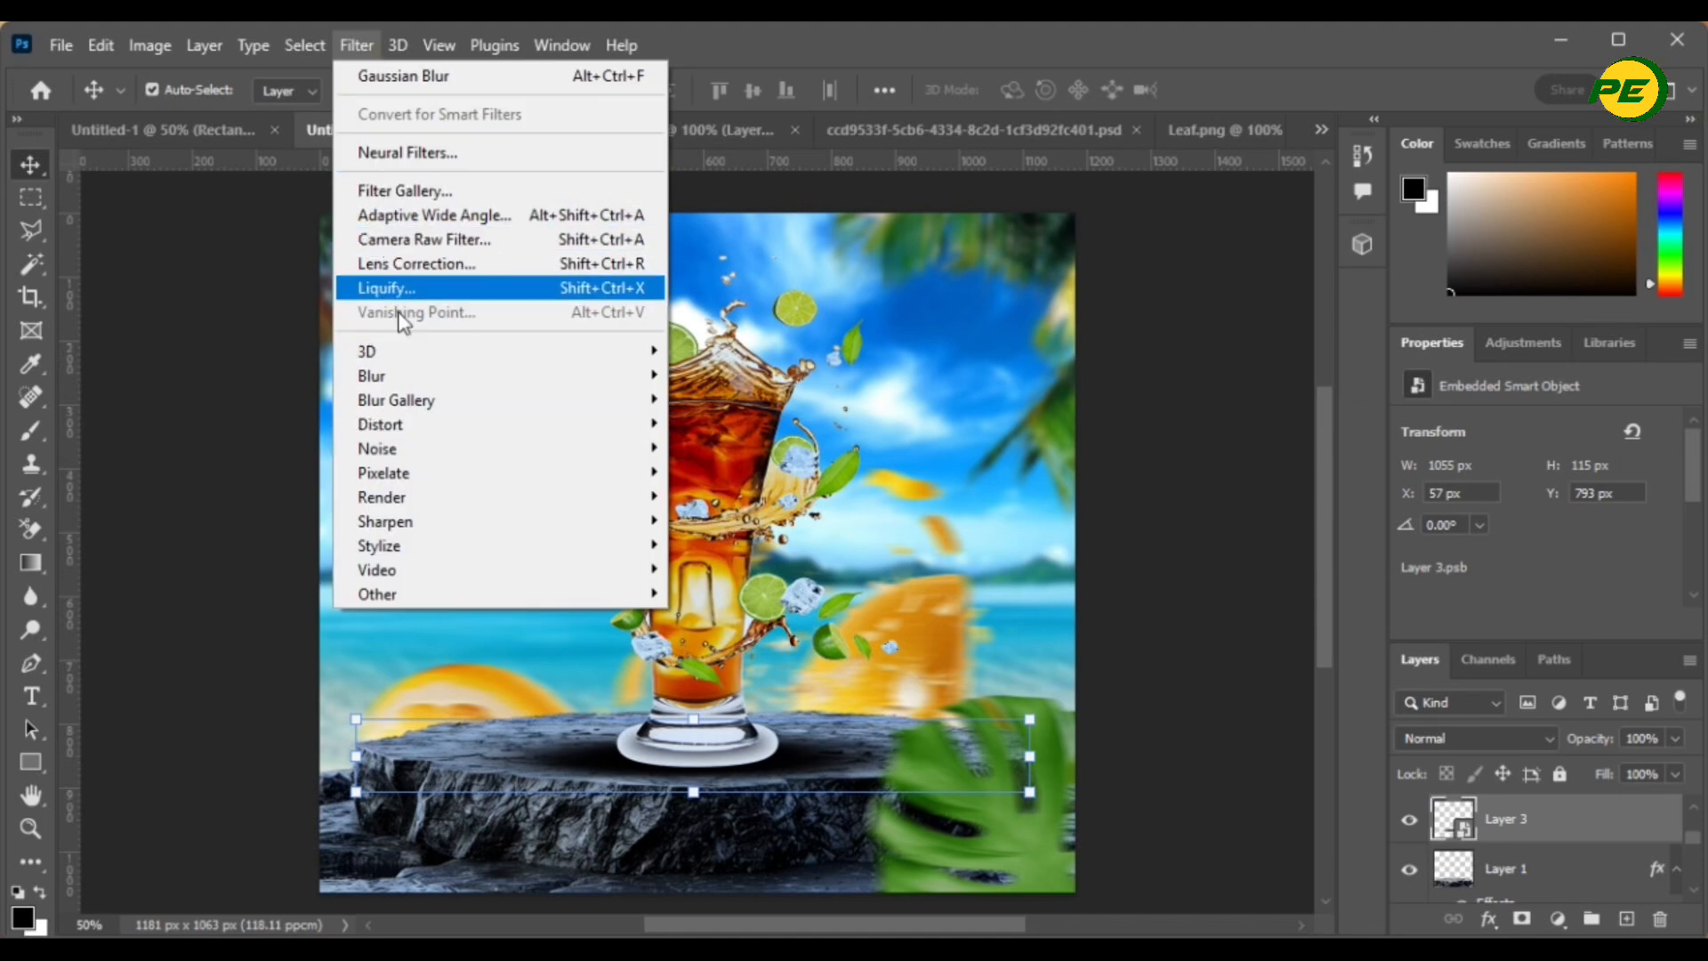
pyautogui.moveTo(456, 379)
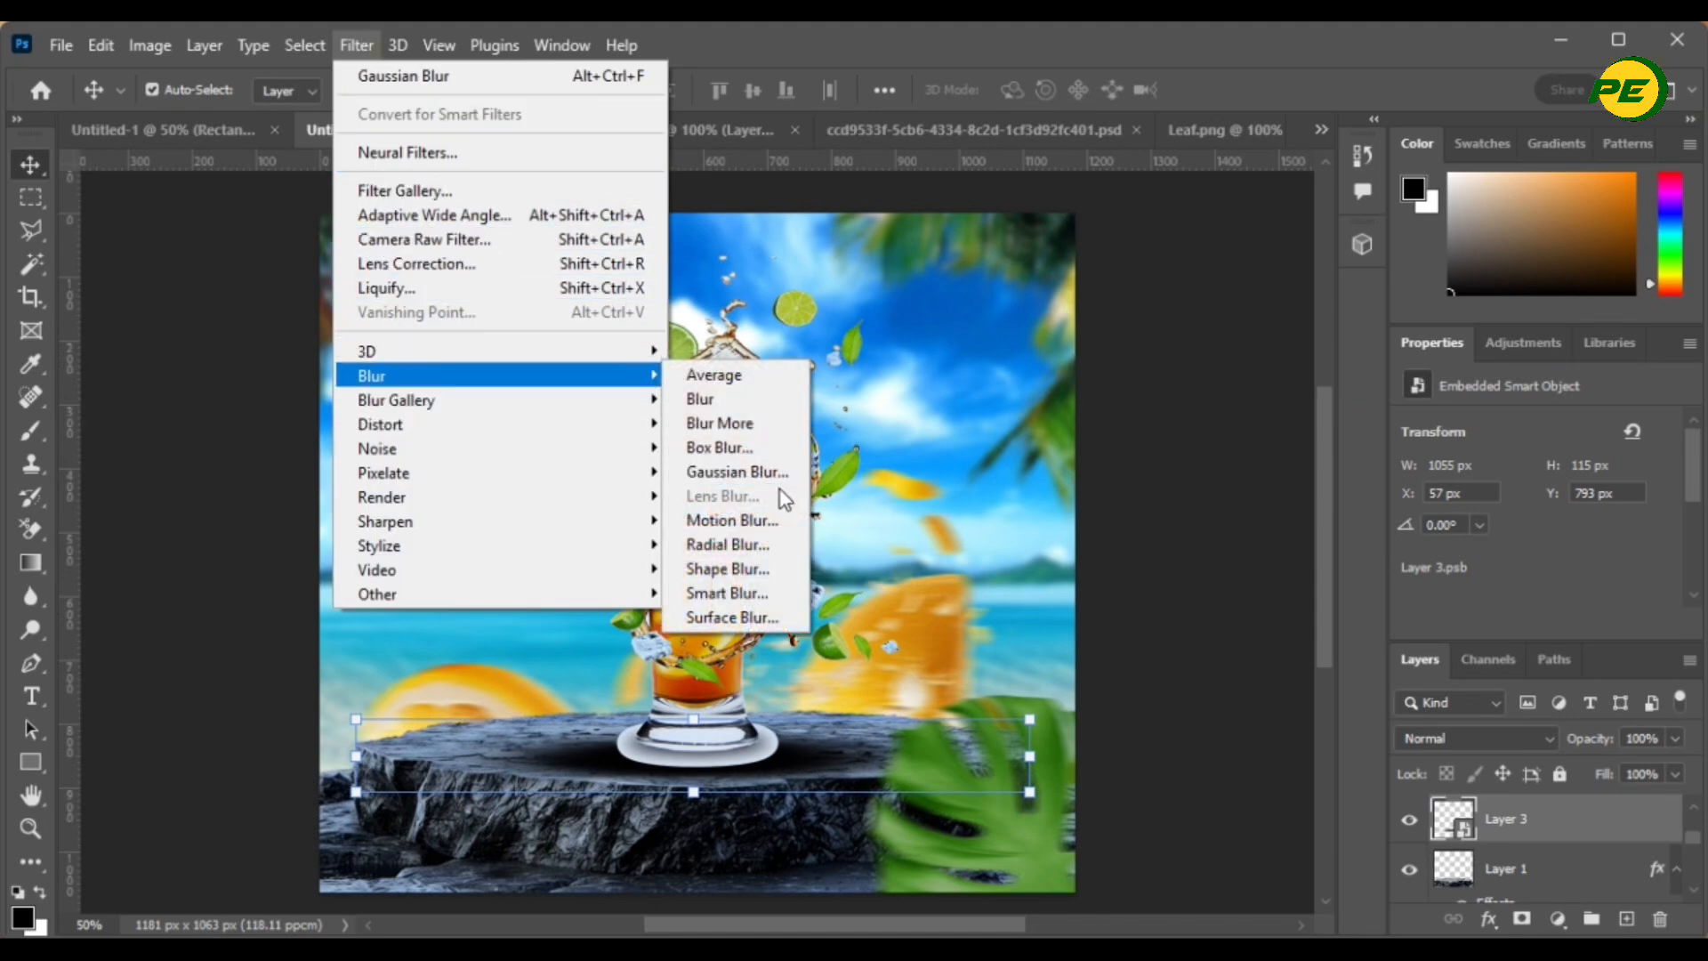
pyautogui.click(738, 472)
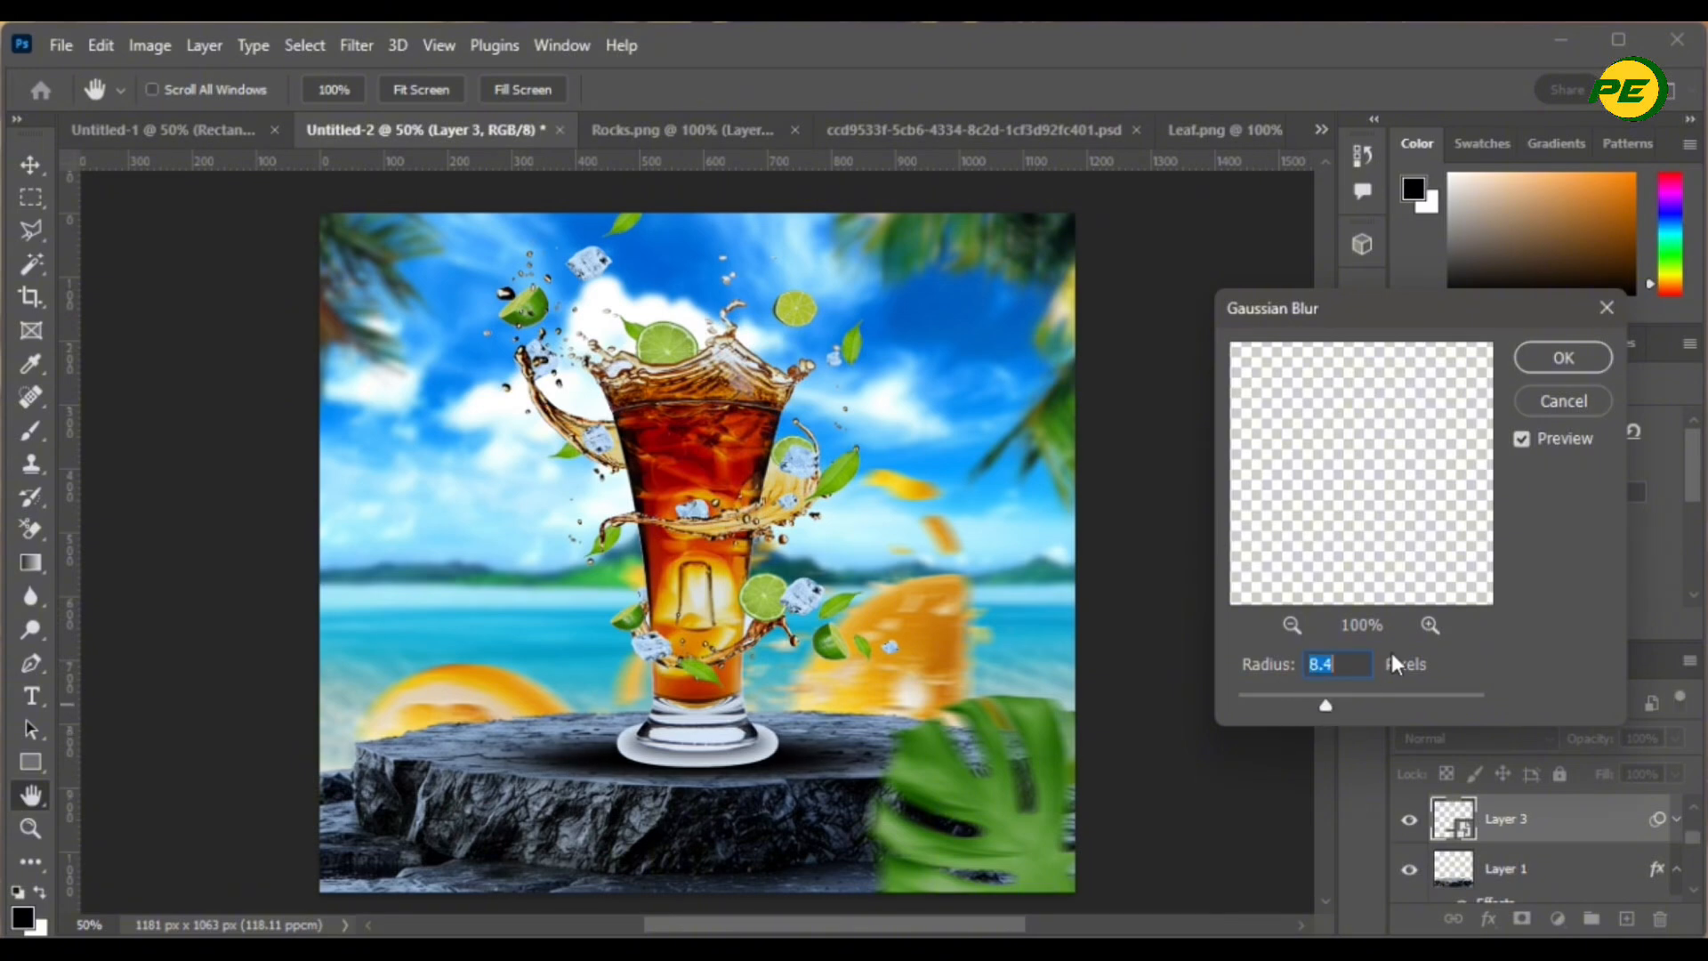
pyautogui.click(1555, 354)
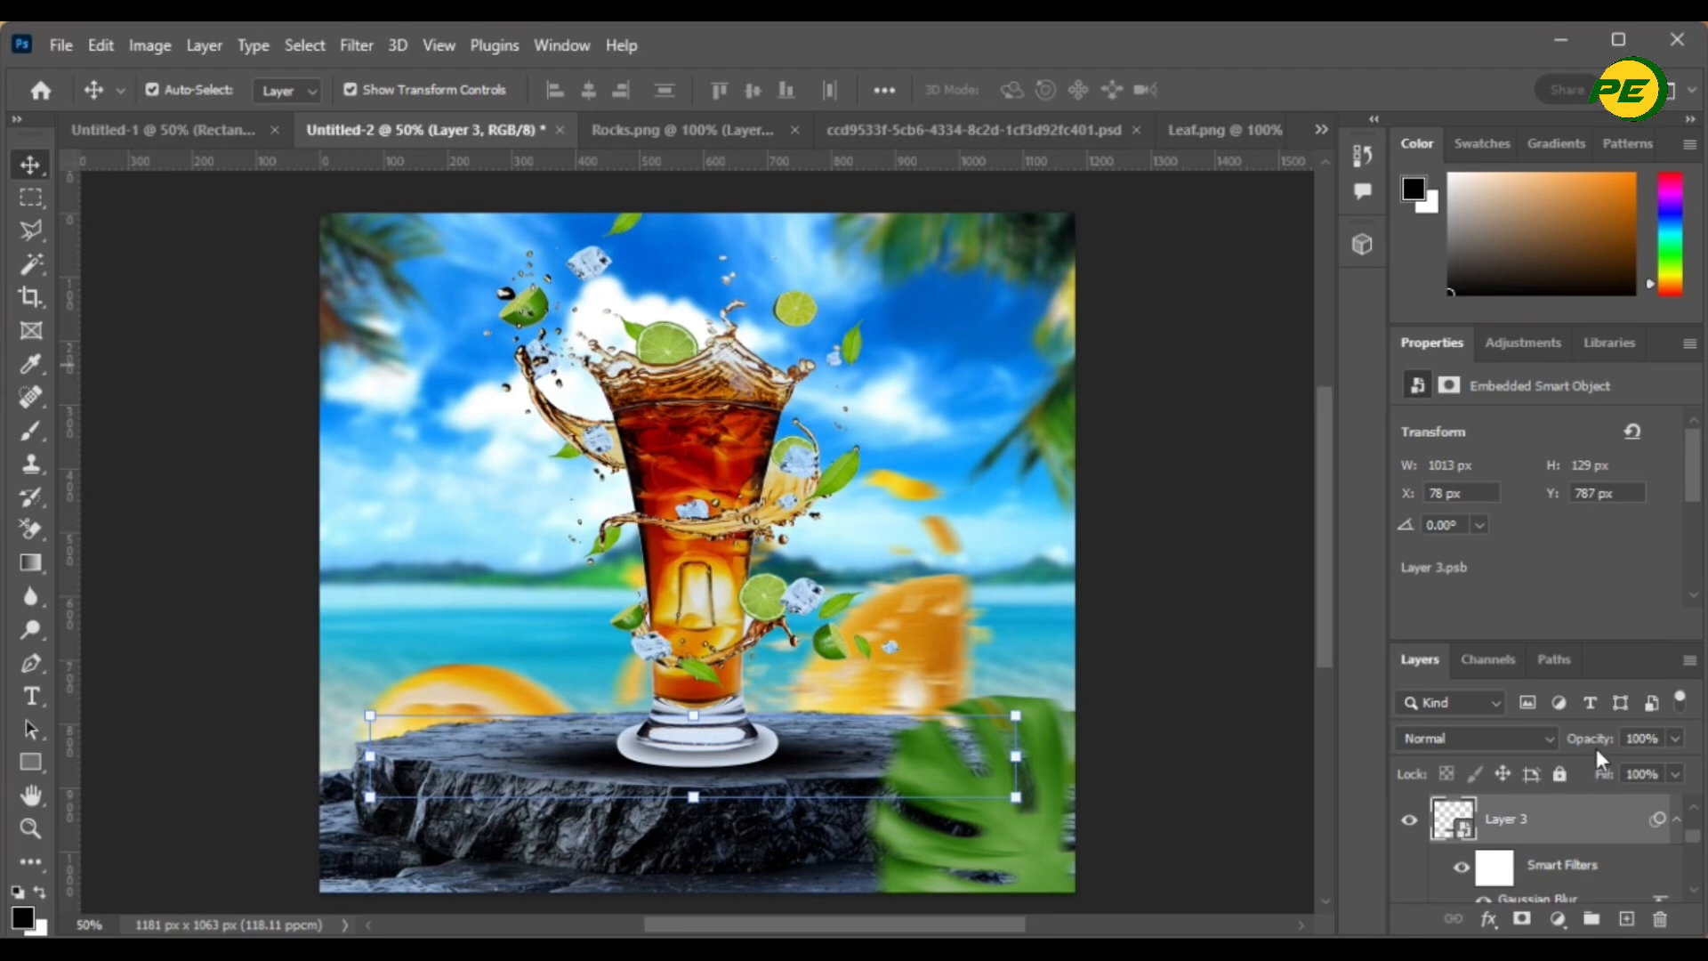
pyautogui.moveTo(1598, 743); pyautogui.dragTo(1590, 750)
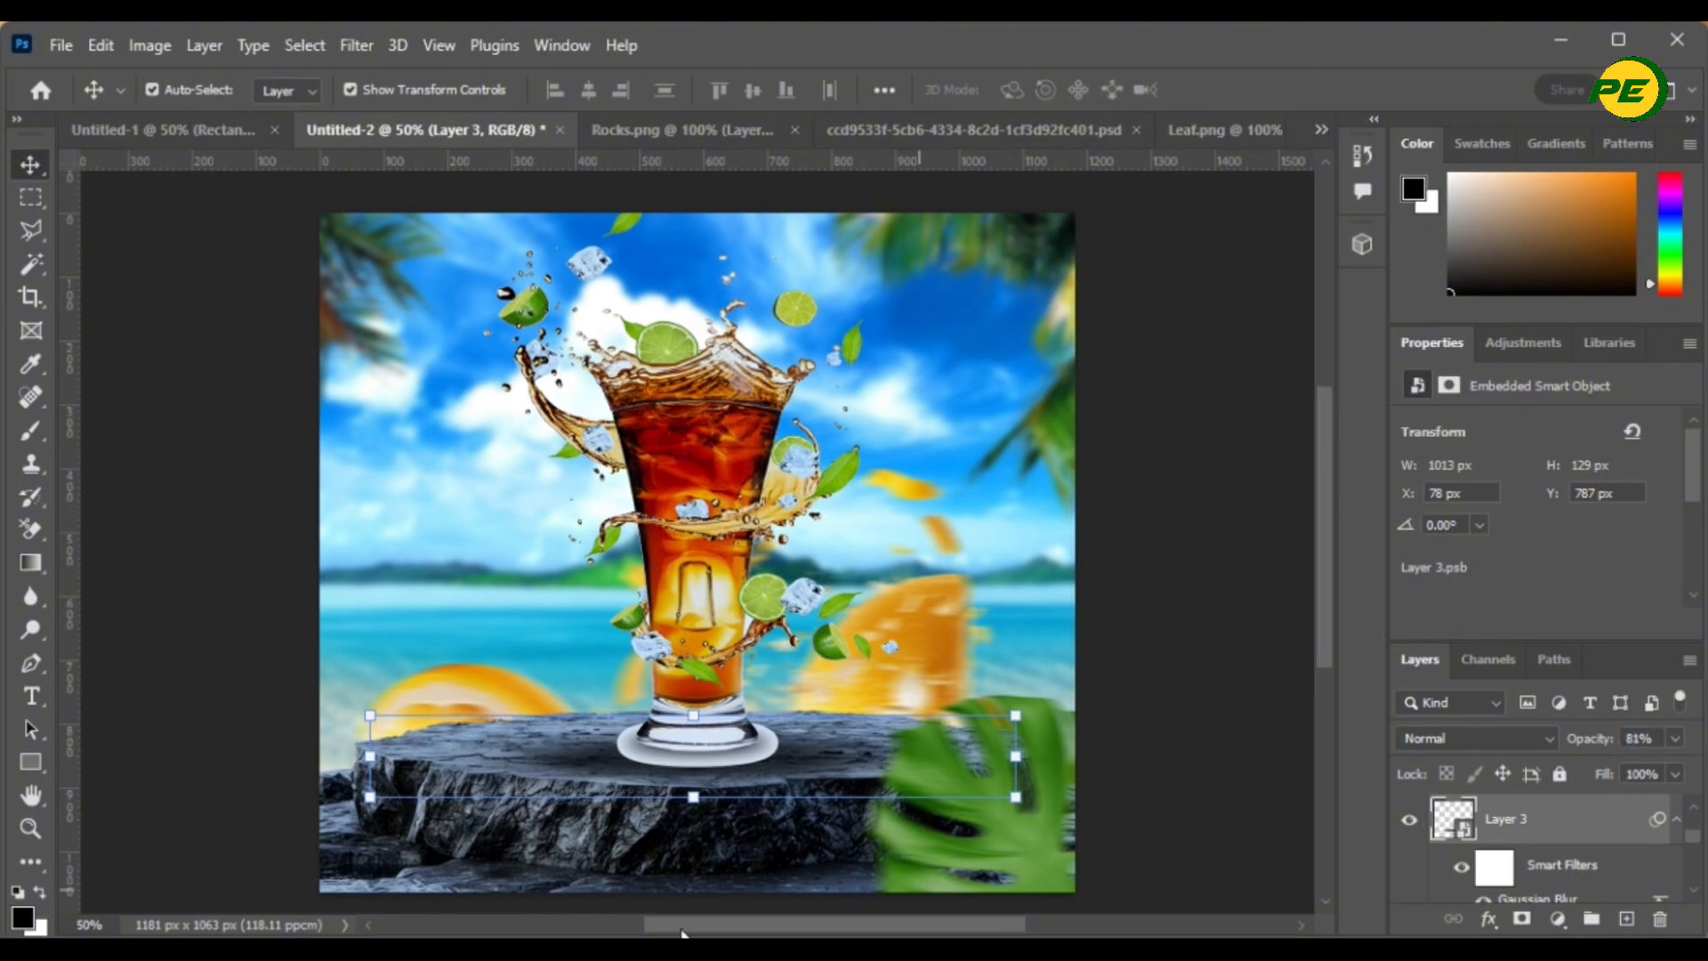
pyautogui.click(621, 850)
pyautogui.click(1552, 814)
pyautogui.moveTo(1588, 737); pyautogui.dragTo(1598, 737)
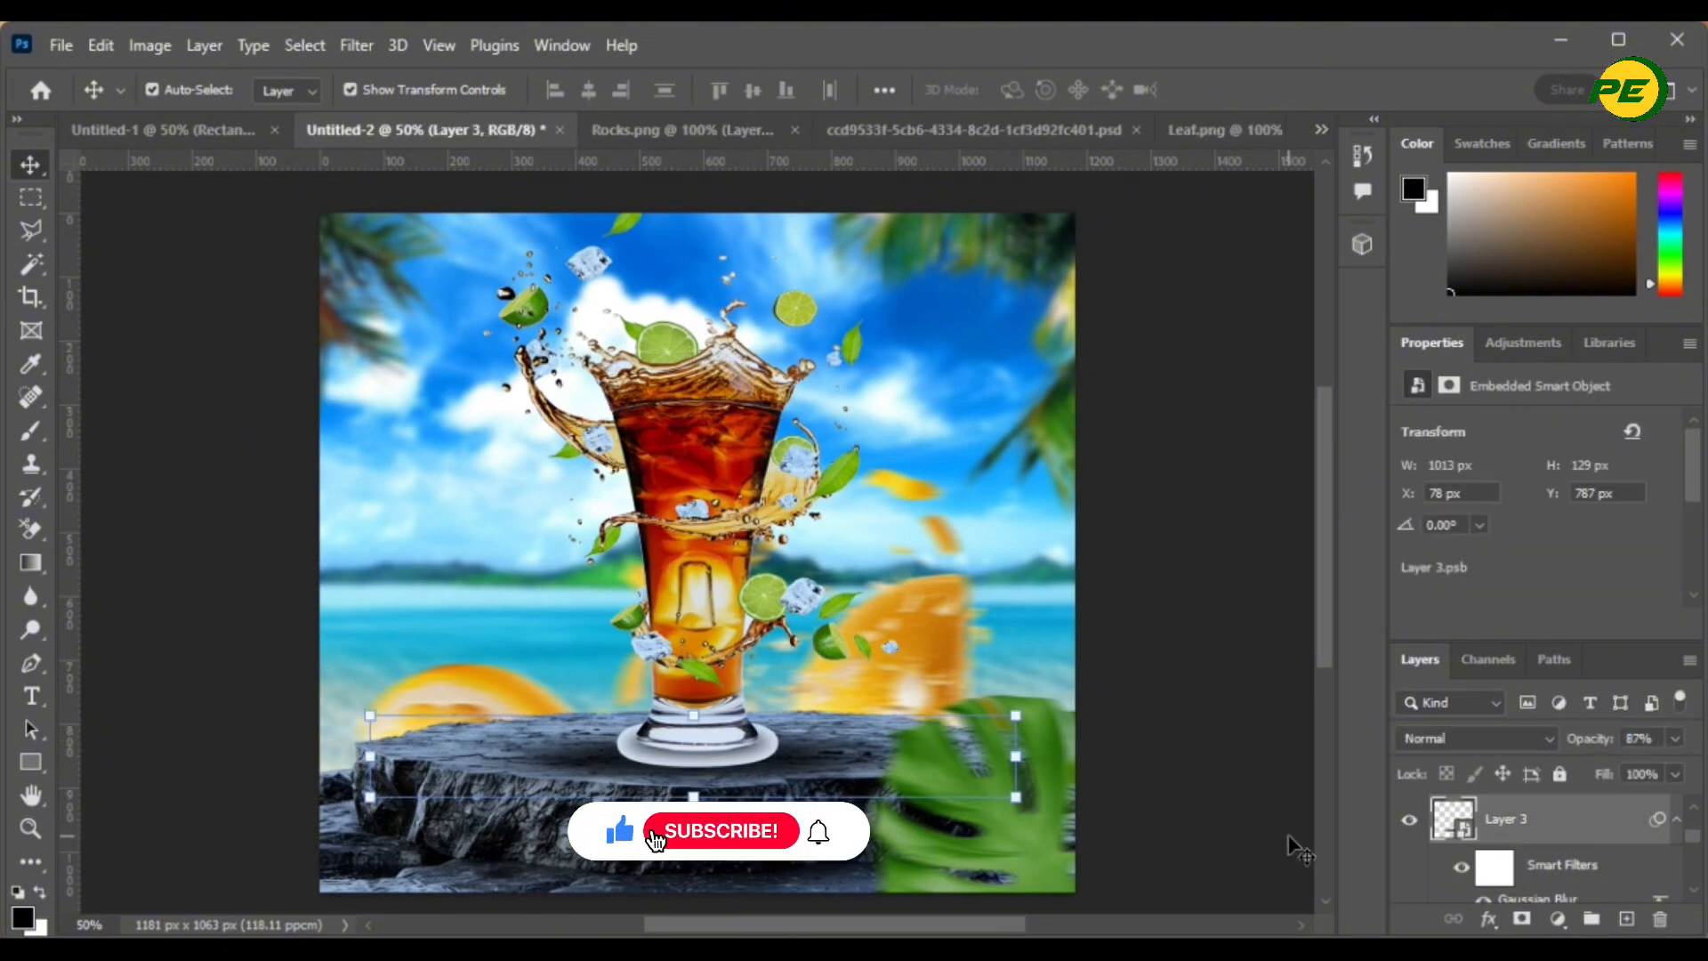
pyautogui.click(1233, 819)
pyautogui.click(803, 763)
pyautogui.click(1018, 766)
pyautogui.click(875, 411)
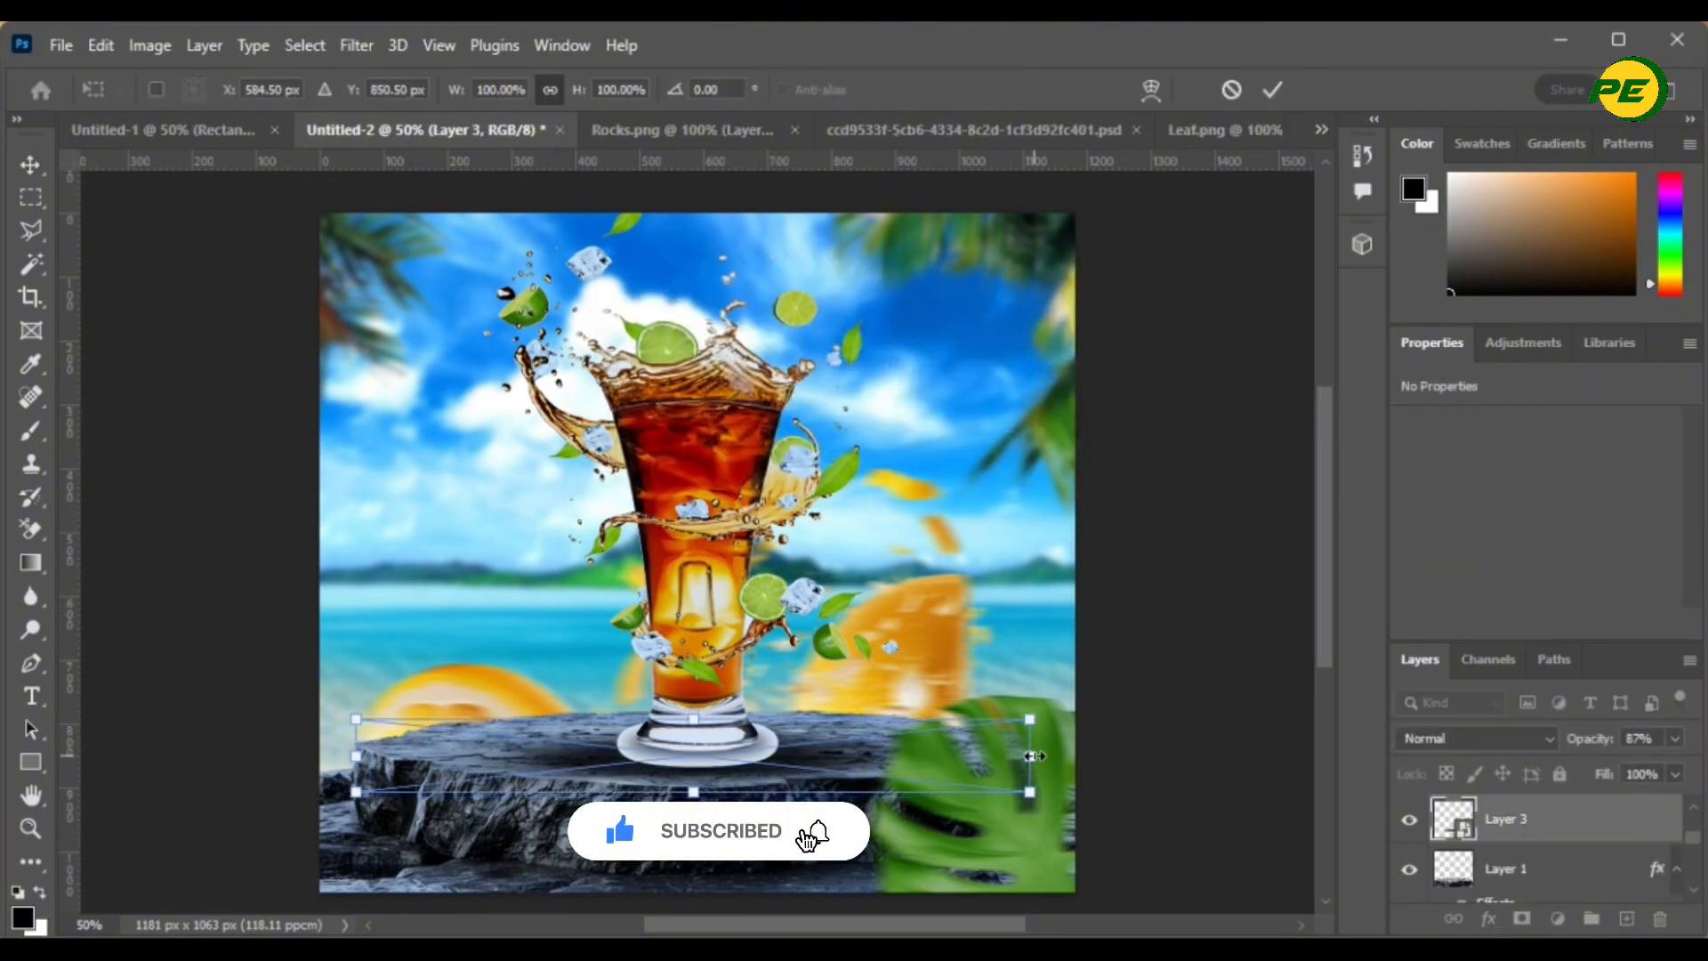
pyautogui.moveTo(1031, 760); pyautogui.dragTo(999, 767)
pyautogui.moveTo(345, 763); pyautogui.dragTo(375, 765)
pyautogui.click(1273, 90)
pyautogui.click(1183, 285)
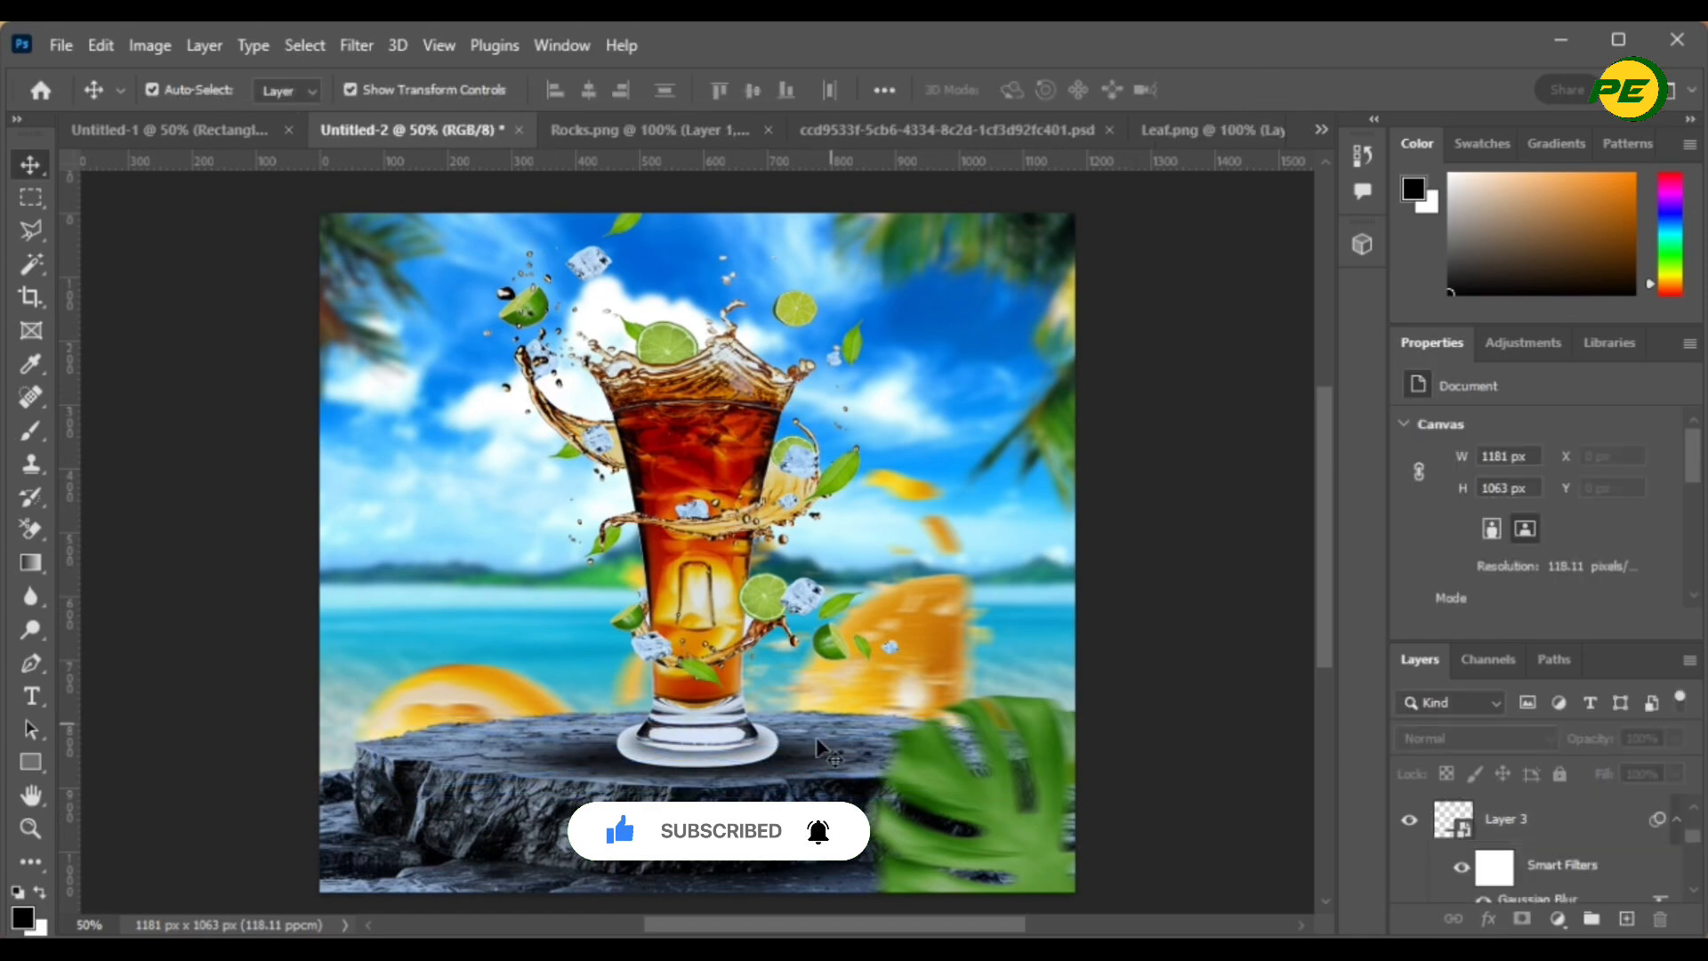
pyautogui.moveTo(772, 777); pyautogui.dragTo(773, 785)
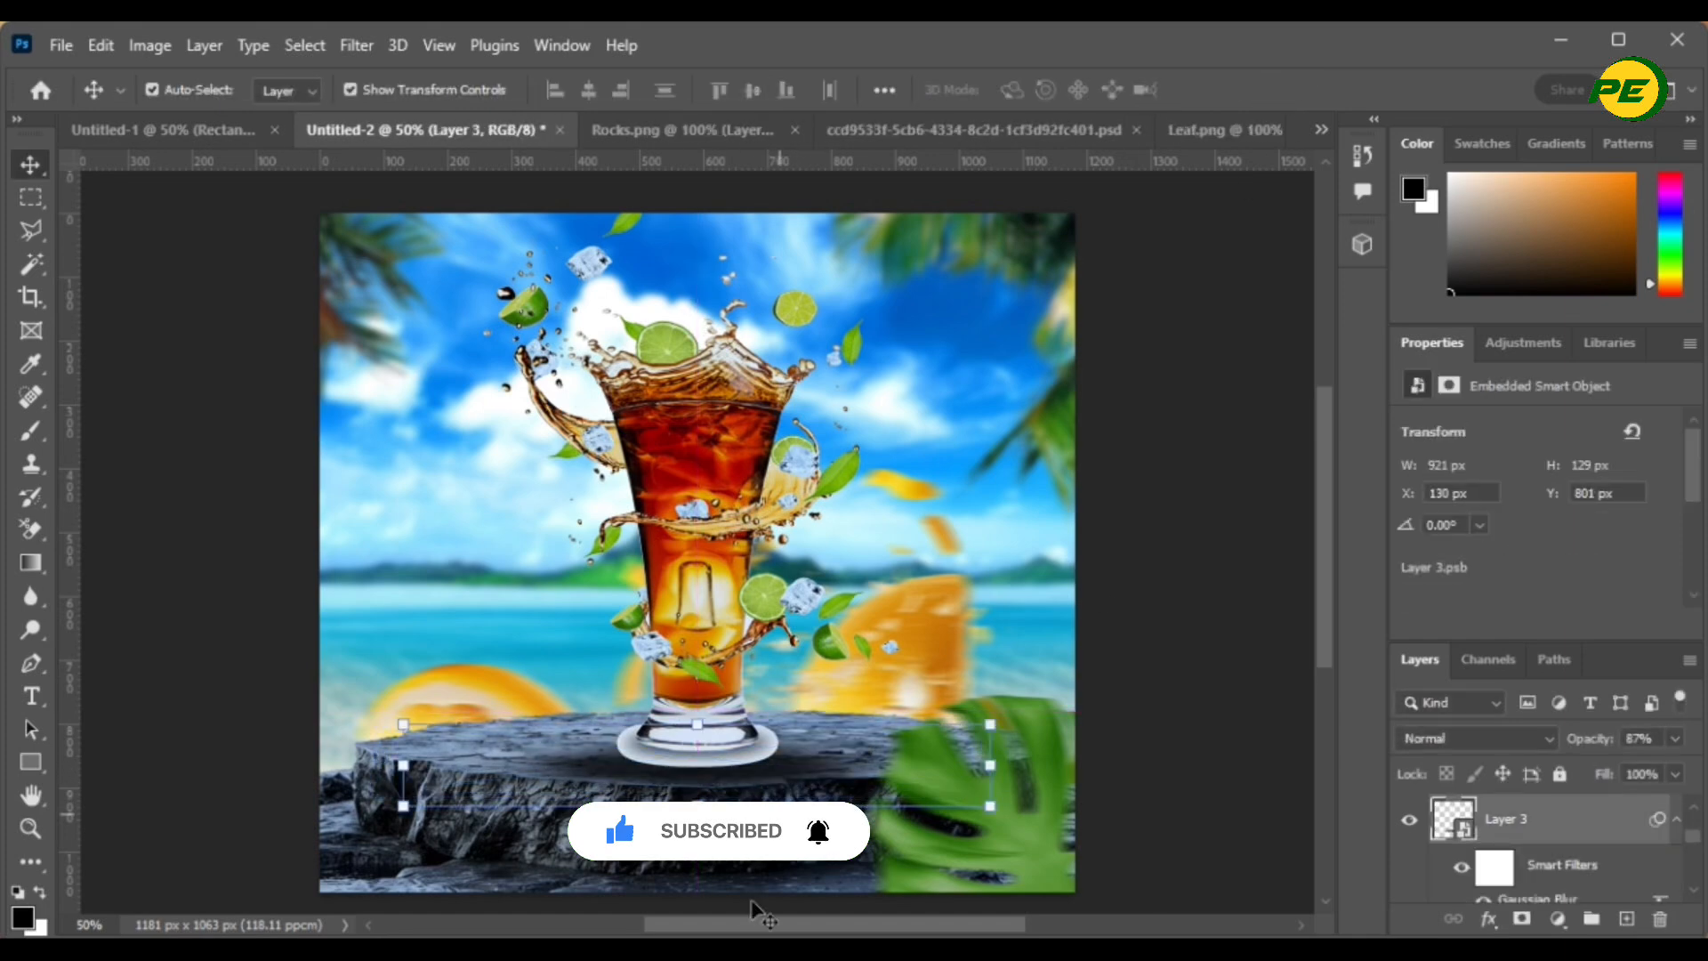
pyautogui.click(1244, 722)
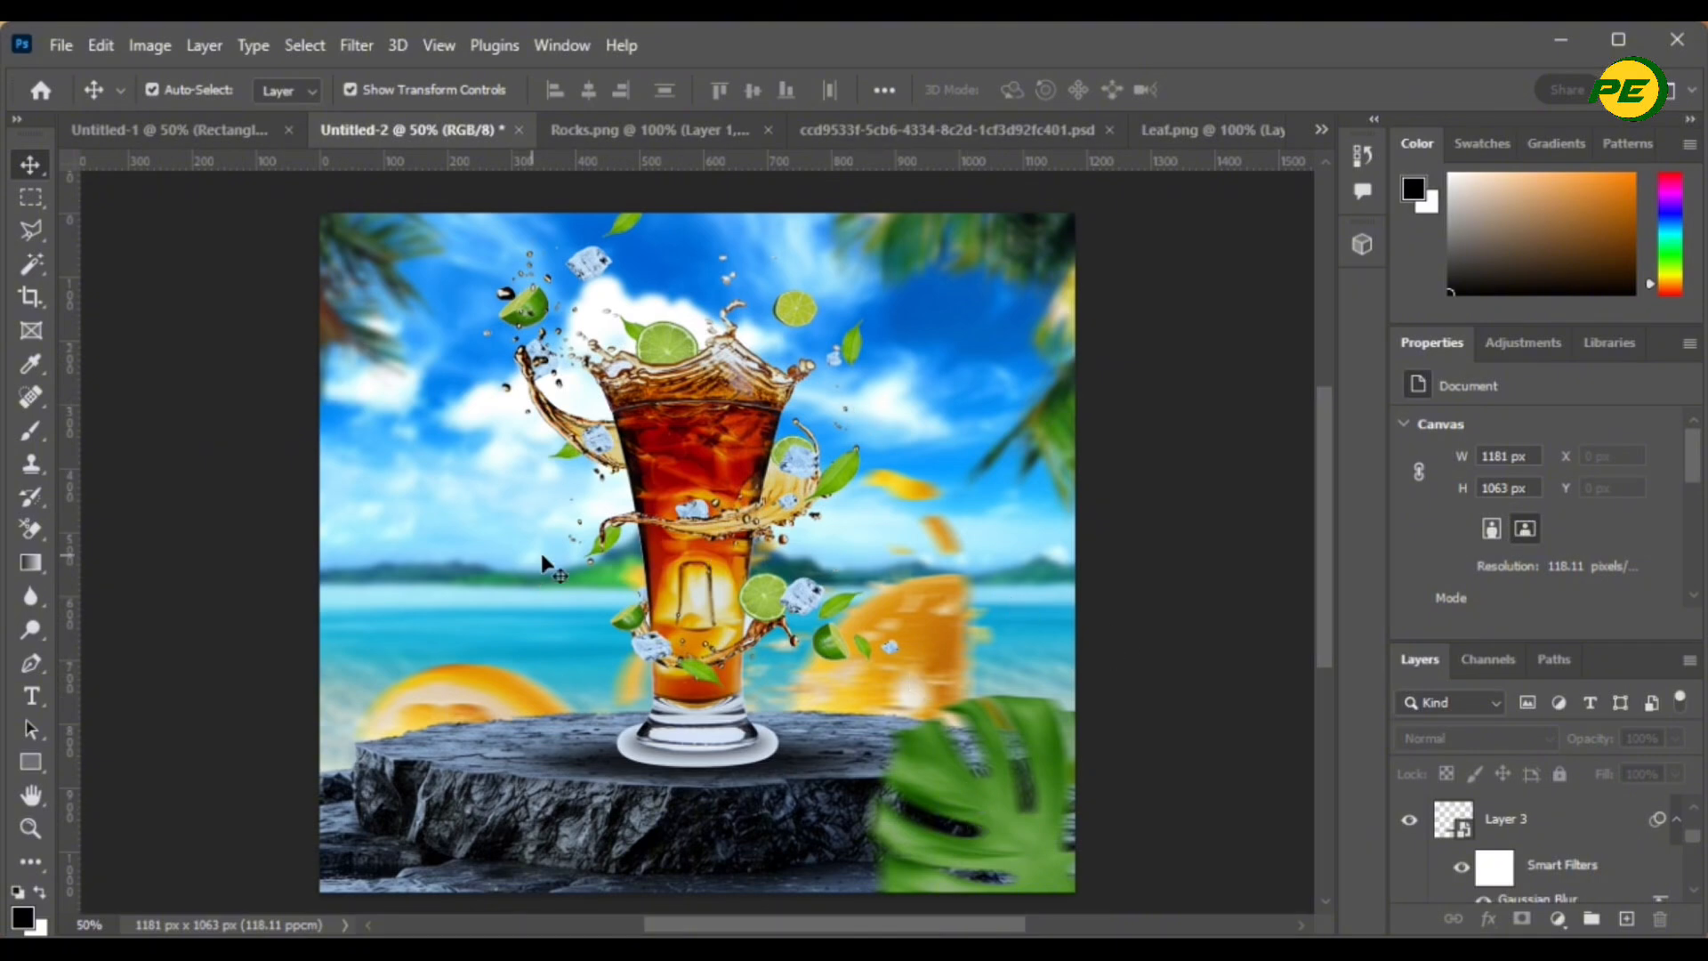
pyautogui.scroll(-1, 769, 518)
pyautogui.scroll(2, 770, 518)
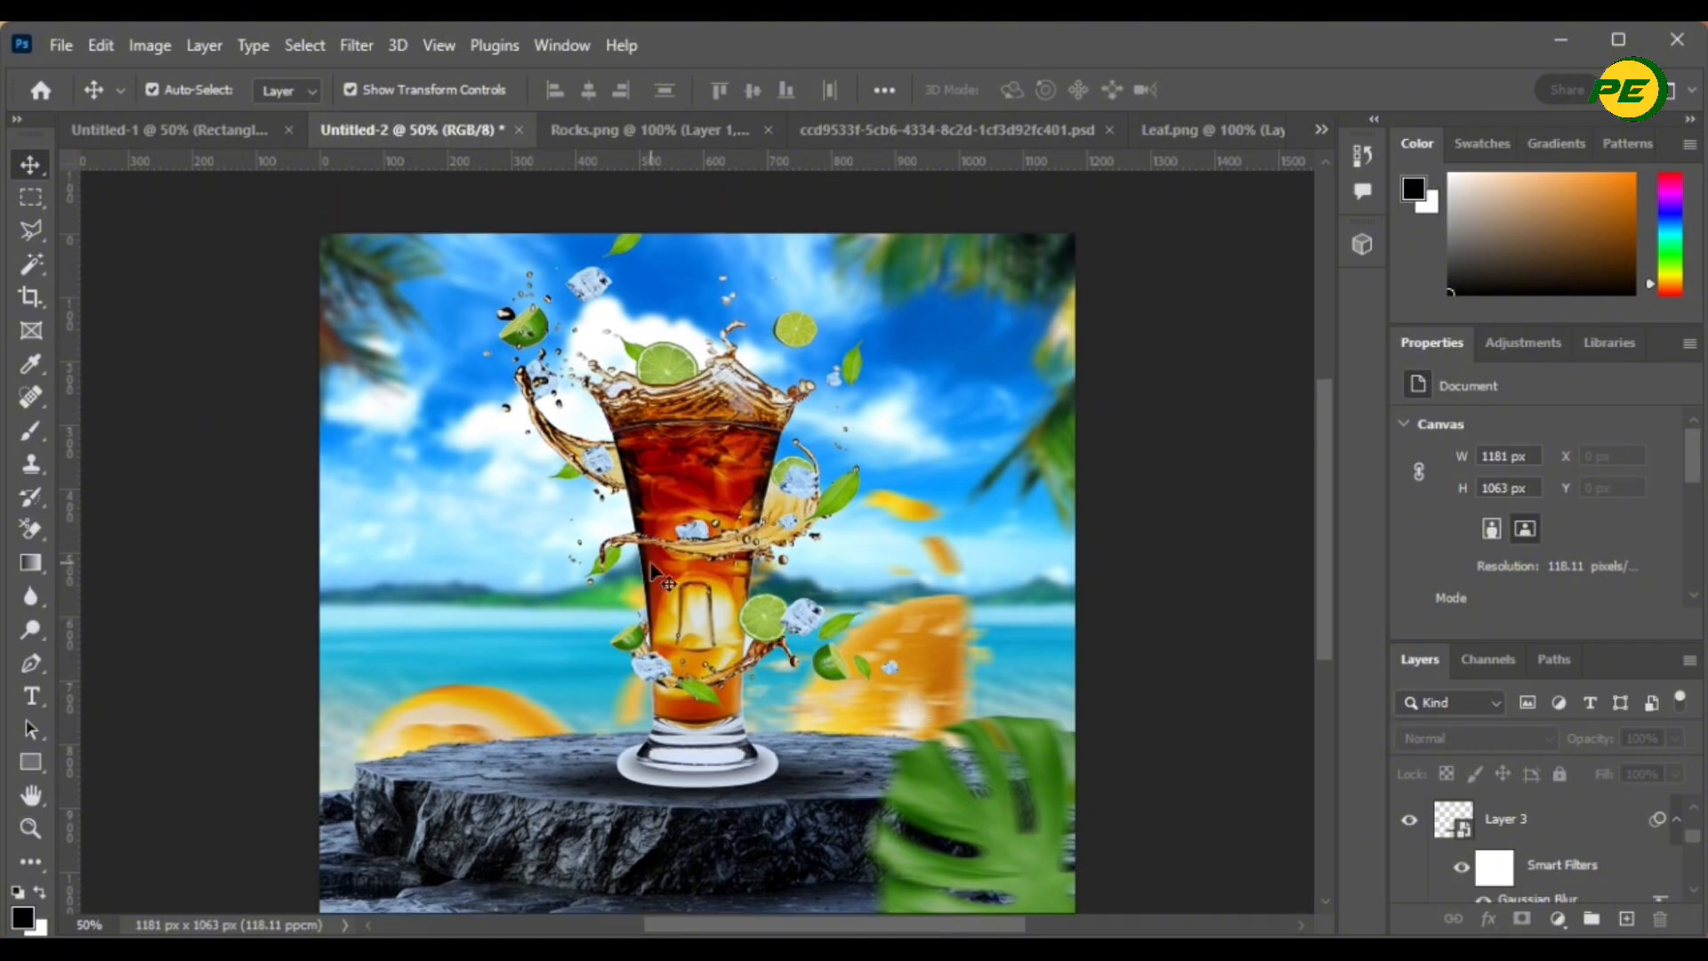
# - Start a horizontal text line near the top of the canvas and type 'TEFRESHI' in capitals
pyautogui.click(30, 701)
pyautogui.click(30, 699)
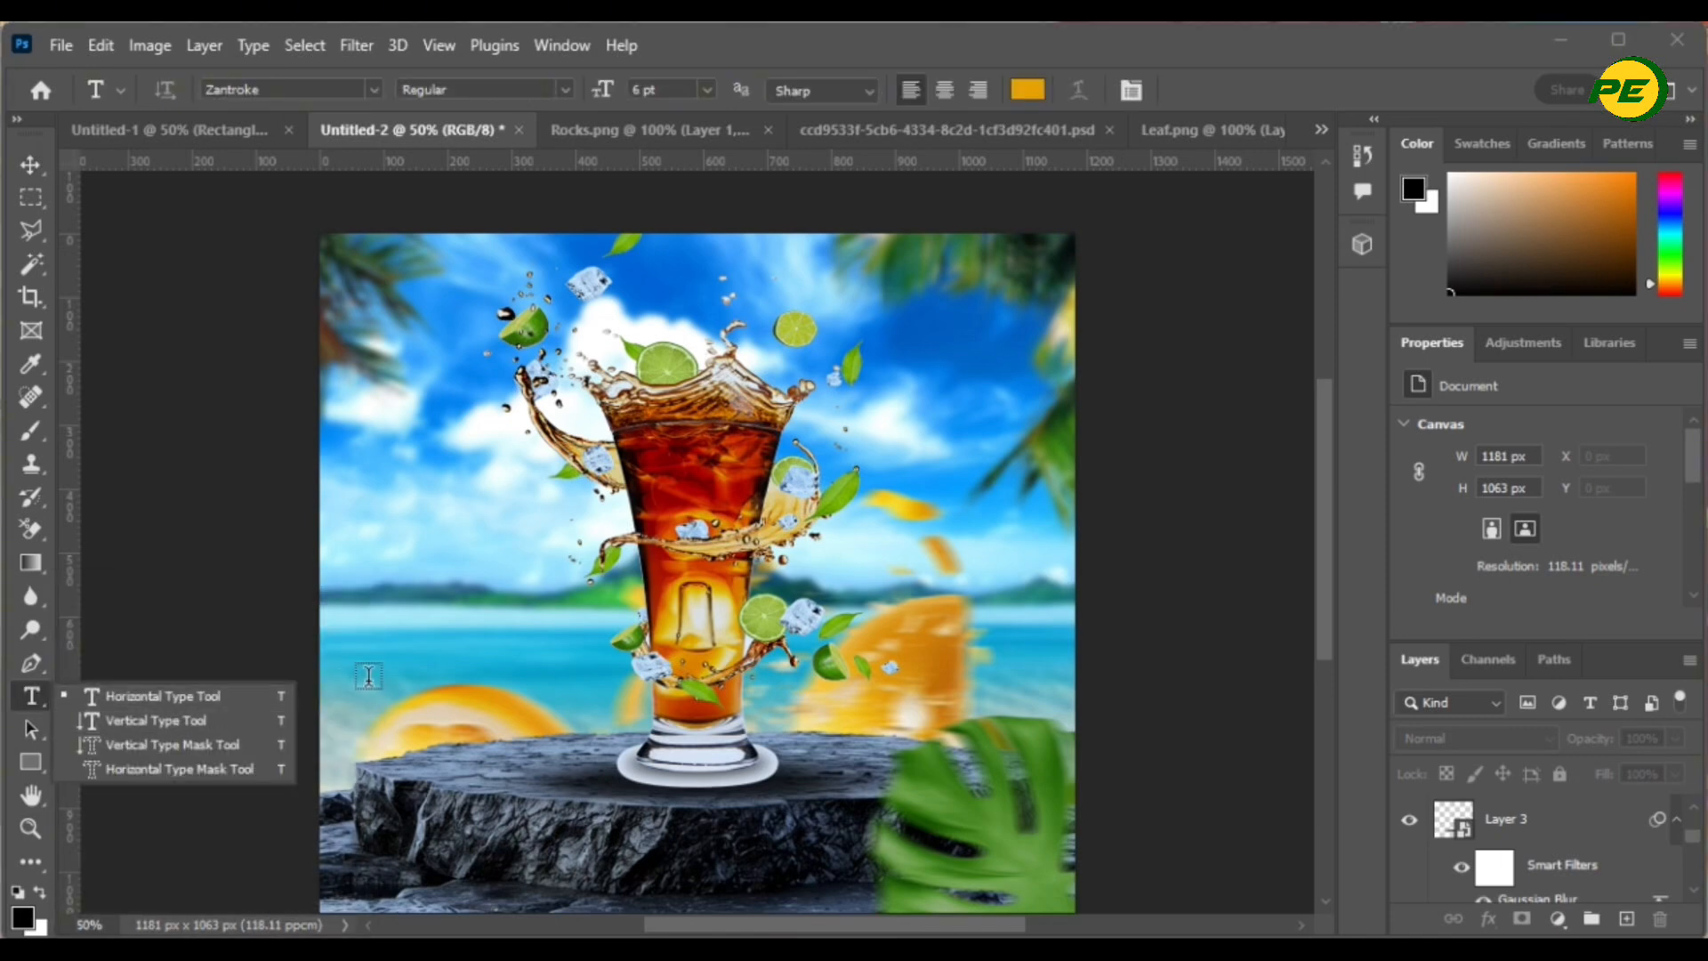
pyautogui.click(206, 697)
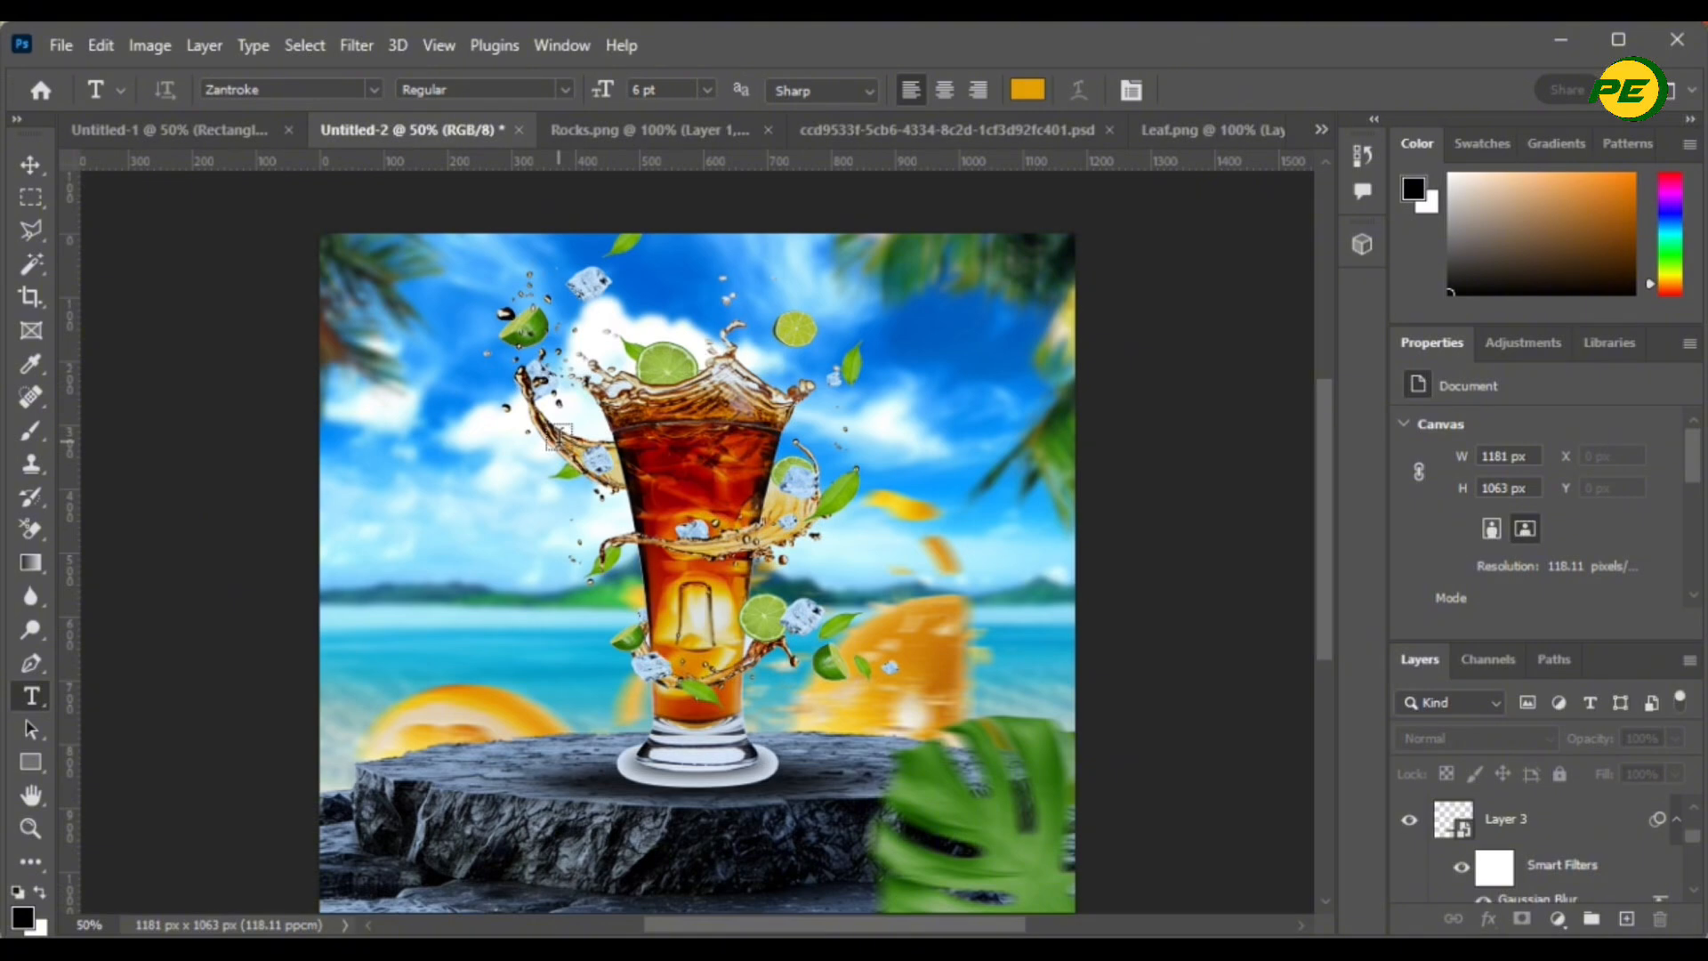
pyautogui.click(509, 276)
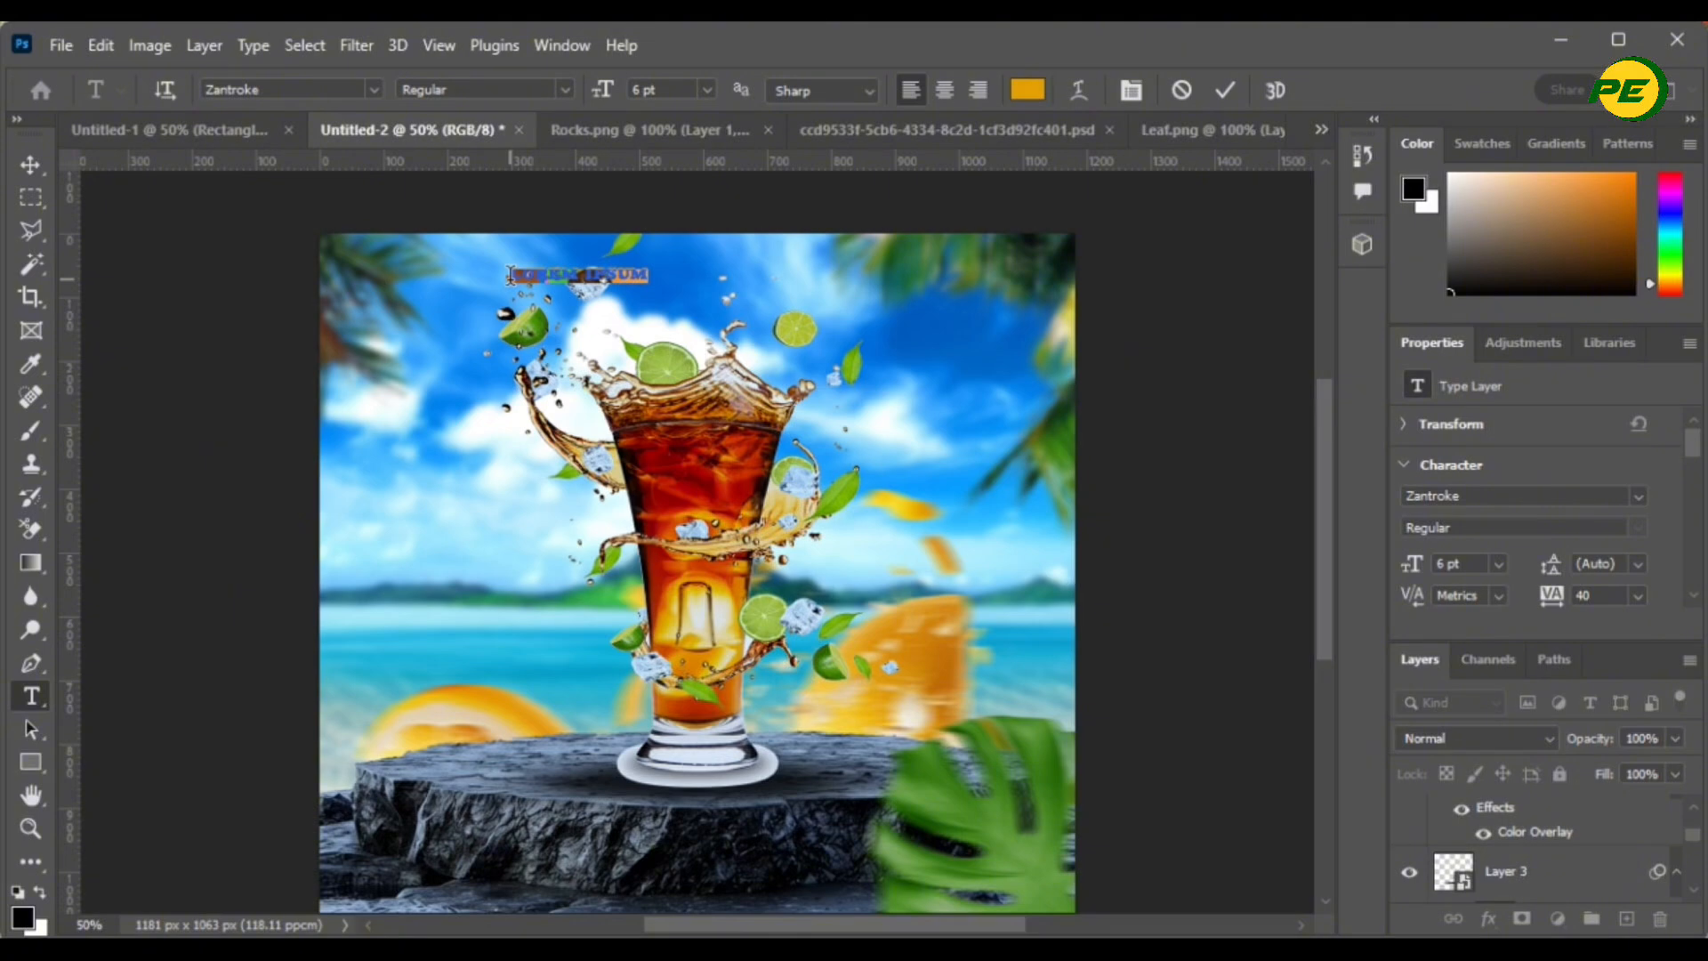
pyautogui.press('capslock')
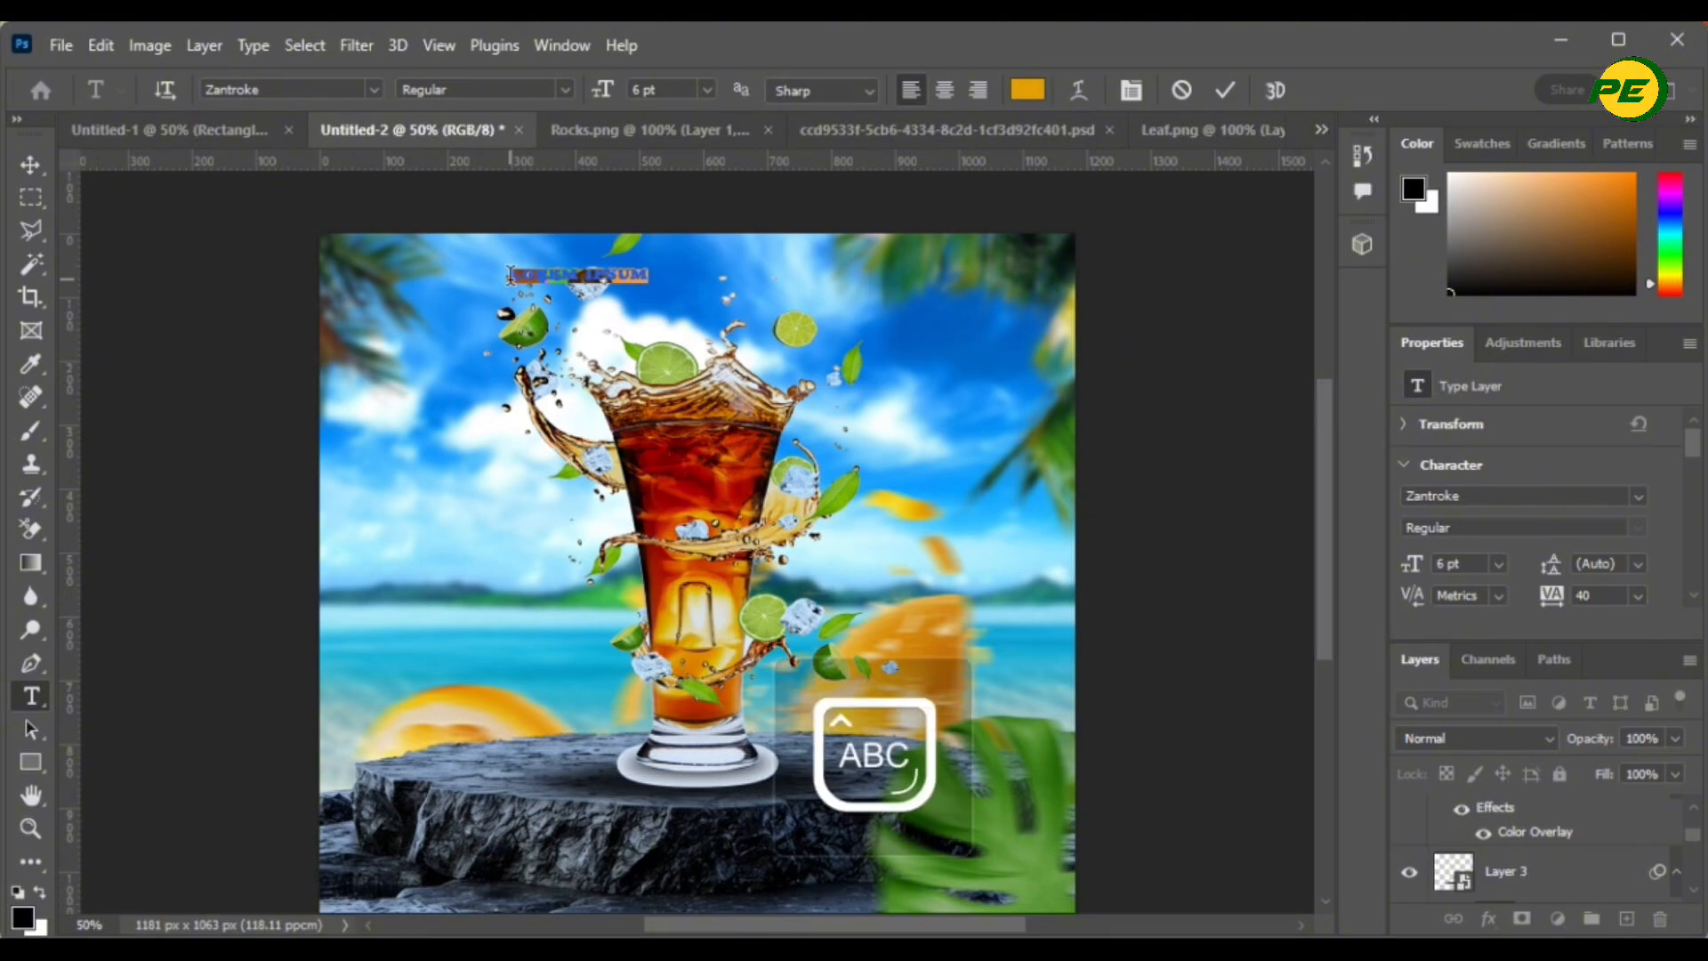
pyautogui.write('TEF')
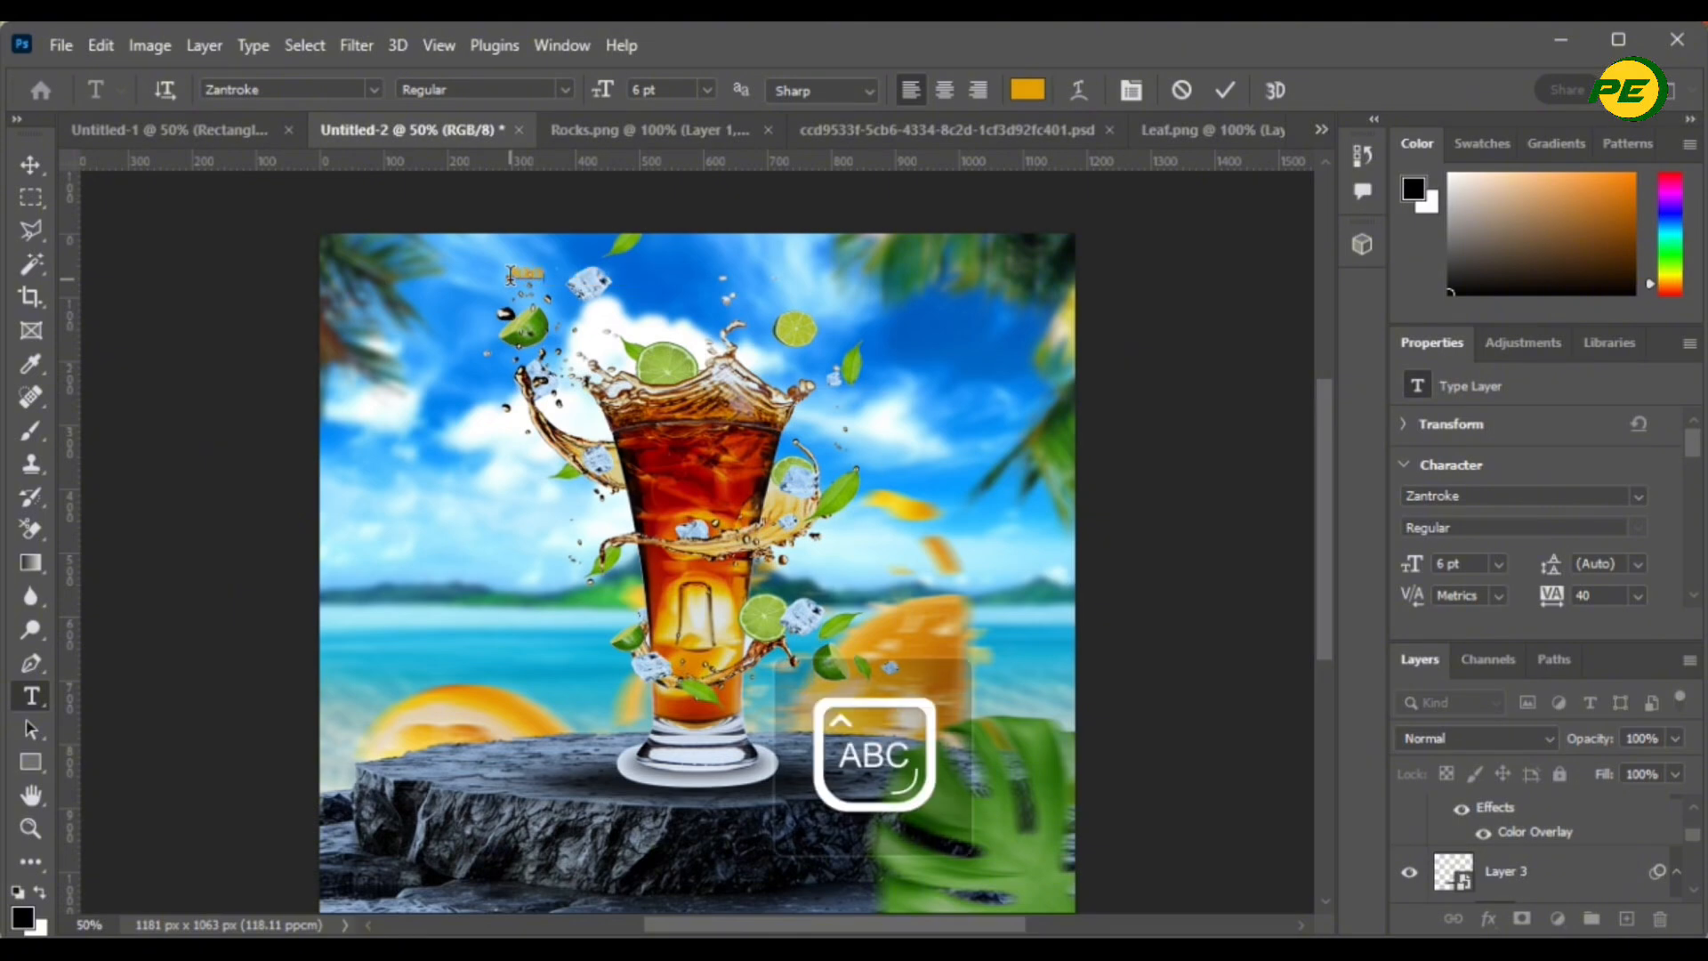
pyautogui.write('RESHI')
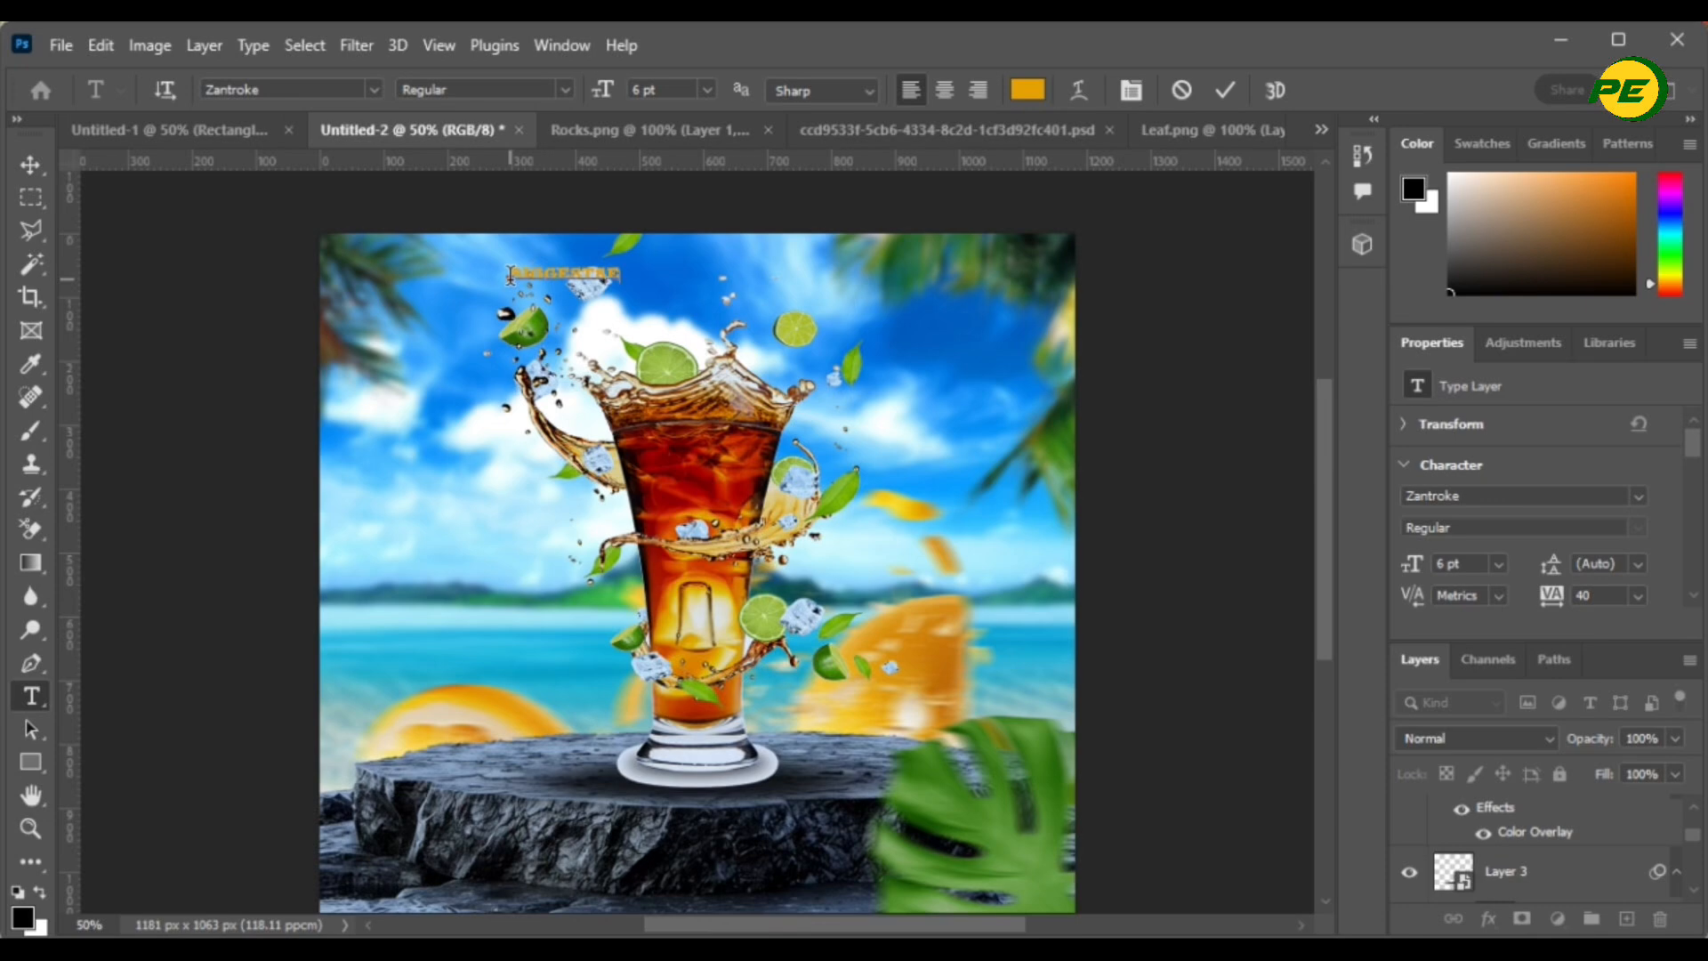
# - Commit the headline text, then enlarge it and move it to the centre top of the advert
pyautogui.click(1225, 89)
pyautogui.click(30, 166)
pyautogui.hotkey('ctrl', 't')
pyautogui.moveTo(605, 274); pyautogui.dragTo(745, 356)
pyautogui.moveTo(771, 362); pyautogui.dragTo(949, 289)
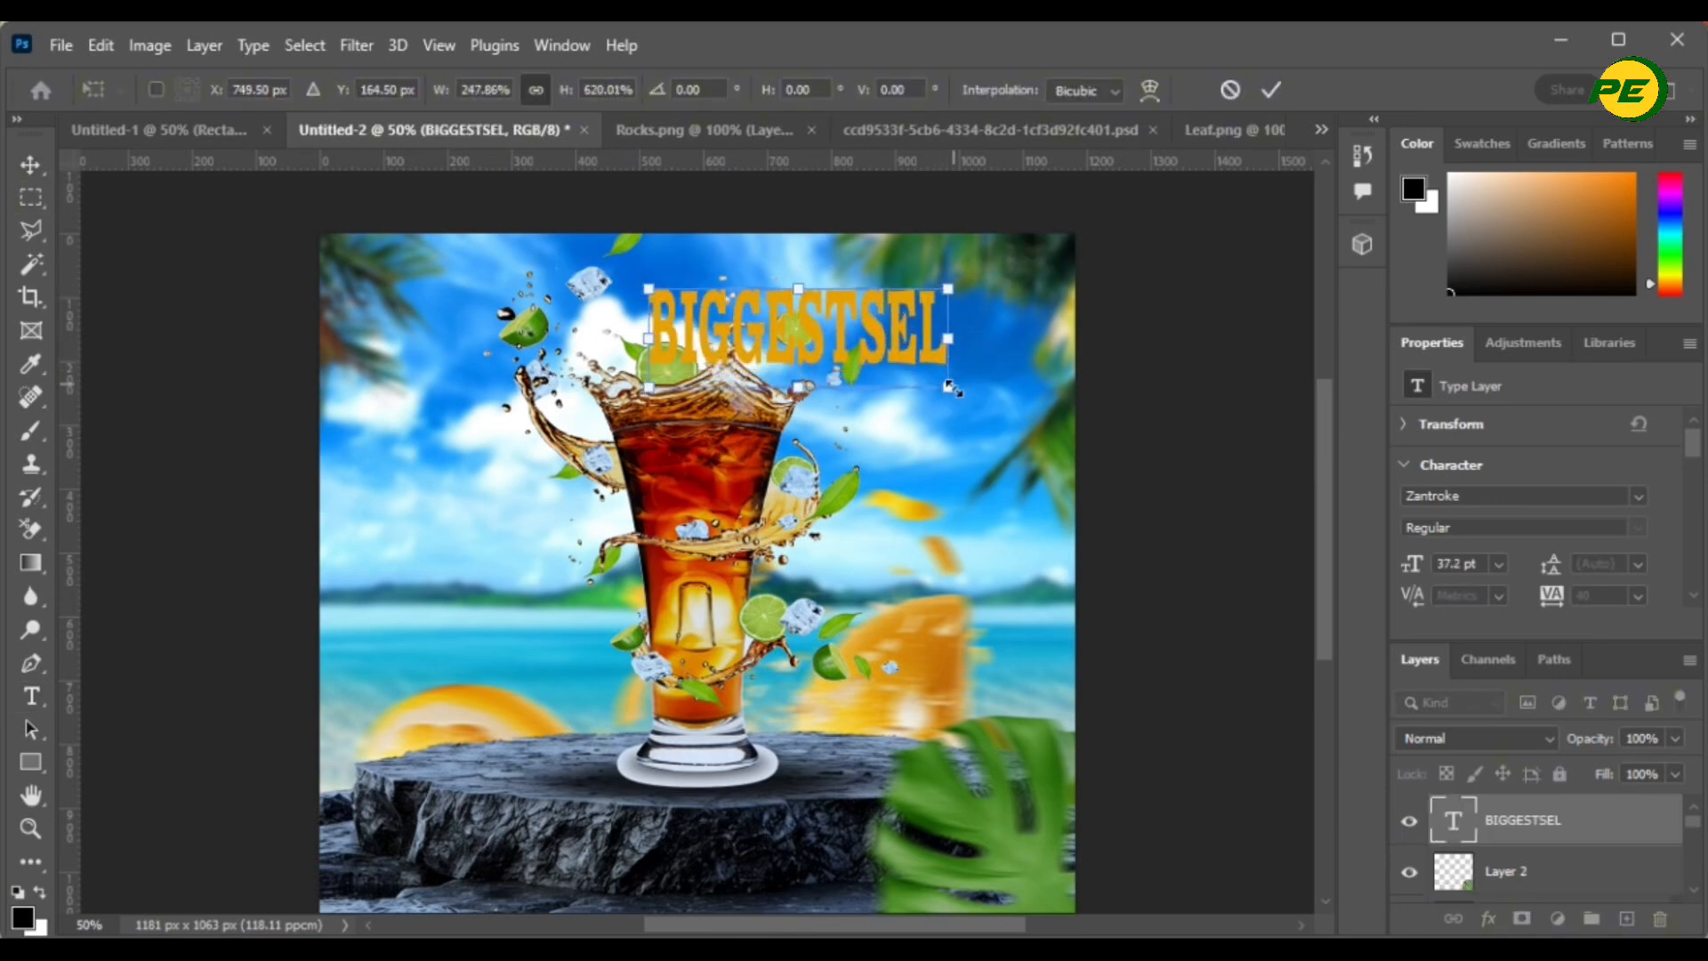
pyautogui.moveTo(950, 390); pyautogui.dragTo(1106, 481)
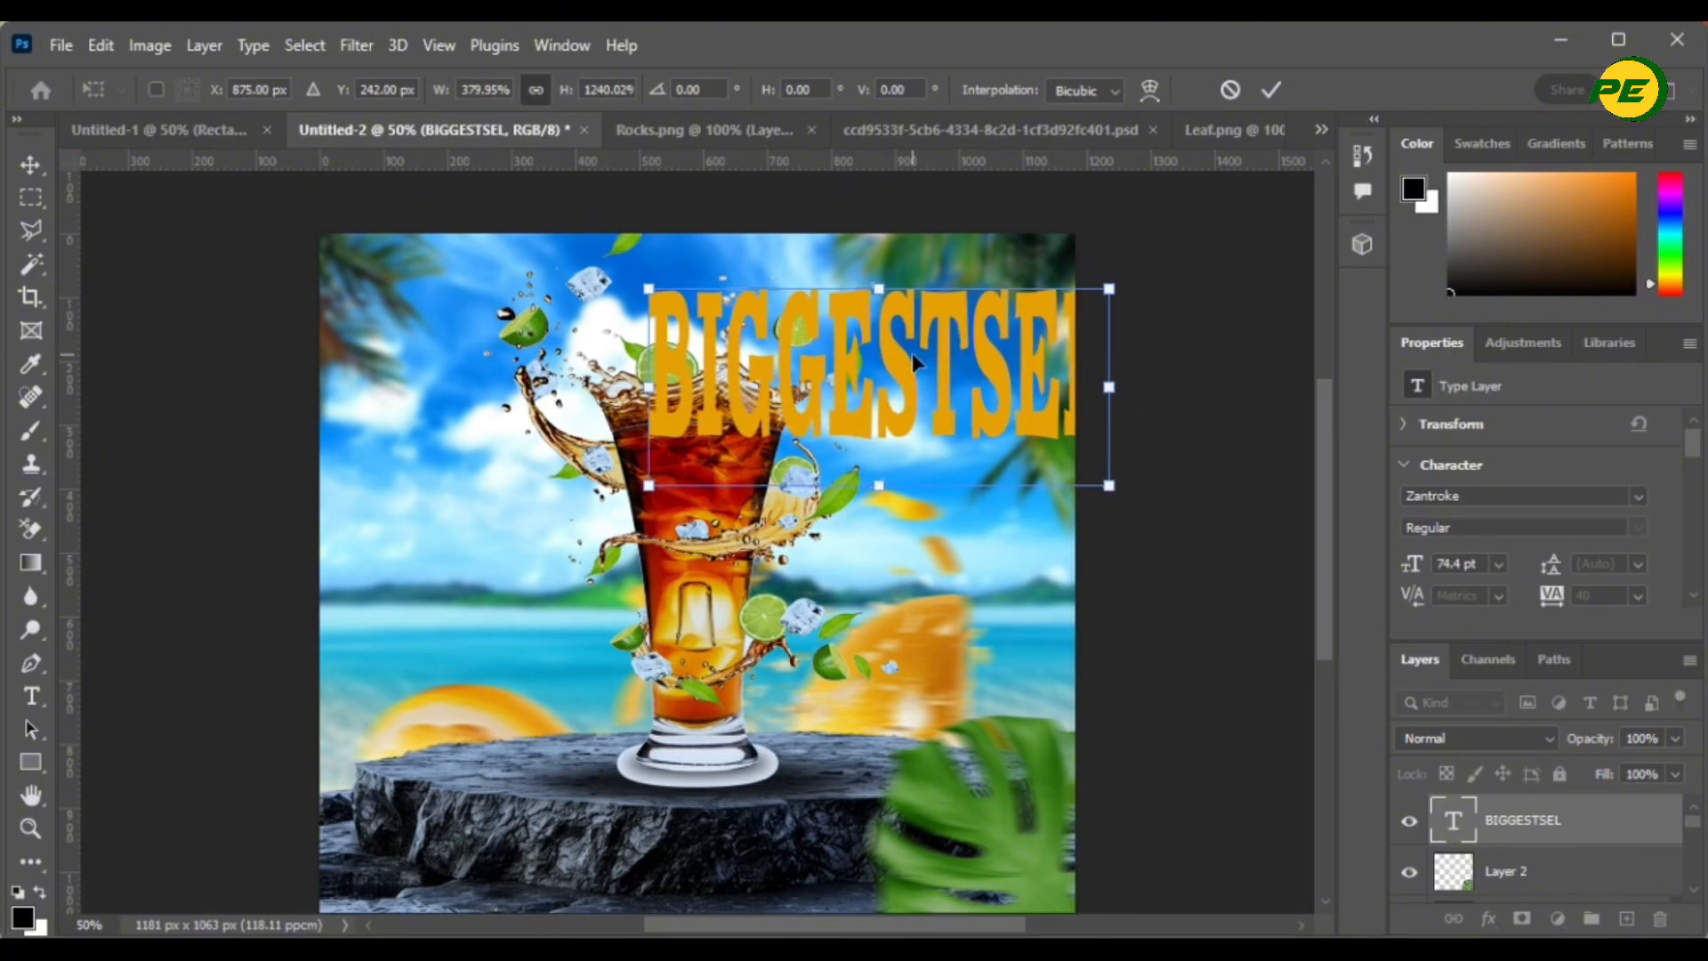
pyautogui.moveTo(920, 358); pyautogui.dragTo(749, 314)
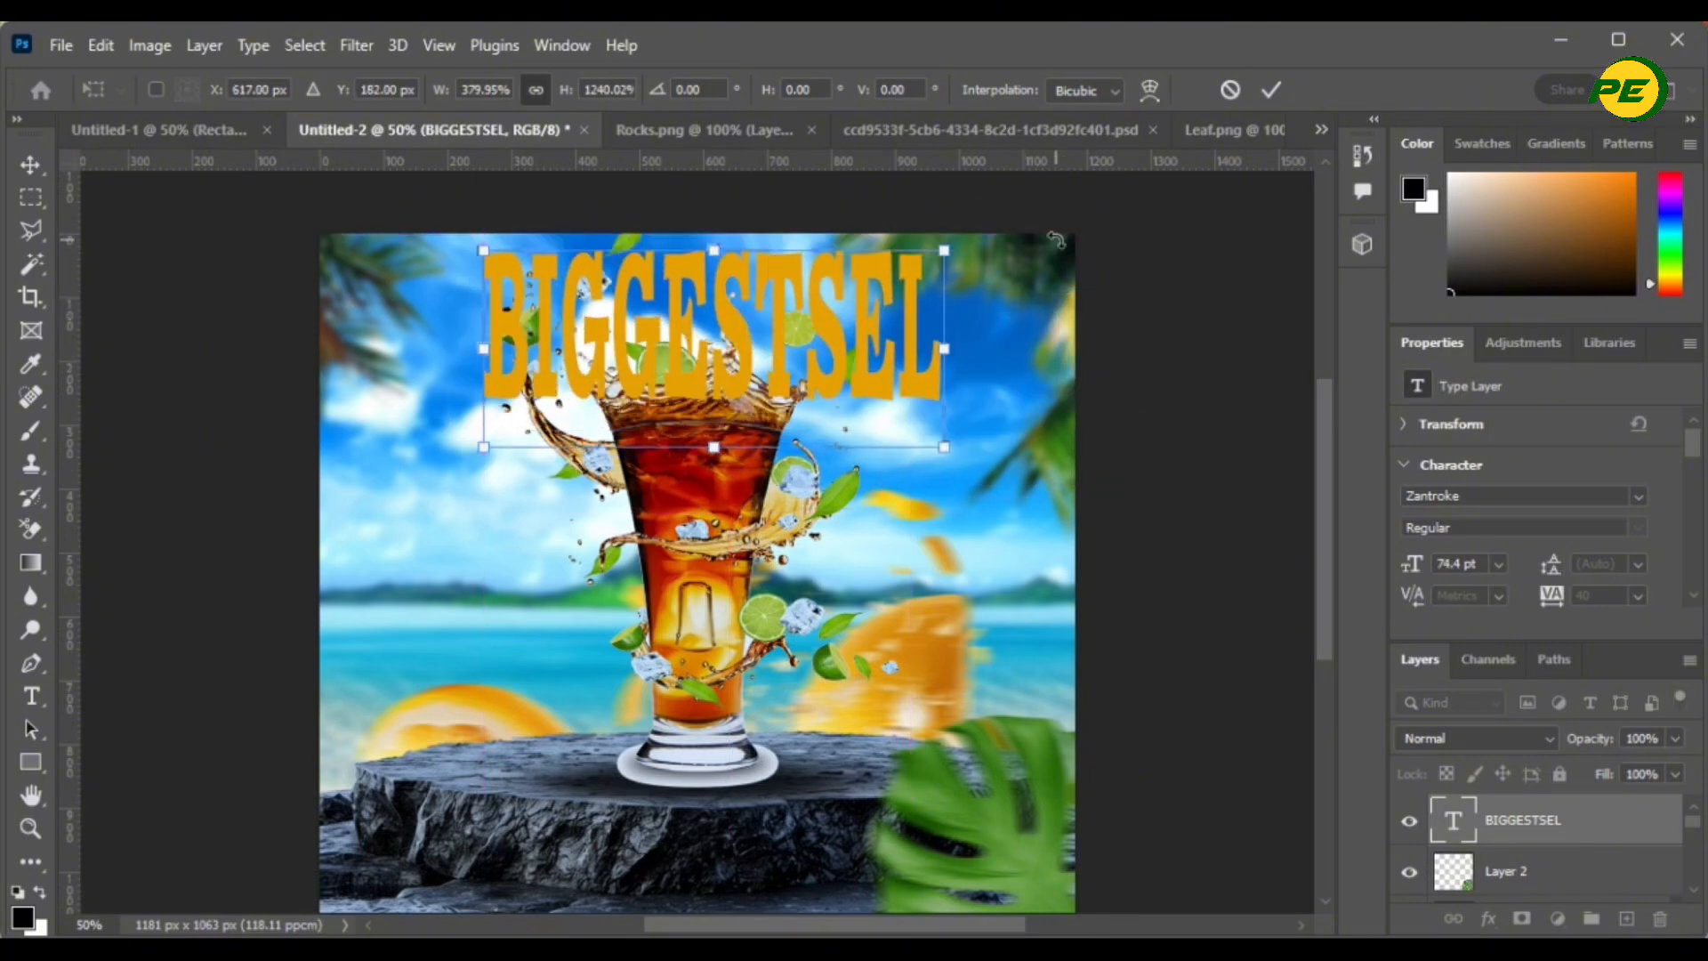
pyautogui.press('Return')
# - Move the BIGGESTSEL layer behind the cocktail glass, then rescale and re-centre the headline across the top
pyautogui.moveTo(1595, 836); pyautogui.dragTo(1501, 888)
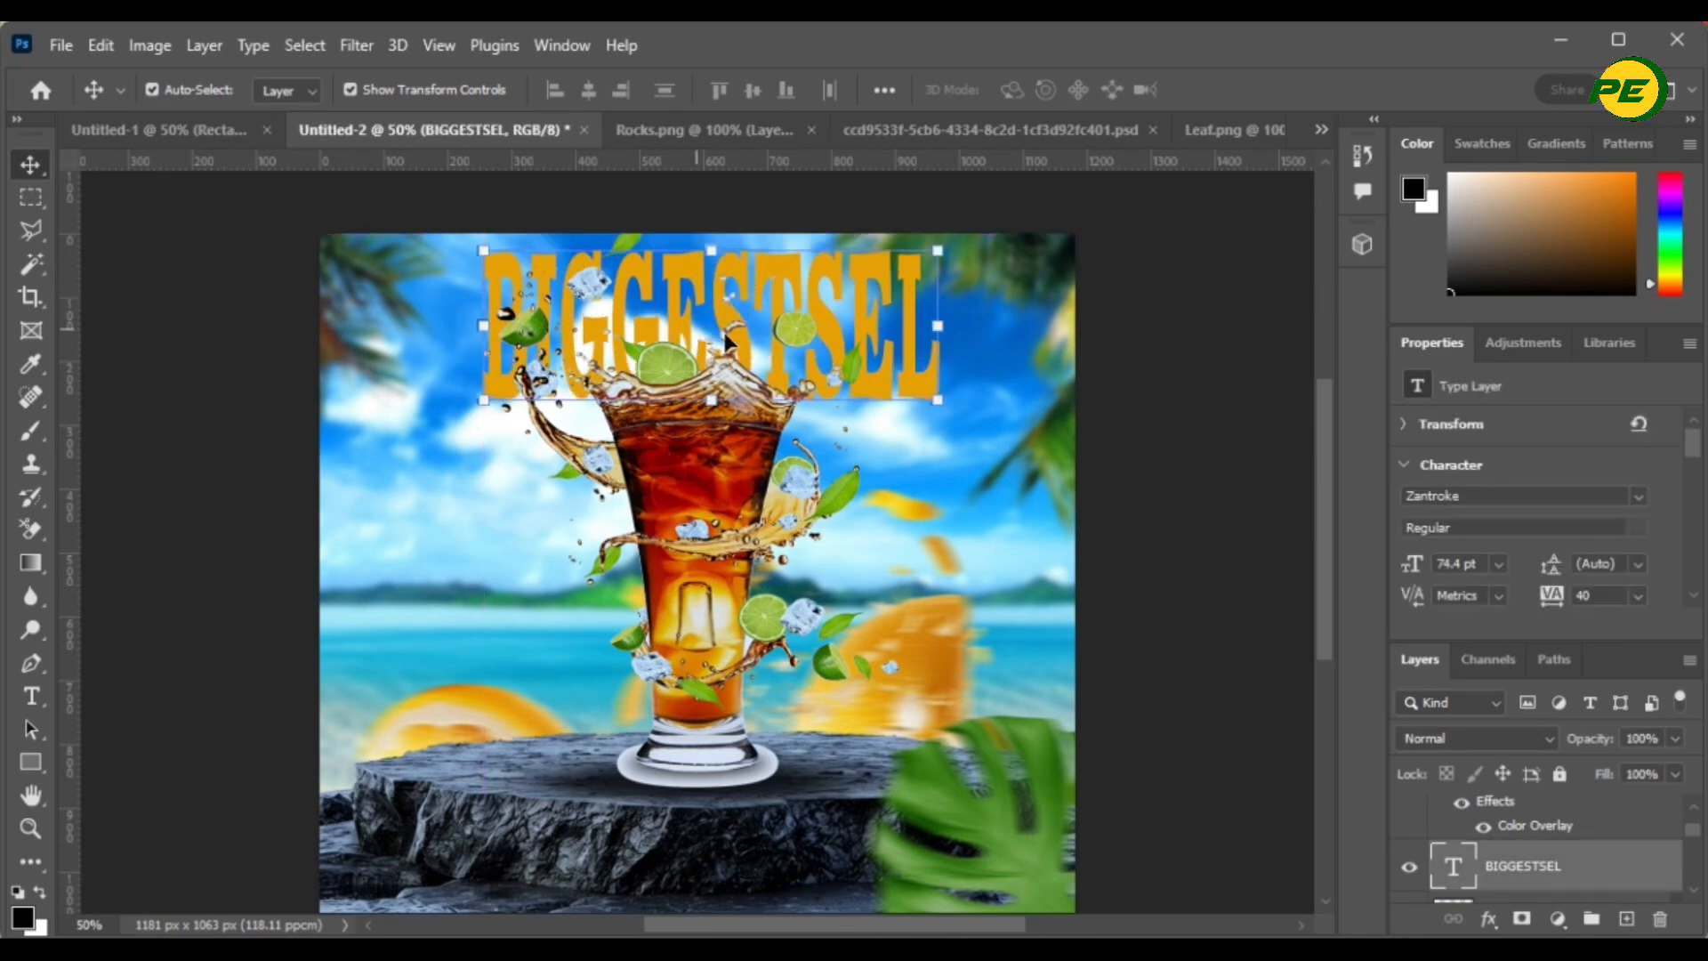
pyautogui.moveTo(491, 397); pyautogui.dragTo(442, 485)
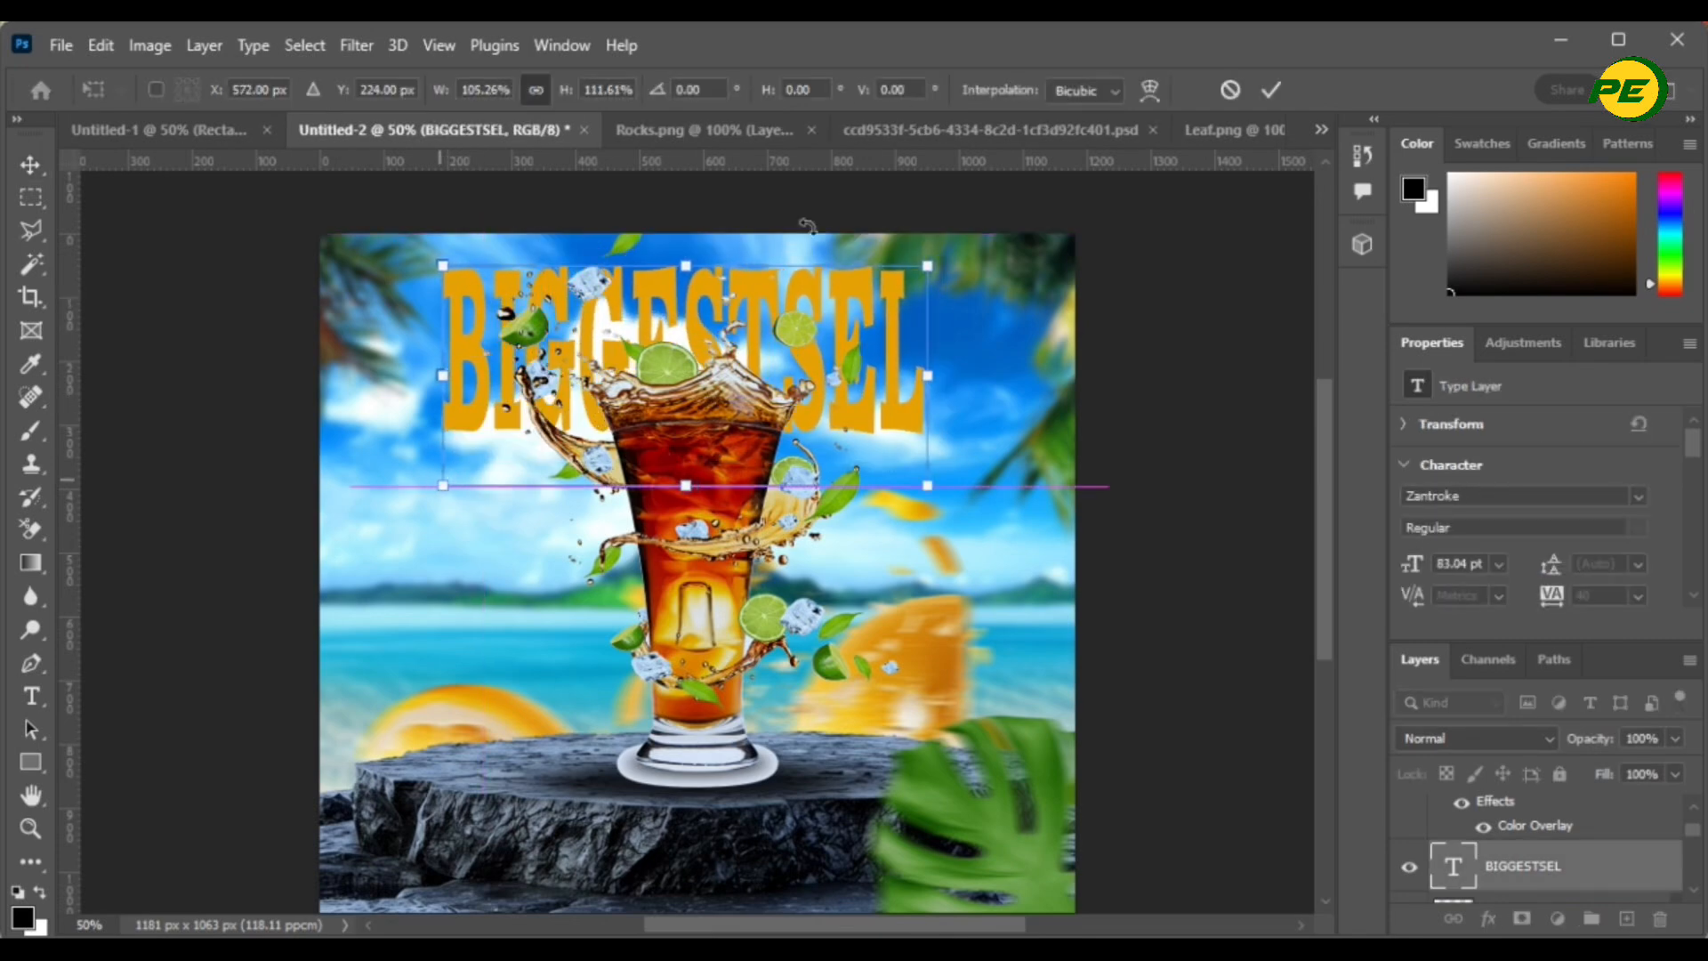
pyautogui.moveTo(754, 335); pyautogui.dragTo(768, 313)
pyautogui.click(1272, 89)
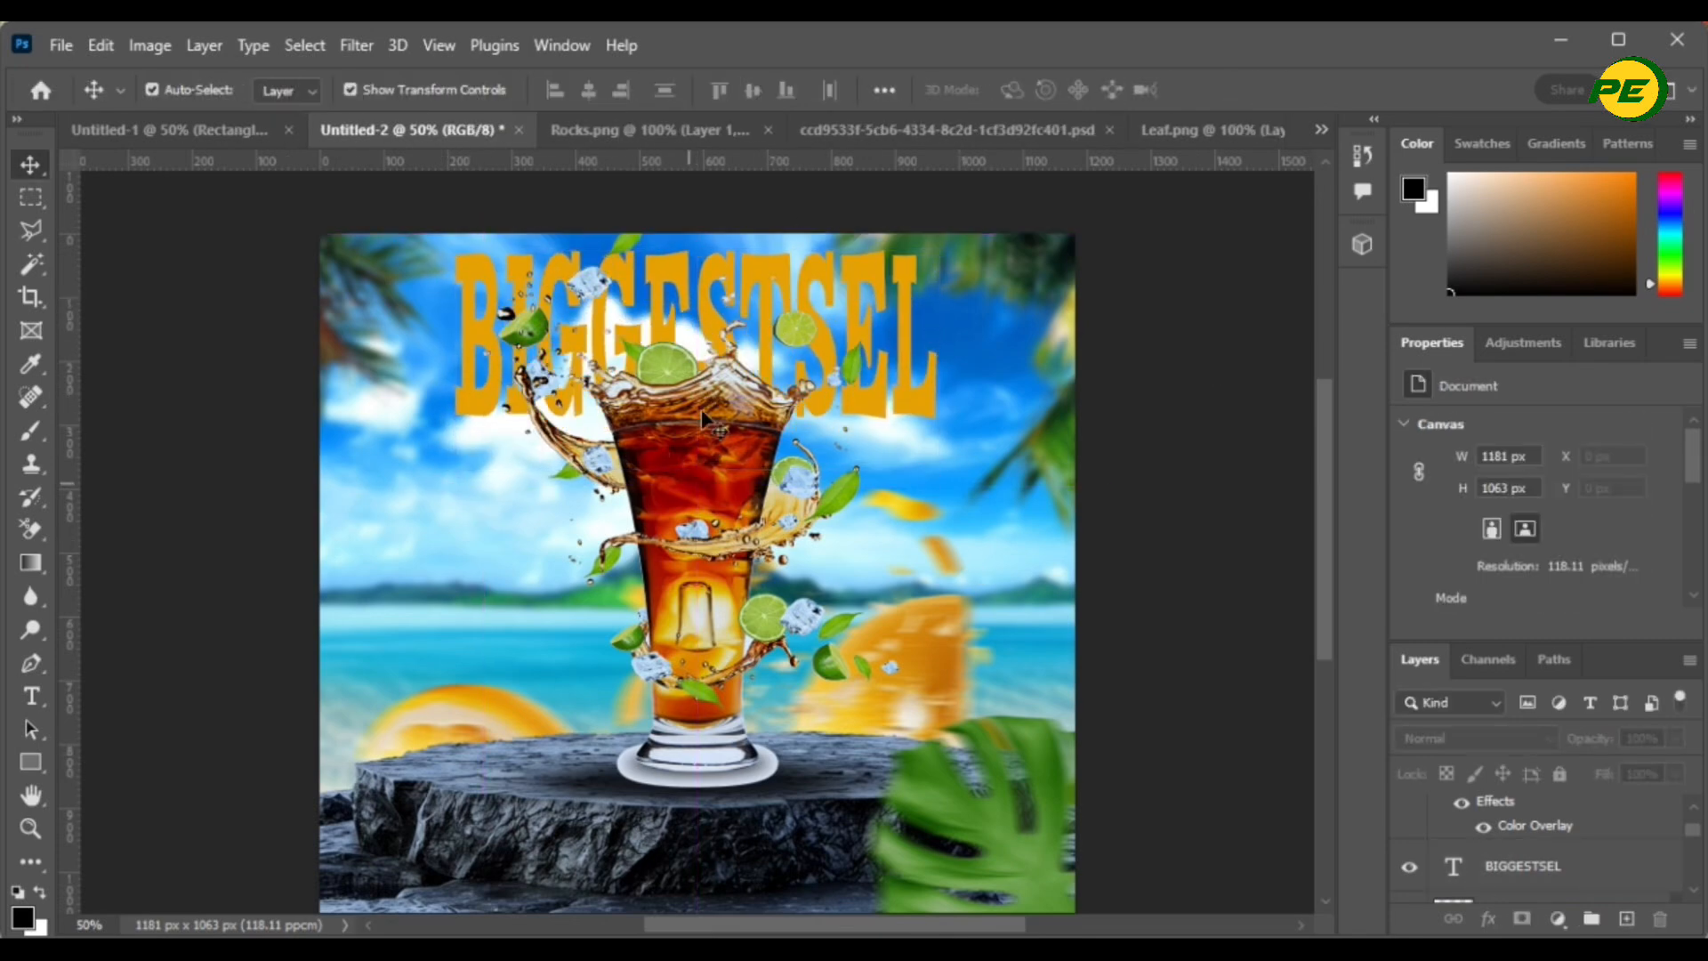
pyautogui.click(721, 442)
pyautogui.moveTo(698, 220); pyautogui.dragTo(700, 153)
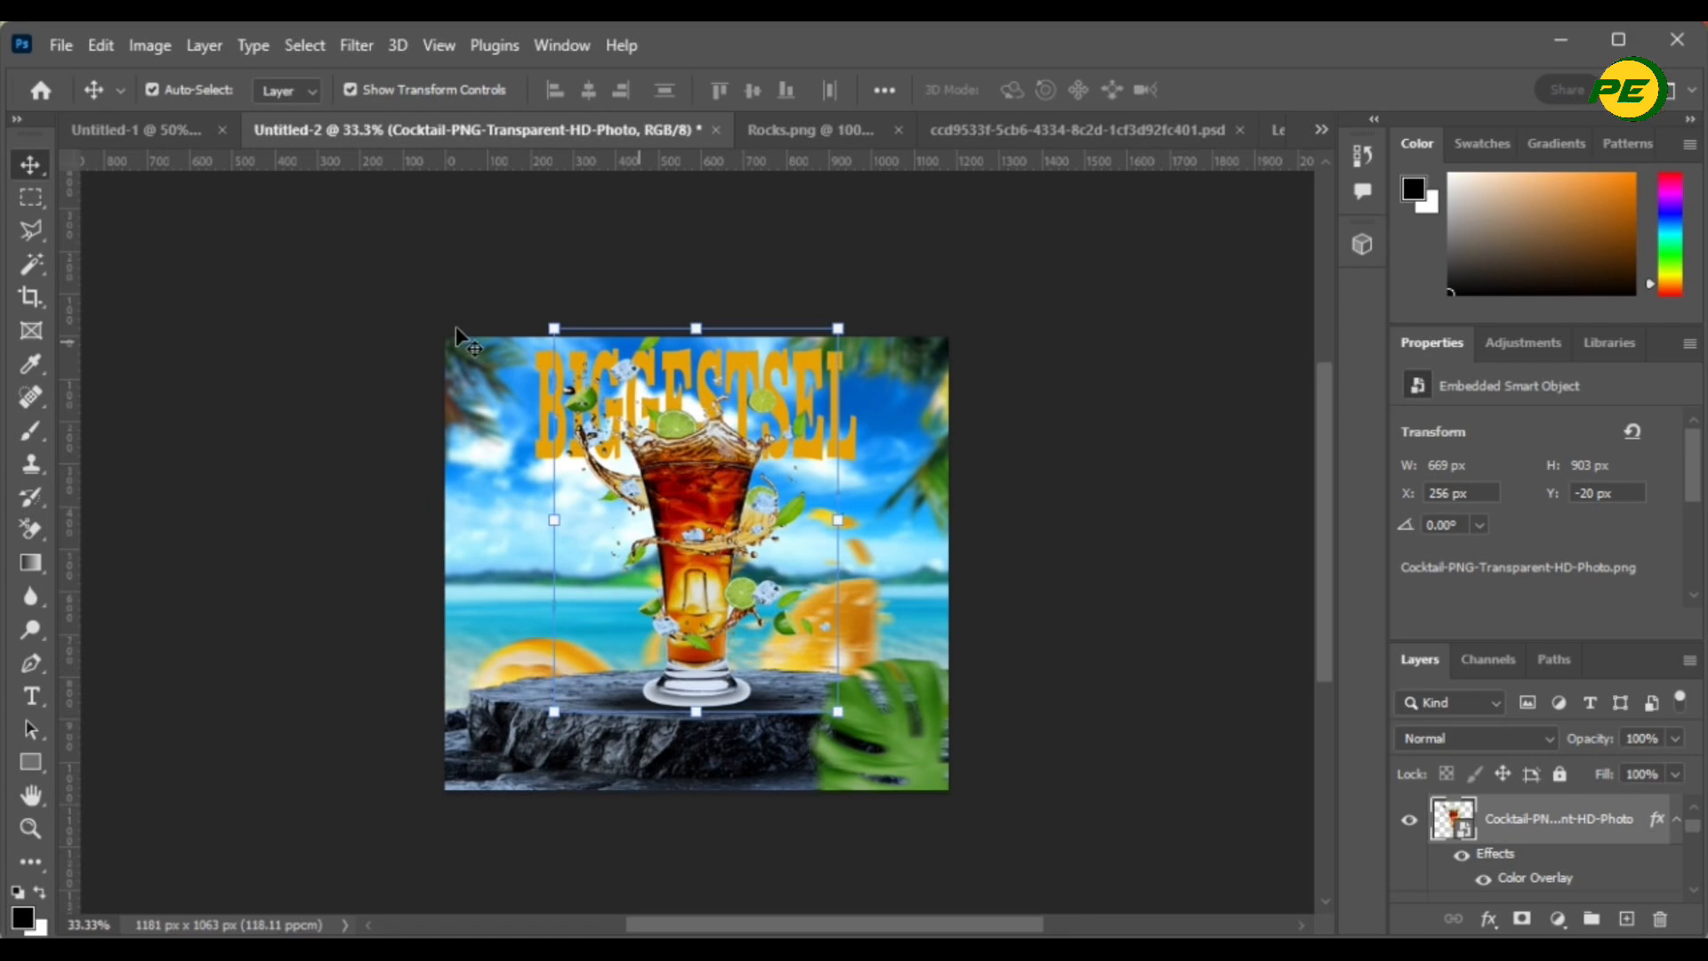
# - Shorten the cocktail glass from its top edge to 630 × 850 px, then deselect everything
pyautogui.hotkey('ctrl', 't')
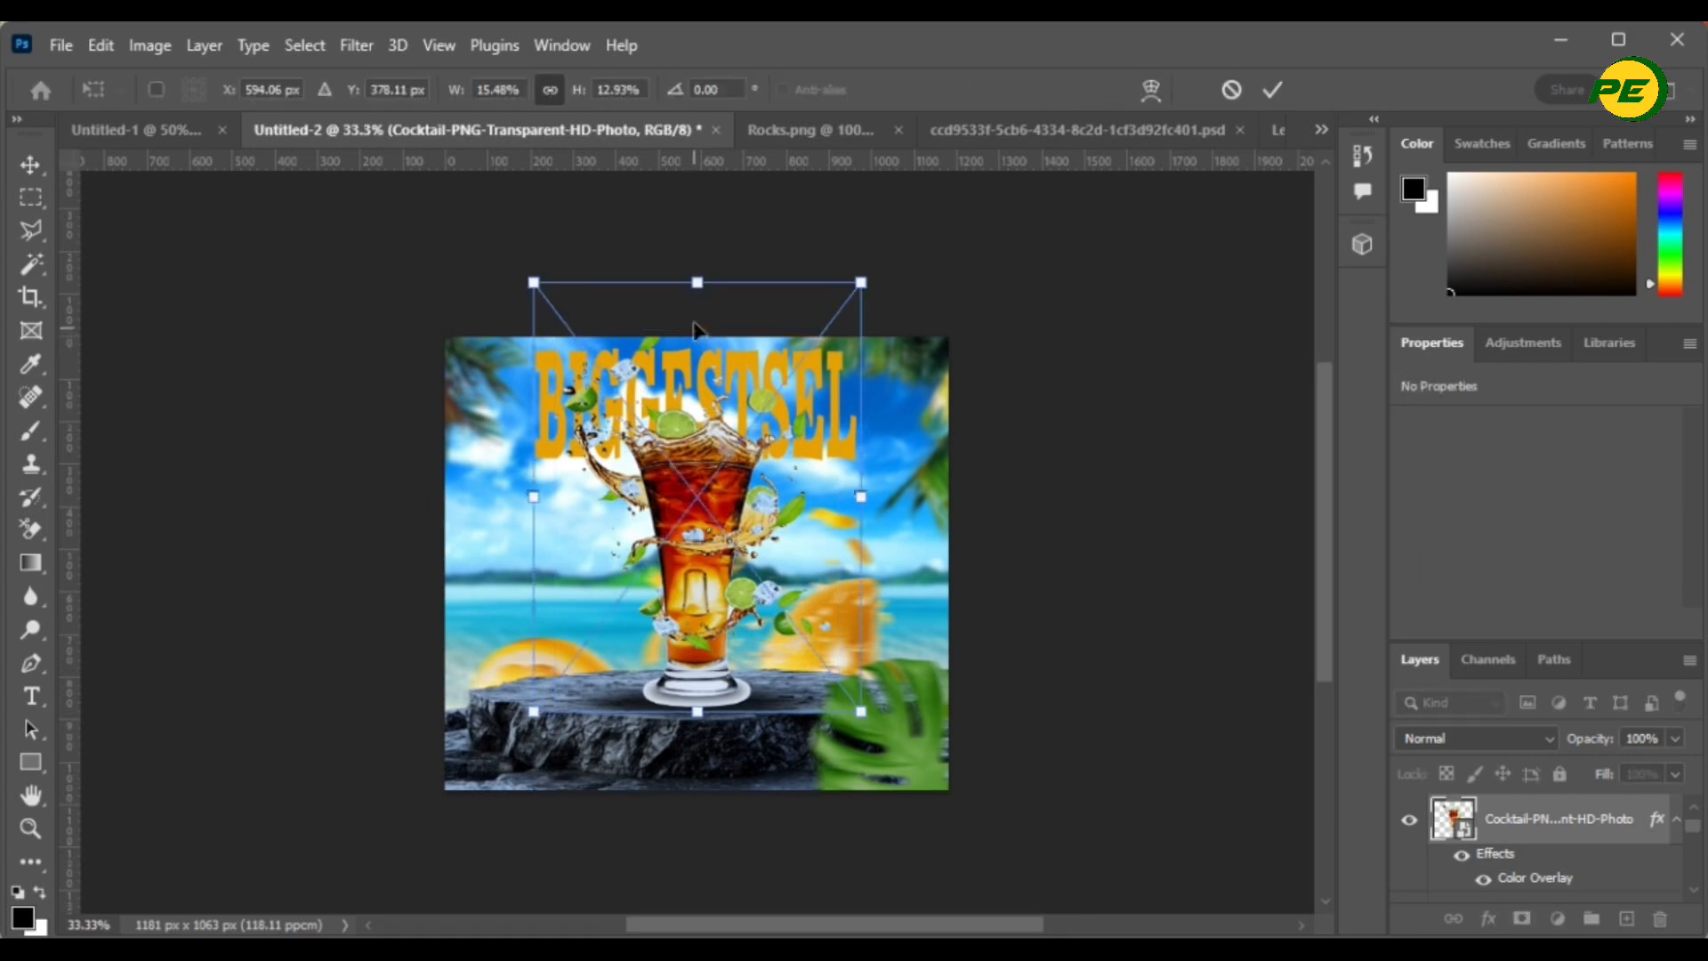
pyautogui.moveTo(696, 278); pyautogui.dragTo(693, 307)
pyautogui.click(1273, 90)
pyautogui.hotkey('ctrl', '+')
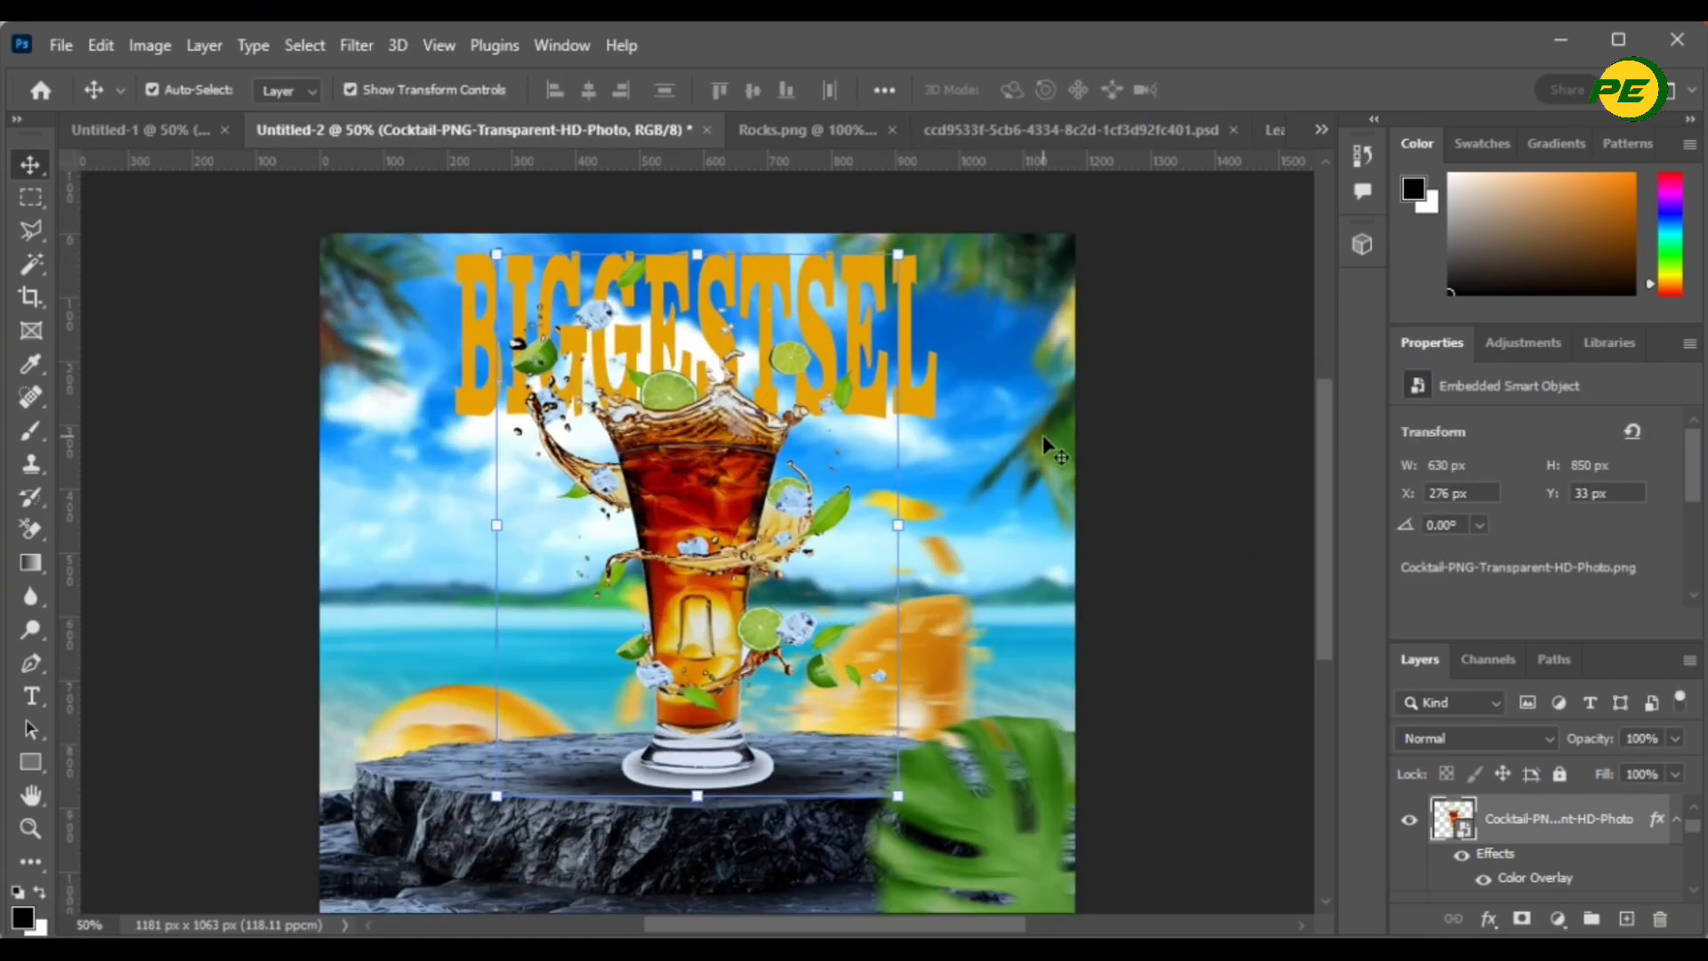
pyautogui.scroll(-1, 1043, 436)
pyautogui.click(1043, 436)
pyautogui.click(710, 333)
pyautogui.click(1242, 559)
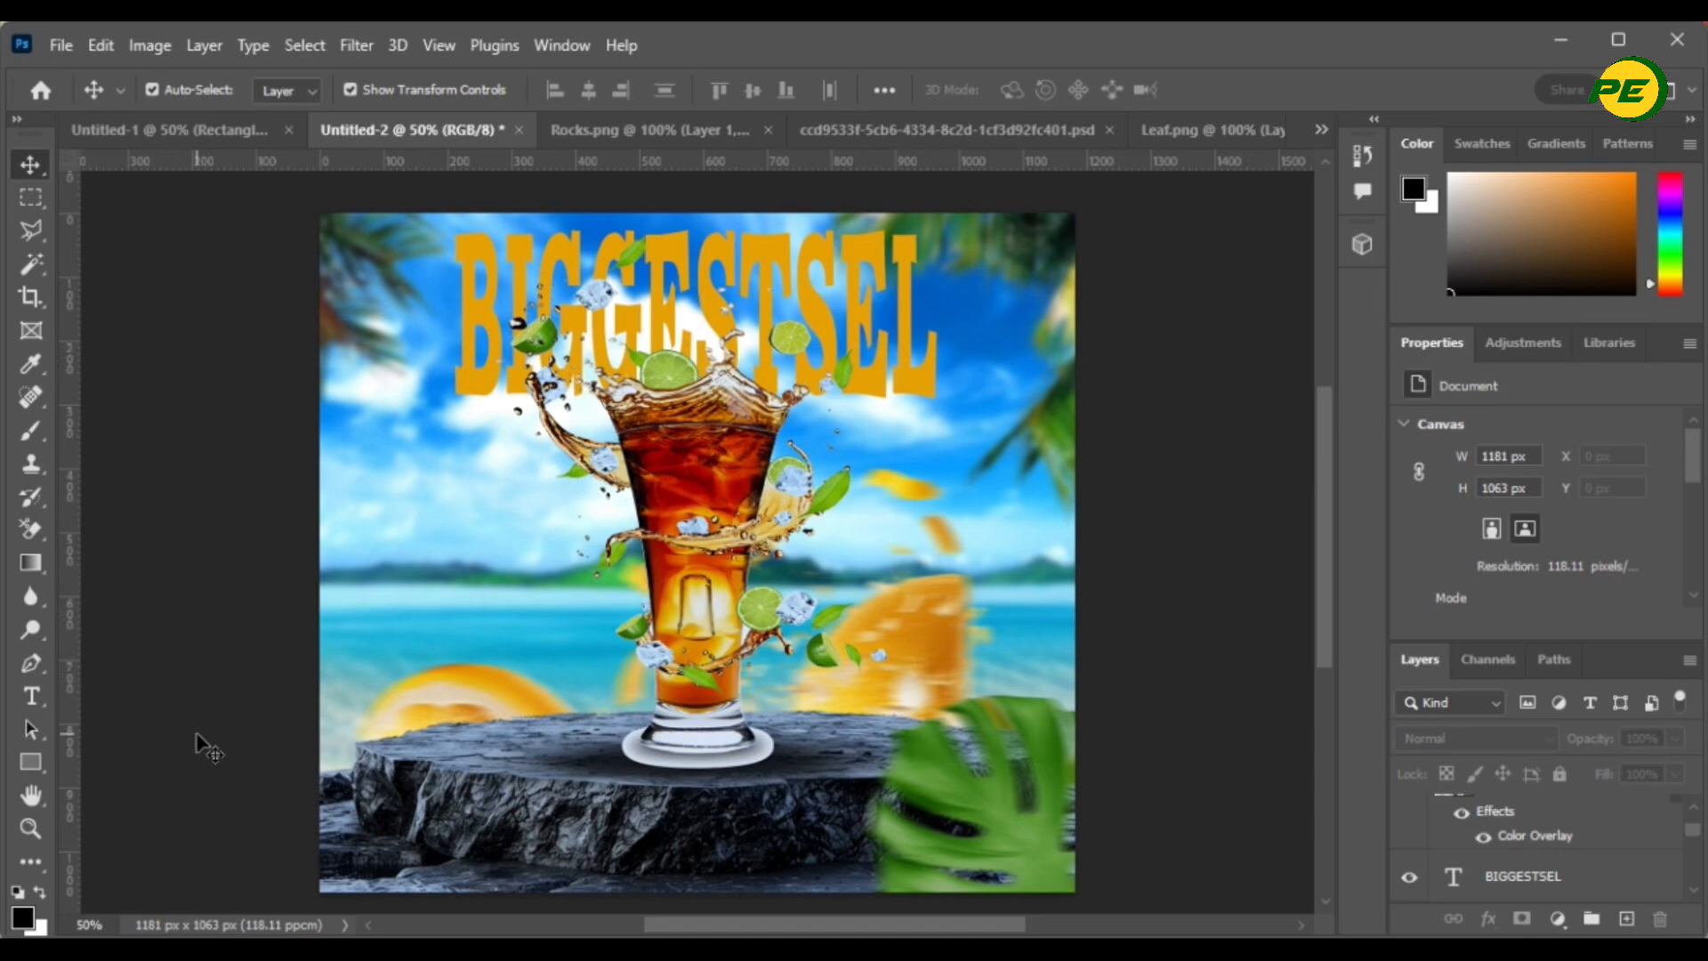
# - Type the OPENING SOON tagline on the rock podium, commit it and enlarge it
pyautogui.press('t')
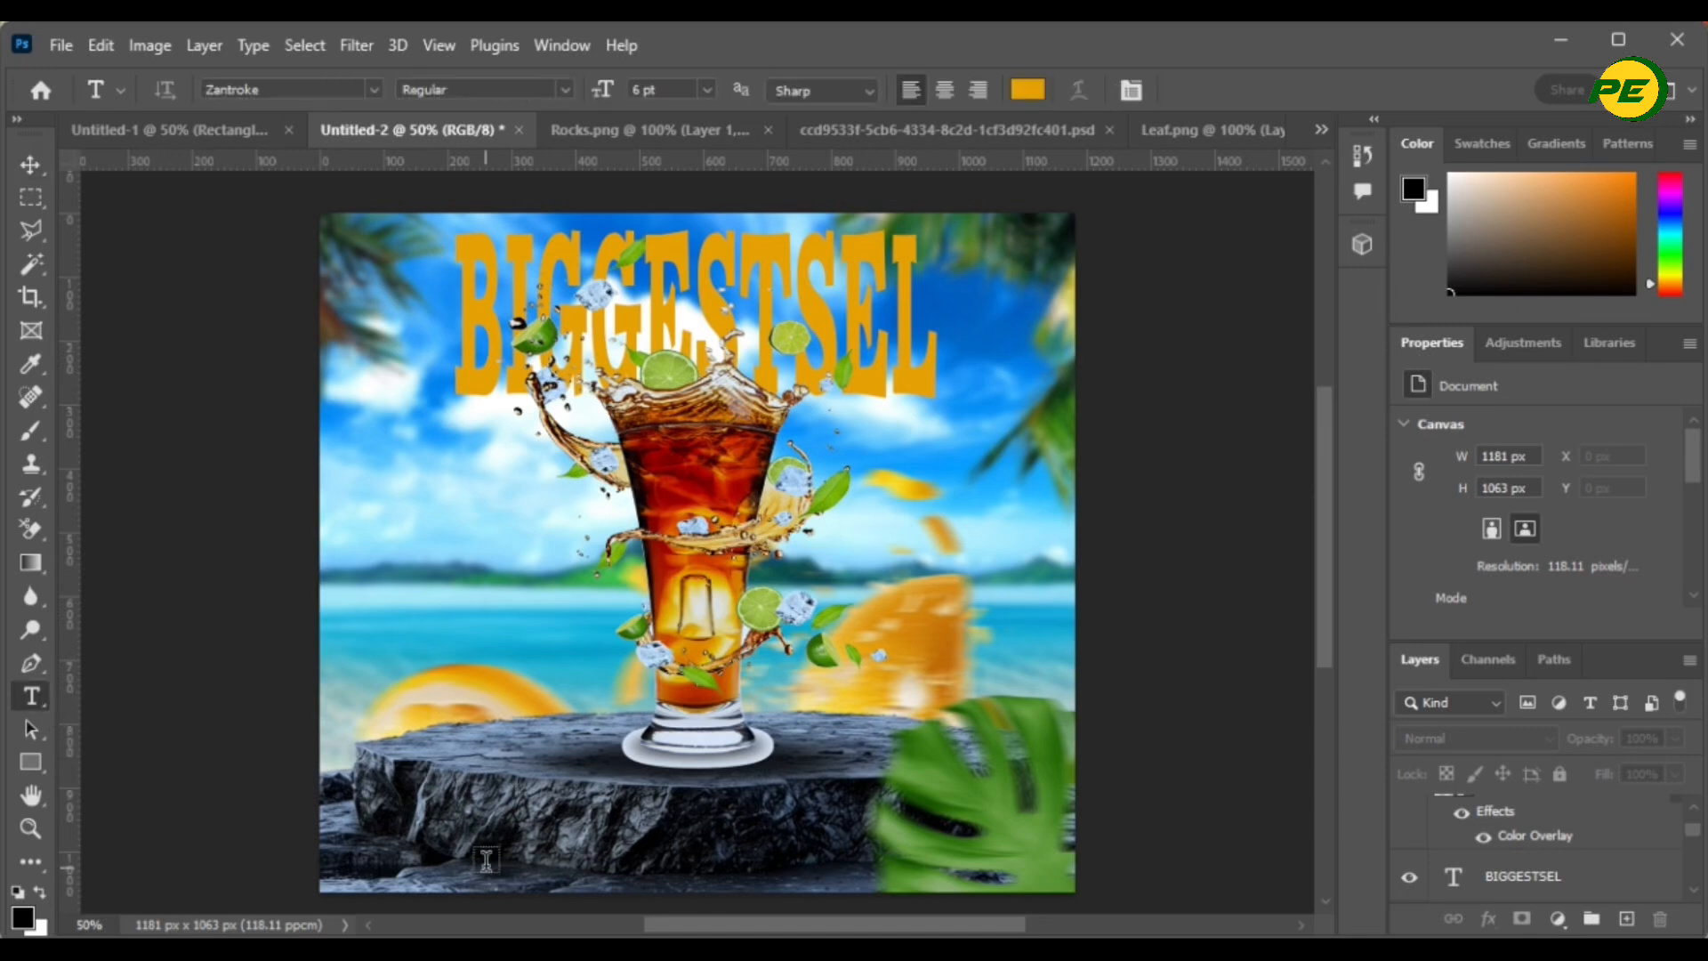
pyautogui.click(499, 816)
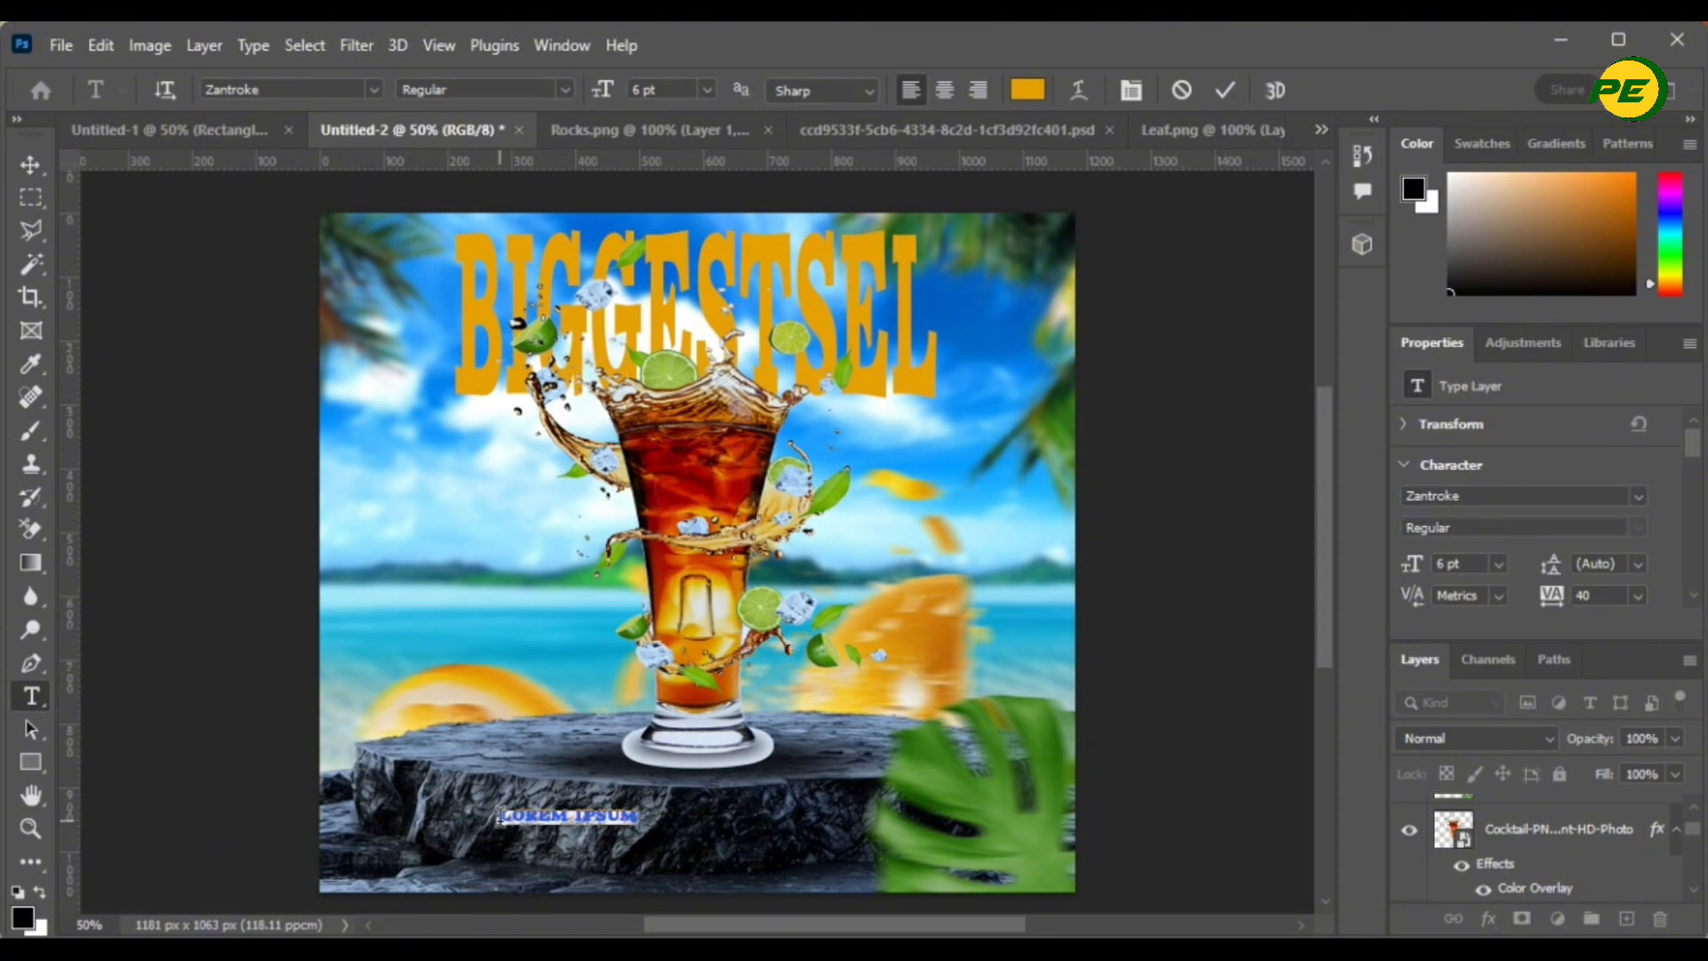
pyautogui.write('R')
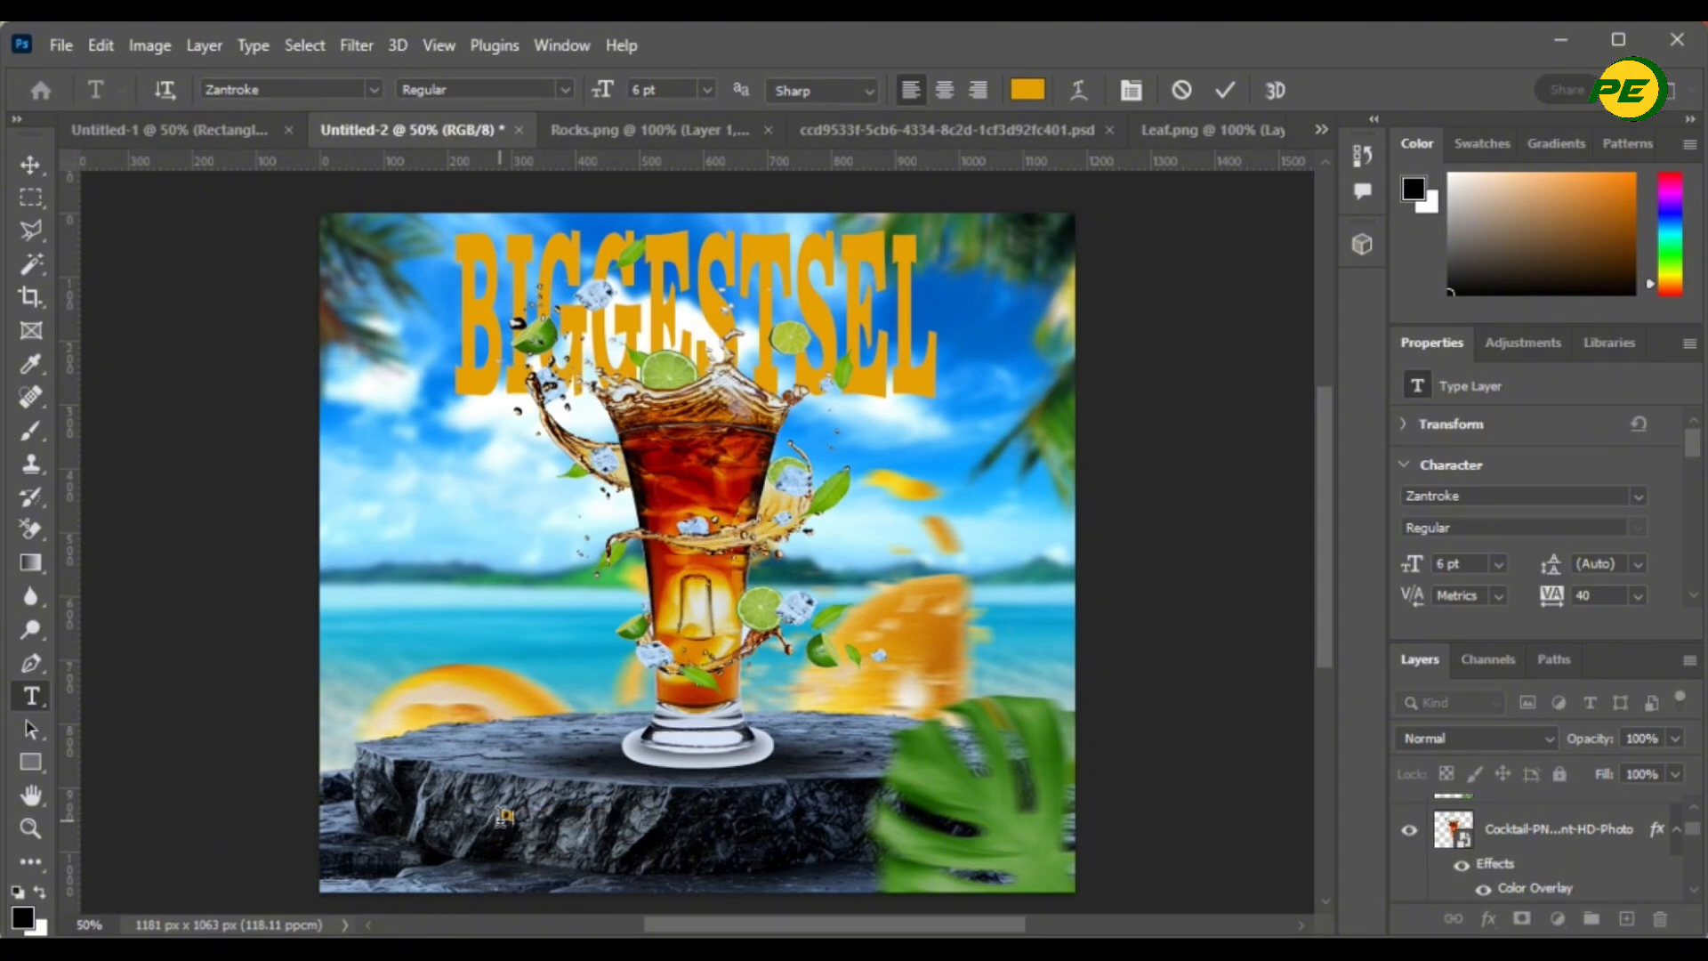
pyautogui.press('capslock')
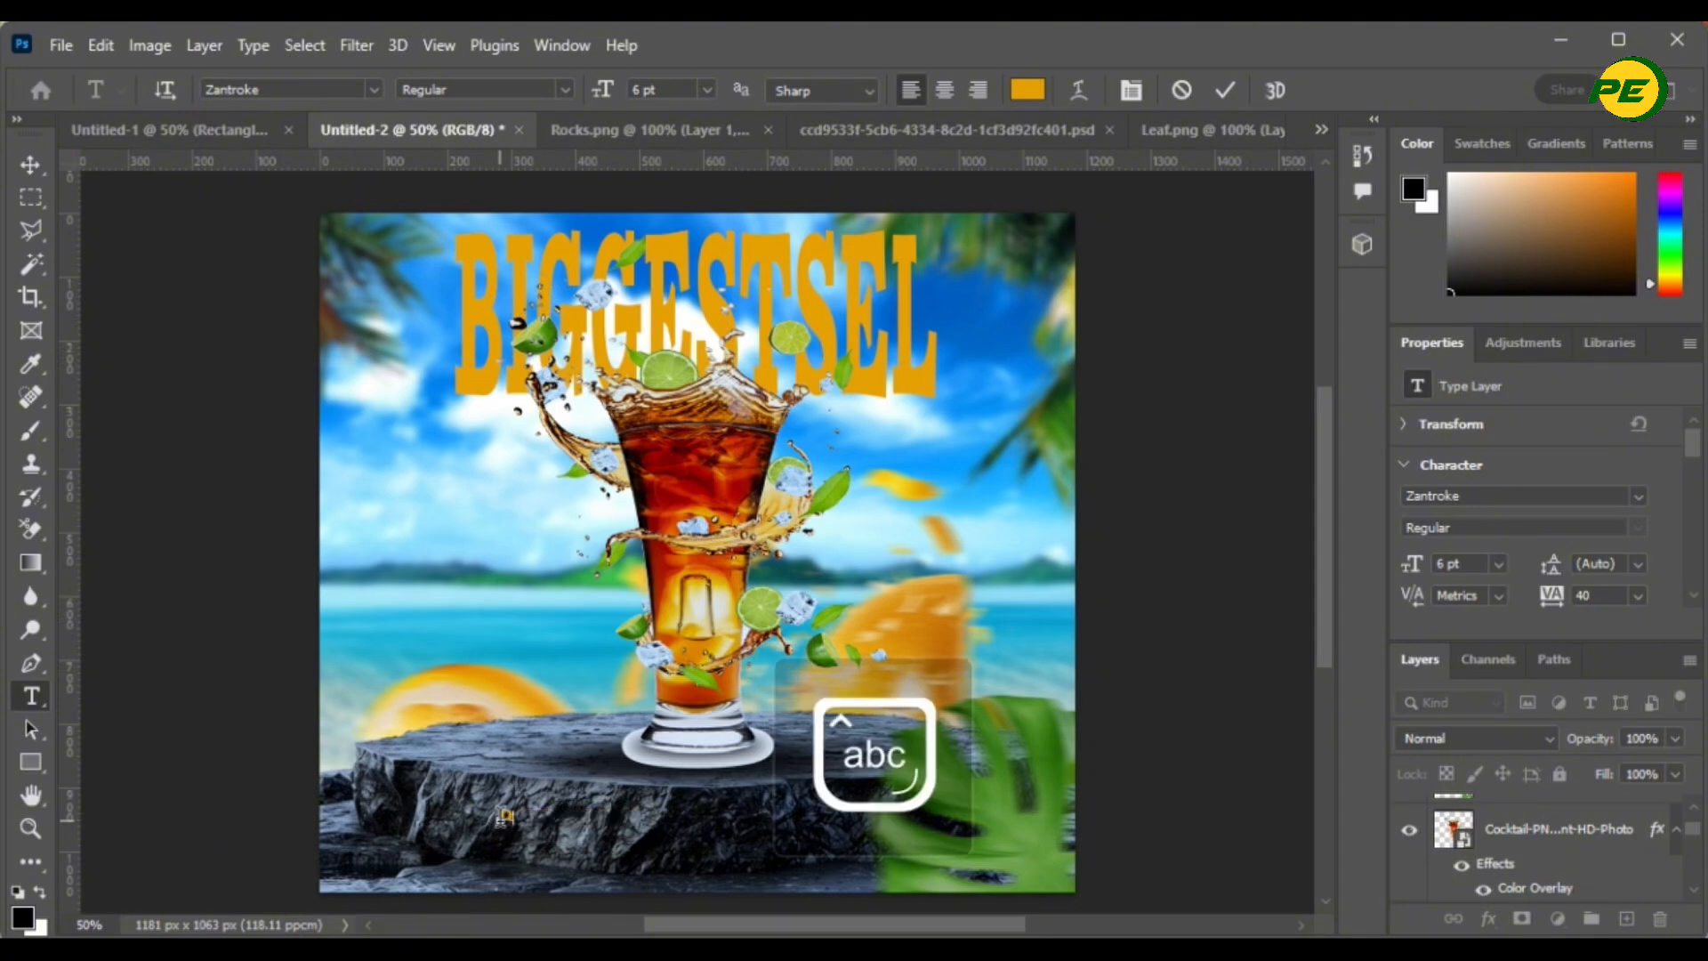
pyautogui.write('PENING SOON')
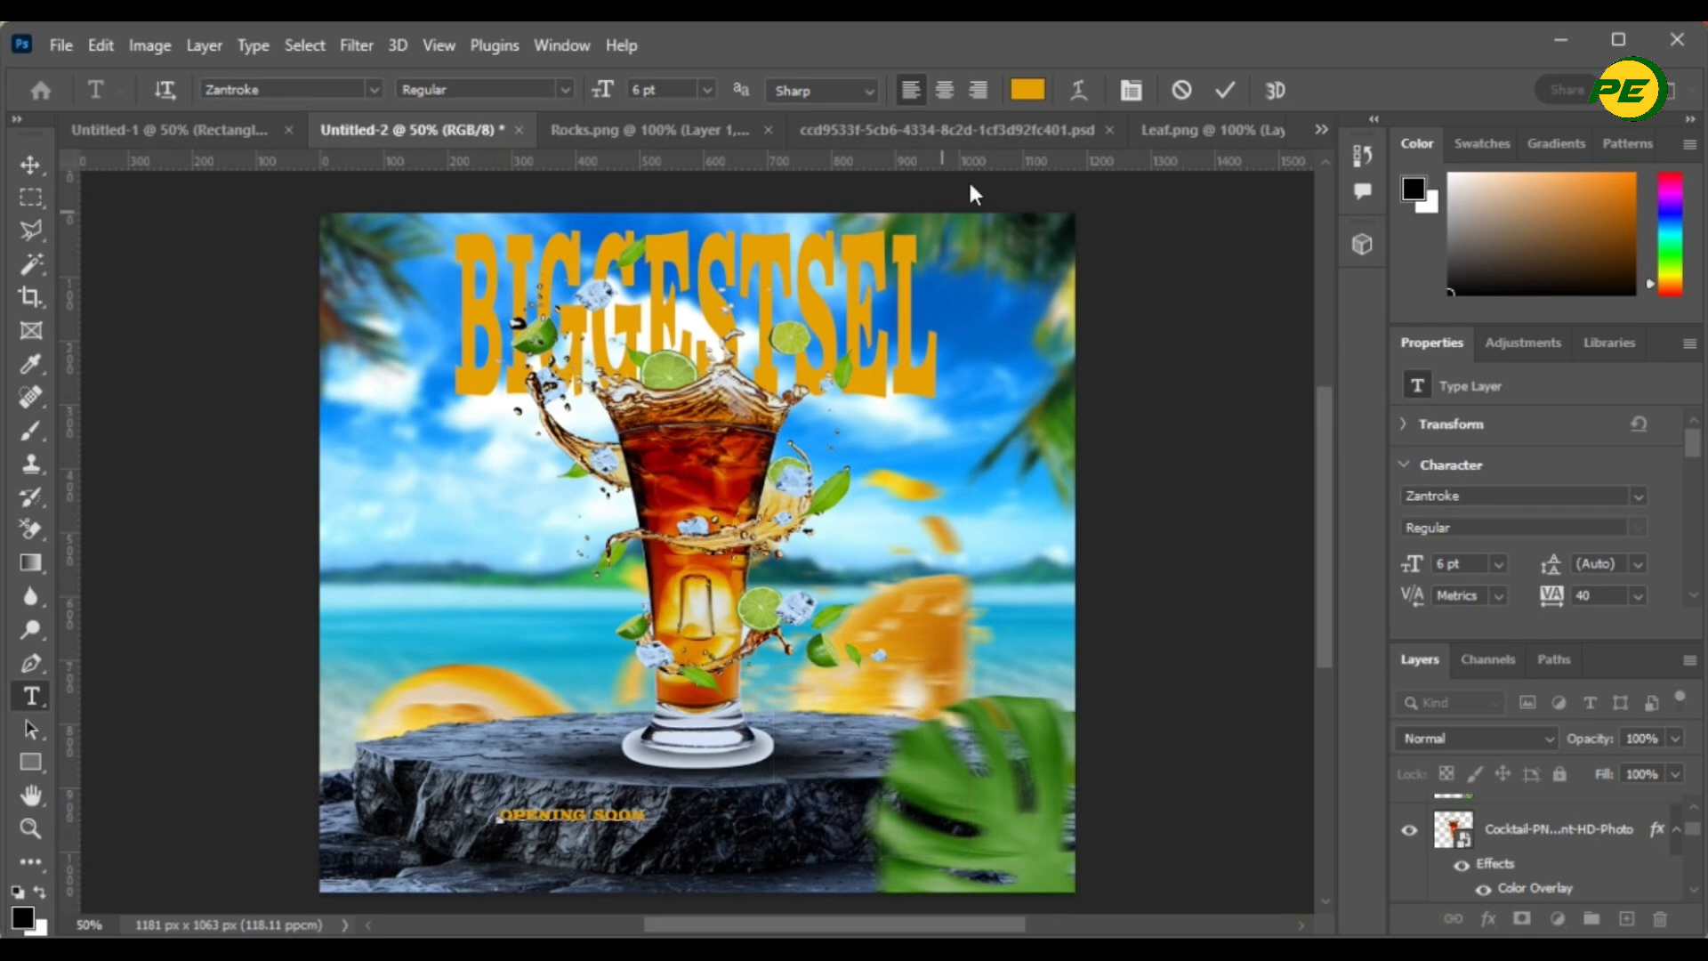
pyautogui.click(1232, 90)
pyautogui.click(32, 165)
pyautogui.moveTo(655, 823); pyautogui.dragTo(838, 864)
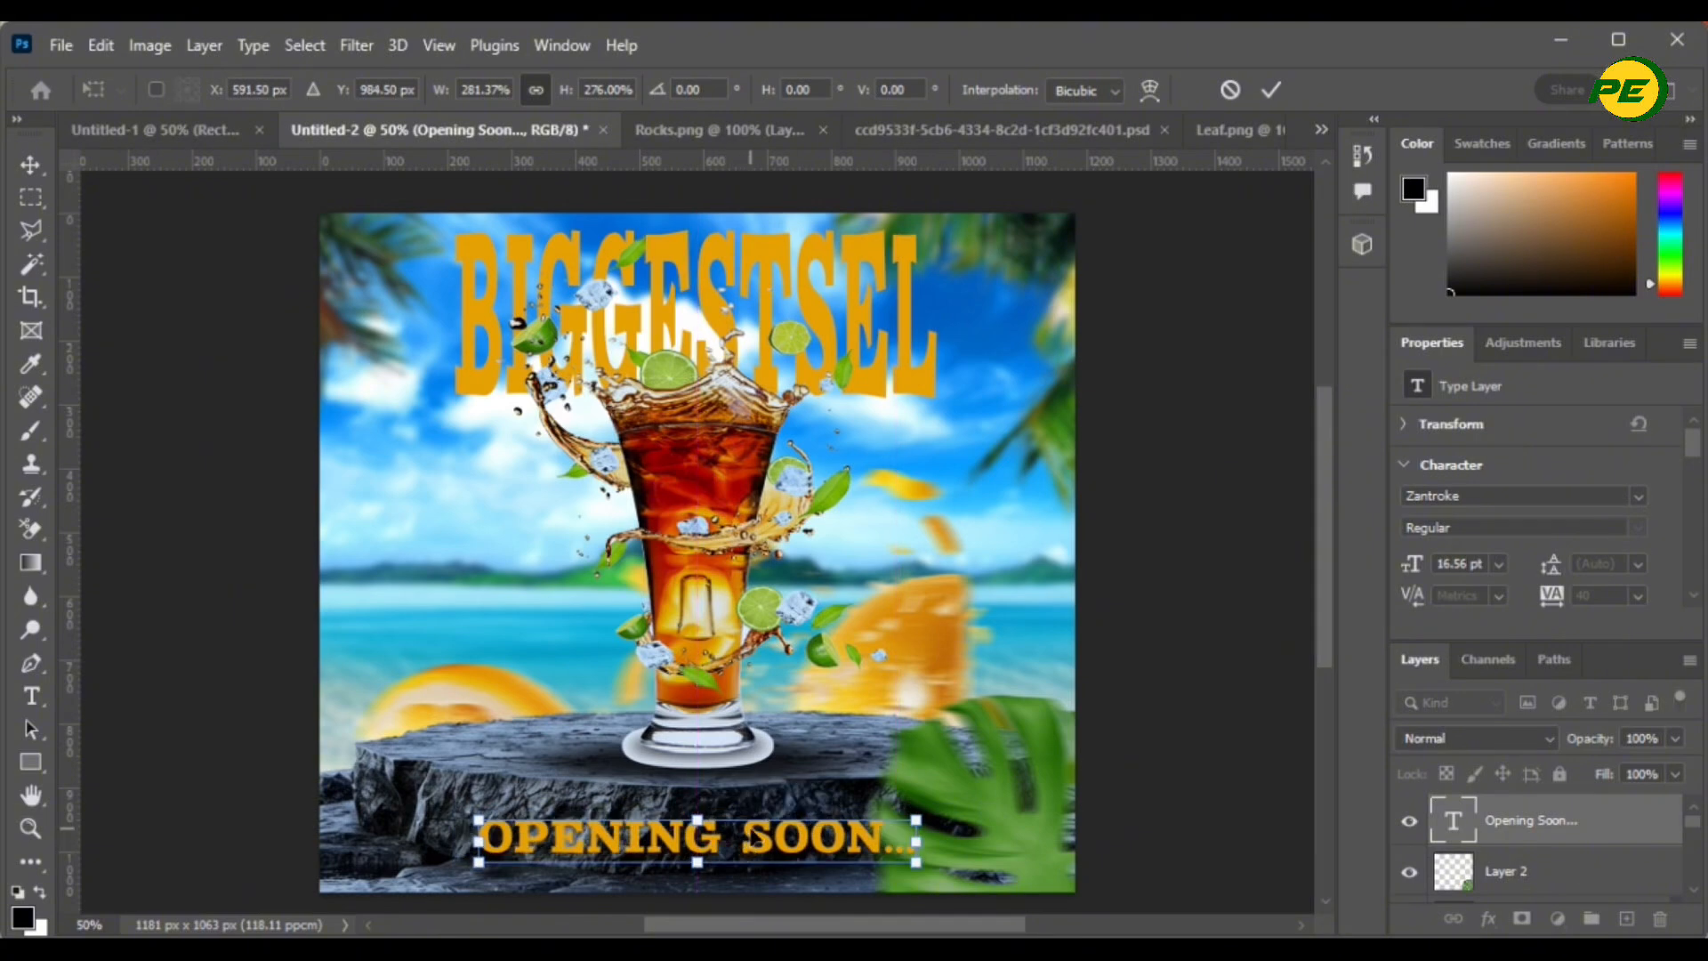
pyautogui.scroll(-3, 1581, 880)
pyautogui.press('Return')
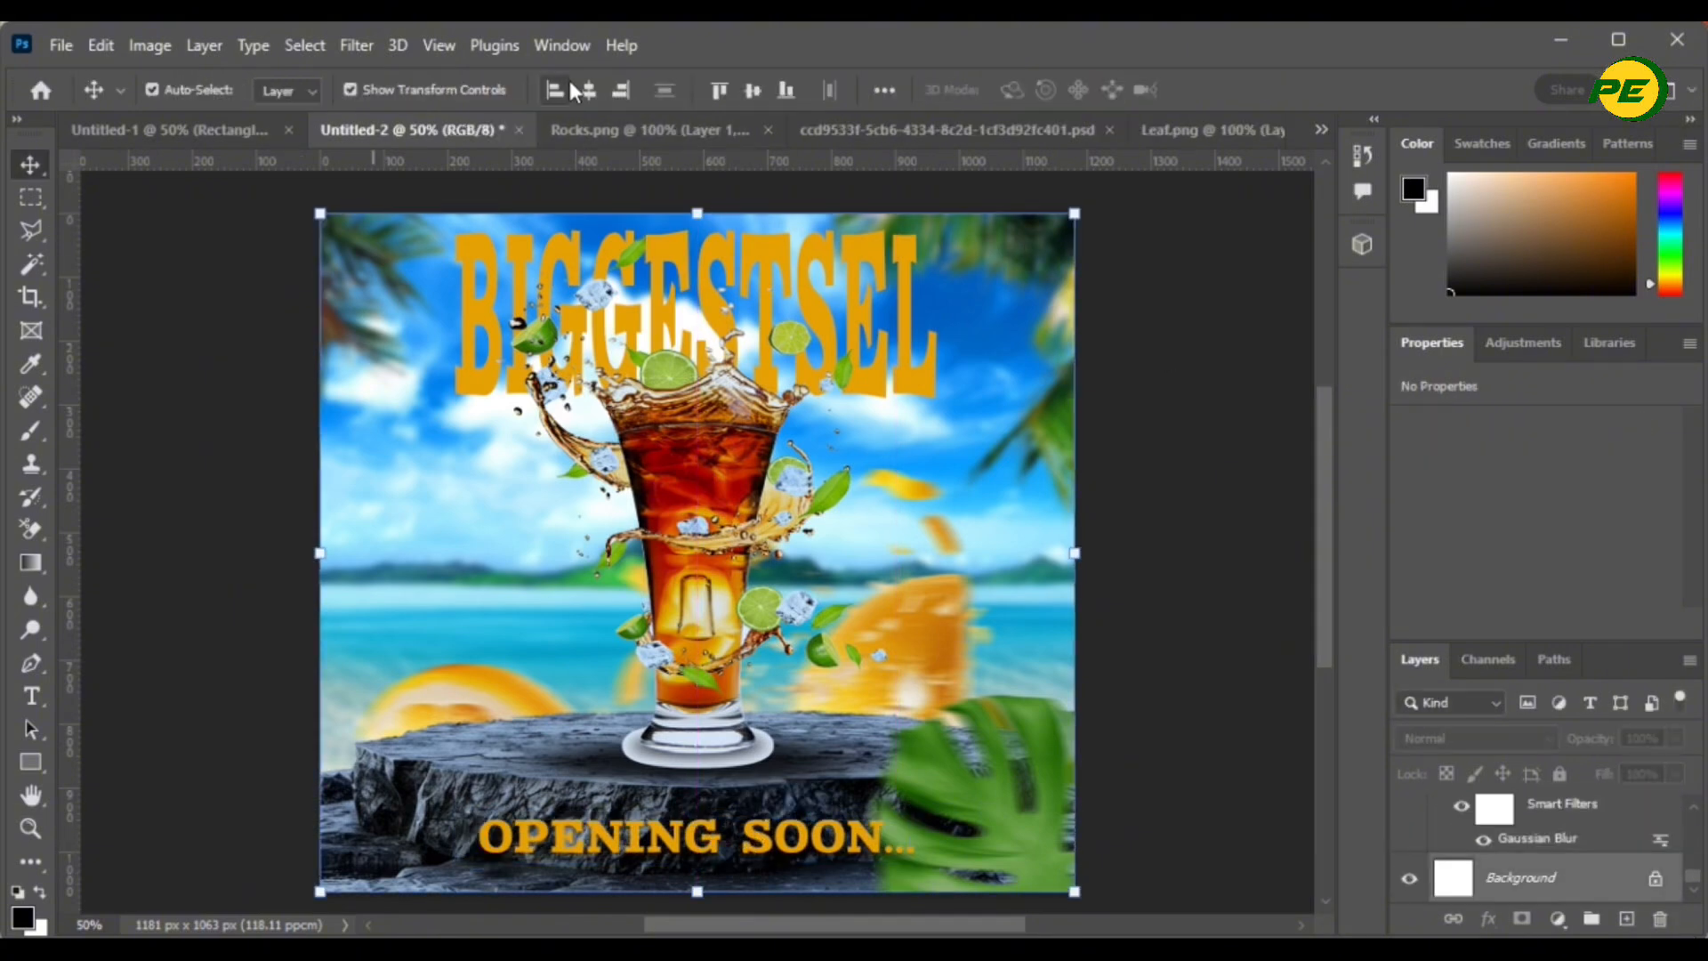
# - Turn off All Caps on the tagline and set its font to Bavista Soulare
pyautogui.scroll(3, 1531, 854)
pyautogui.scroll(-3, 1513, 534)
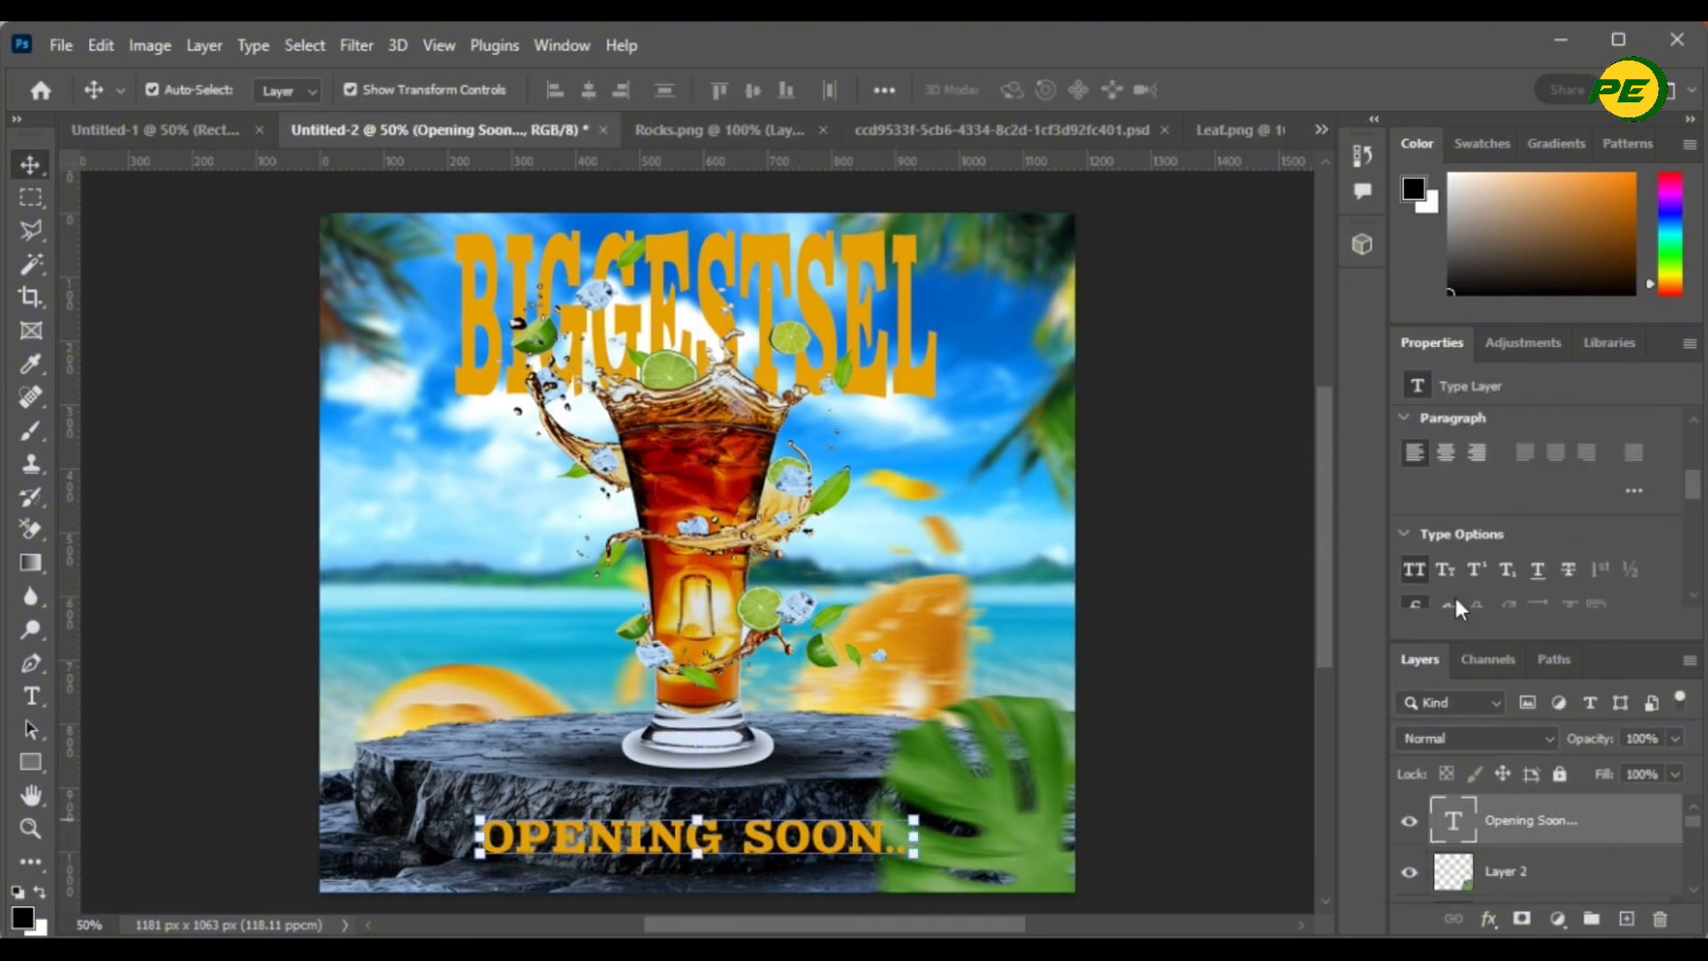
pyautogui.click(1415, 549)
pyautogui.scroll(3, 1512, 596)
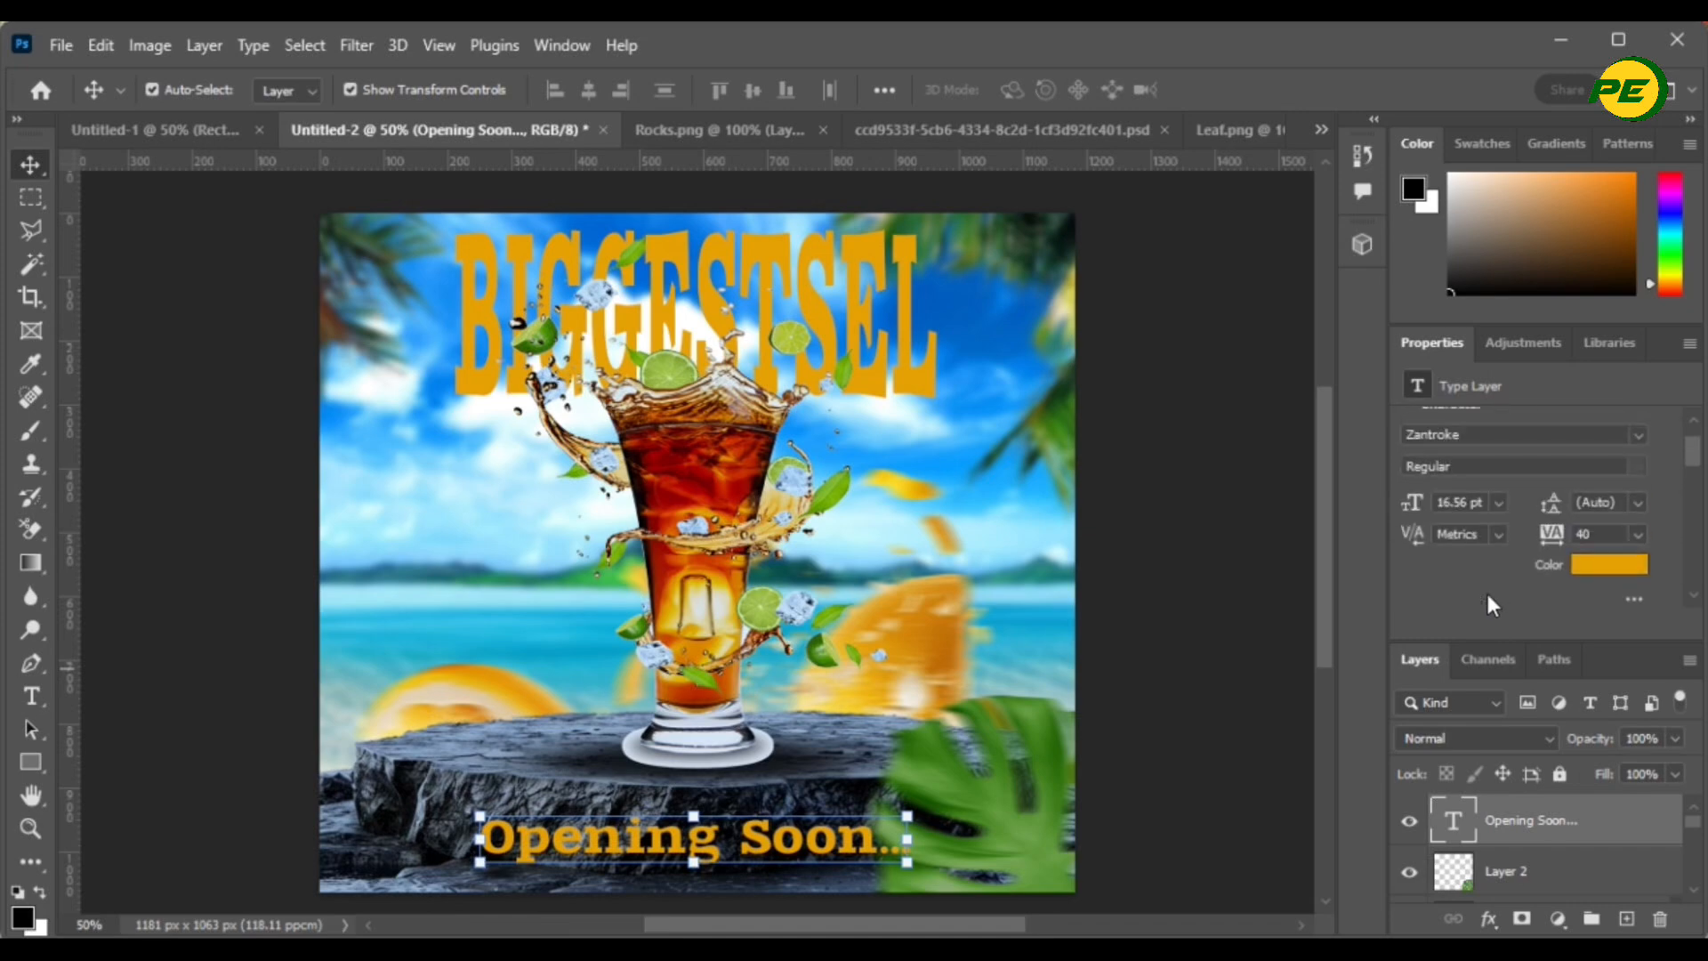
pyautogui.click(1631, 436)
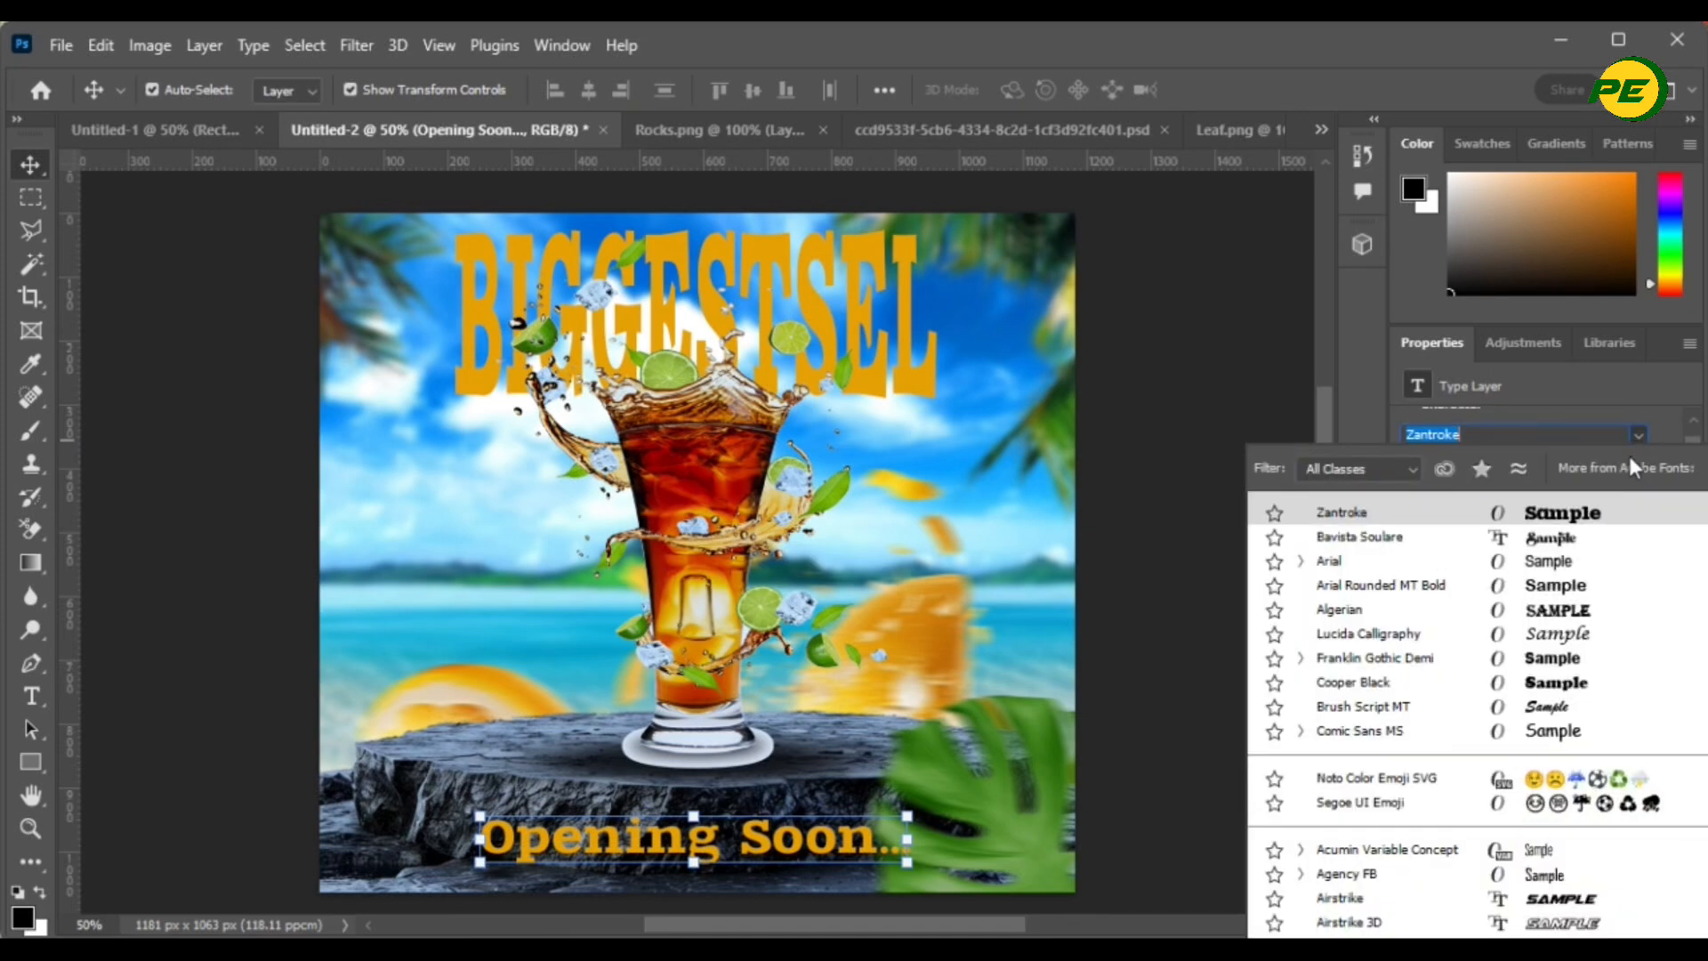
pyautogui.click(1528, 538)
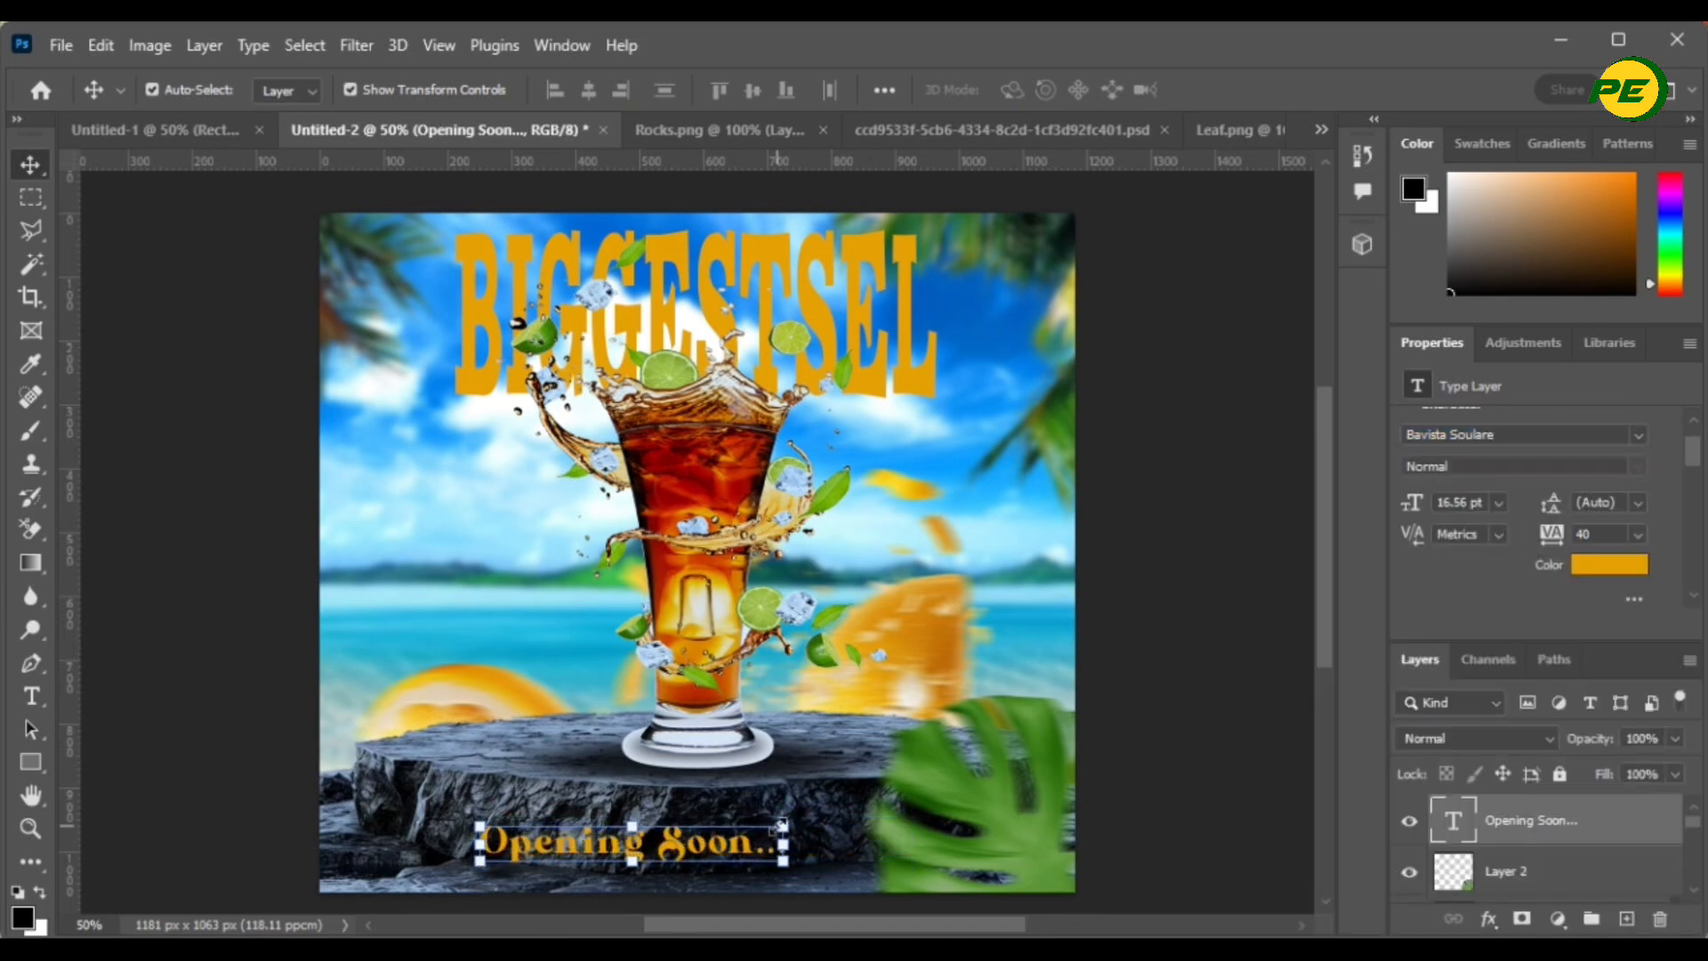
# - Scale the Opening Soon... tagline to about 30.5 pt along the podium's bottom edge
pyautogui.hotkey('ctrl', 't')
pyautogui.moveTo(824, 860); pyautogui.dragTo(946, 867)
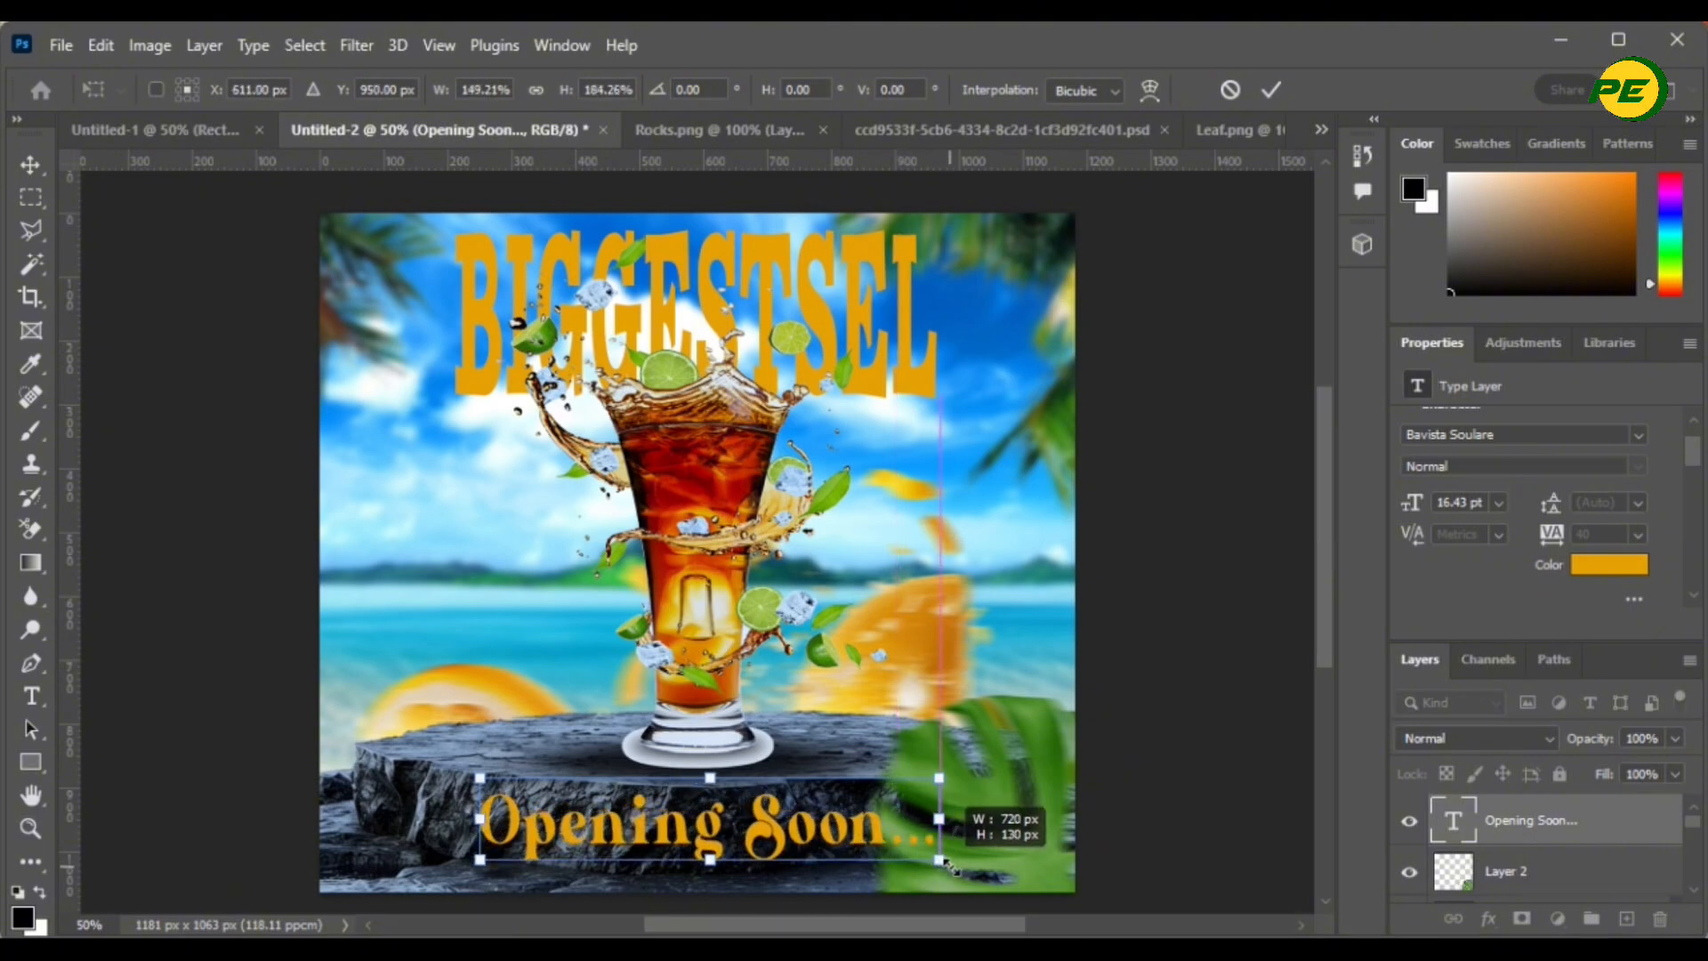
pyautogui.moveTo(766, 820); pyautogui.dragTo(740, 835)
pyautogui.press('Return')
pyautogui.scroll(-3, 1549, 854)
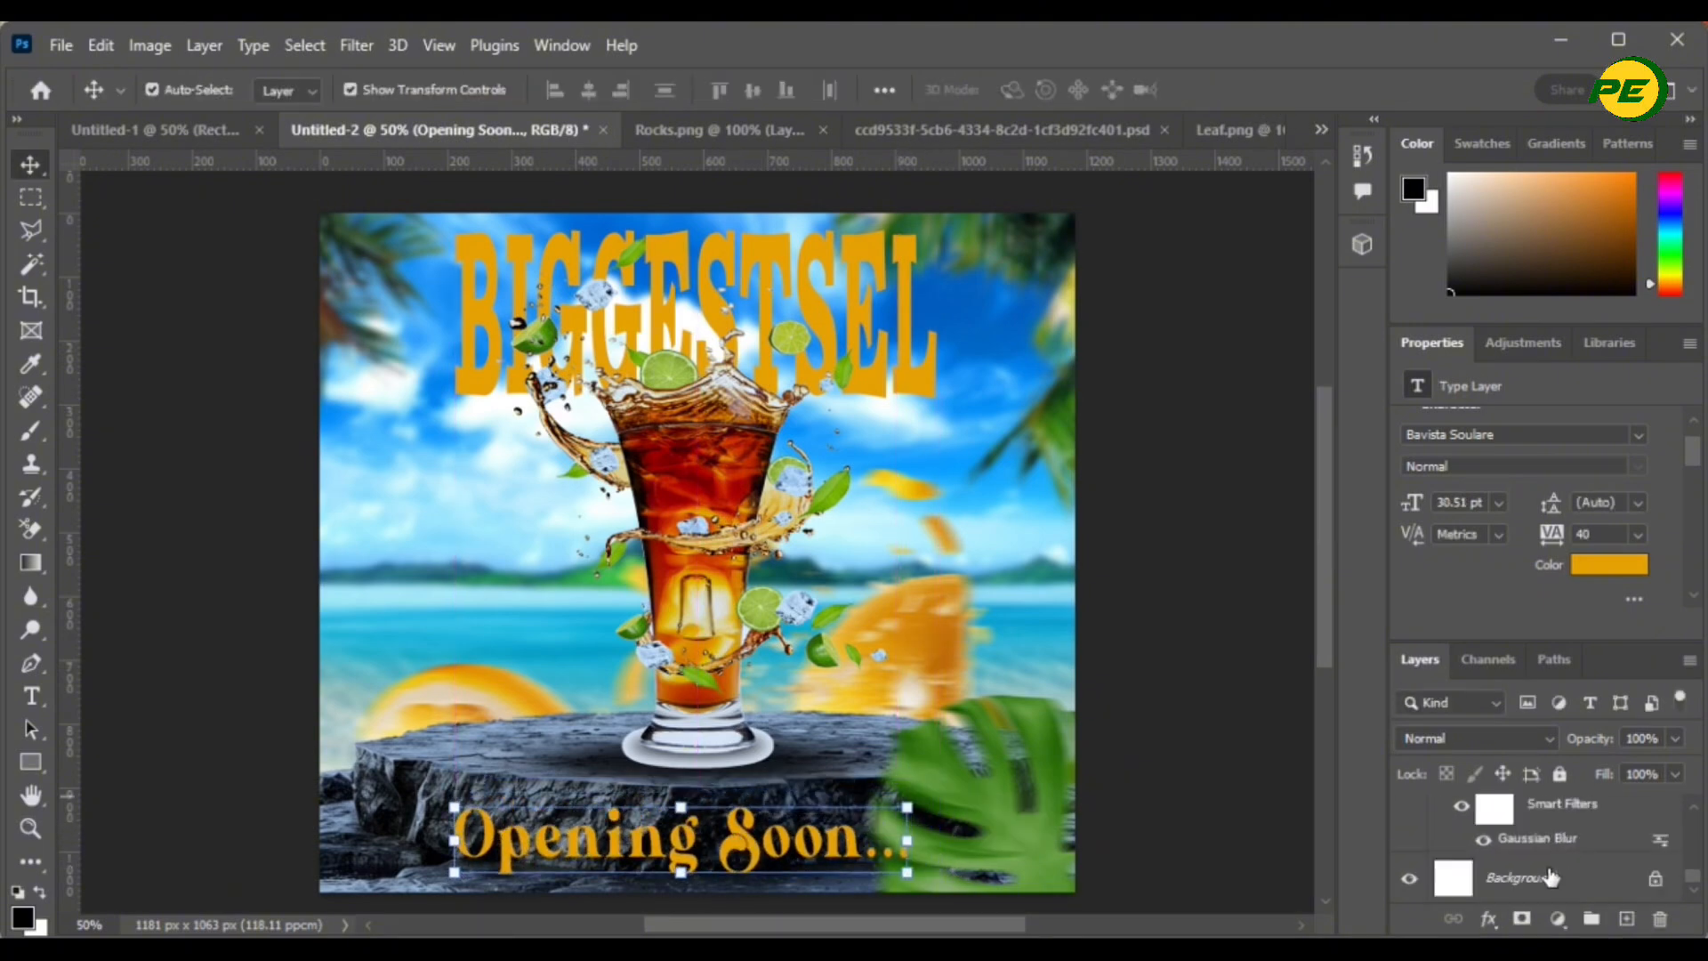
pyautogui.click(1548, 878)
# - Enlarge the BIGGESTSEL headline from its corner and centre it across the top
pyautogui.click(147, 361)
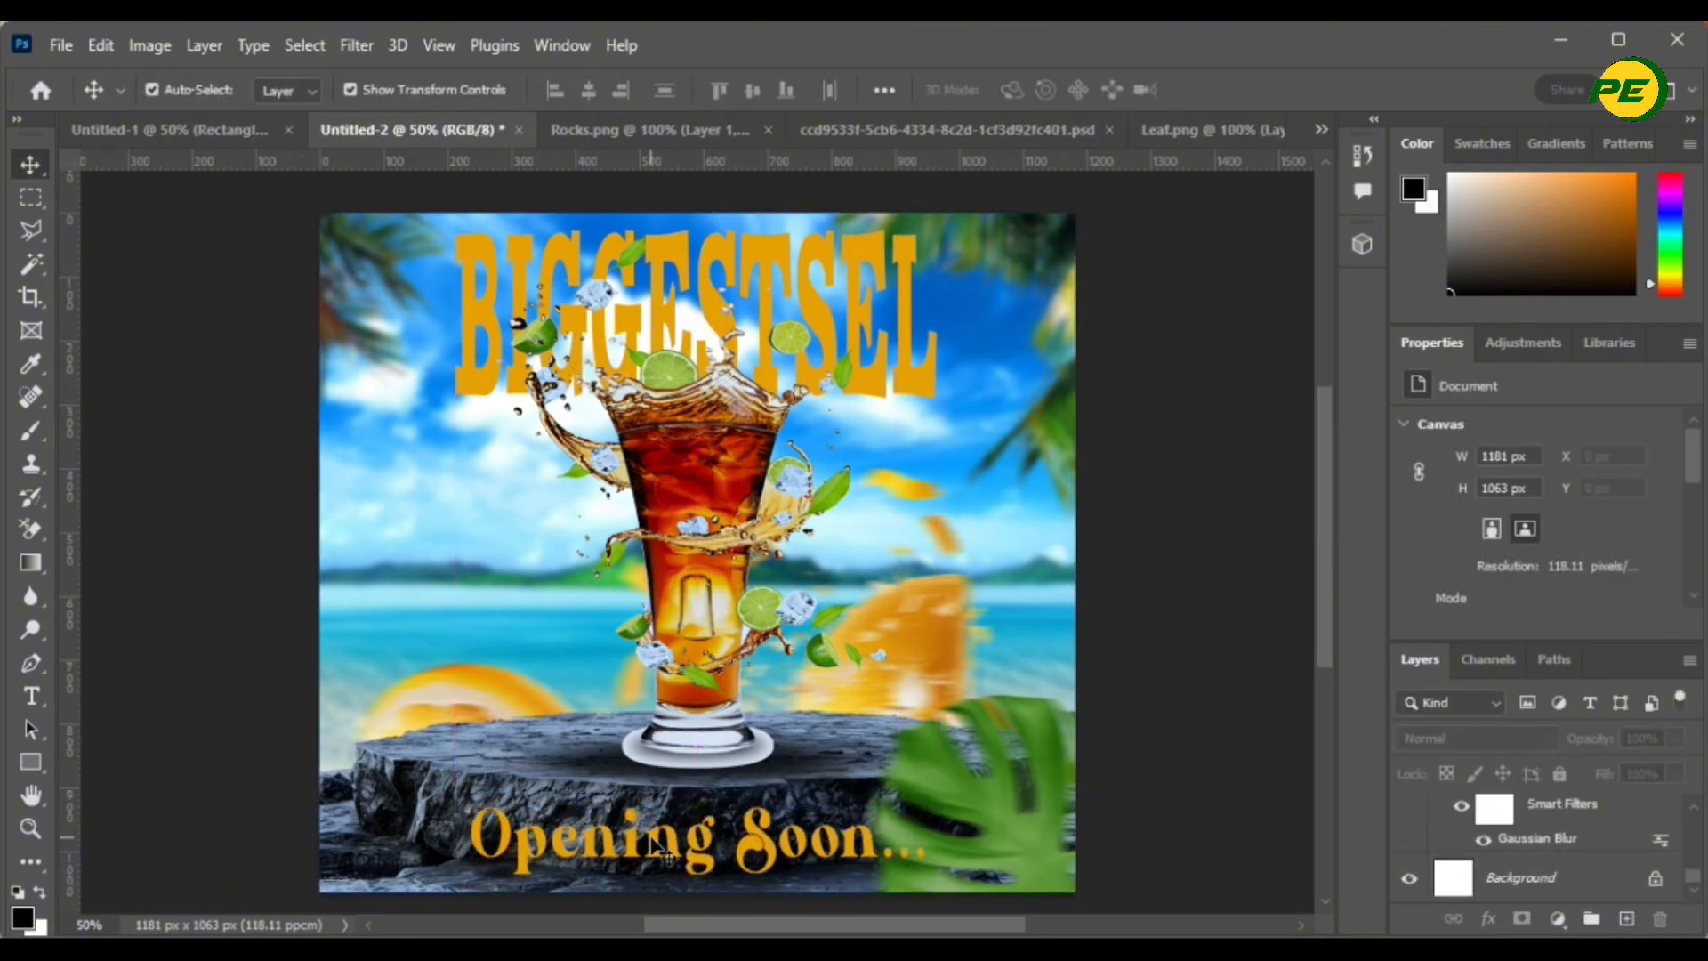
pyautogui.click(667, 859)
pyautogui.click(840, 275)
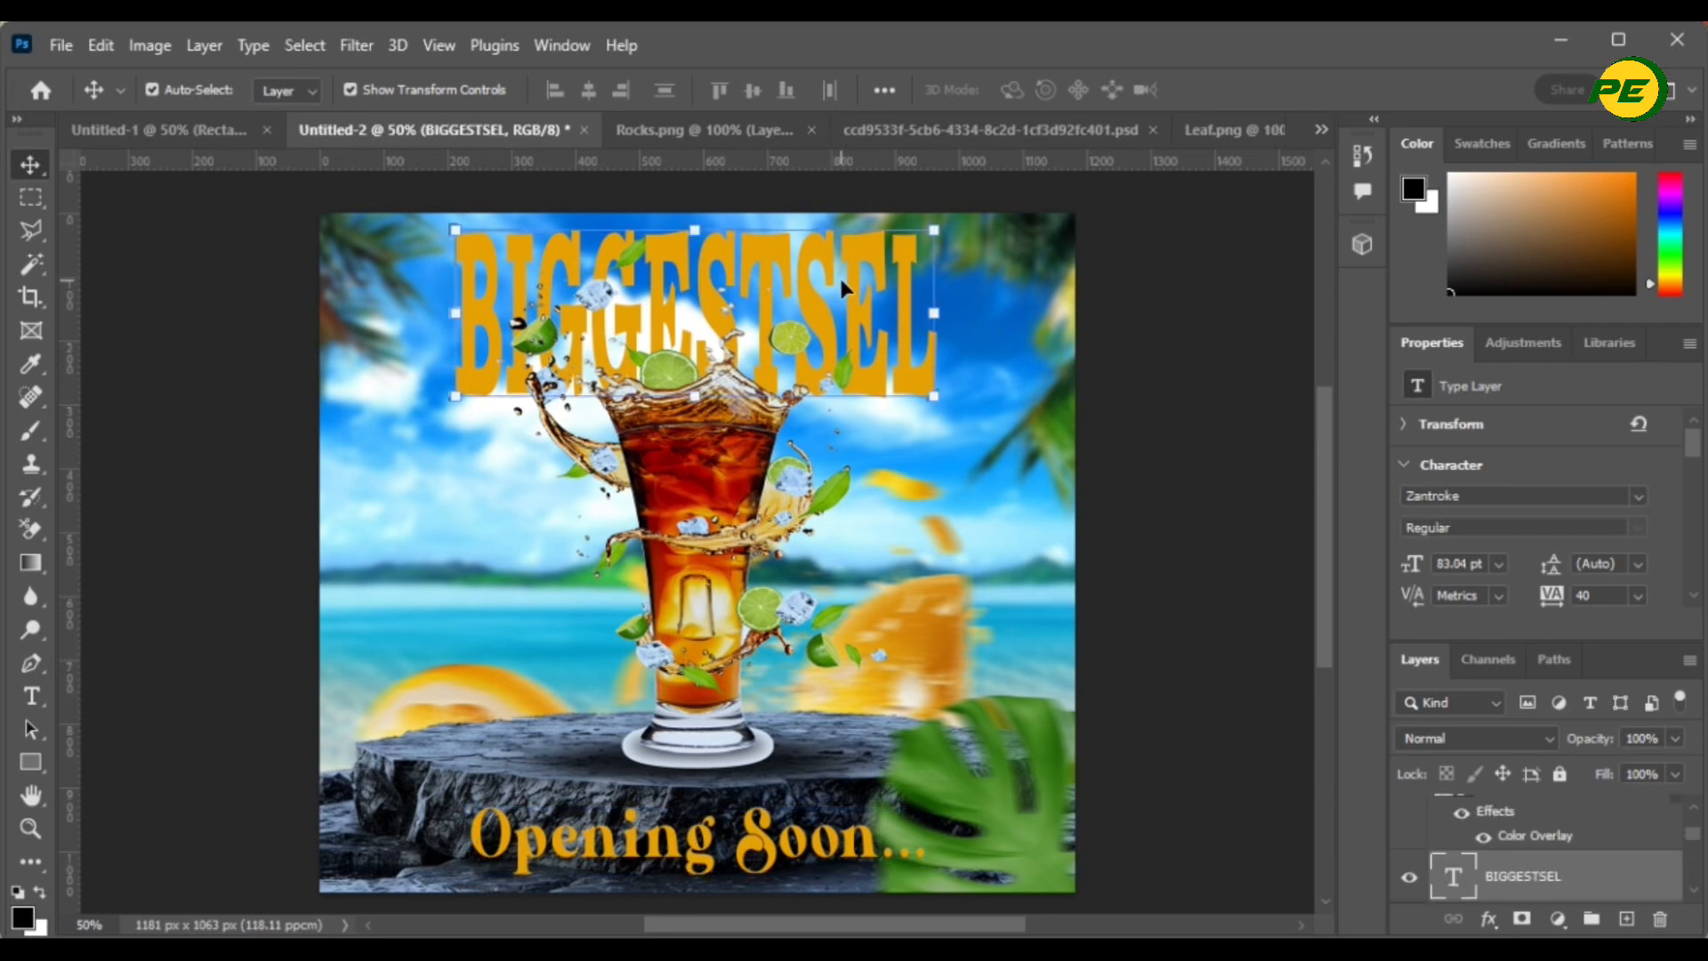
pyautogui.hotkey('ctrl', 't')
pyautogui.moveTo(941, 462); pyautogui.dragTo(993, 492)
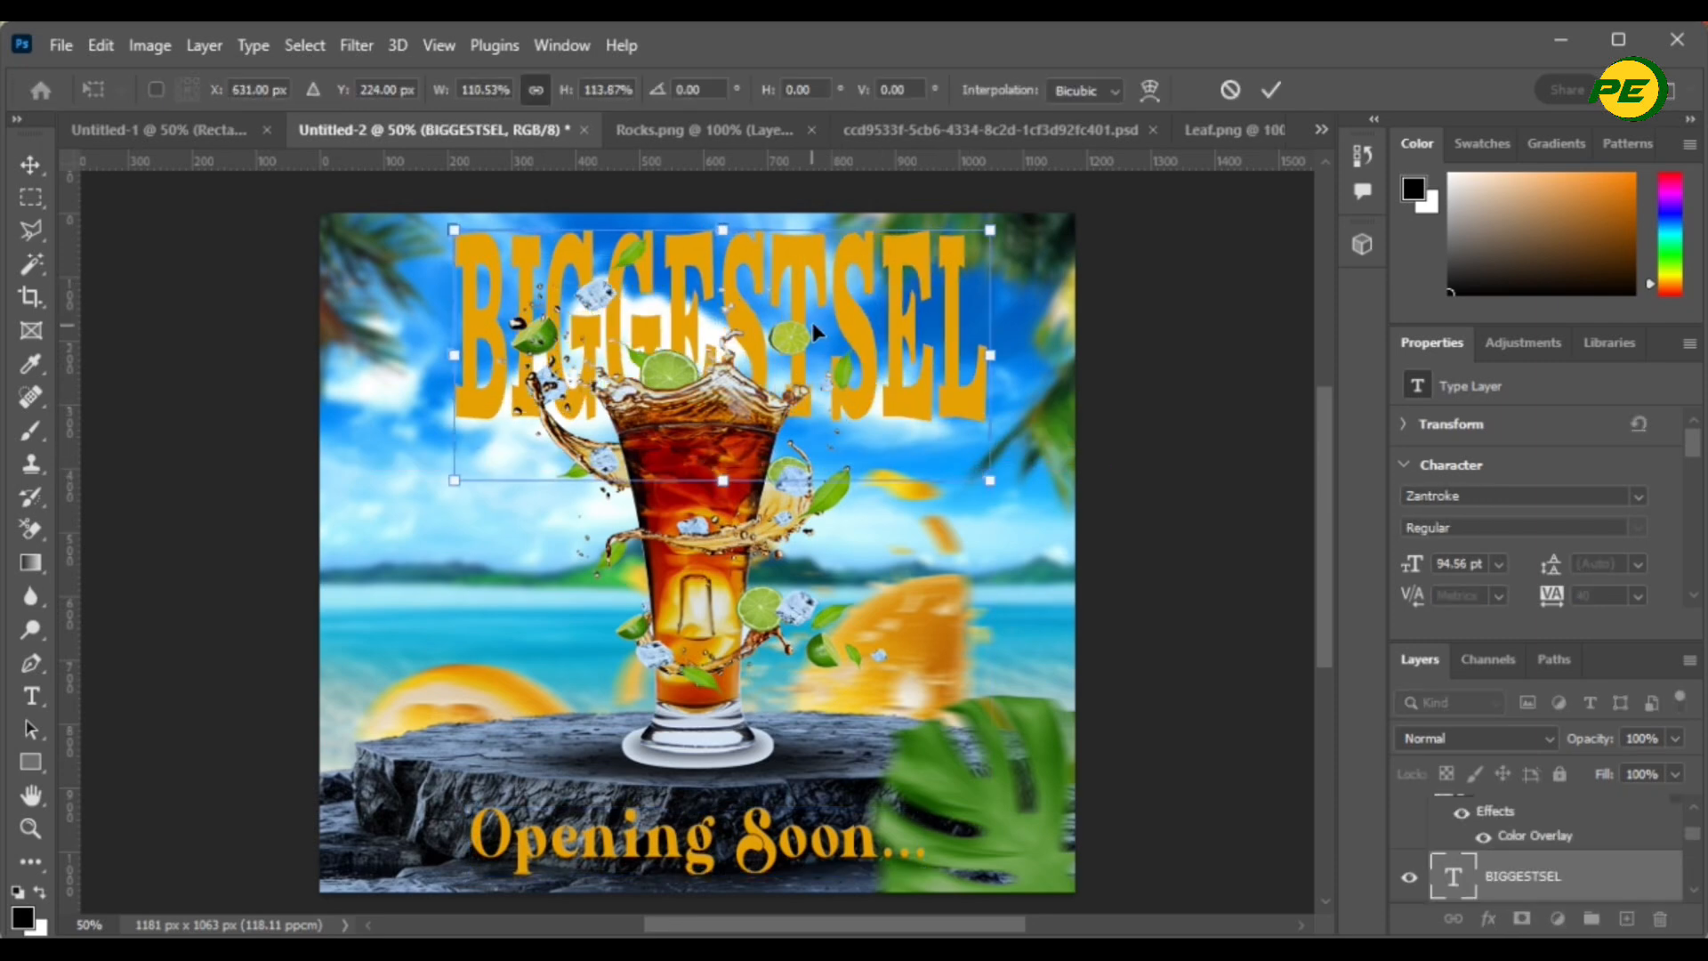
pyautogui.moveTo(810, 323); pyautogui.dragTo(781, 327)
pyautogui.click(1271, 90)
pyautogui.click(1243, 376)
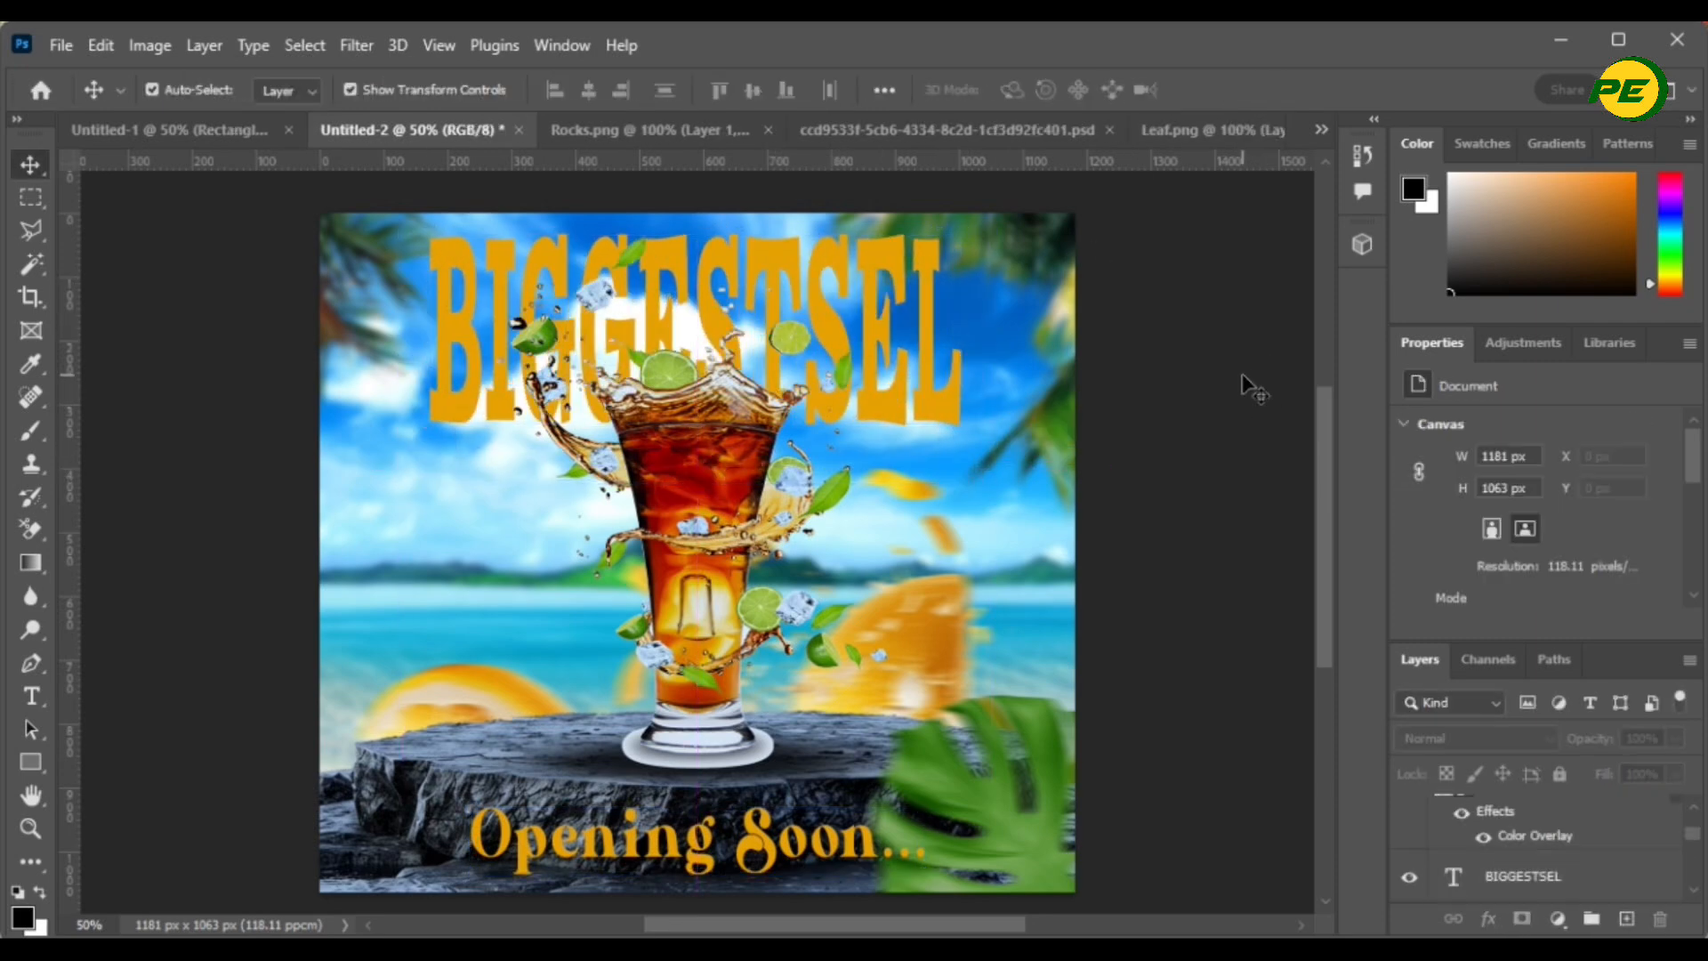
pyautogui.click(899, 278)
pyautogui.scroll(-2, 1500, 833)
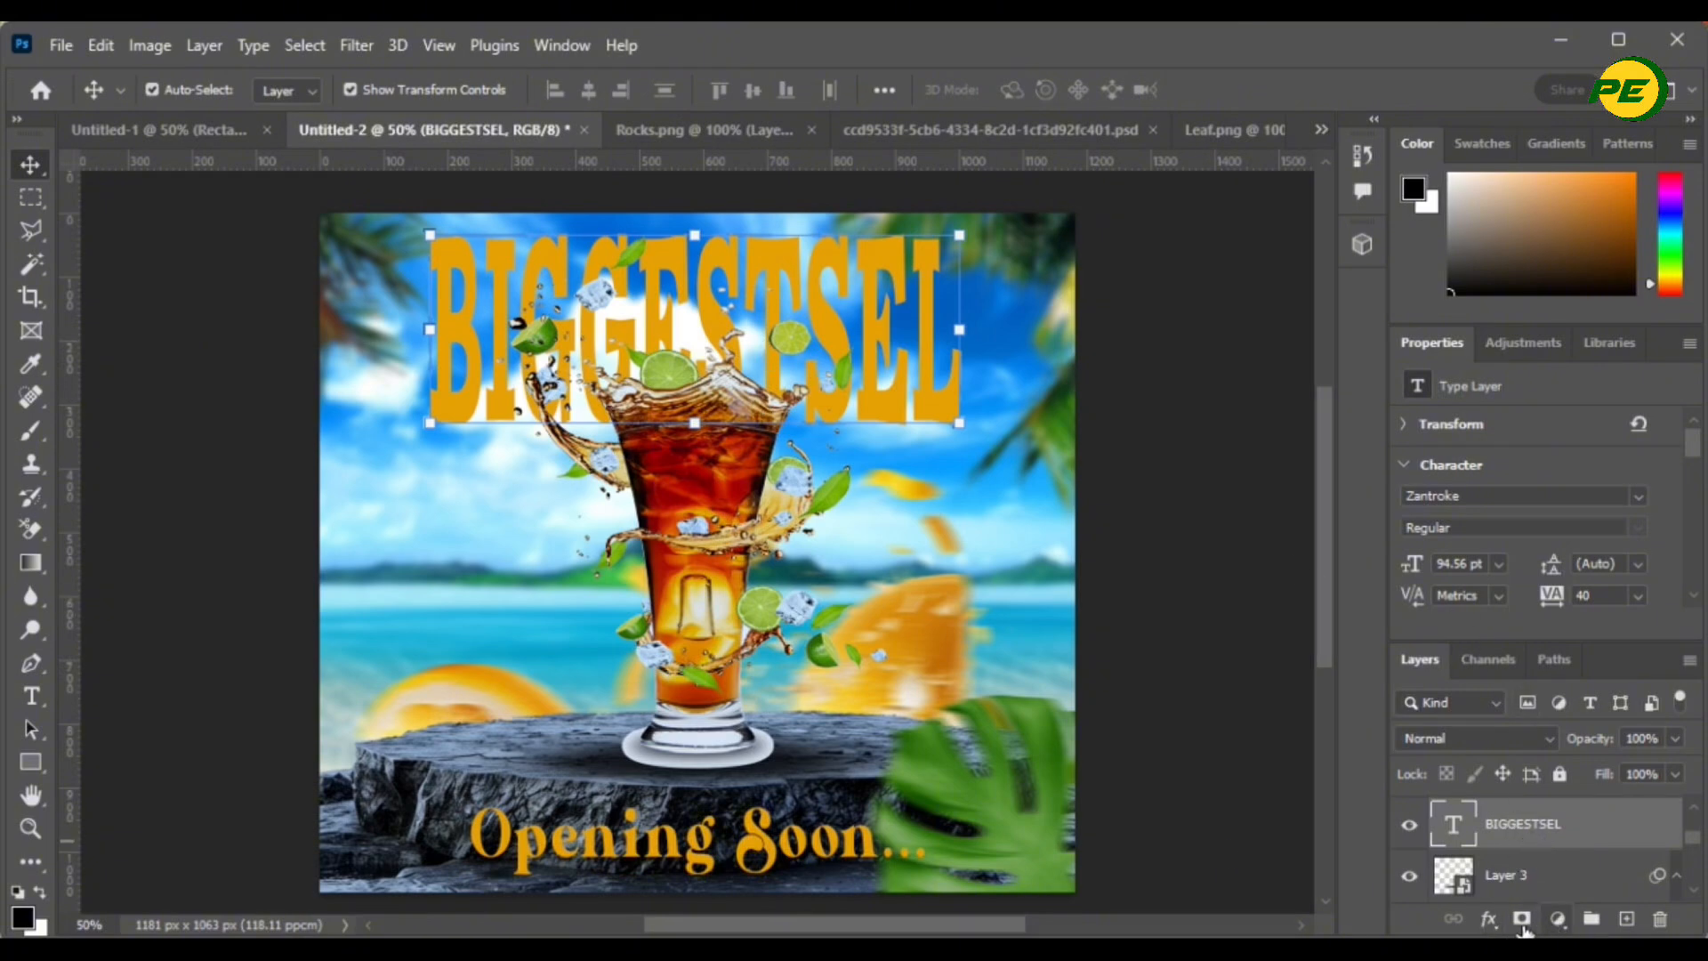
# - Give BIGGESTSEL a Chisel Hard Inner Bevel with depth 199, size 101 and soften 4
pyautogui.click(1490, 920)
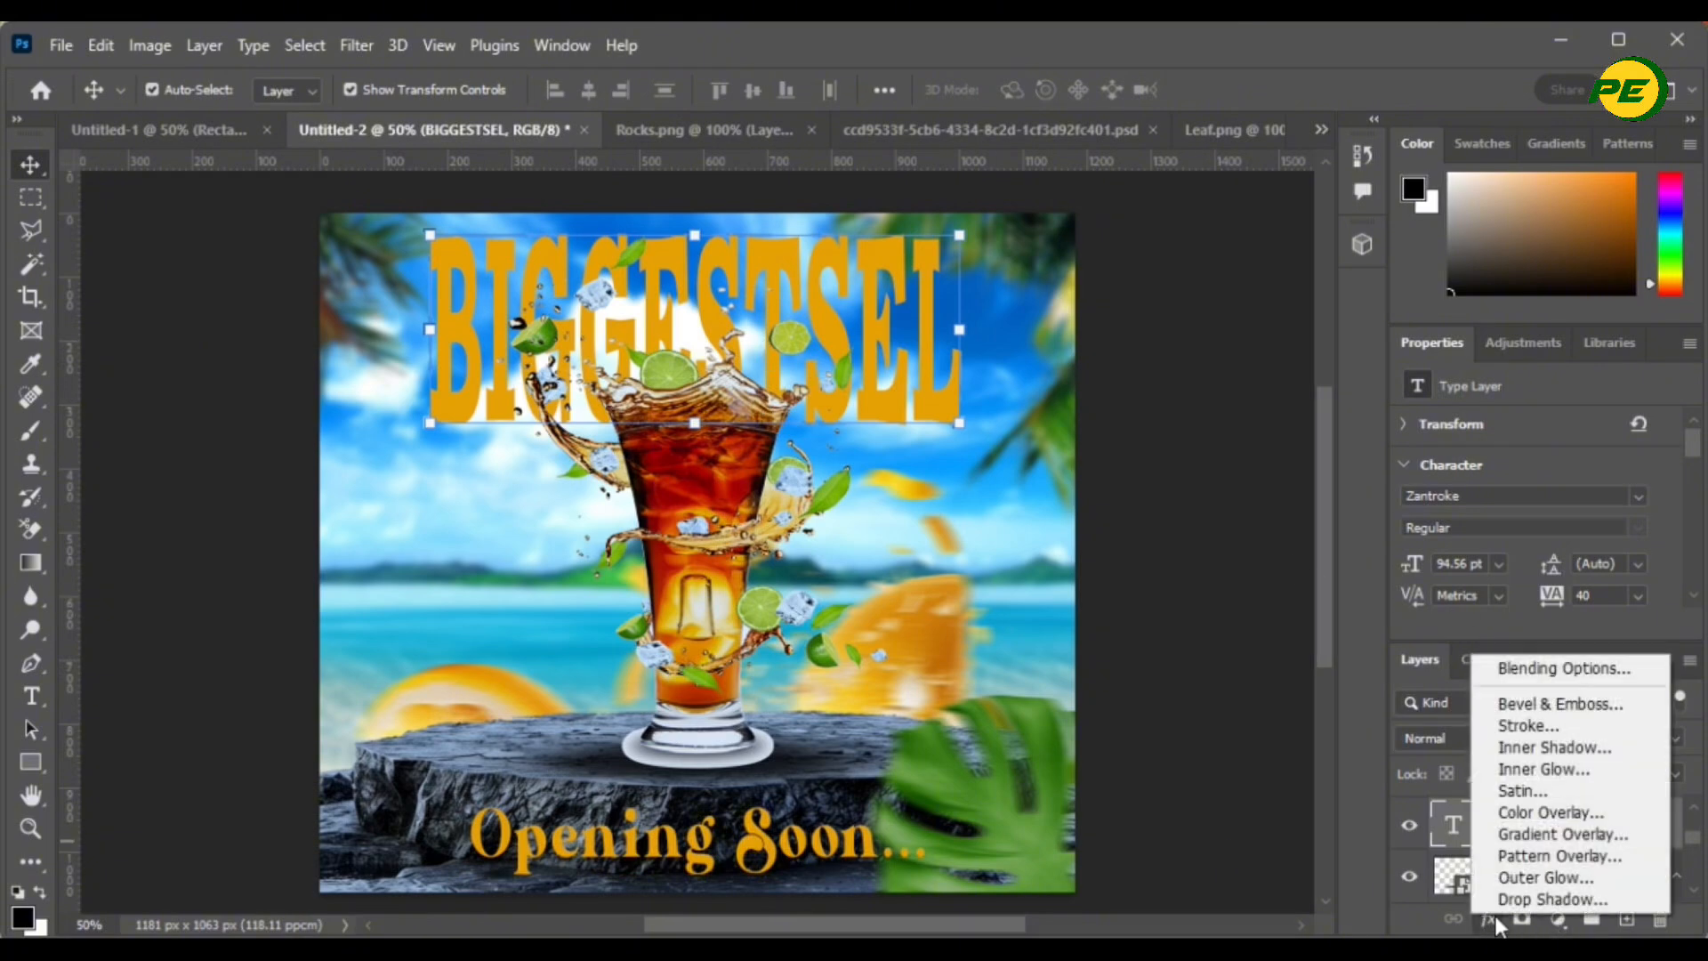
pyautogui.click(1521, 704)
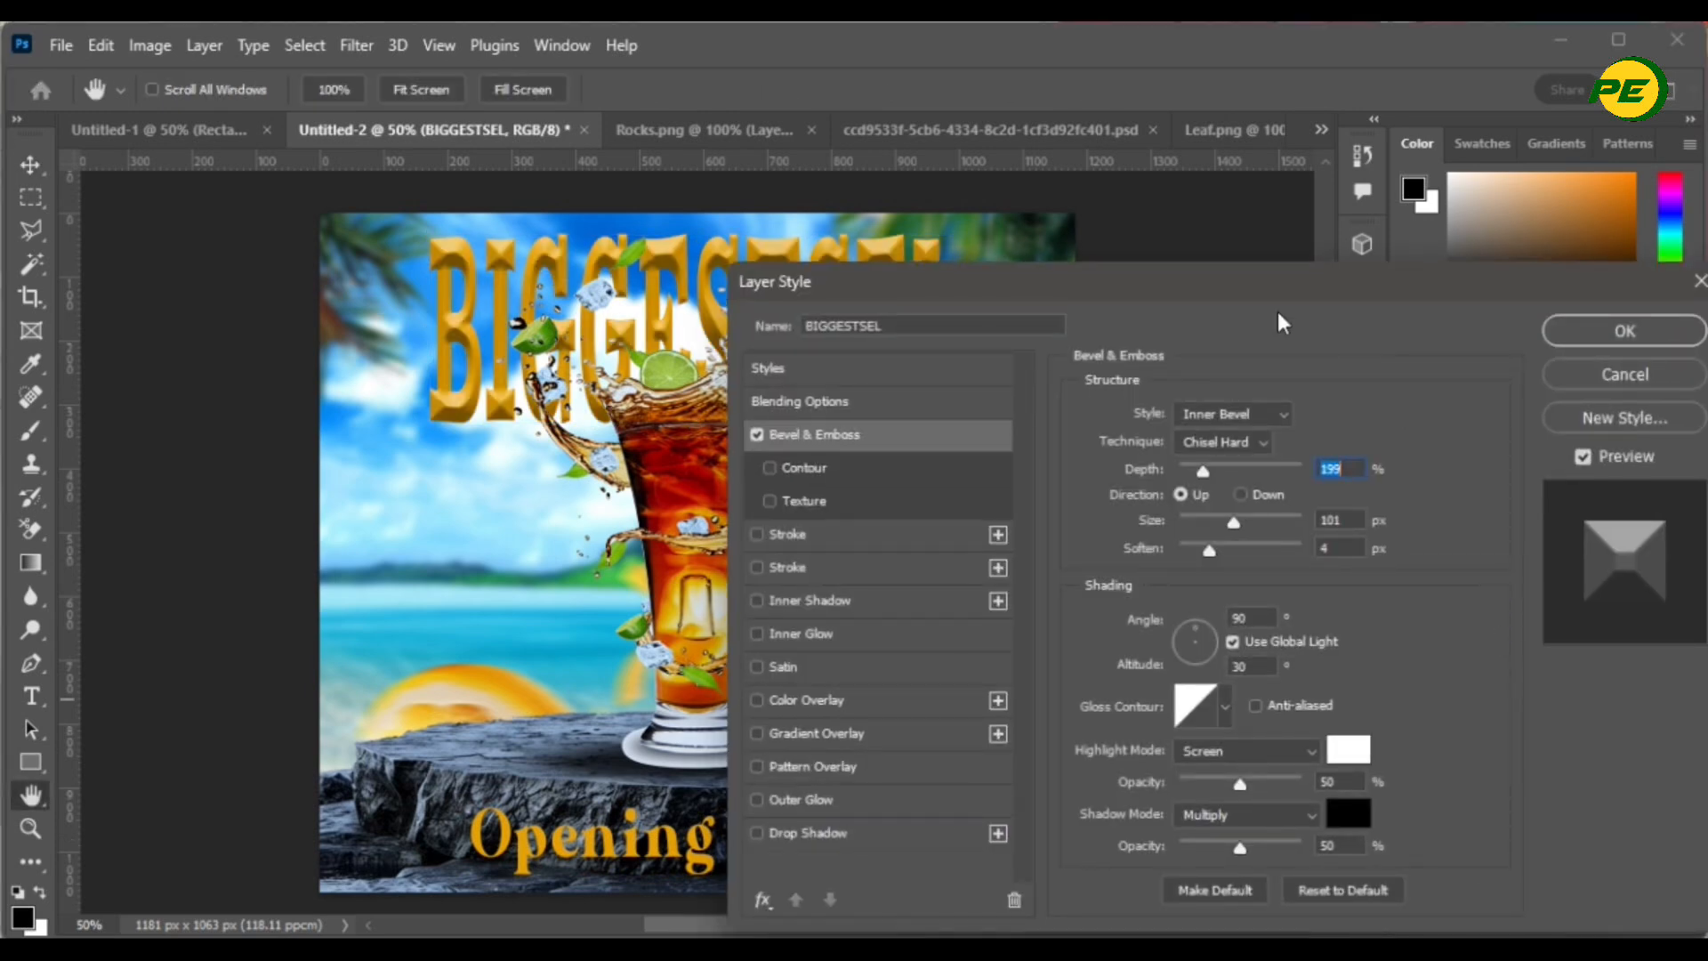
pyautogui.moveTo(1246, 280); pyautogui.dragTo(1444, 251)
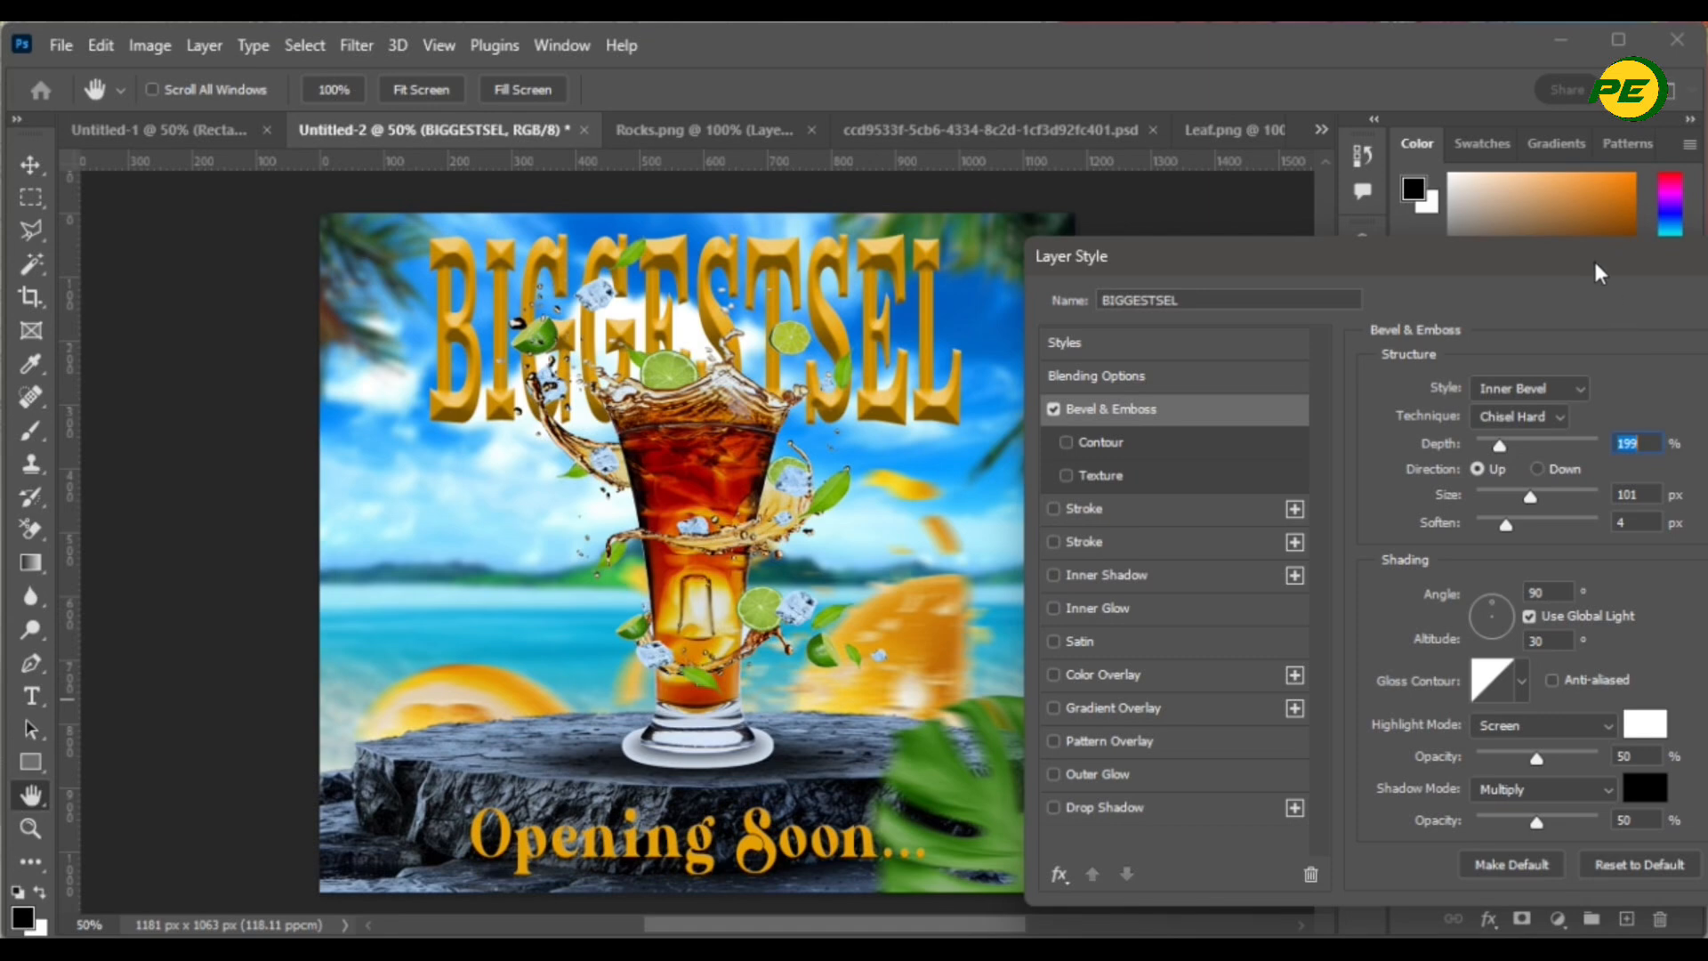
pyautogui.moveTo(1594, 258); pyautogui.dragTo(1283, 263)
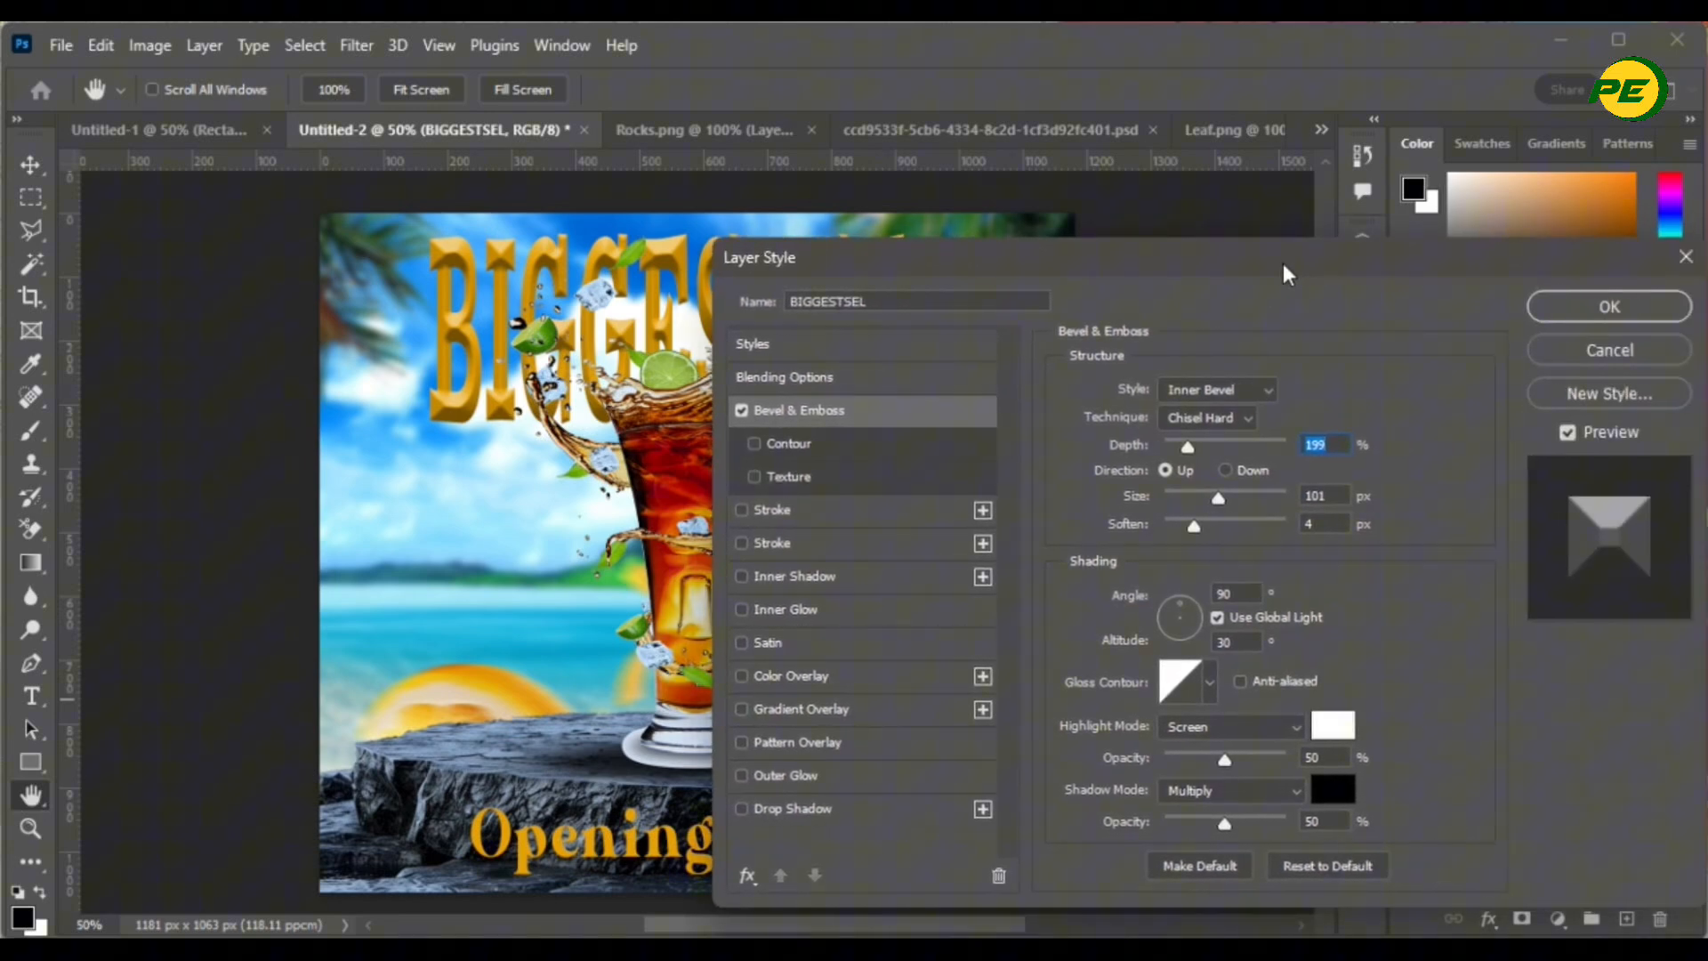
pyautogui.click(1585, 317)
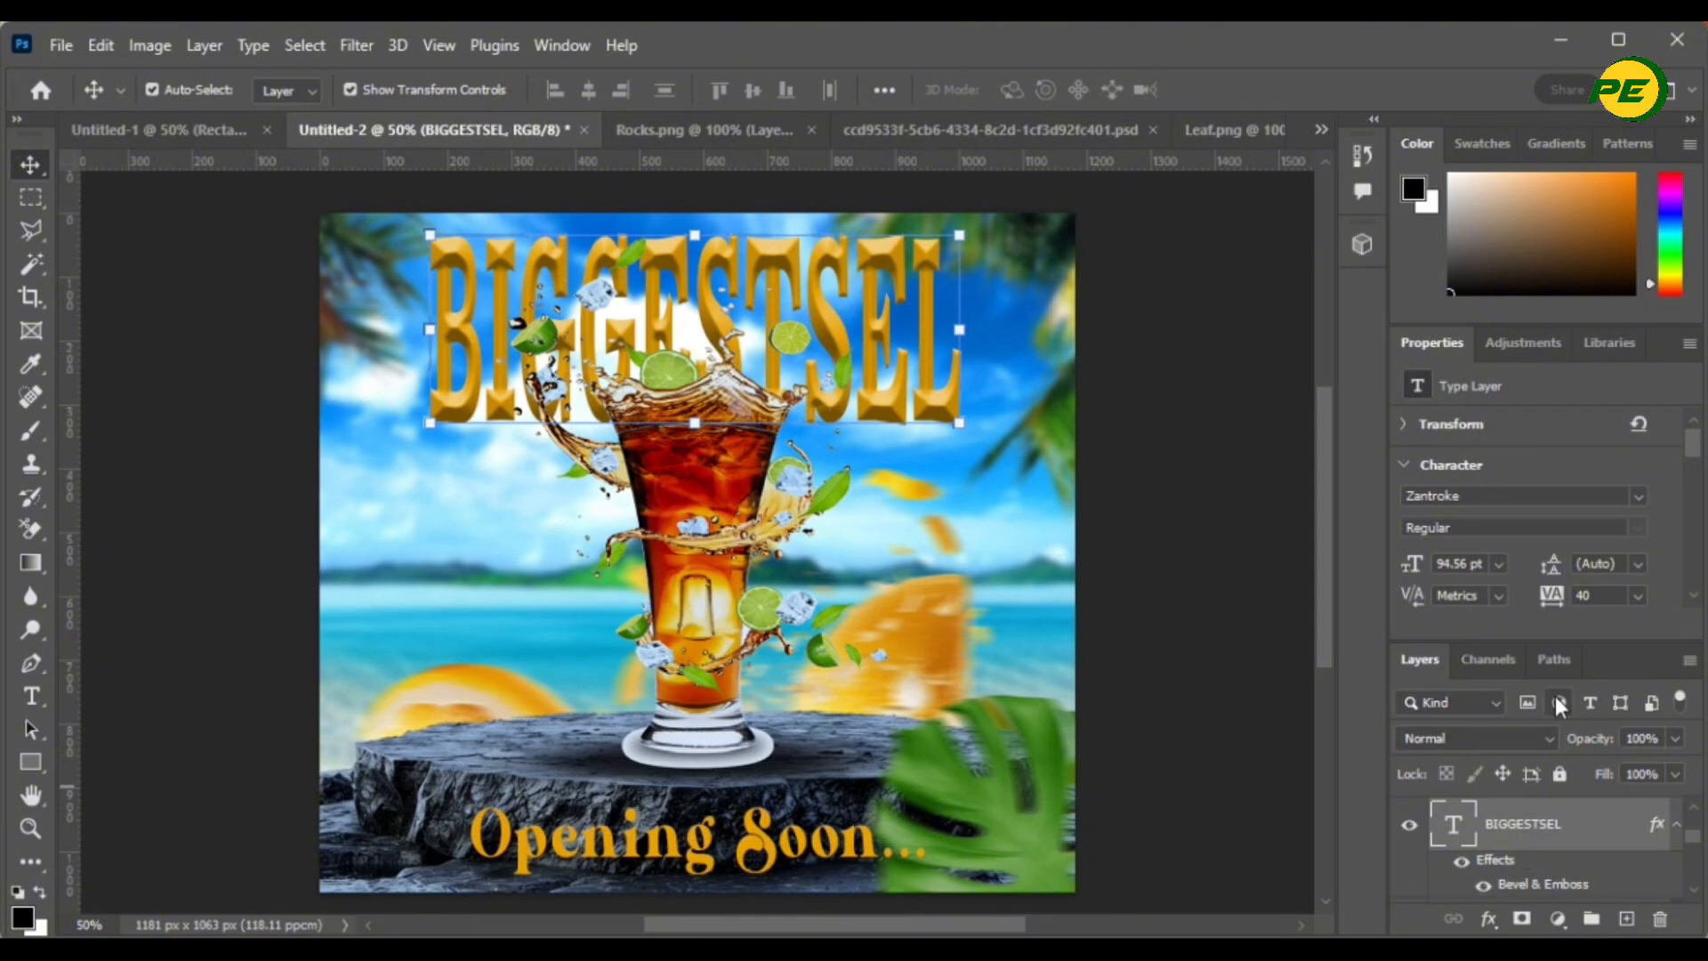
# - Recolour the BIGGESTSEL text to leaf green #40811c sampled from the tropical leaf
pyautogui.scroll(-1, 1581, 534)
pyautogui.click(1599, 570)
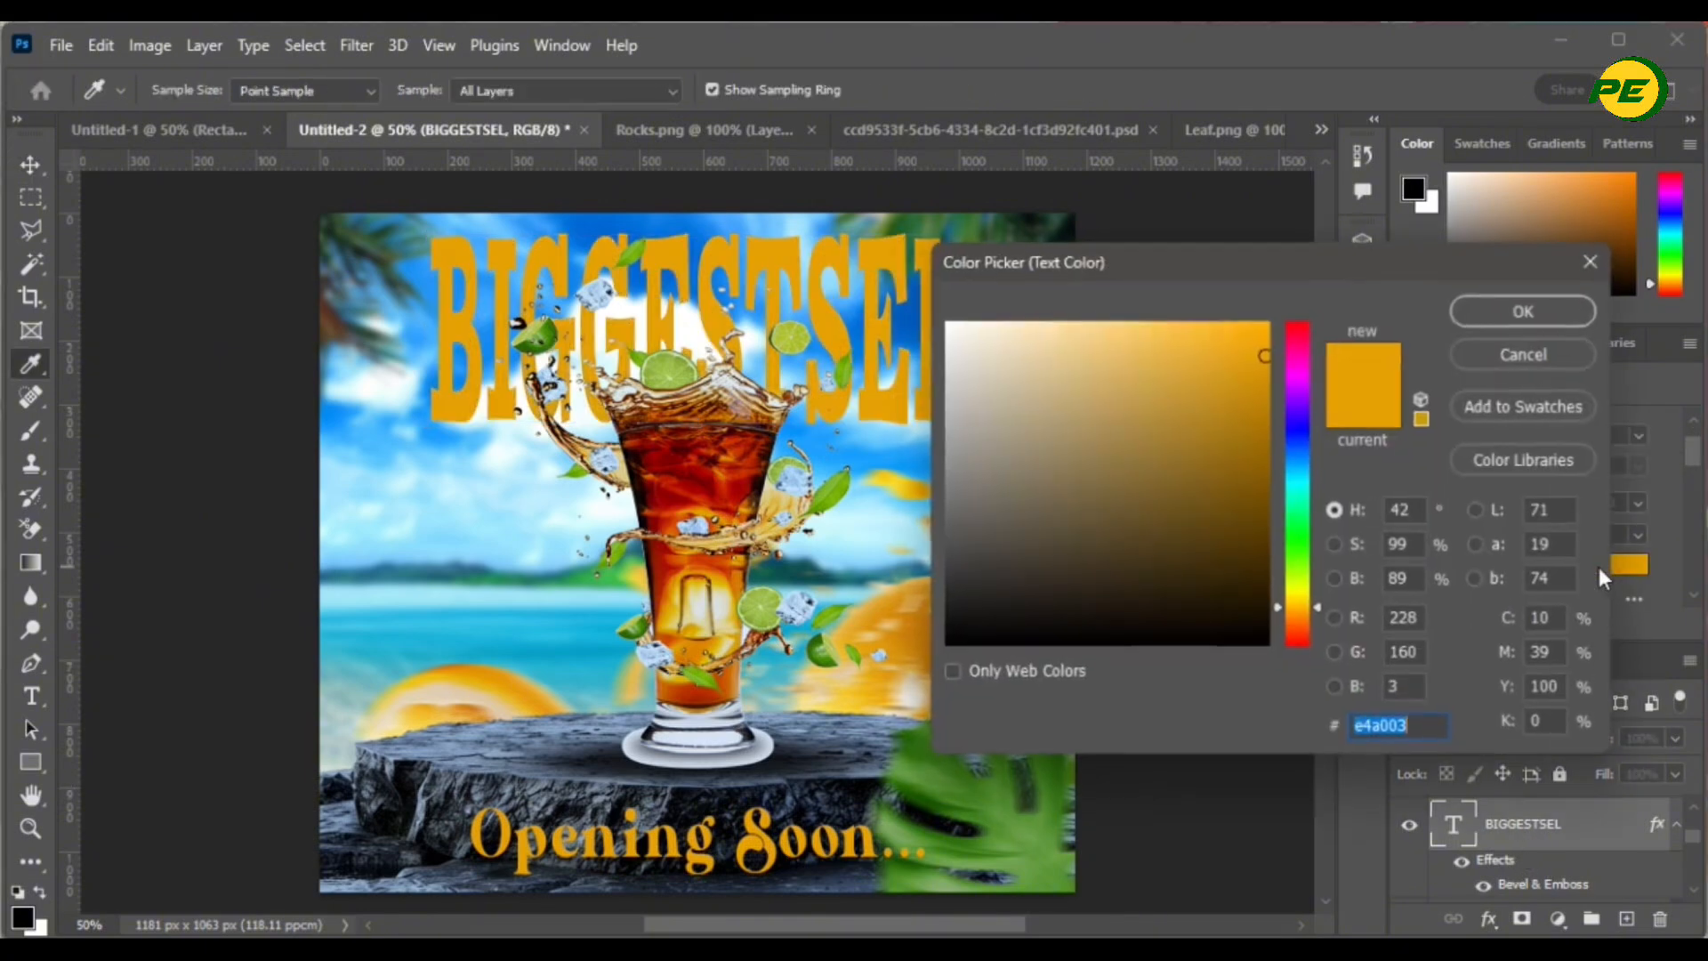
pyautogui.click(1295, 577)
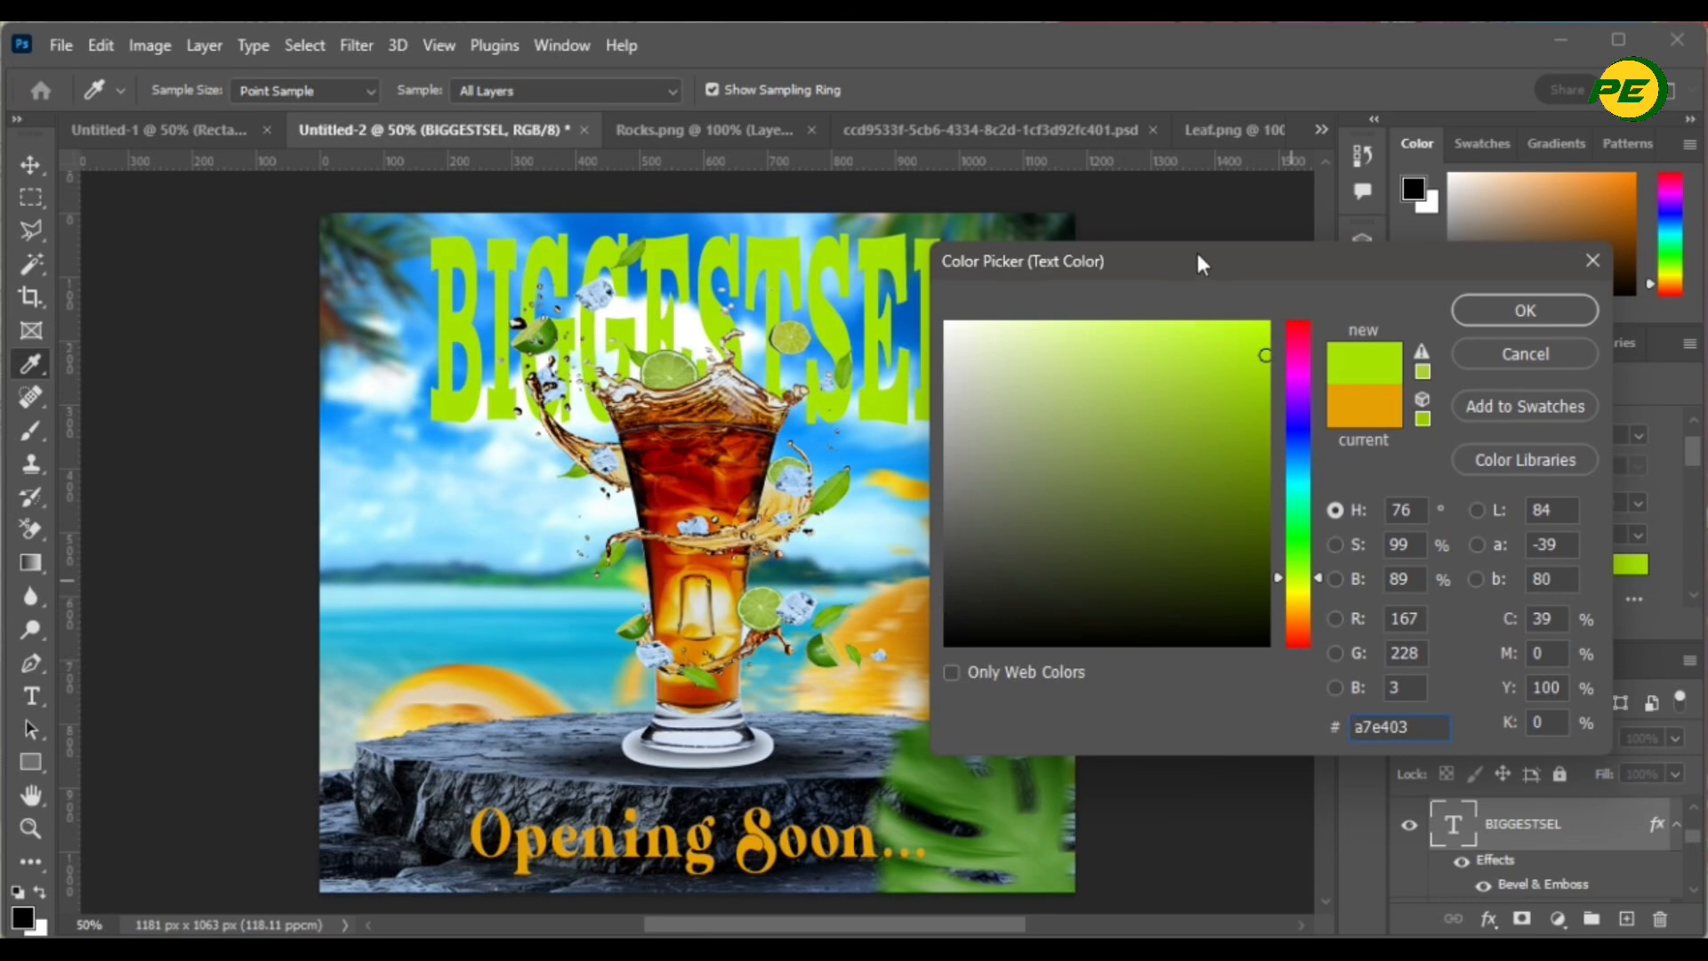
pyautogui.moveTo(1202, 263); pyautogui.dragTo(1351, 260)
pyautogui.click(1022, 227)
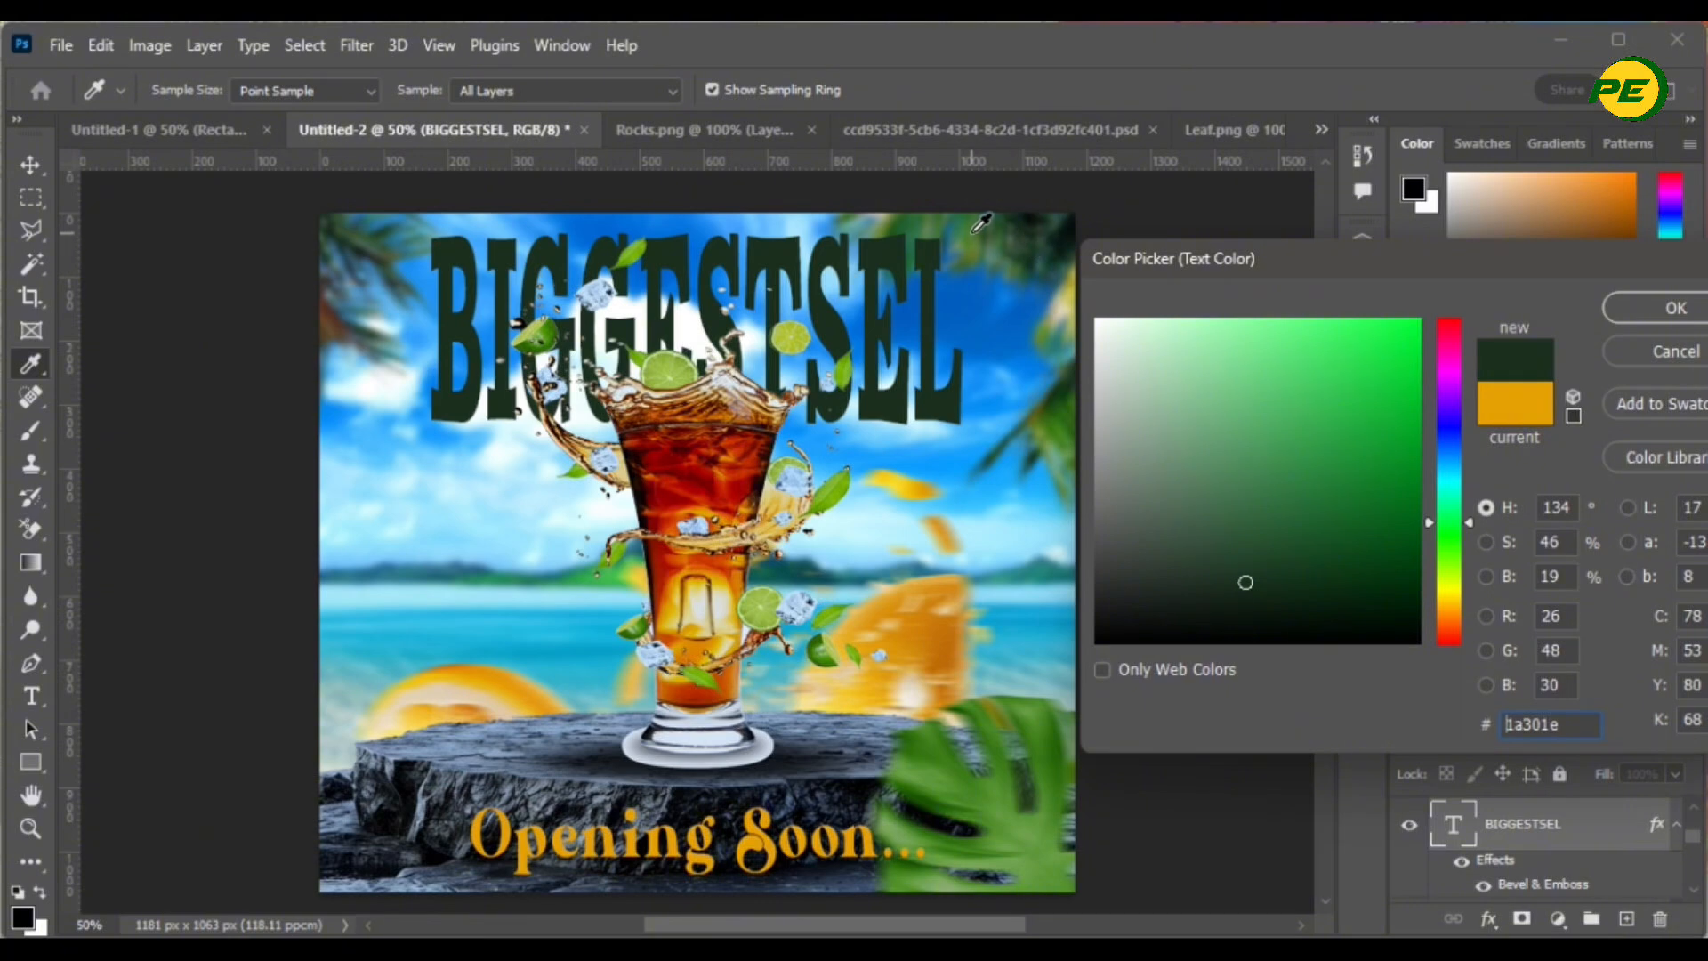
pyautogui.click(977, 233)
pyautogui.click(1017, 229)
pyautogui.click(1029, 229)
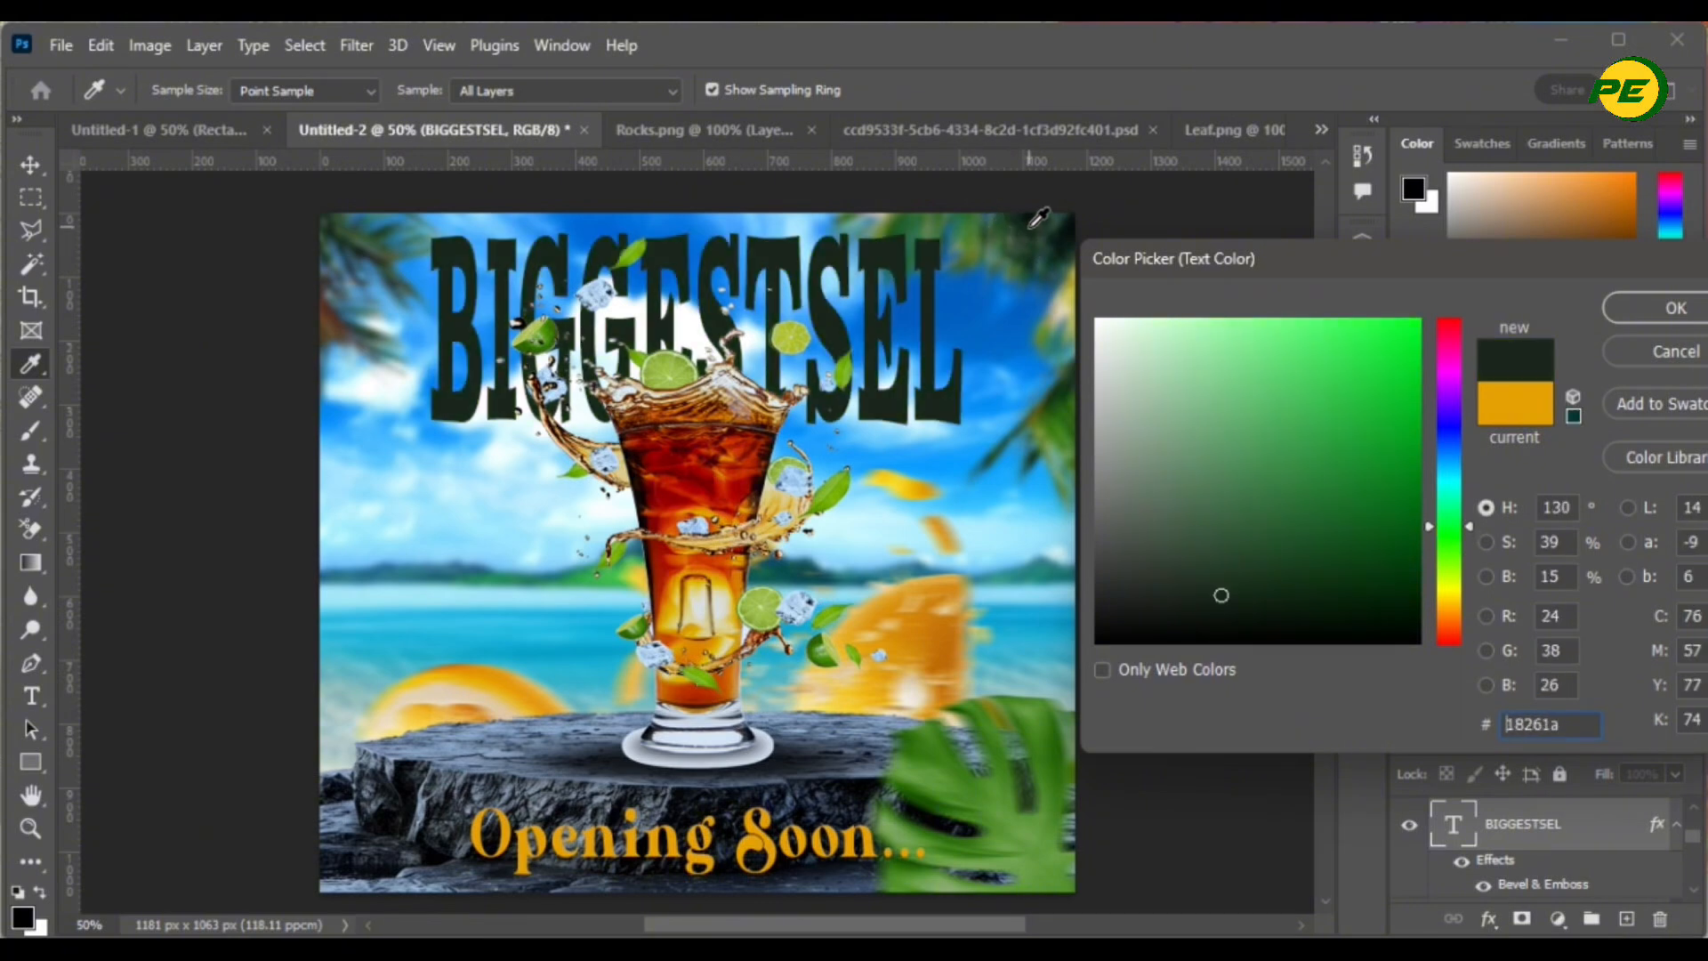
pyautogui.click(977, 225)
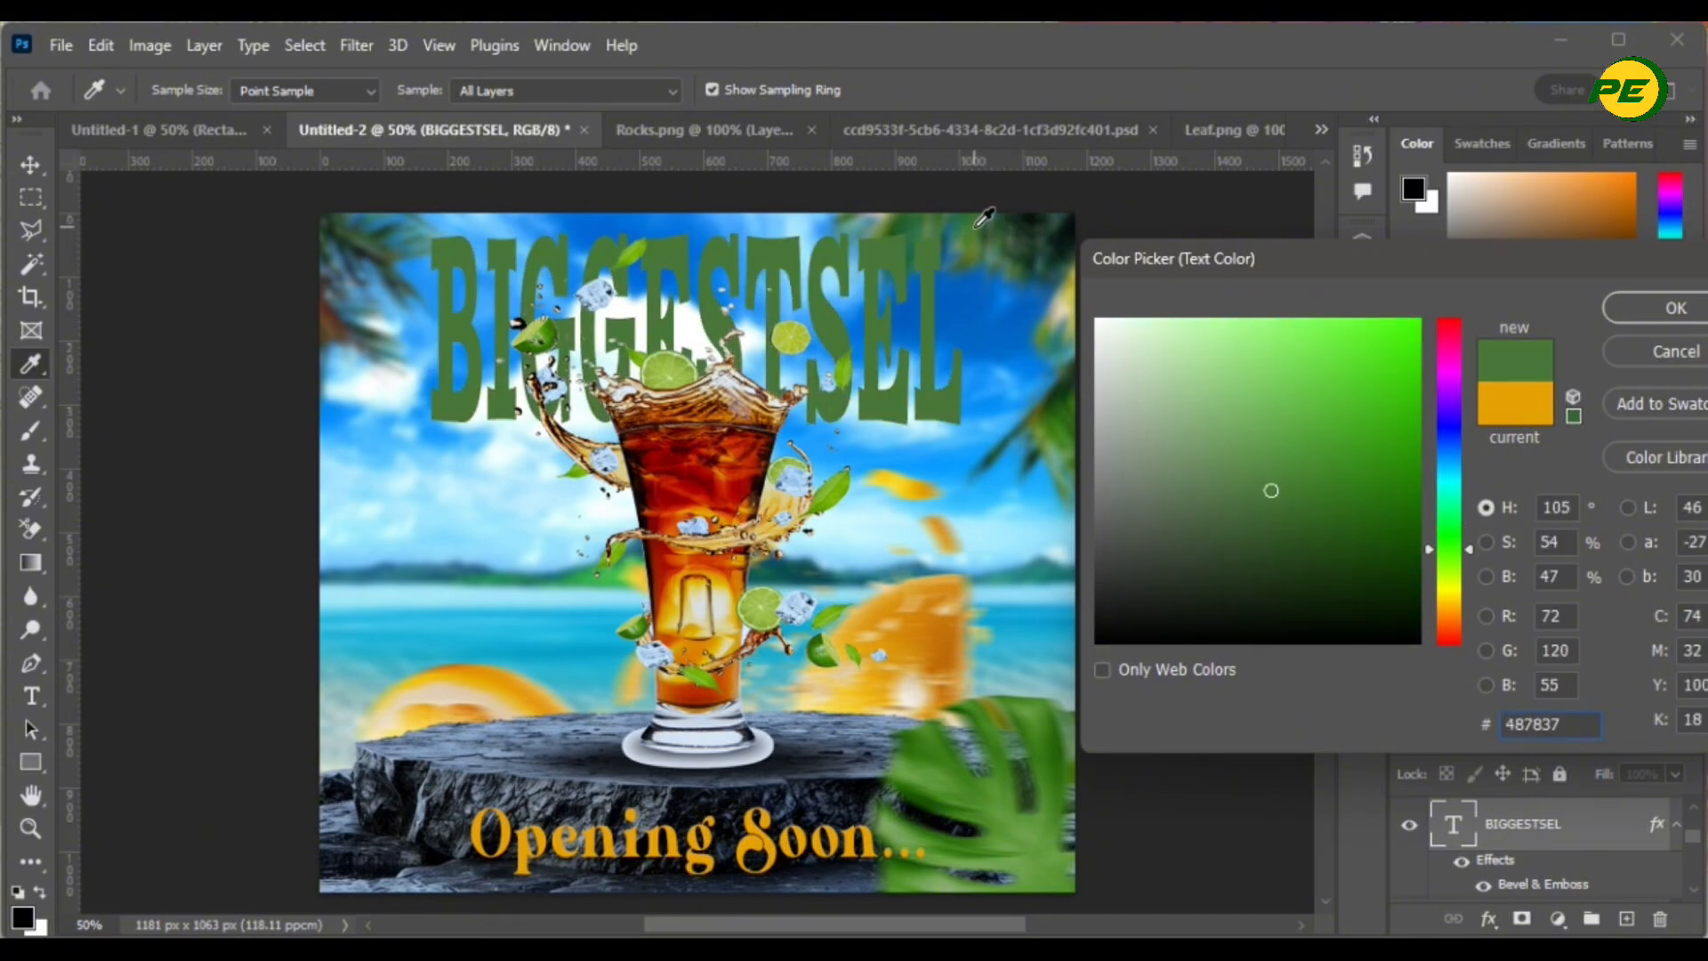
pyautogui.click(934, 741)
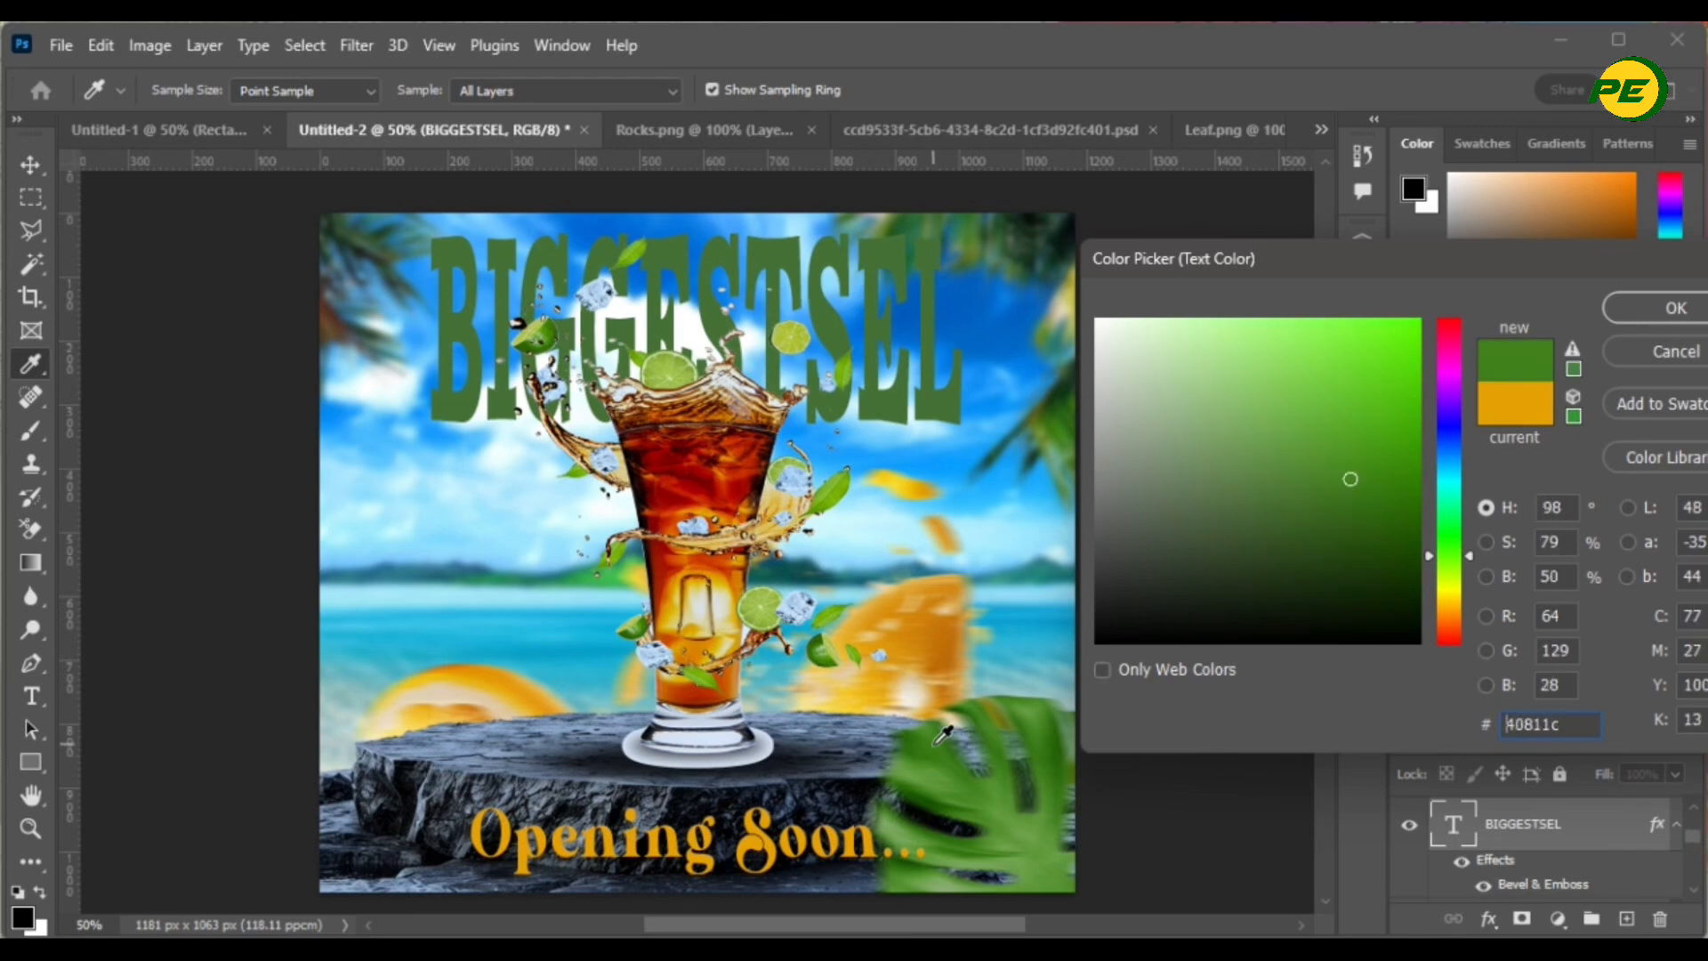
pyautogui.click(1674, 311)
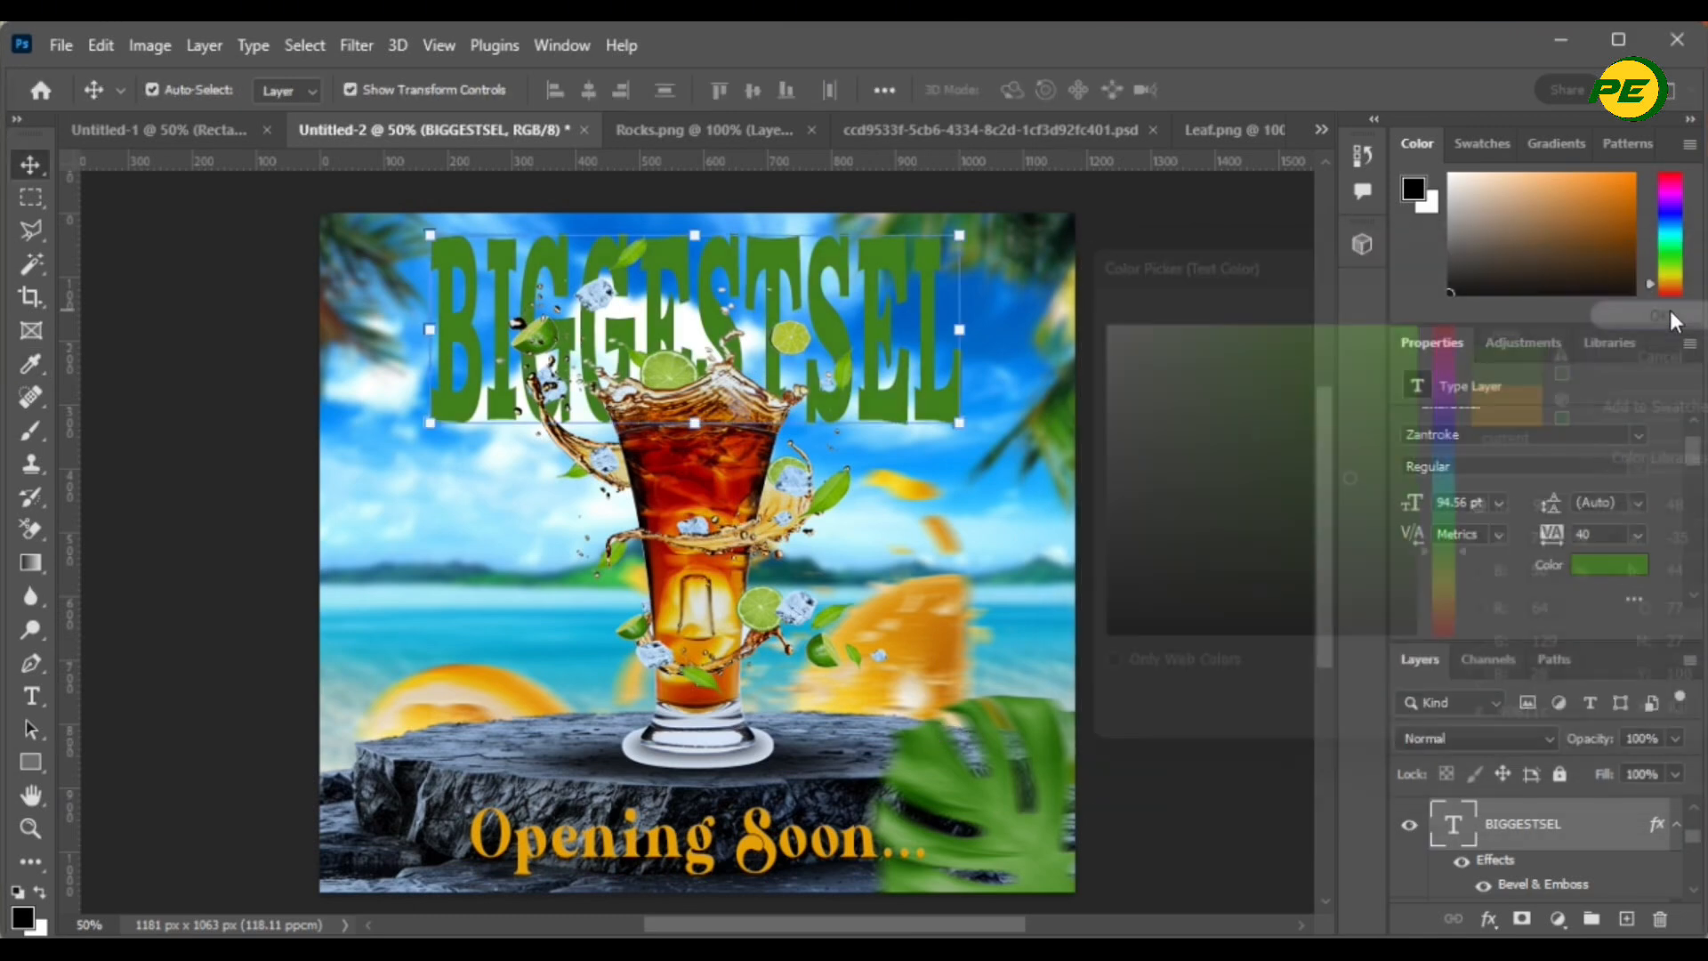
# - Change the BIGGESTSEL text colour to the brighter green 47c002
pyautogui.click(1242, 561)
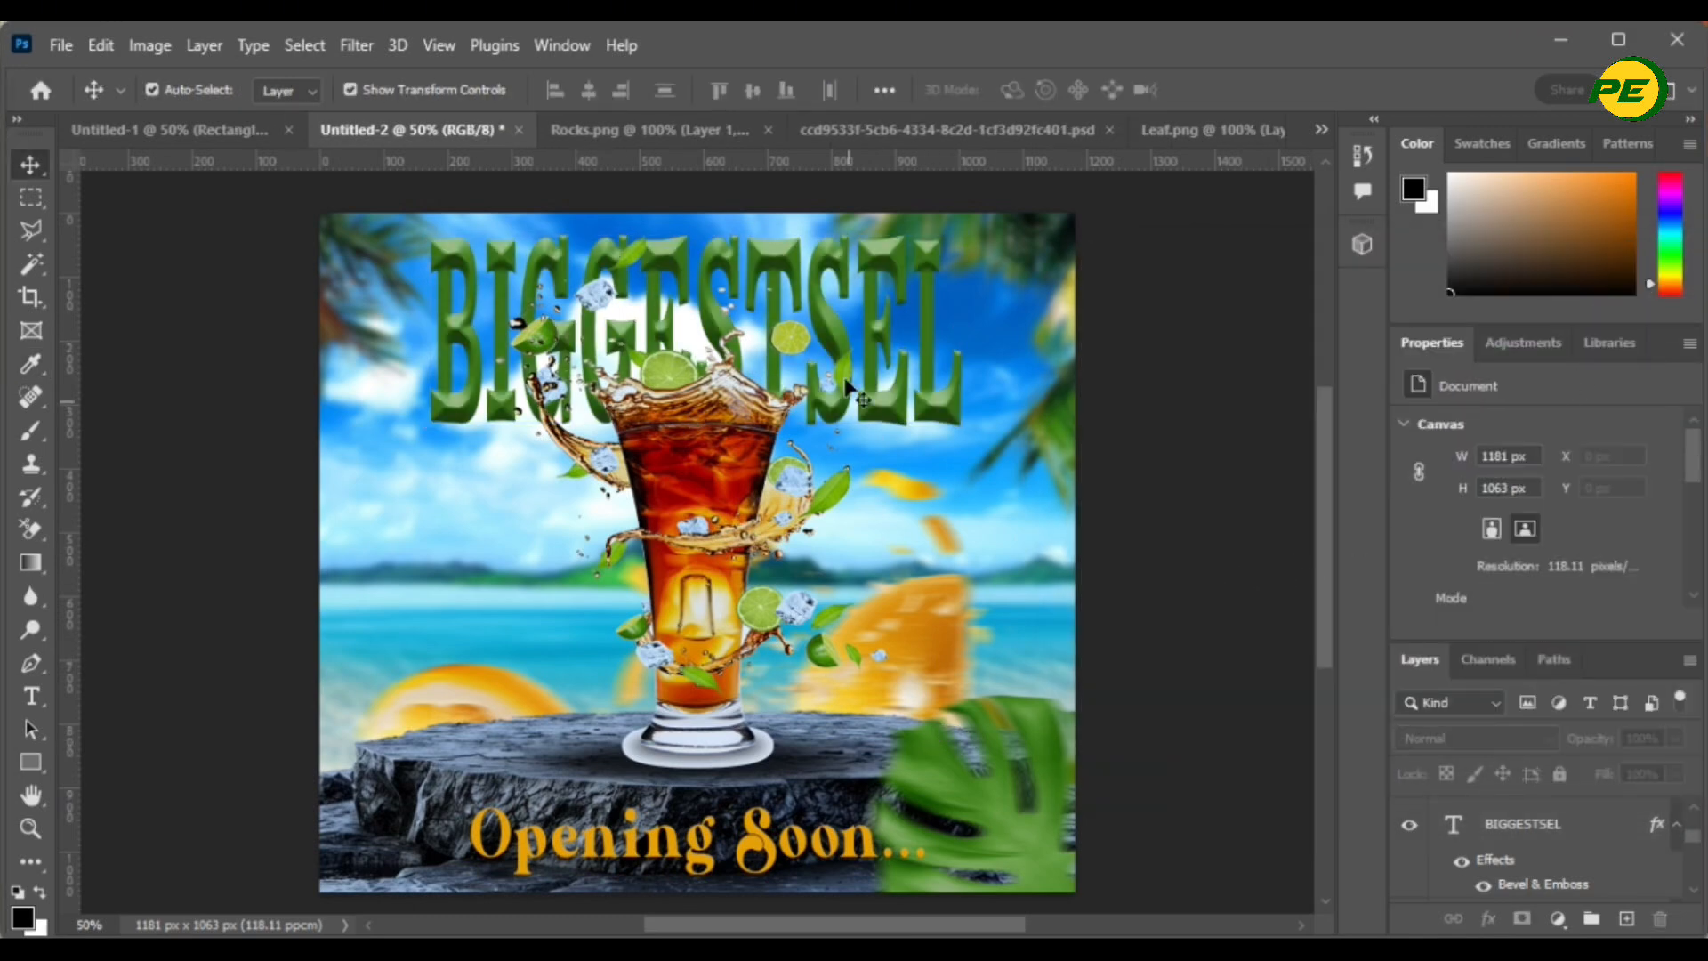
pyautogui.click(1513, 825)
pyautogui.scroll(-1, 1584, 534)
pyautogui.click(1609, 564)
pyautogui.moveTo(1342, 406); pyautogui.dragTo(1397, 315)
pyautogui.click(1574, 313)
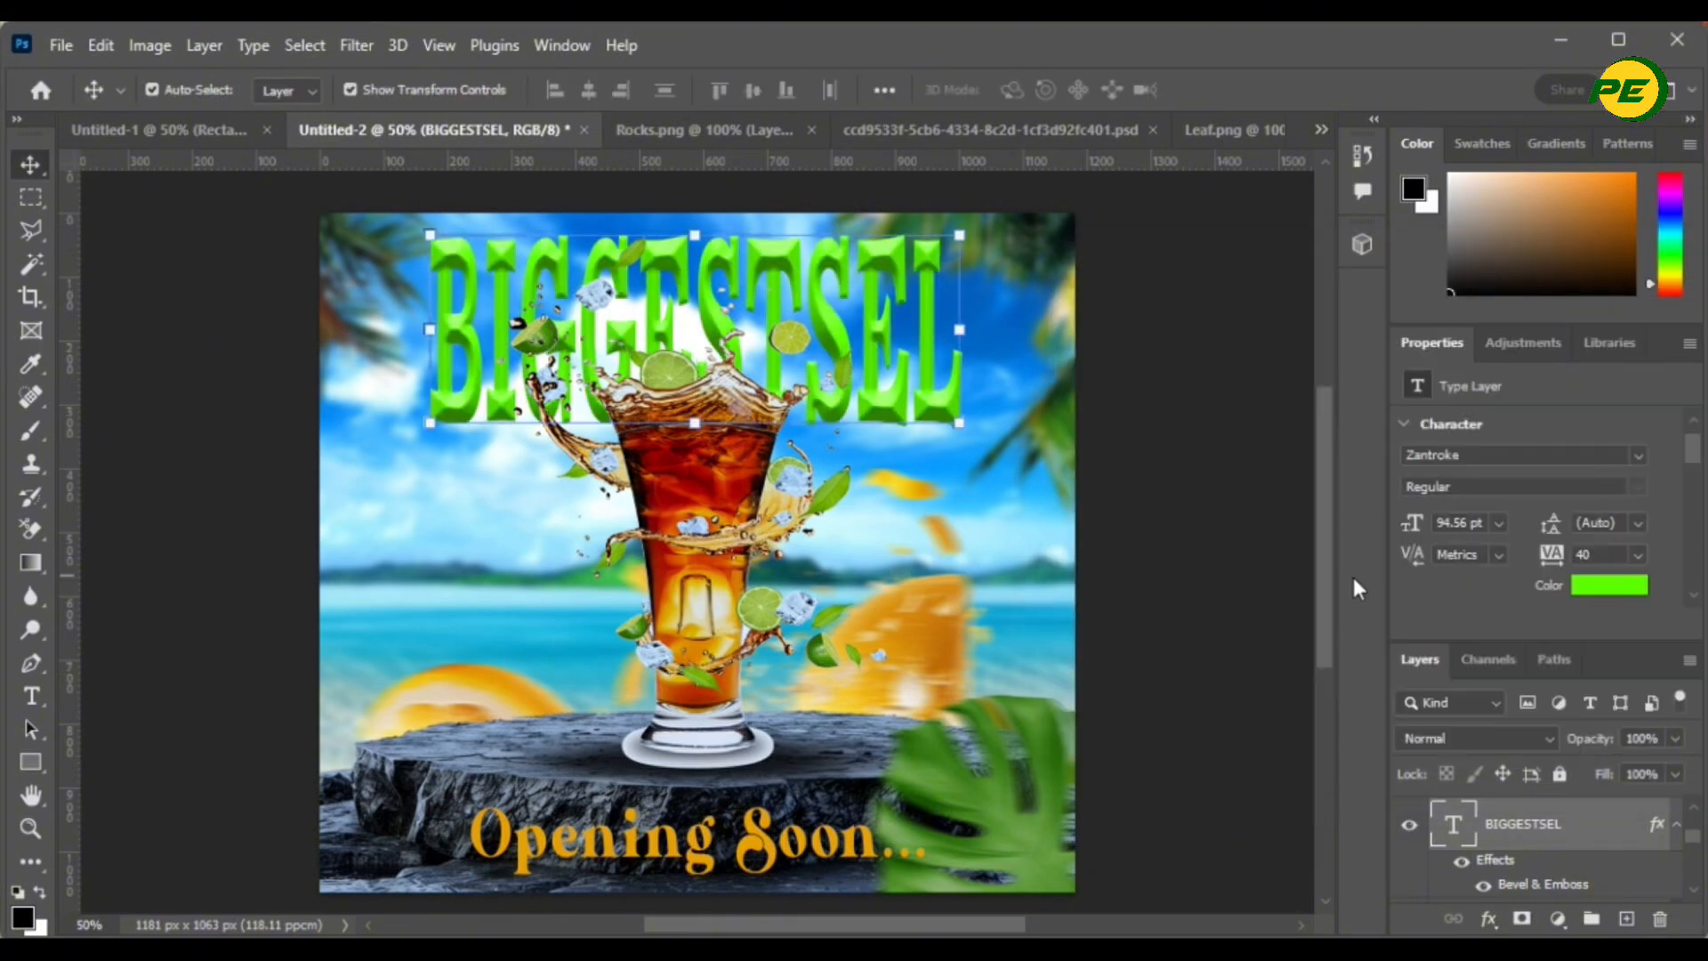
pyautogui.click(1592, 578)
pyautogui.click(1390, 399)
pyautogui.click(1599, 313)
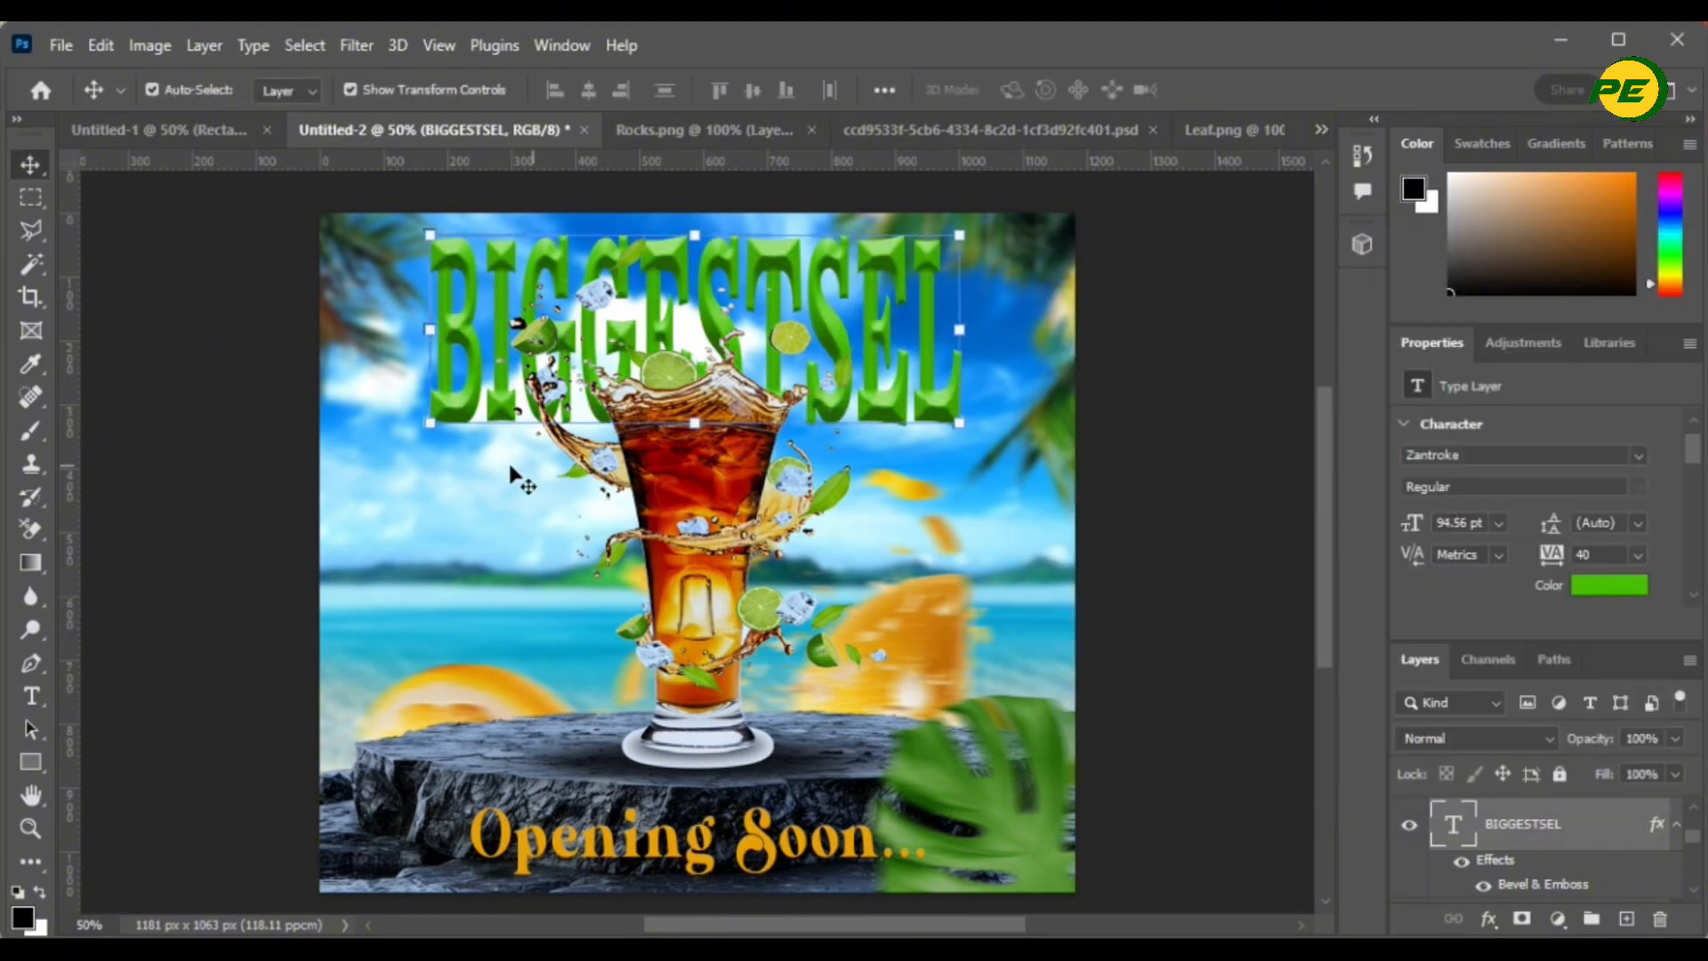
# - Stretch BIGGESTSEL to about 109 pt, nudge it right, then deselect all layers
pyautogui.hotkey('ctrl', 't')
pyautogui.moveTo(426, 487); pyautogui.dragTo(416, 518)
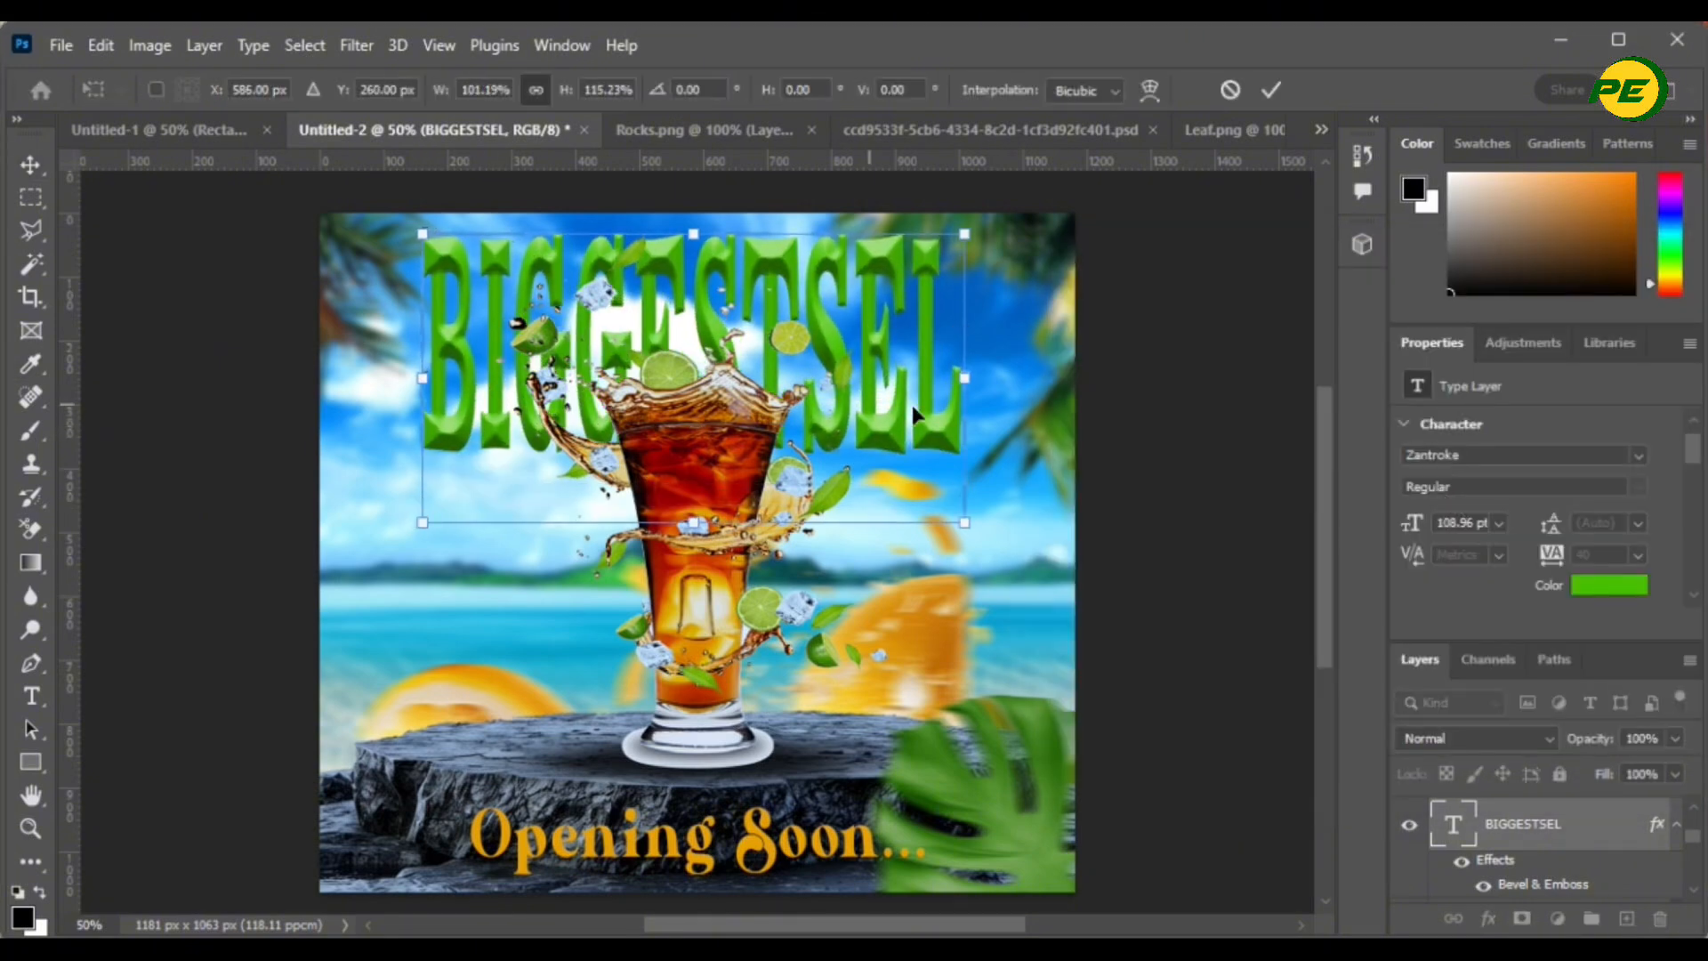
pyautogui.click(1272, 90)
pyautogui.moveTo(850, 352); pyautogui.dragTo(855, 352)
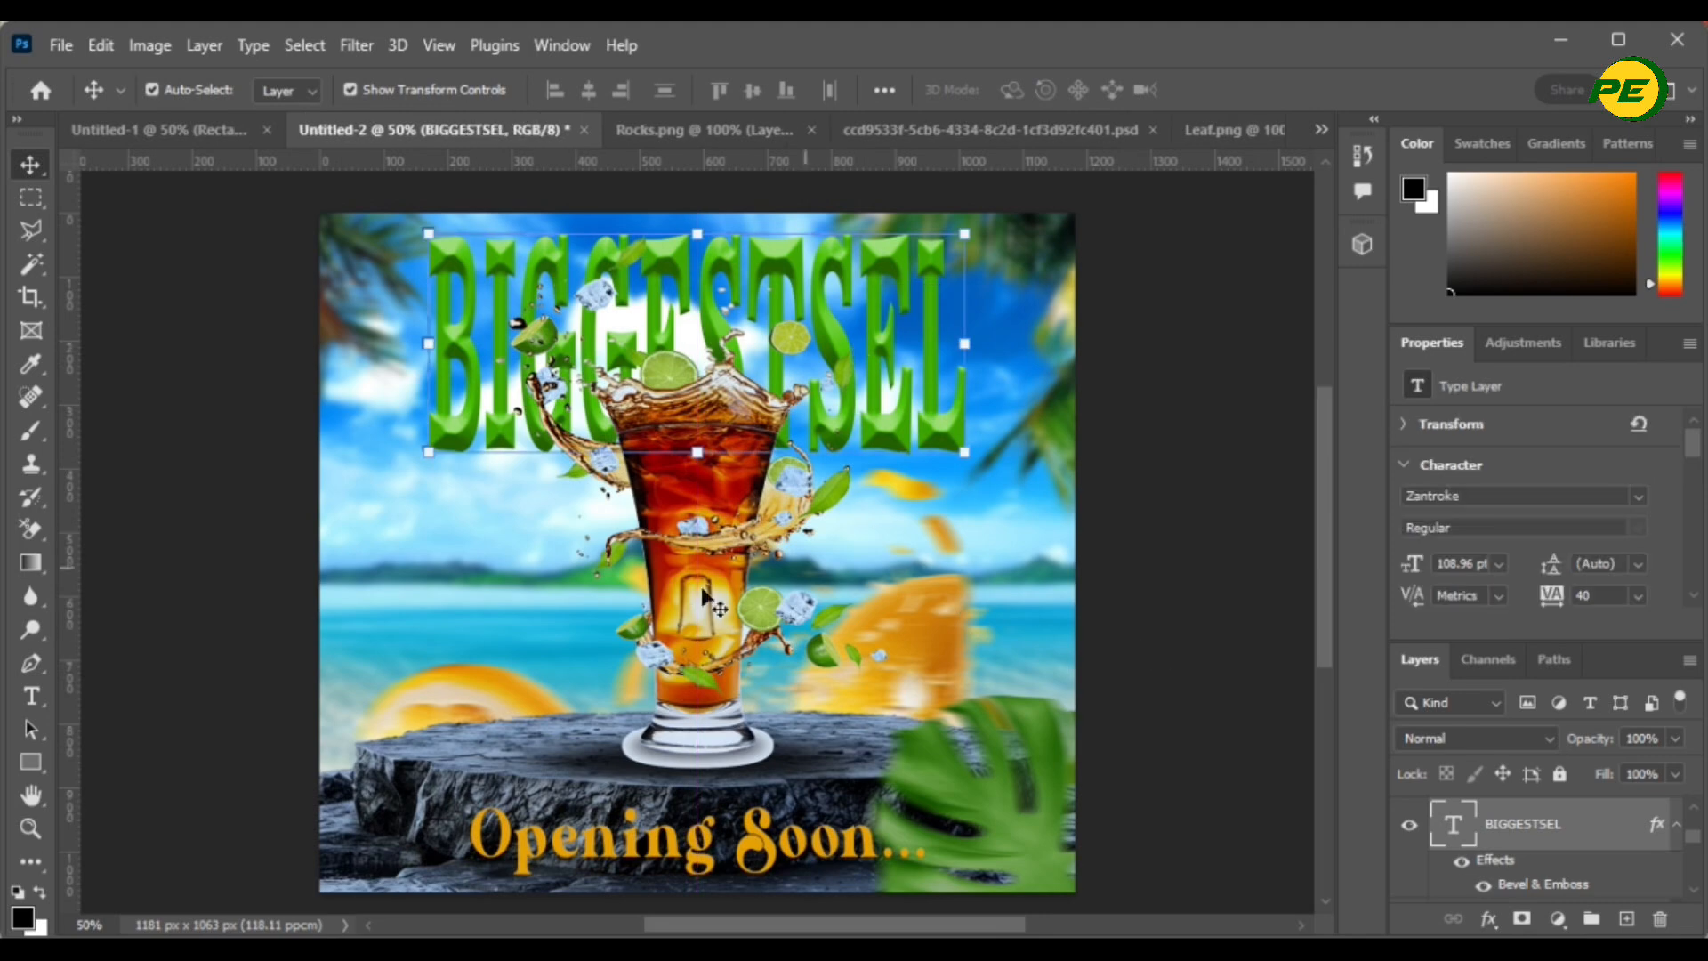
pyautogui.keyDown('shift'); pyautogui.click(686, 580); pyautogui.keyUp('shift')
pyautogui.keyDown('shift'); pyautogui.click(806, 849); pyautogui.keyUp('shift')
pyautogui.keyDown('shift'); pyautogui.click(826, 788); pyautogui.keyUp('shift')
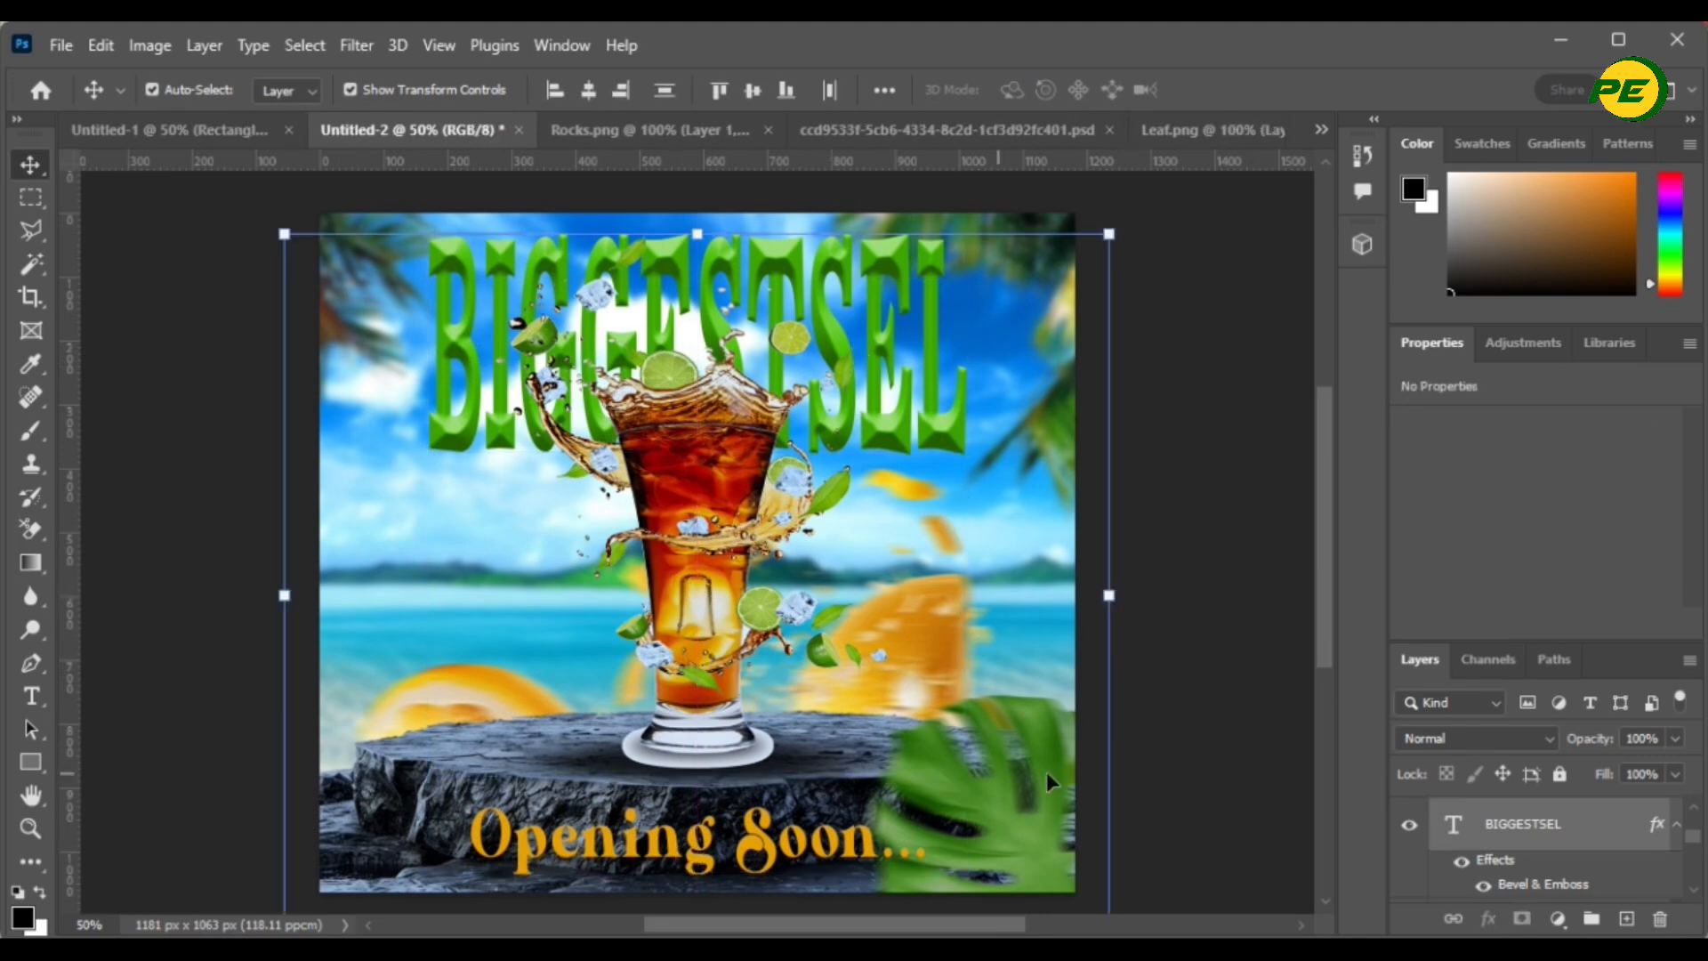
pyautogui.scroll(-10, 1491, 846)
pyautogui.keyDown('ctrl'); pyautogui.click(1499, 866); pyautogui.keyUp('ctrl')
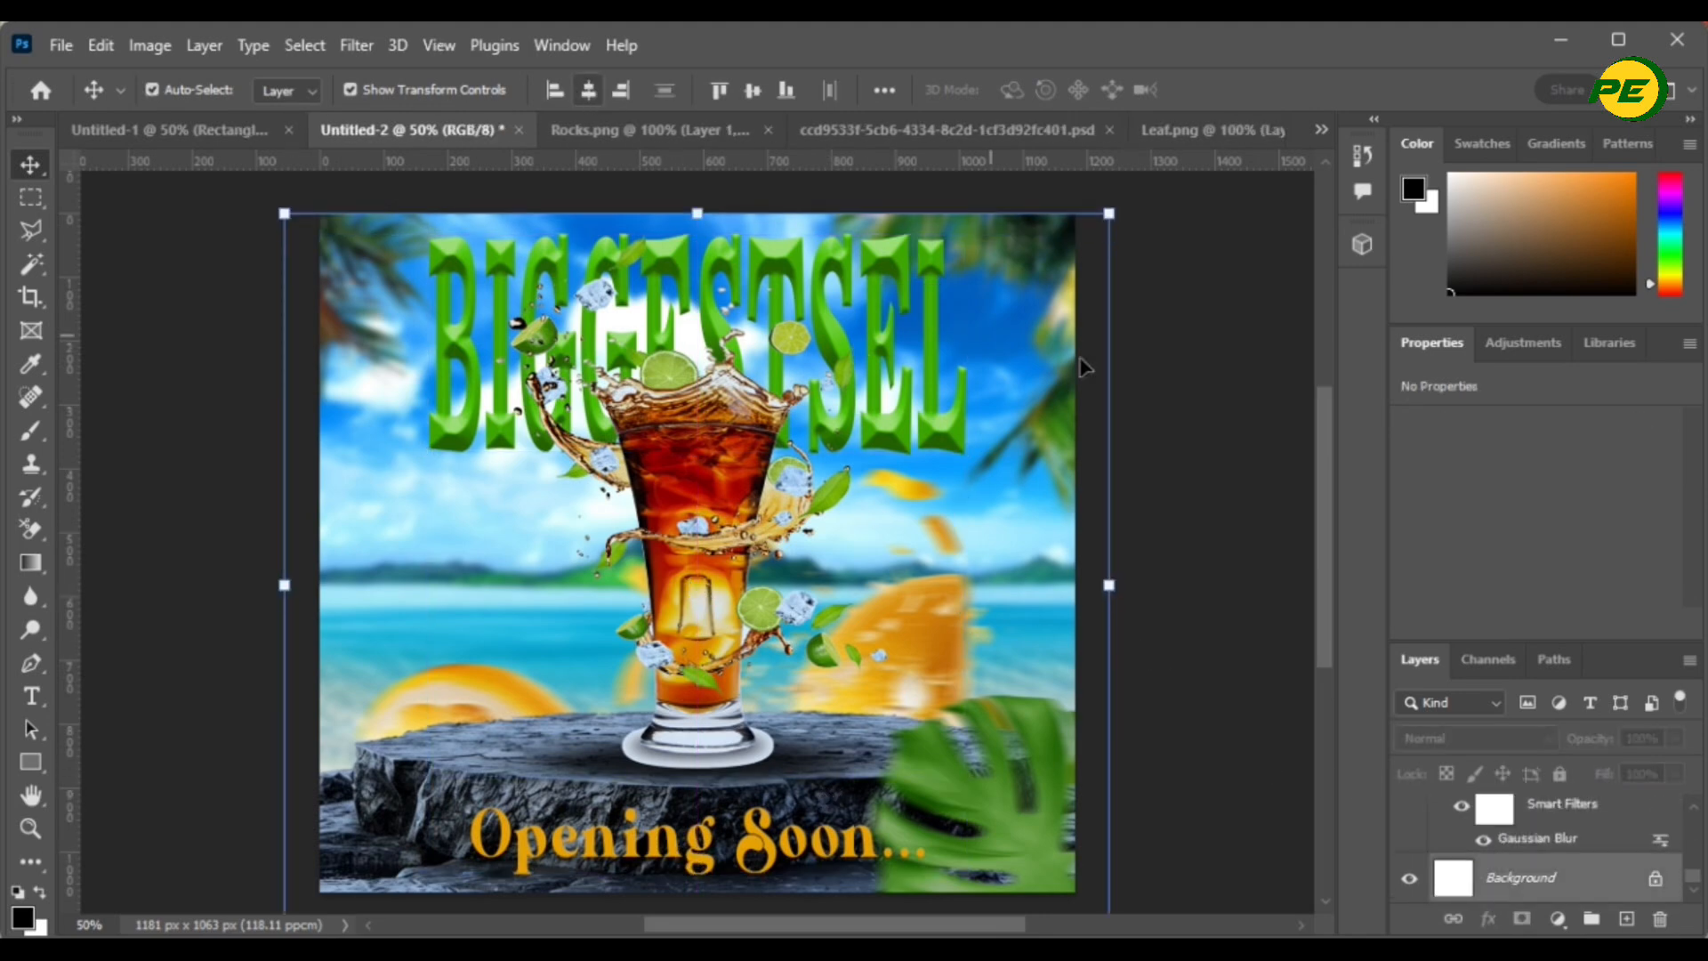
pyautogui.click(1235, 370)
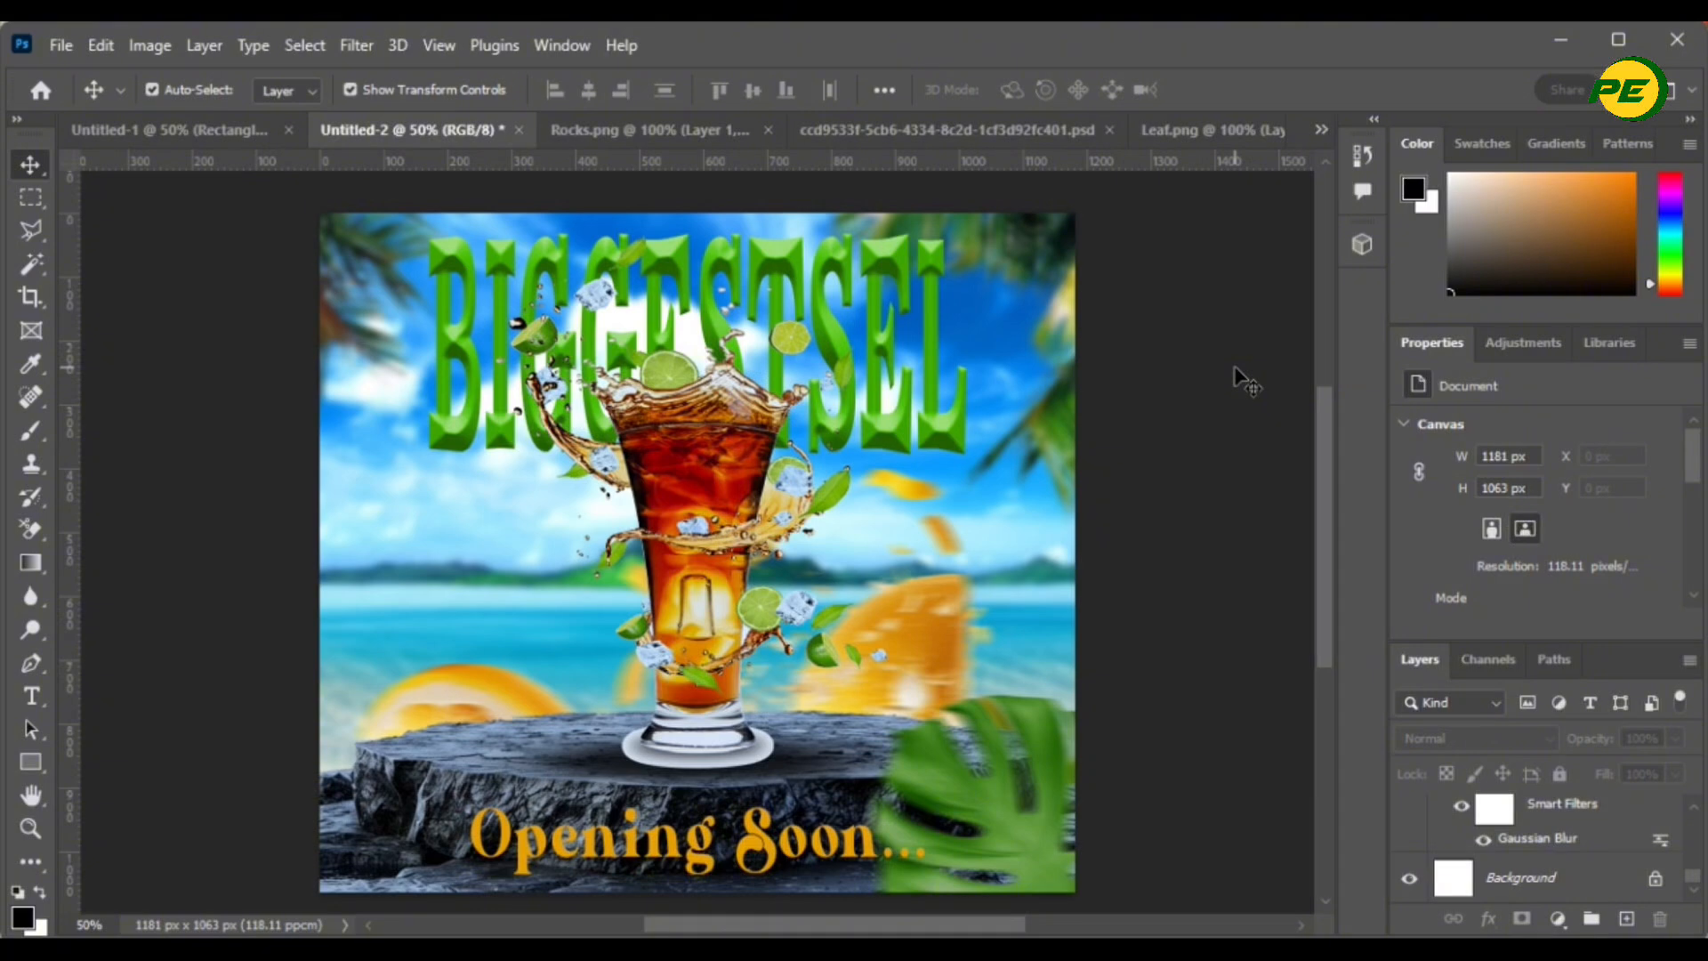